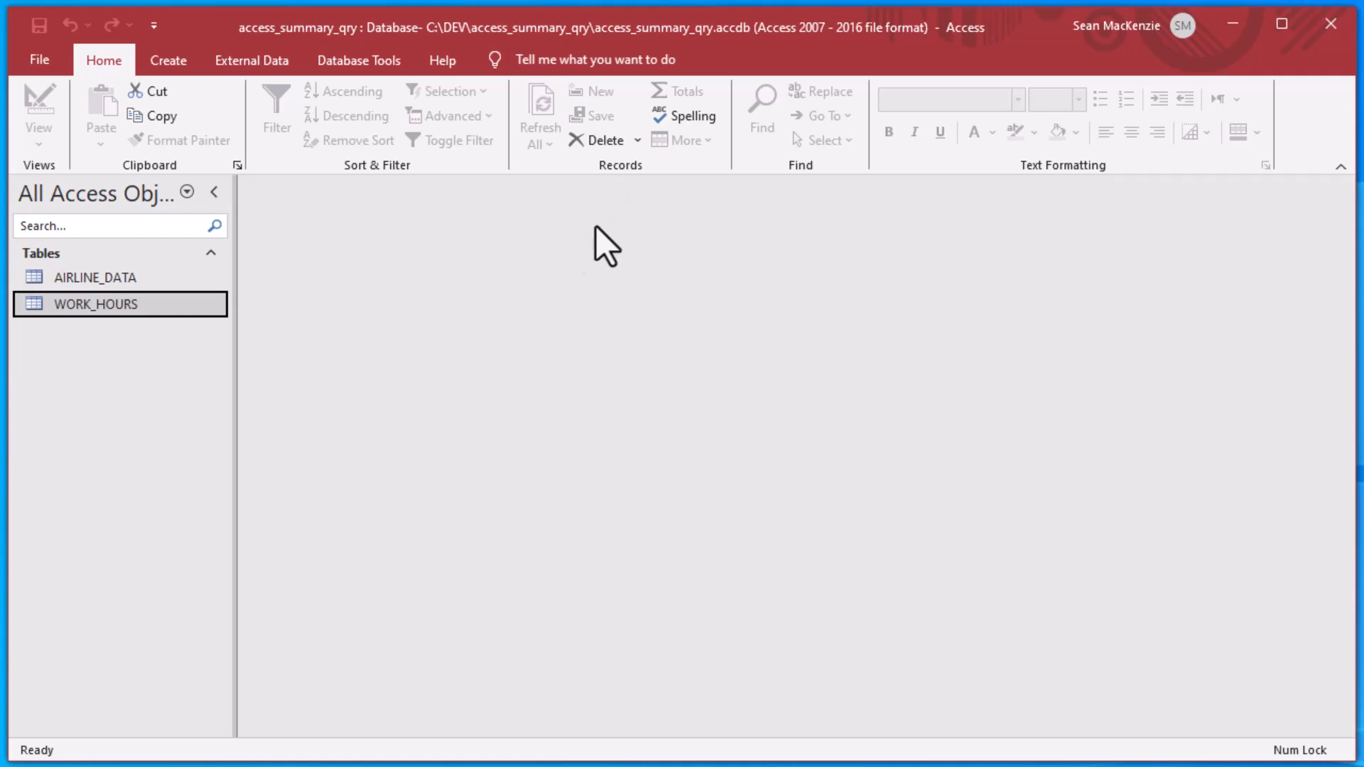
# Open the AIRLINE_DATA table and examine its fields, including Flight Status, Age and Nationality
pyautogui.doubleClick(32, 277)
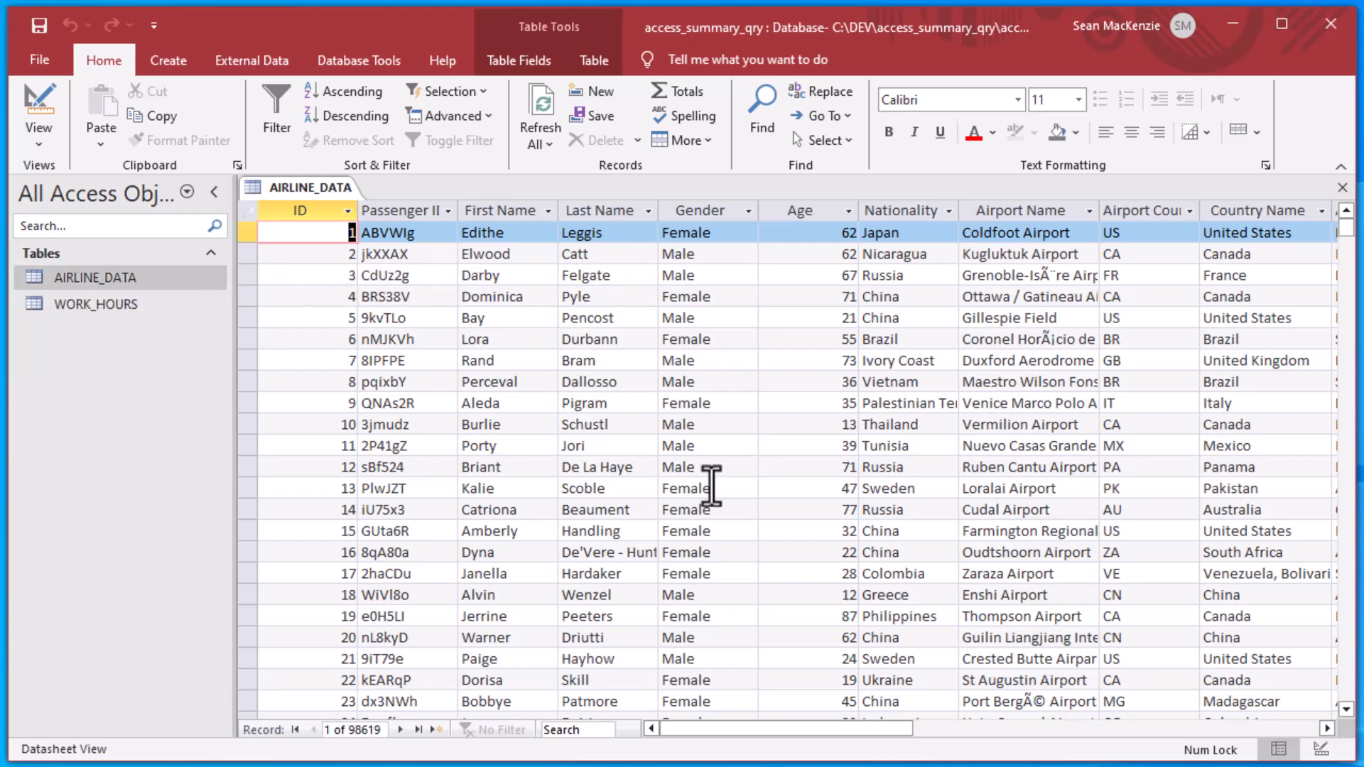
pyautogui.moveTo(728, 725); pyautogui.dragTo(901, 740)
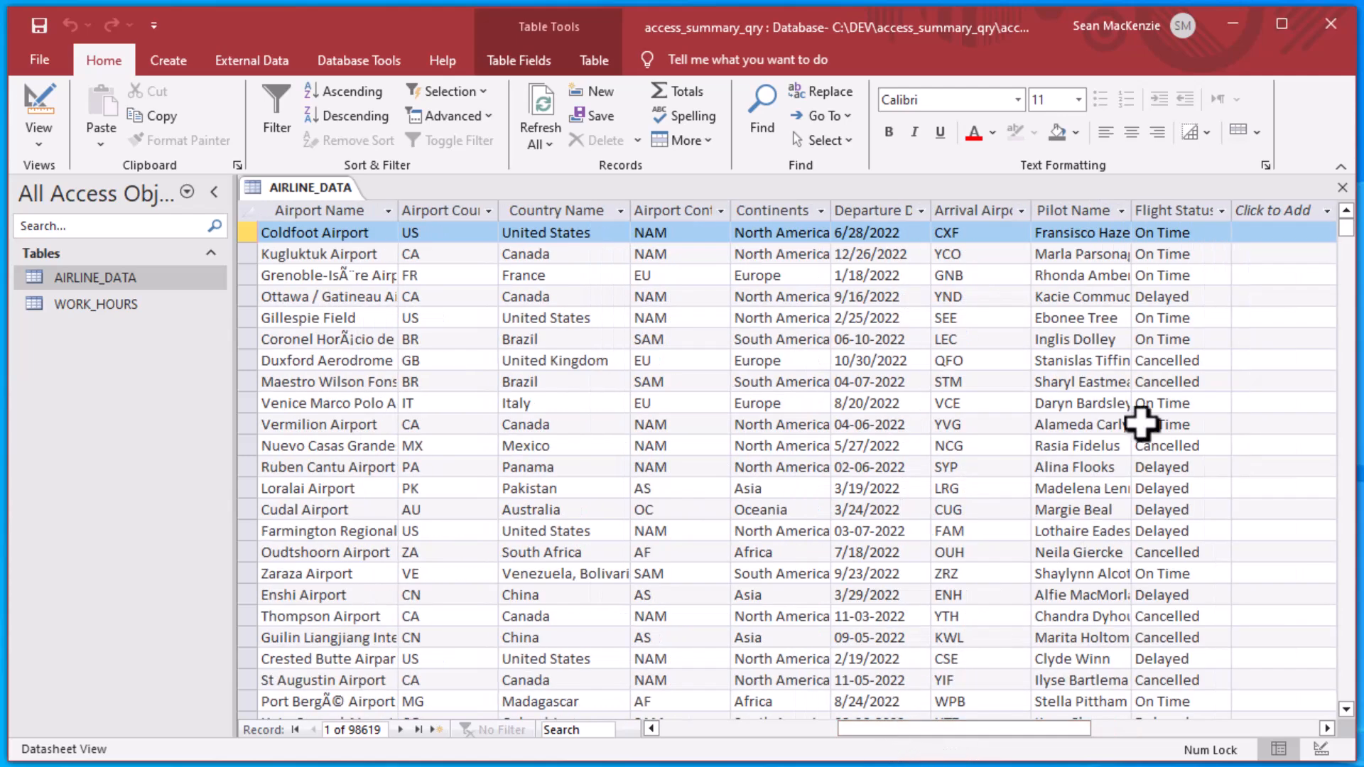
pyautogui.click(1166, 213)
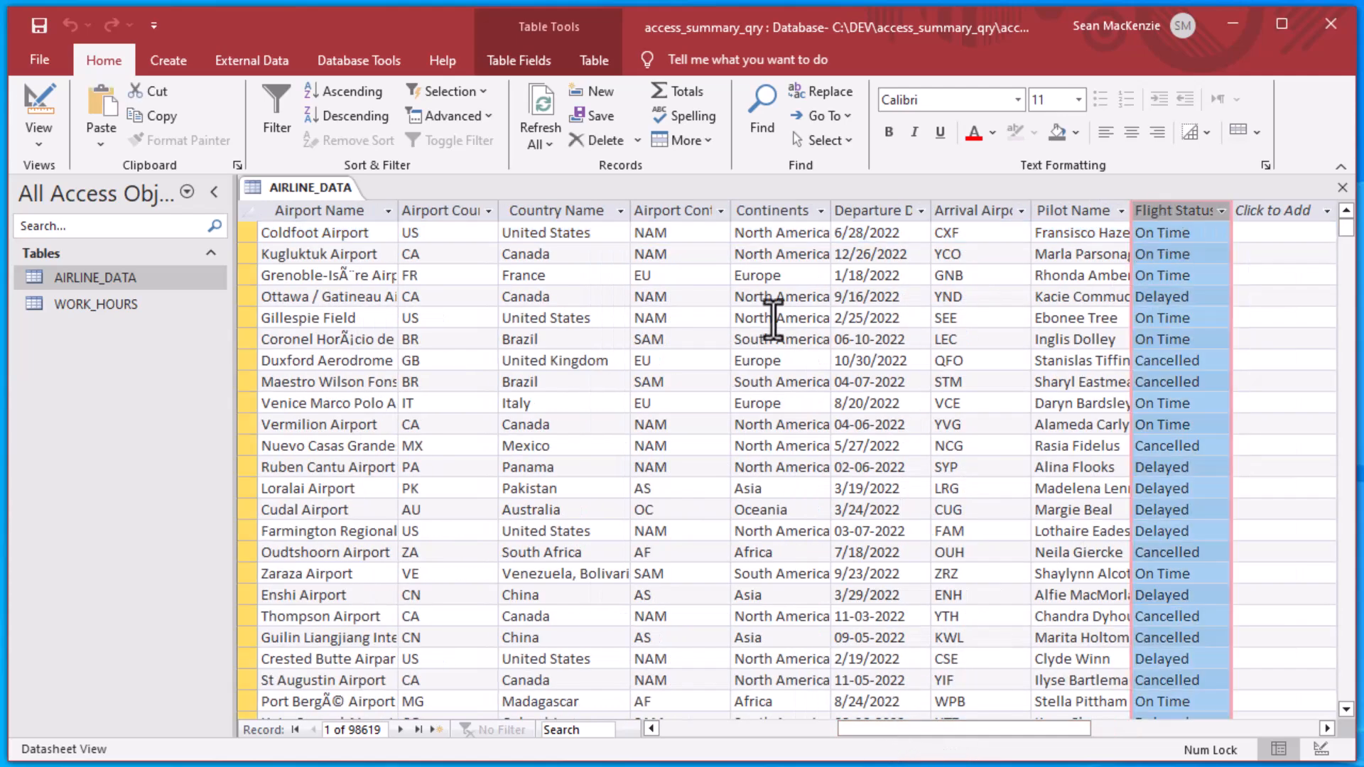
pyautogui.moveTo(907, 743); pyautogui.dragTo(782, 743)
pyautogui.click(621, 212)
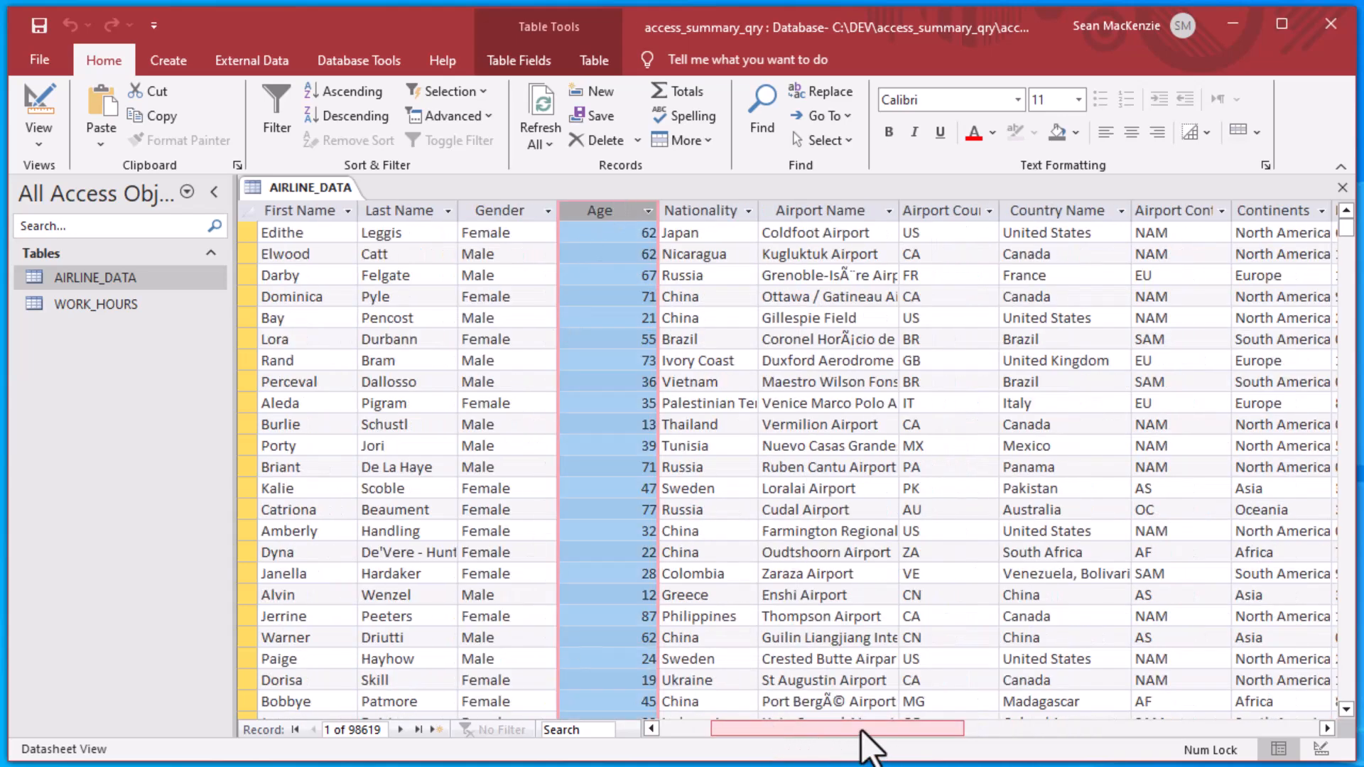
pyautogui.moveTo(860, 735); pyautogui.dragTo(780, 730)
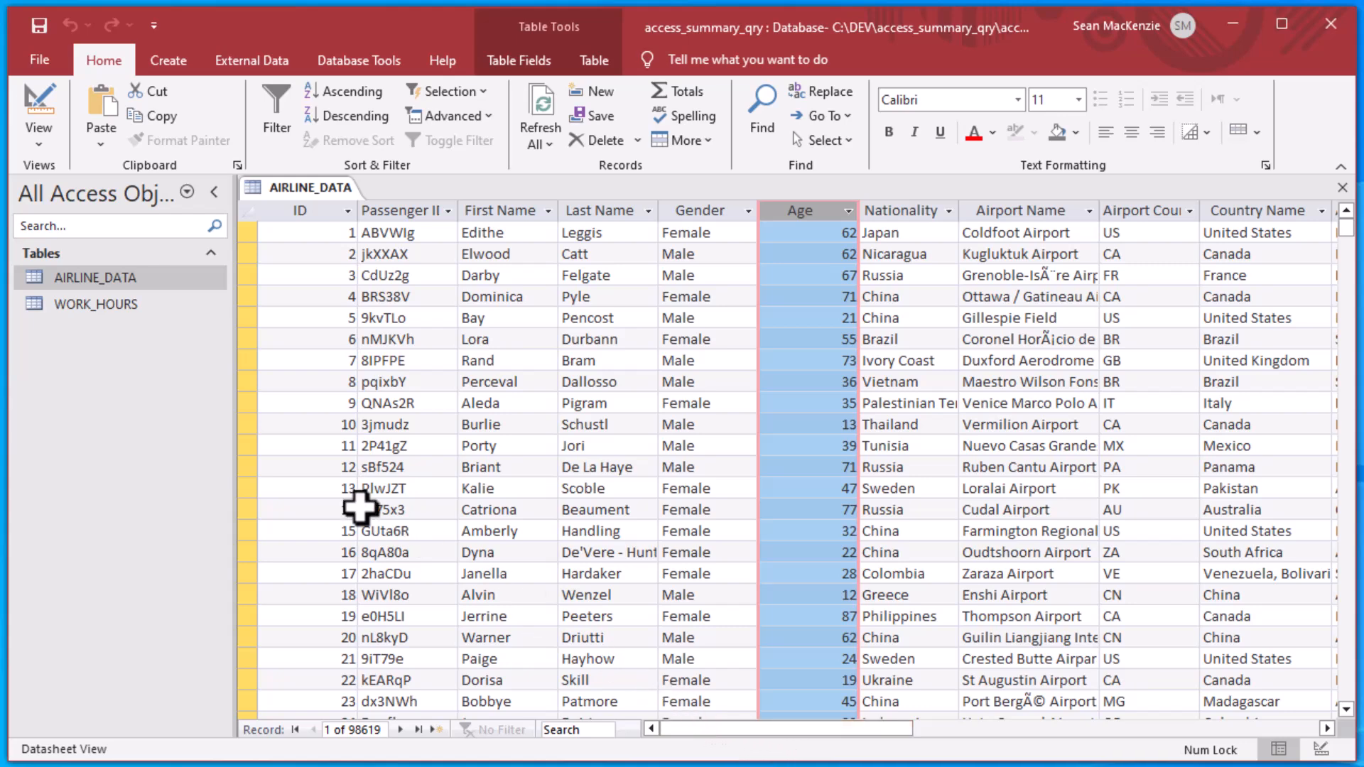
pyautogui.click(887, 213)
pyautogui.click(789, 212)
# Open the WORK_HOURS table, review its Employee, Date Worked, Billable Hours and Work Code fields, and close both open tables
pyautogui.doubleClick(30, 304)
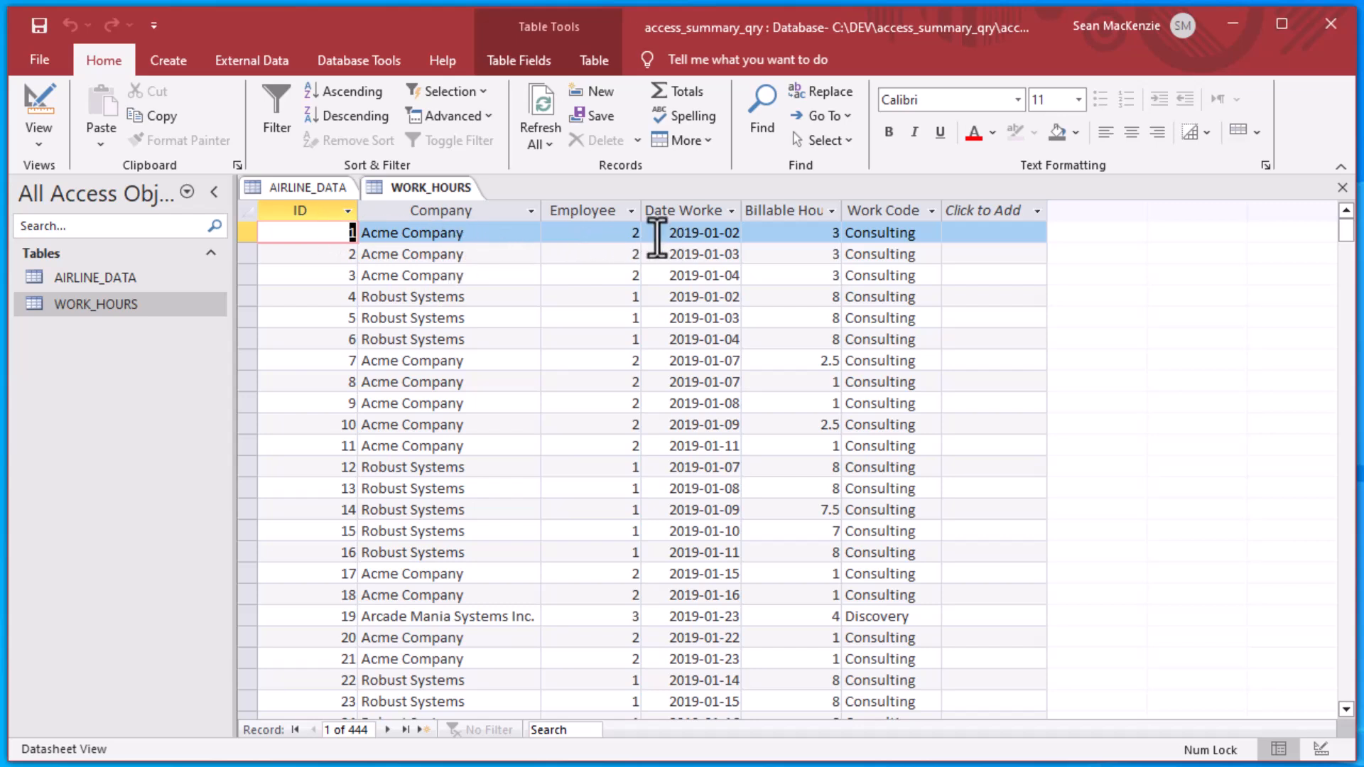
pyautogui.click(612, 211)
pyautogui.click(700, 210)
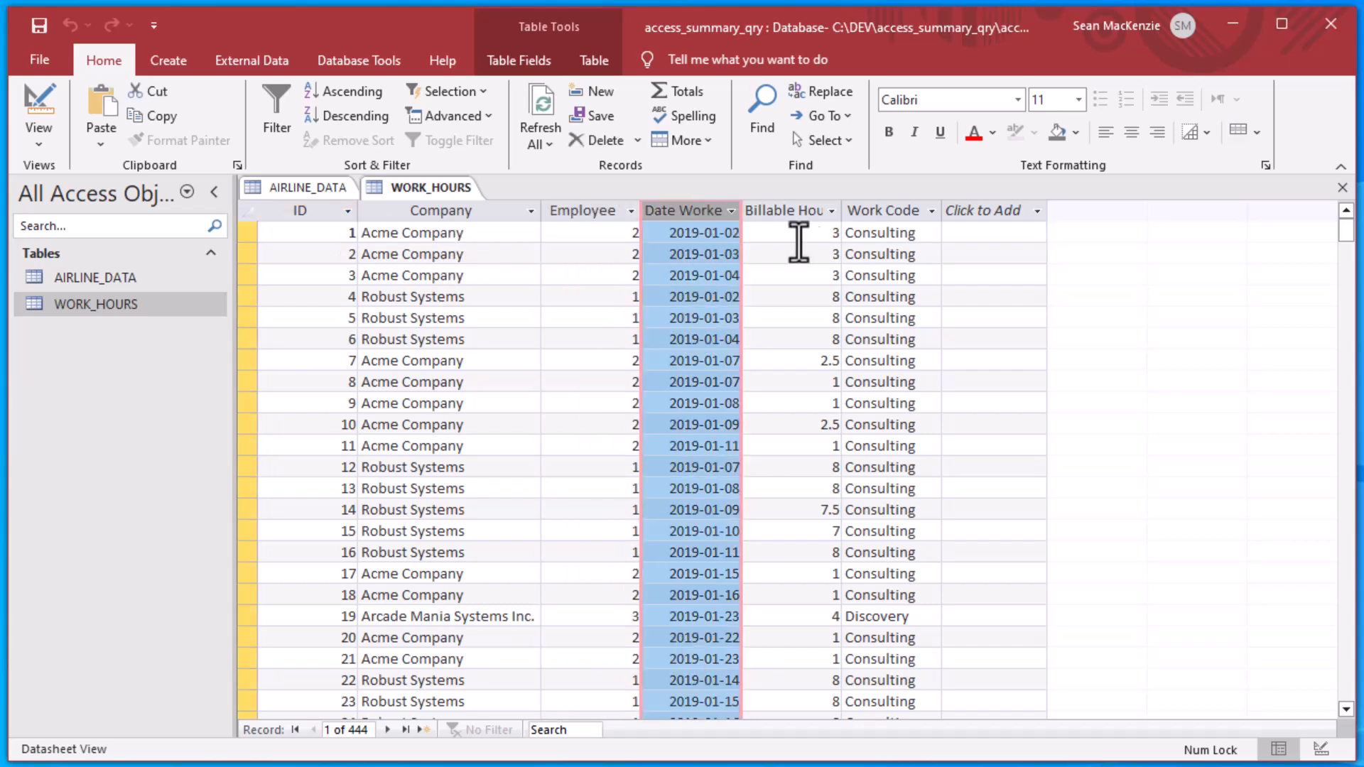
pyautogui.click(791, 210)
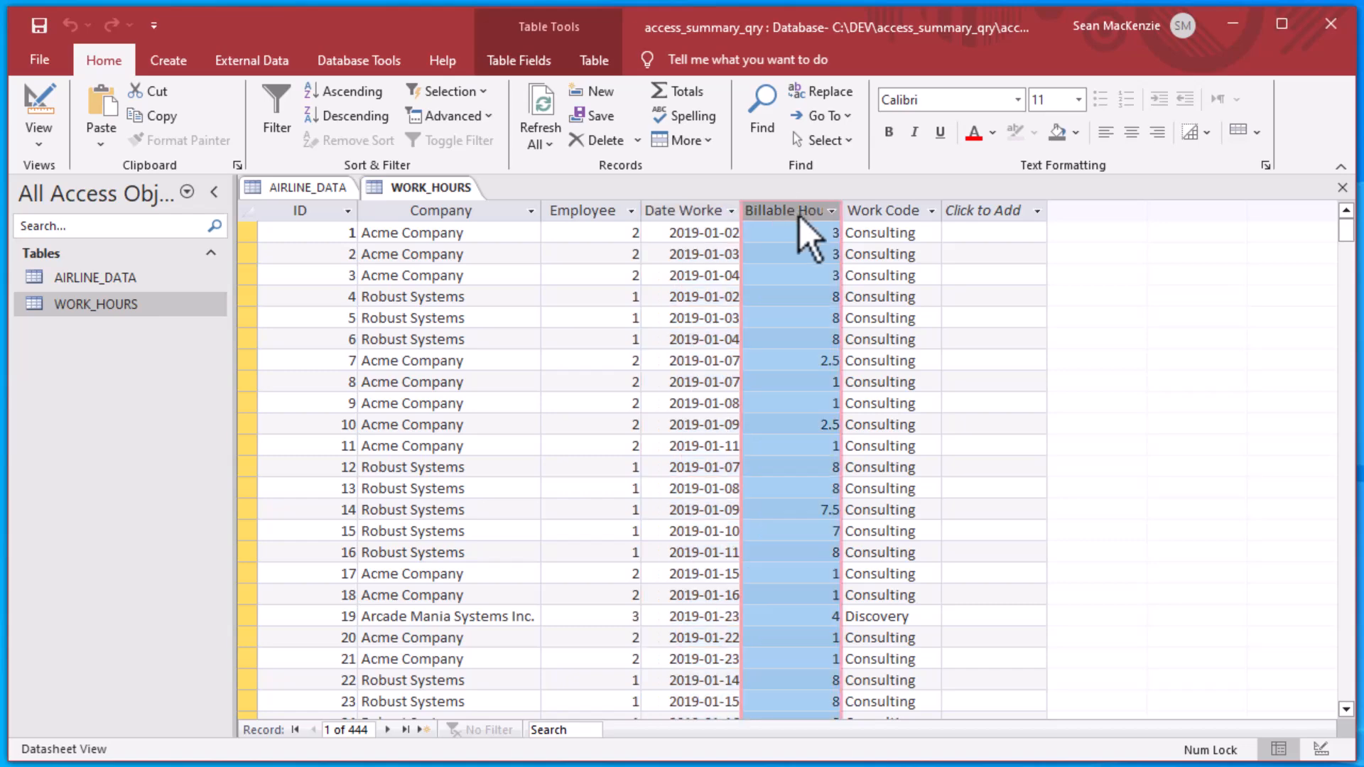
pyautogui.click(899, 210)
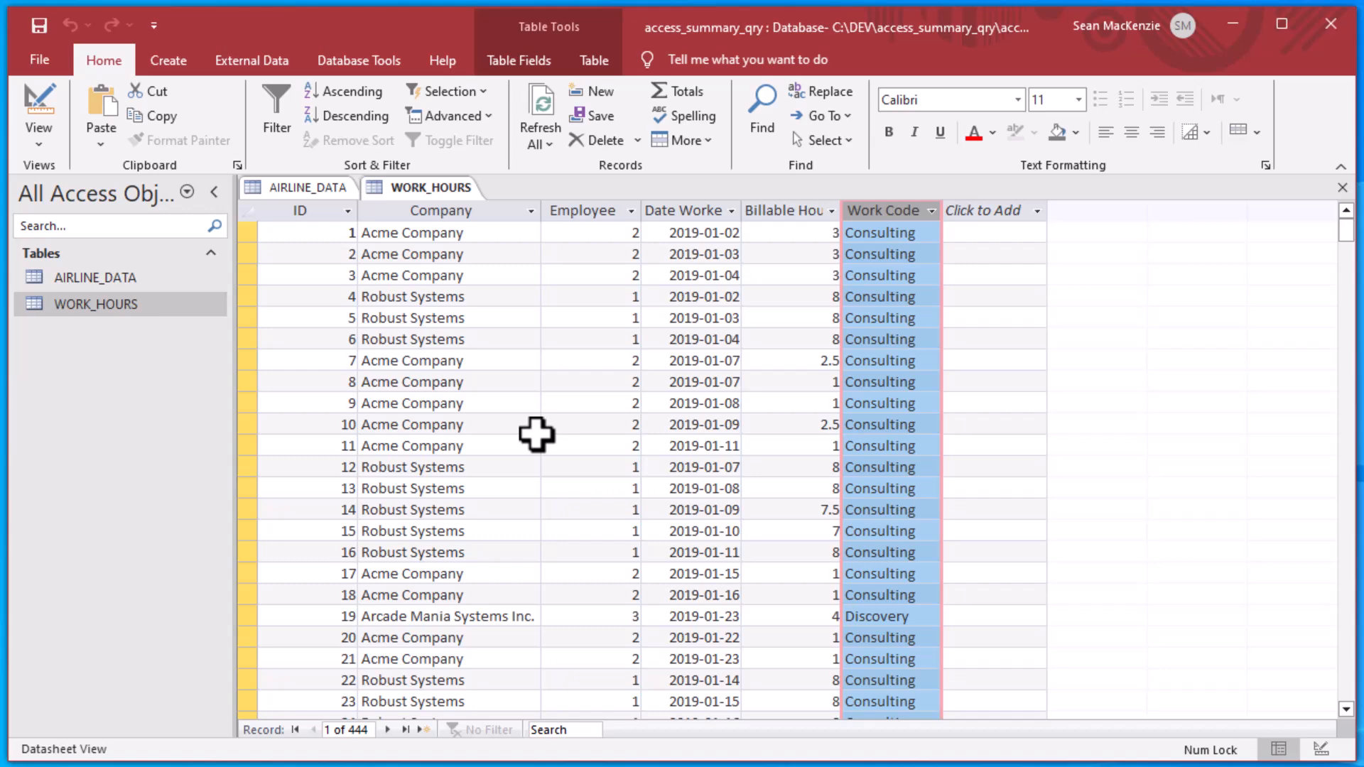
pyautogui.click(1342, 188)
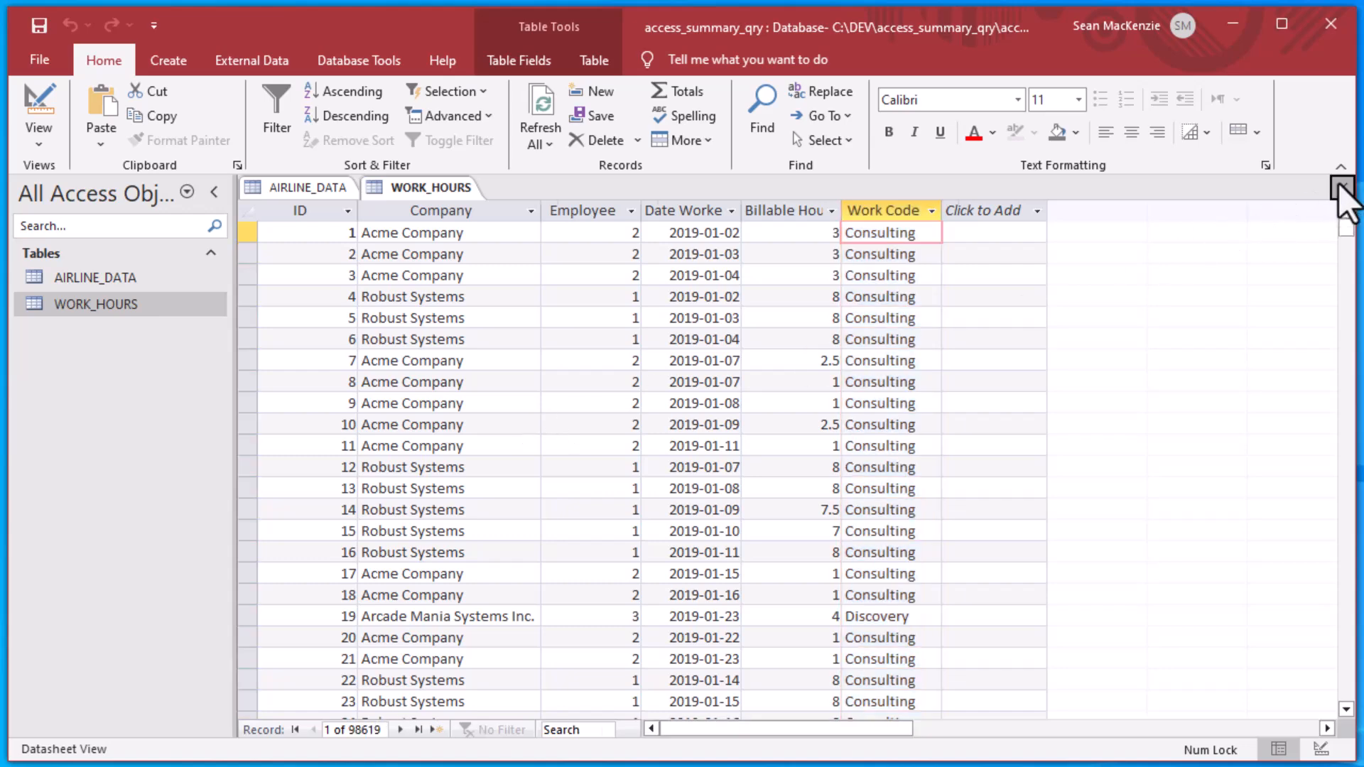
pyautogui.click(1342, 189)
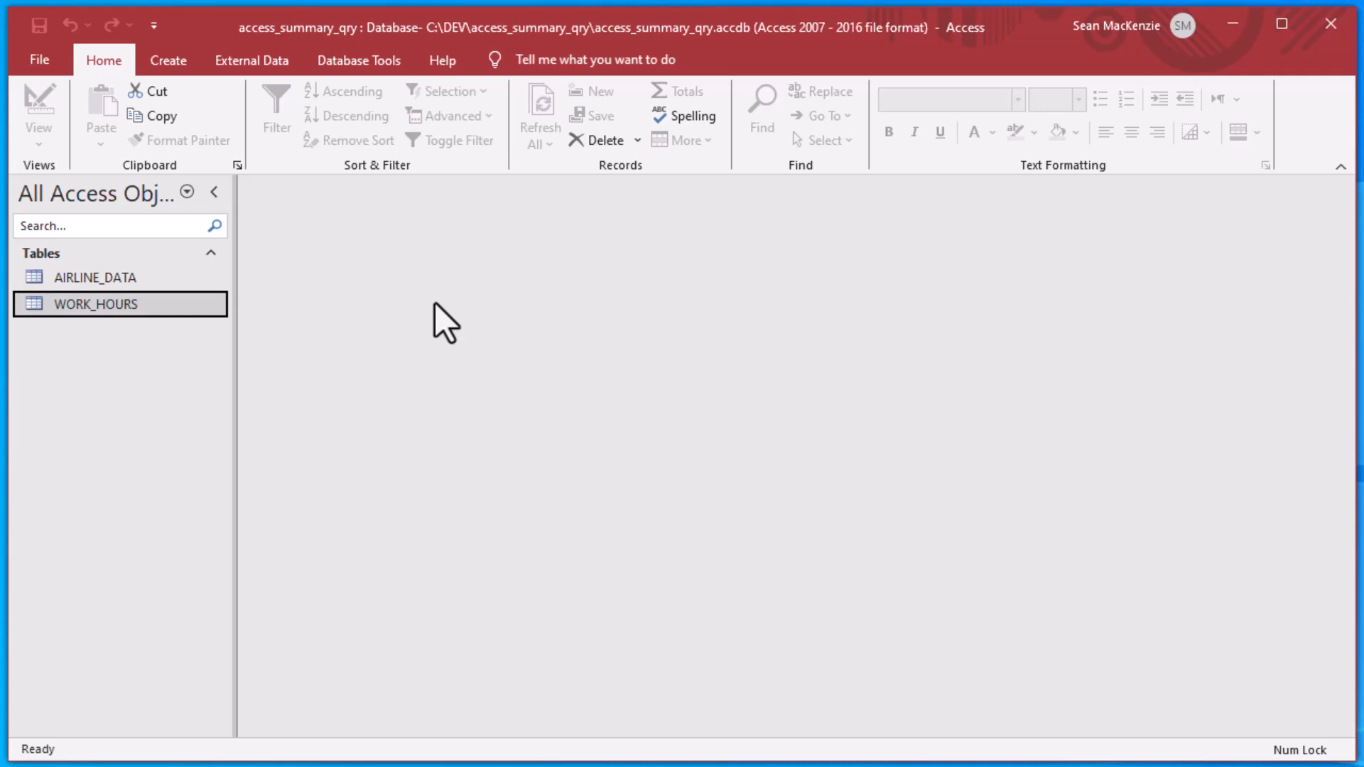
# Start a new query with the Simple Query Wizard, using the AIRLINE_DATA table as its source
pyautogui.click(169, 61)
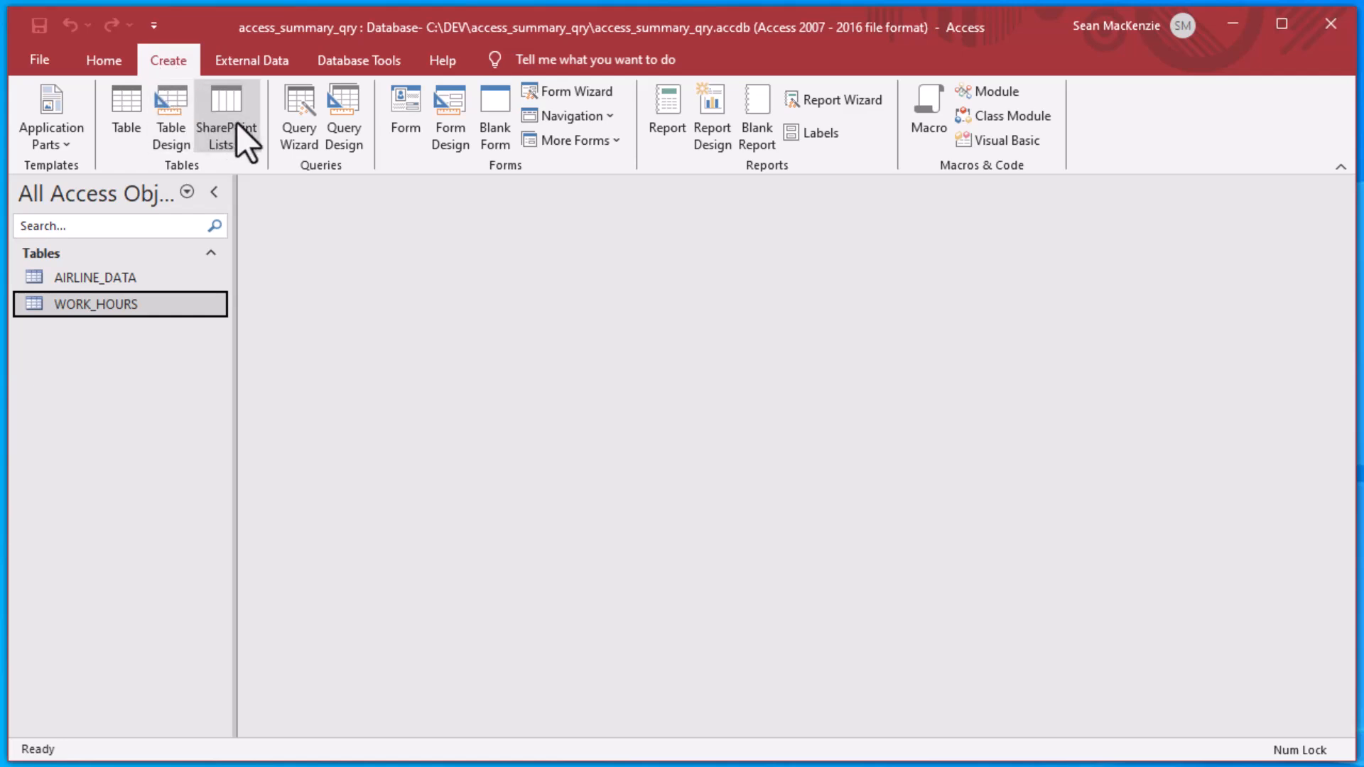
pyautogui.click(340, 124)
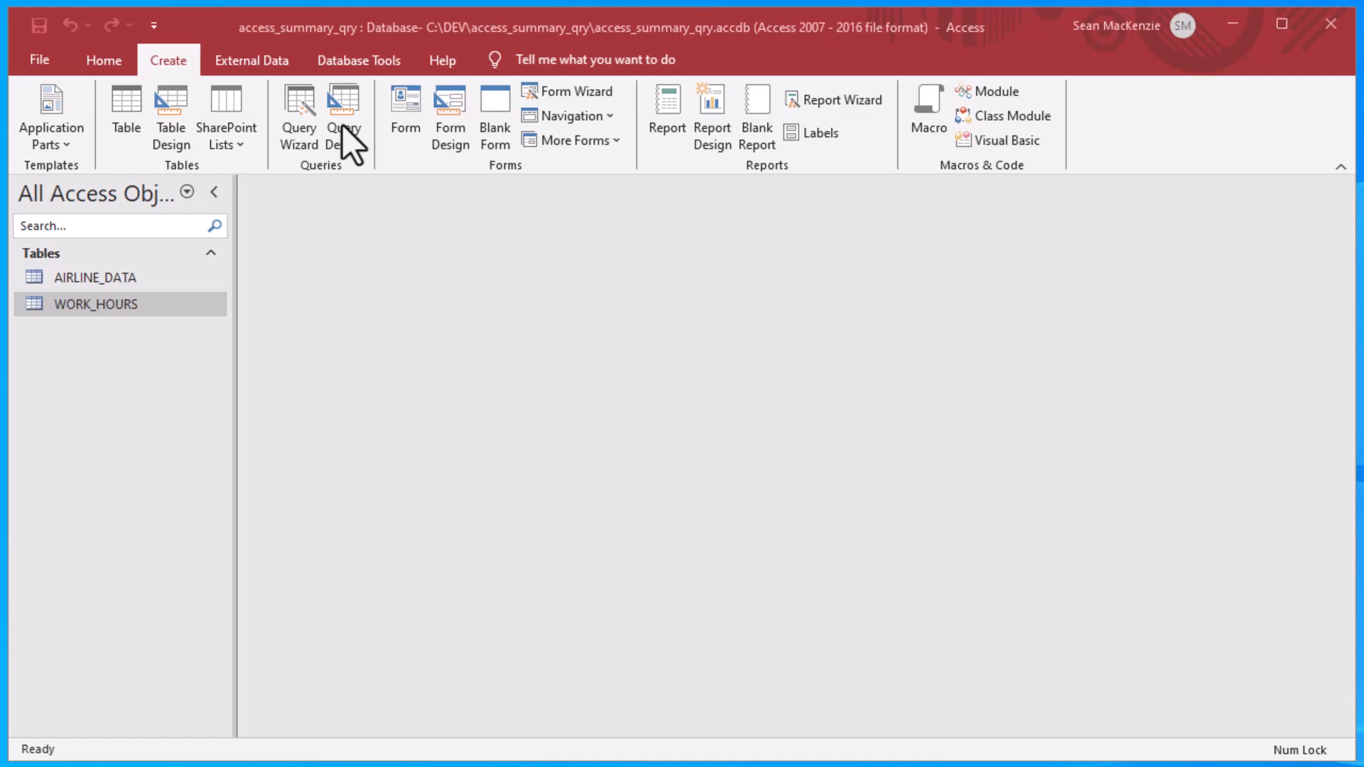
pyautogui.click(307, 97)
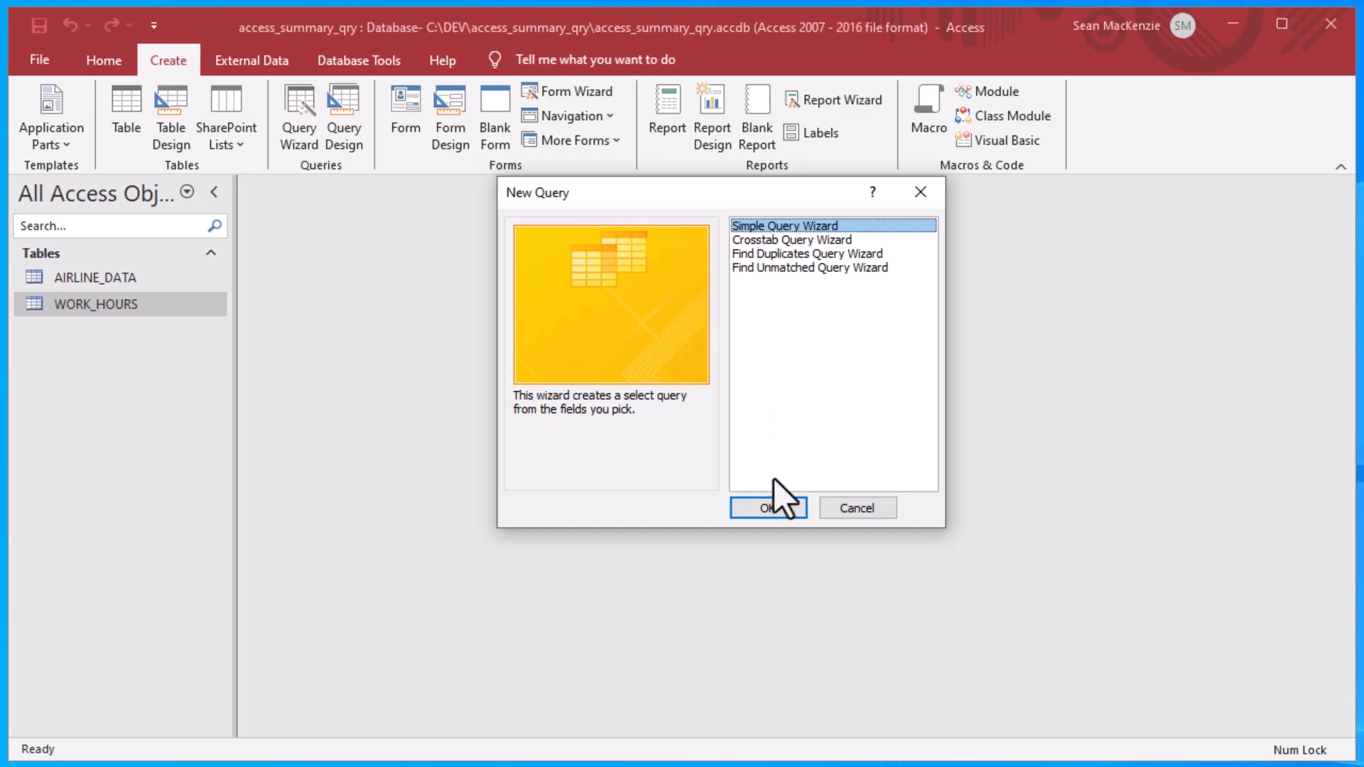
pyautogui.click(765, 509)
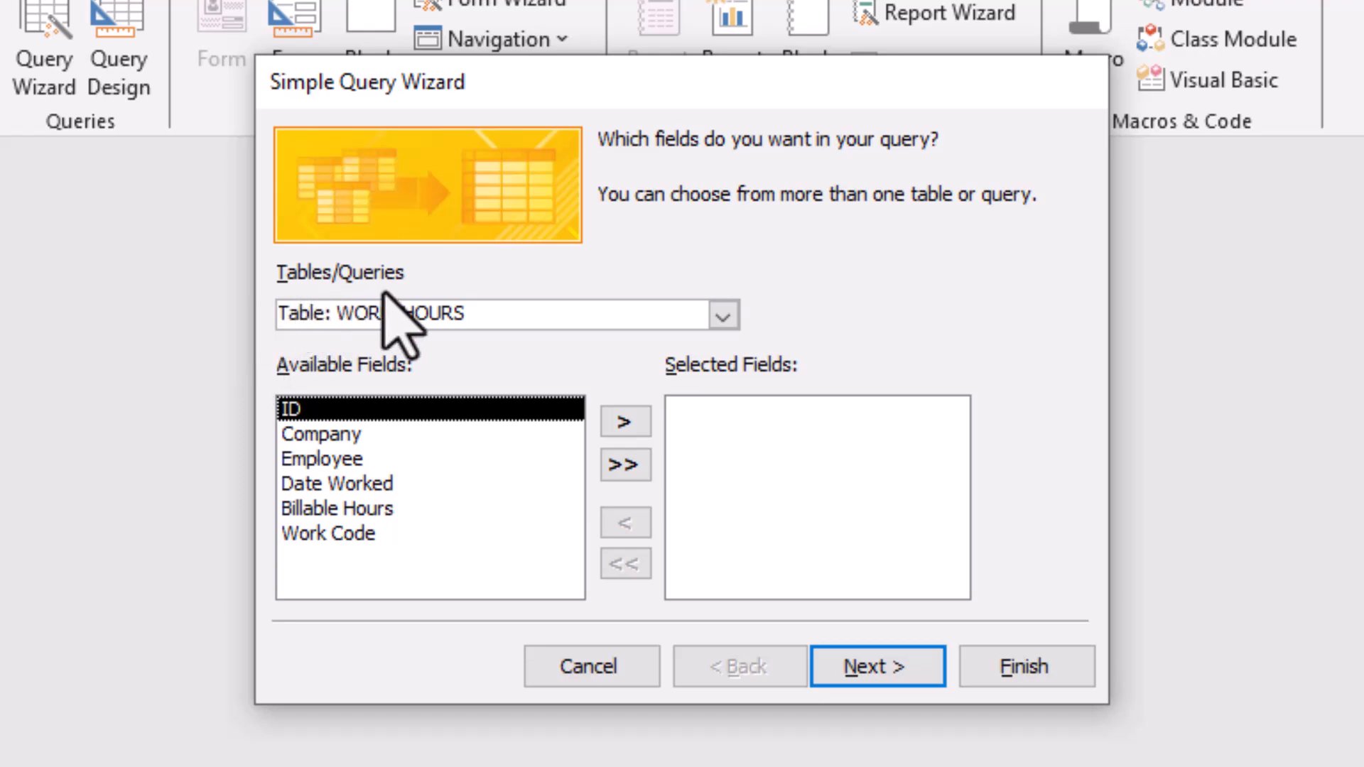
pyautogui.click(723, 316)
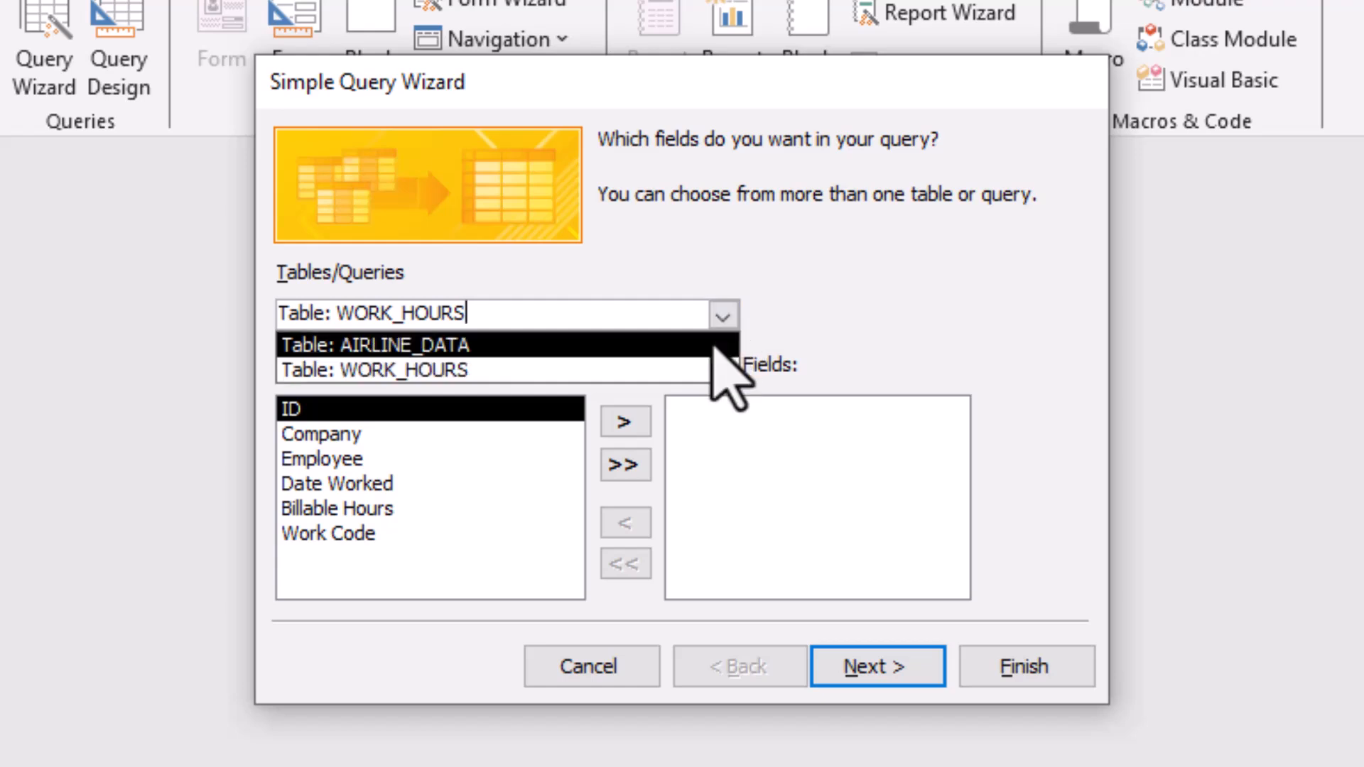
pyautogui.click(711, 346)
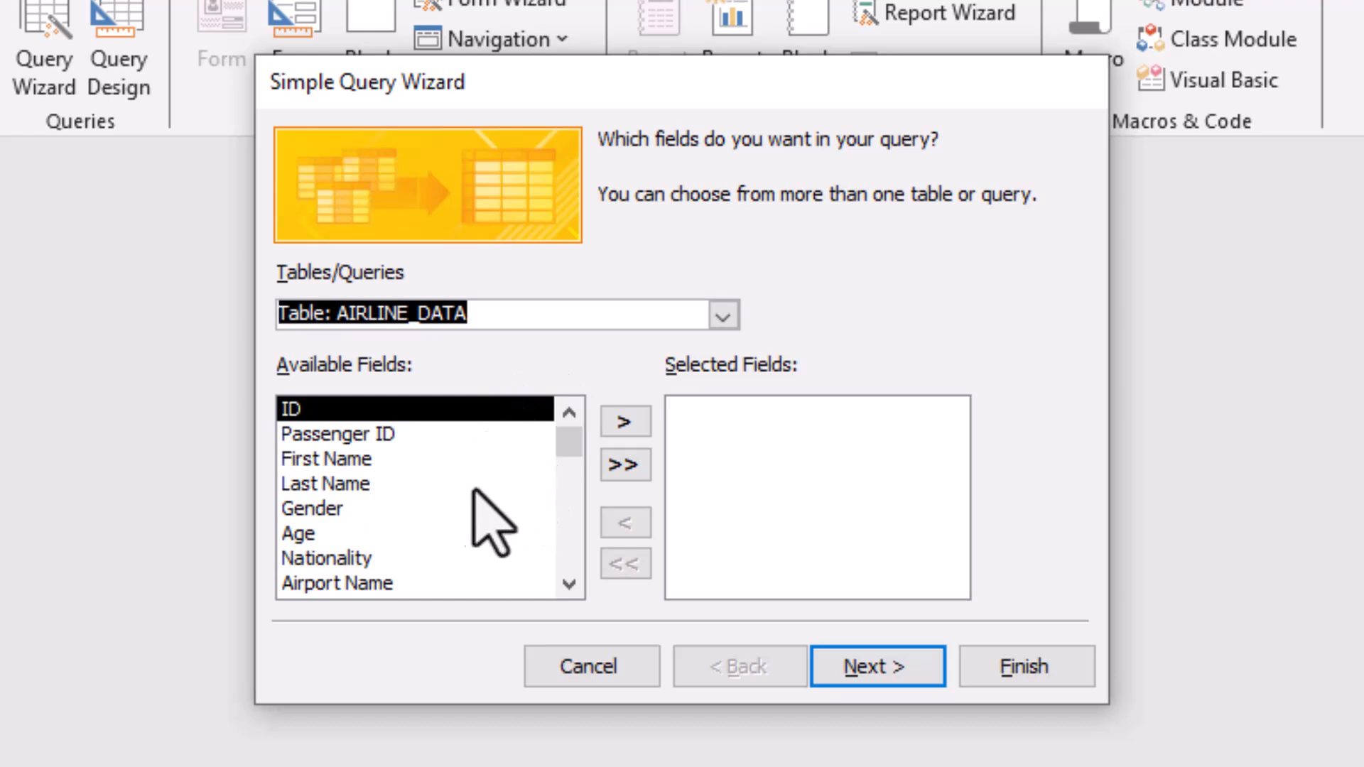
# Add the Nationality and Age fields to the query and continue to the query type choice
pyautogui.click(369, 560)
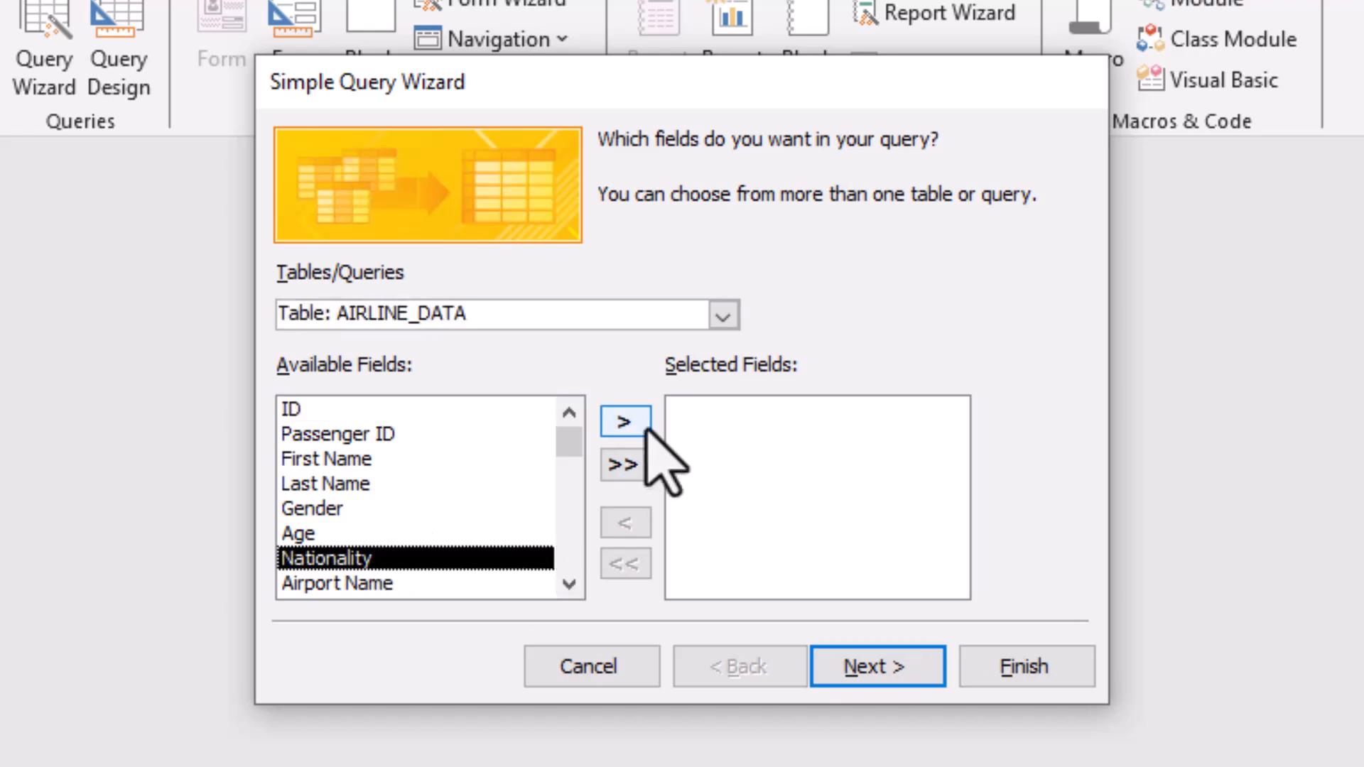
pyautogui.click(625, 422)
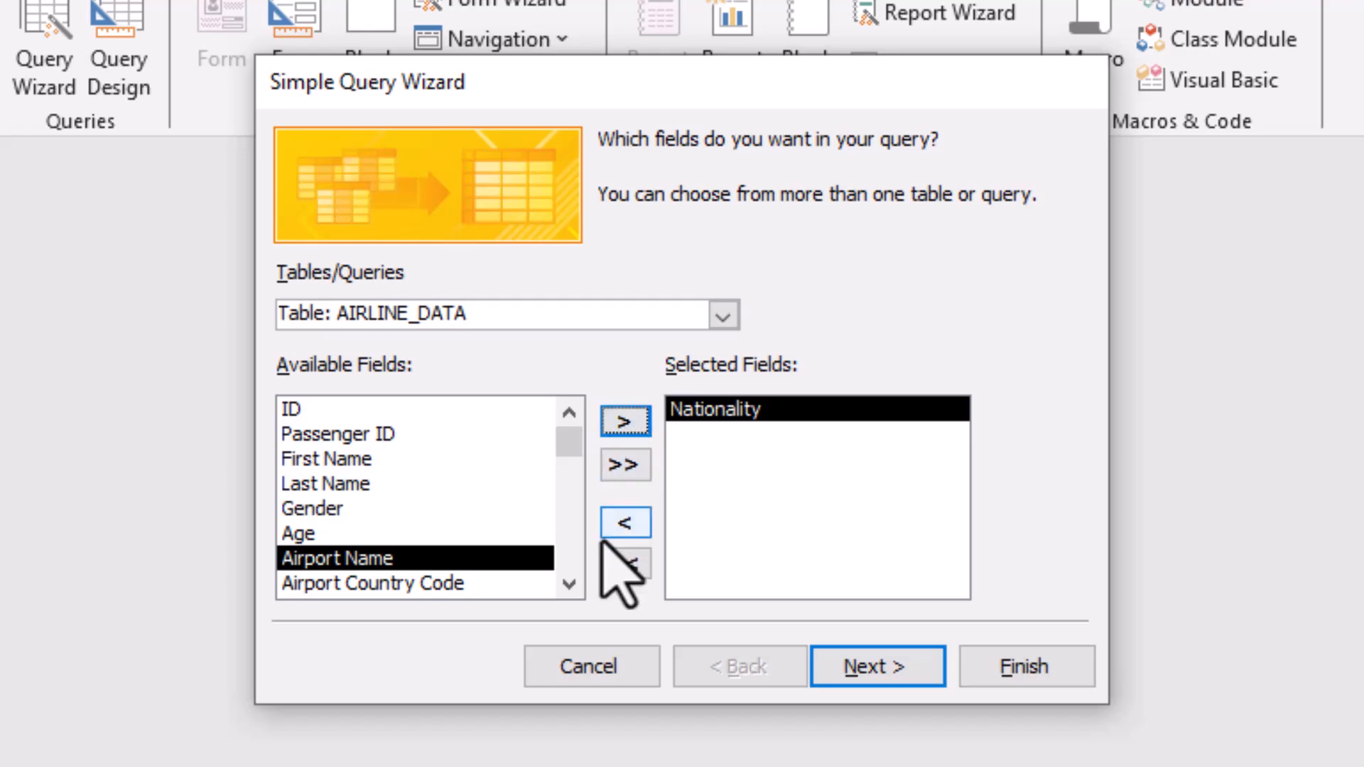
pyautogui.click(463, 534)
pyautogui.click(623, 425)
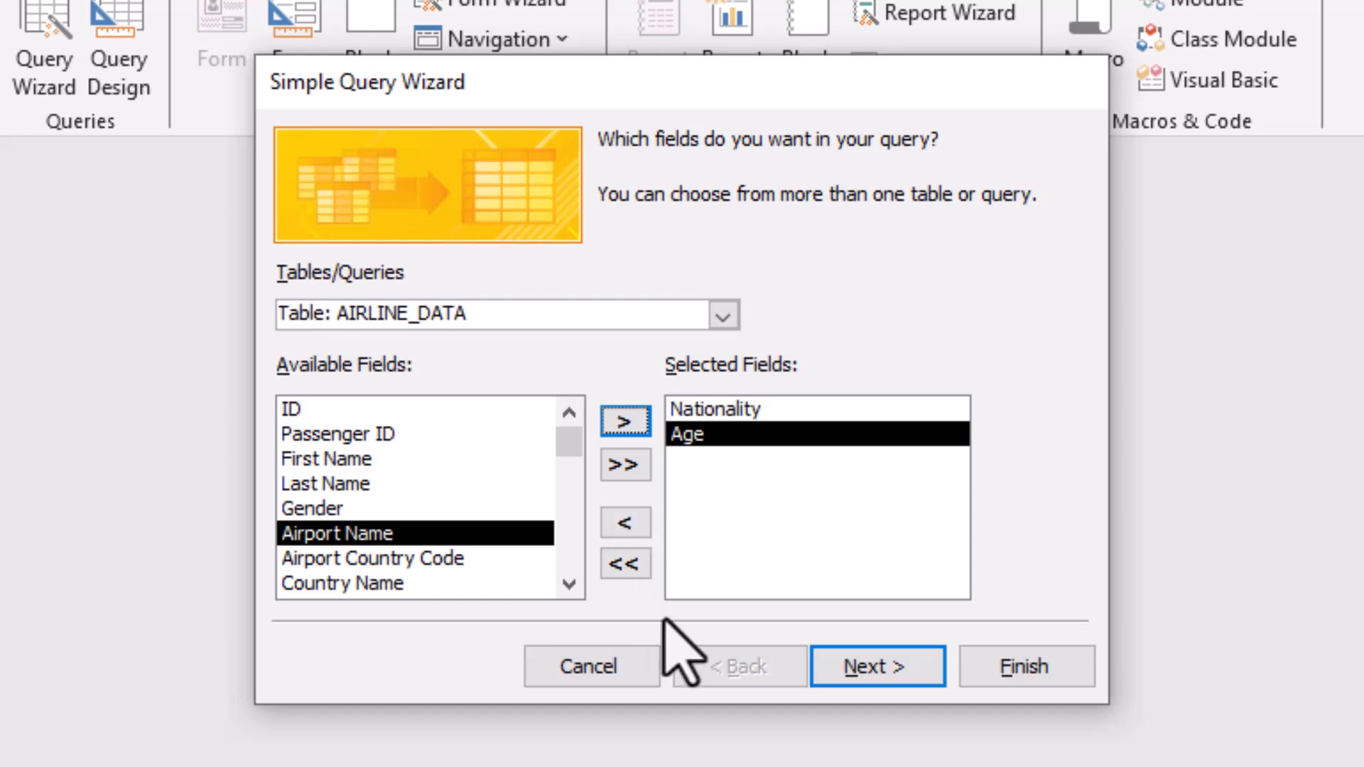
pyautogui.click(897, 669)
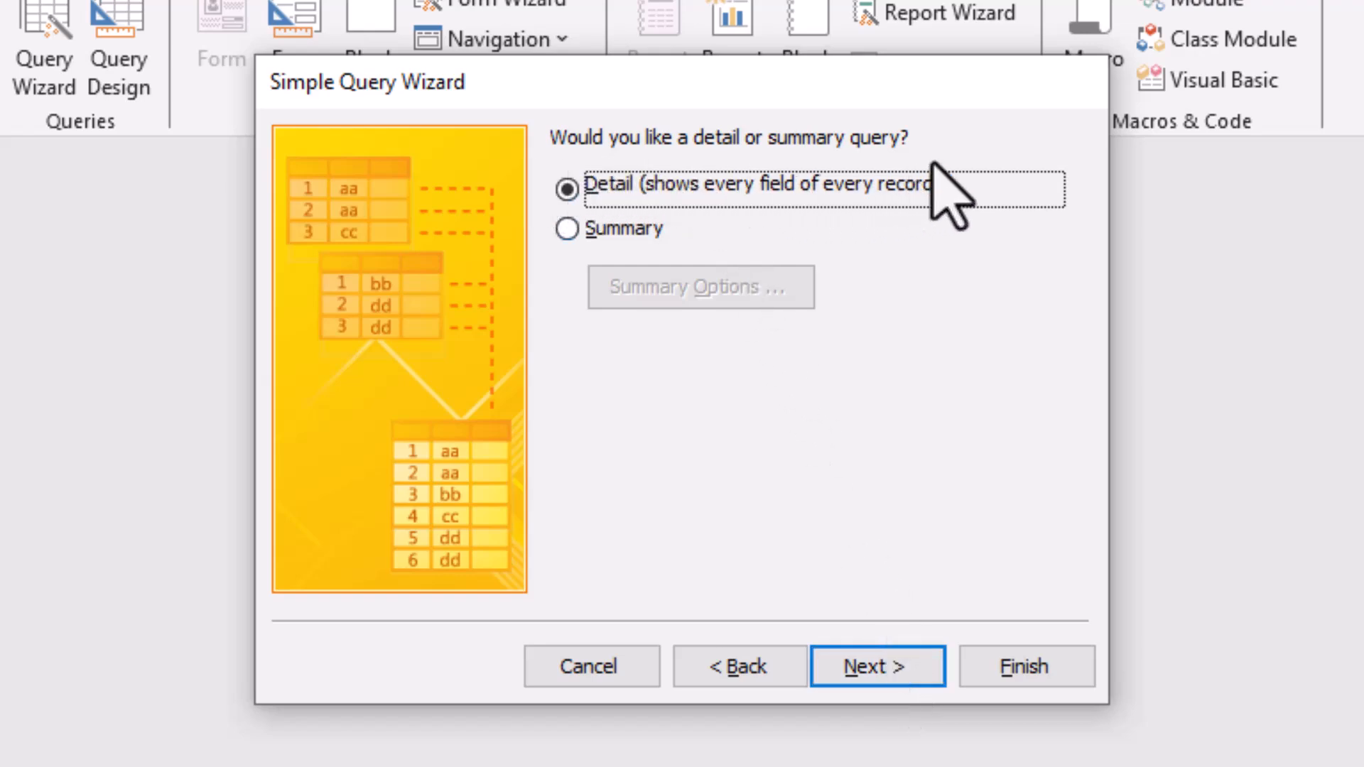
# Make it a summary query that calculates the average of Age, and continue to the title page
pyautogui.click(565, 235)
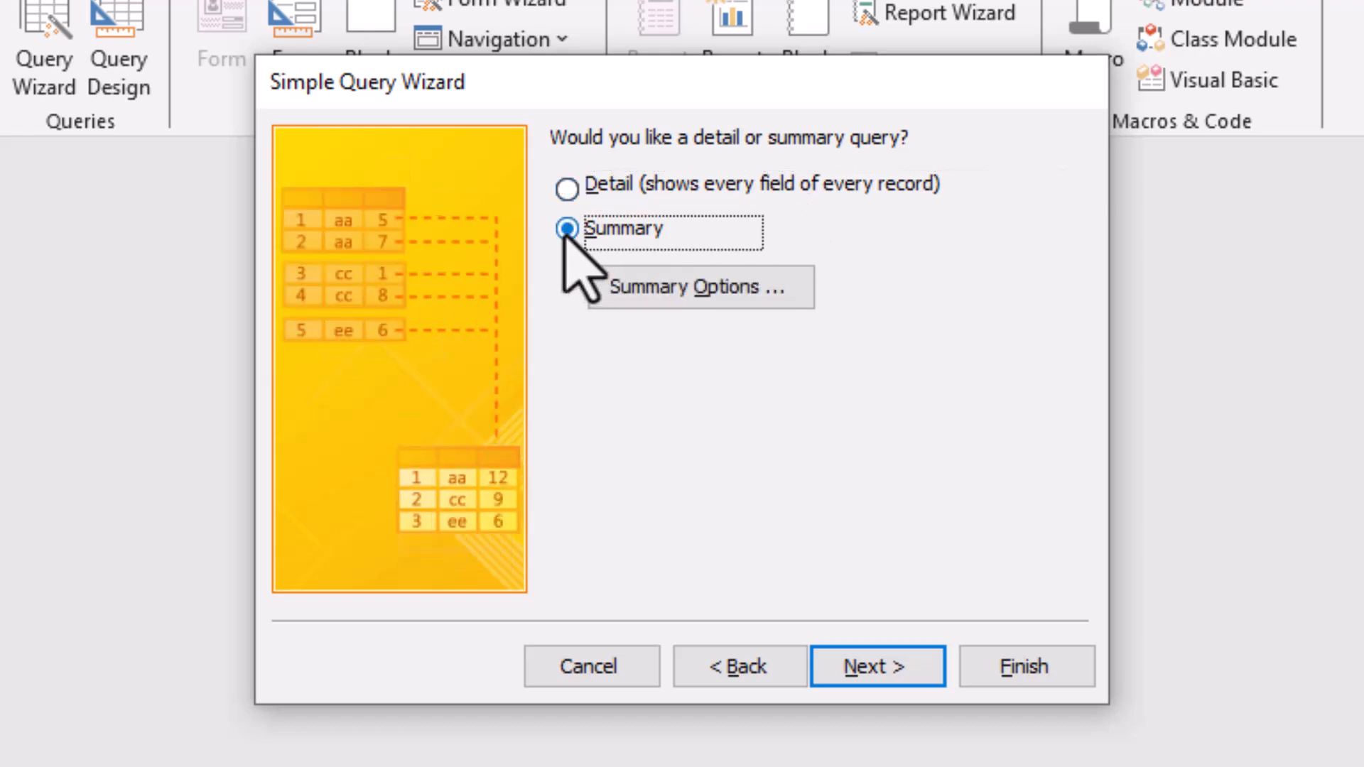
pyautogui.click(705, 291)
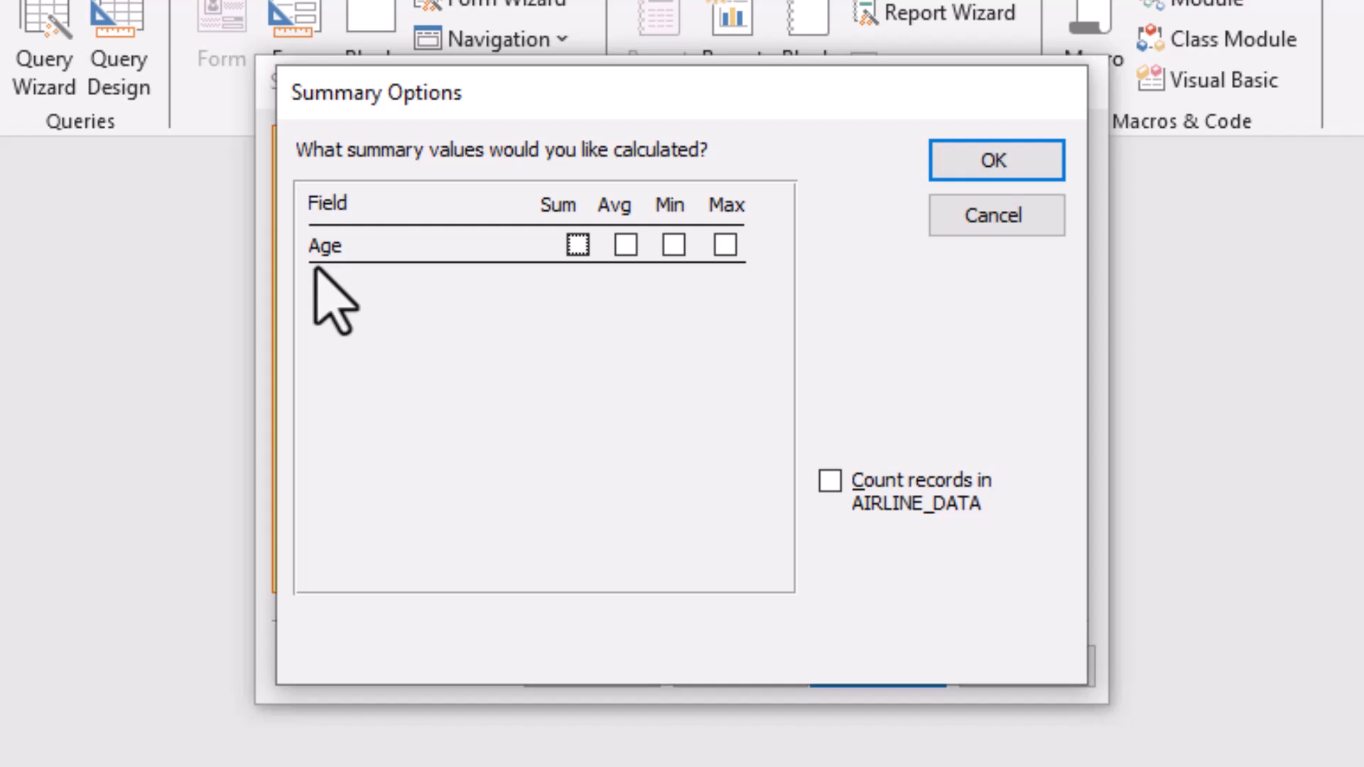
pyautogui.click(627, 249)
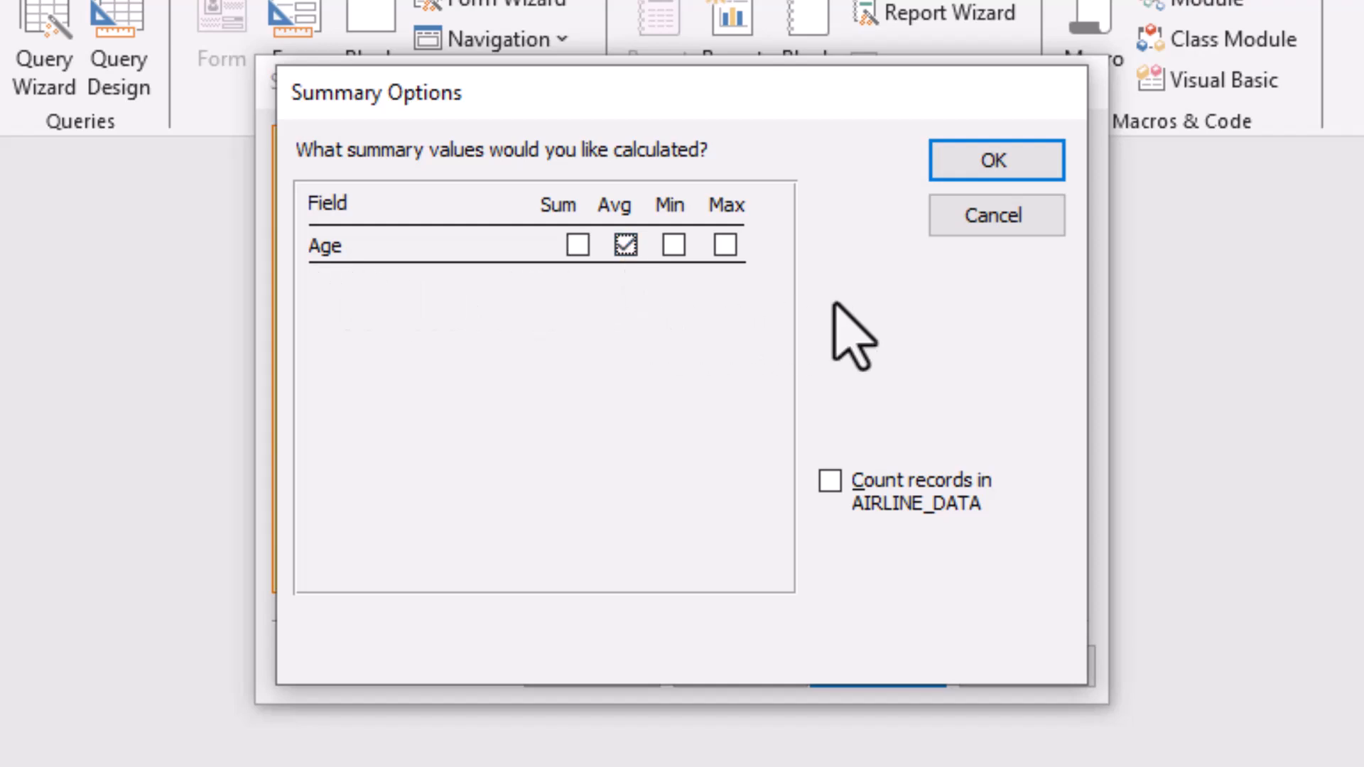
pyautogui.click(972, 164)
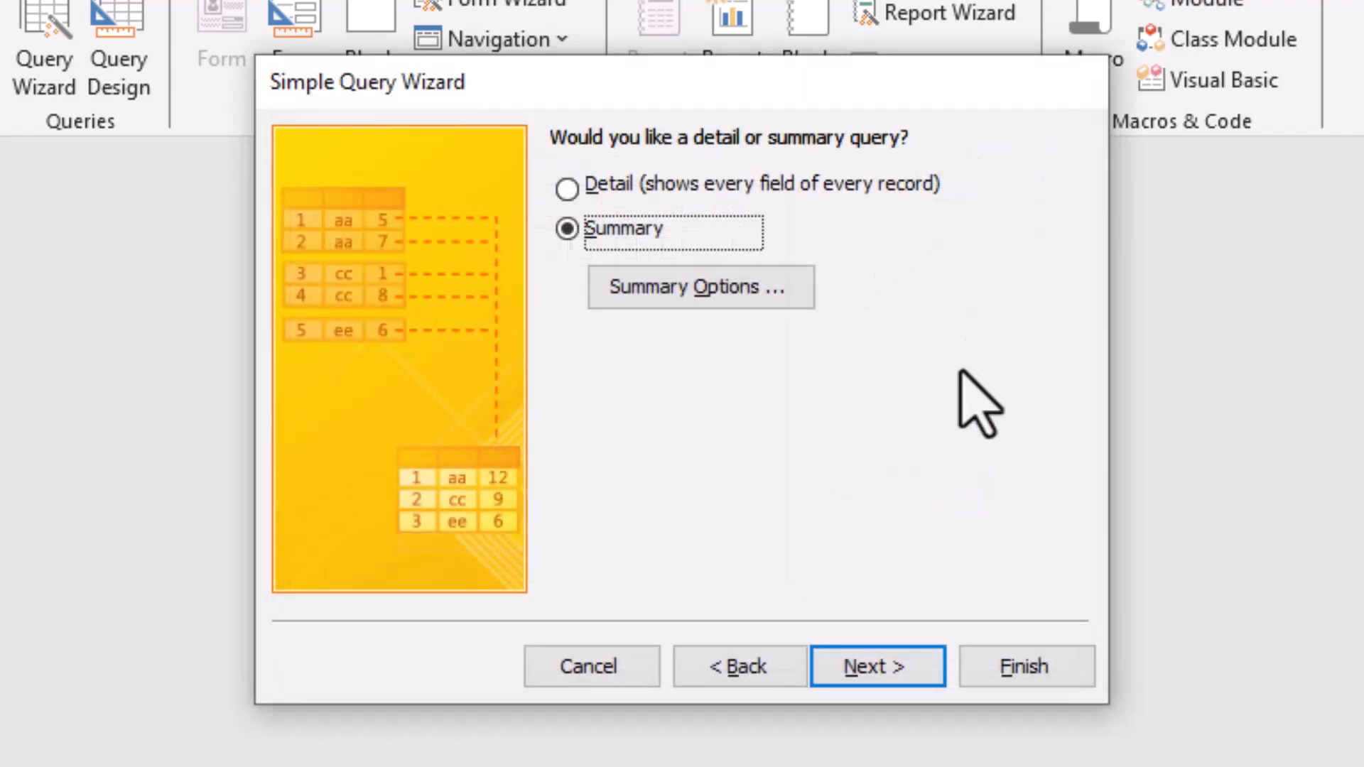
pyautogui.click(888, 659)
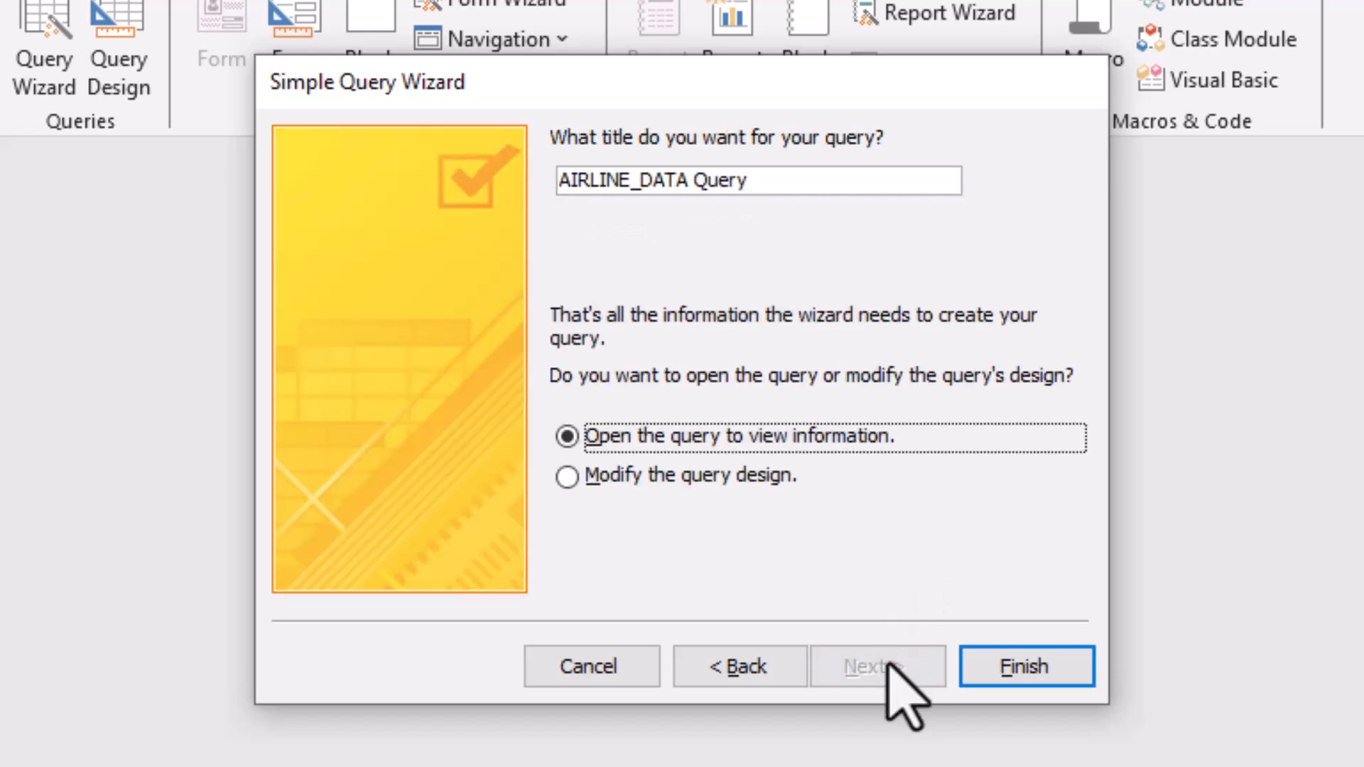
# Title the query AIRLINE_QRY_AVG_AGE and finish the wizard, opening the query to view its information
pyautogui.click(815, 188)
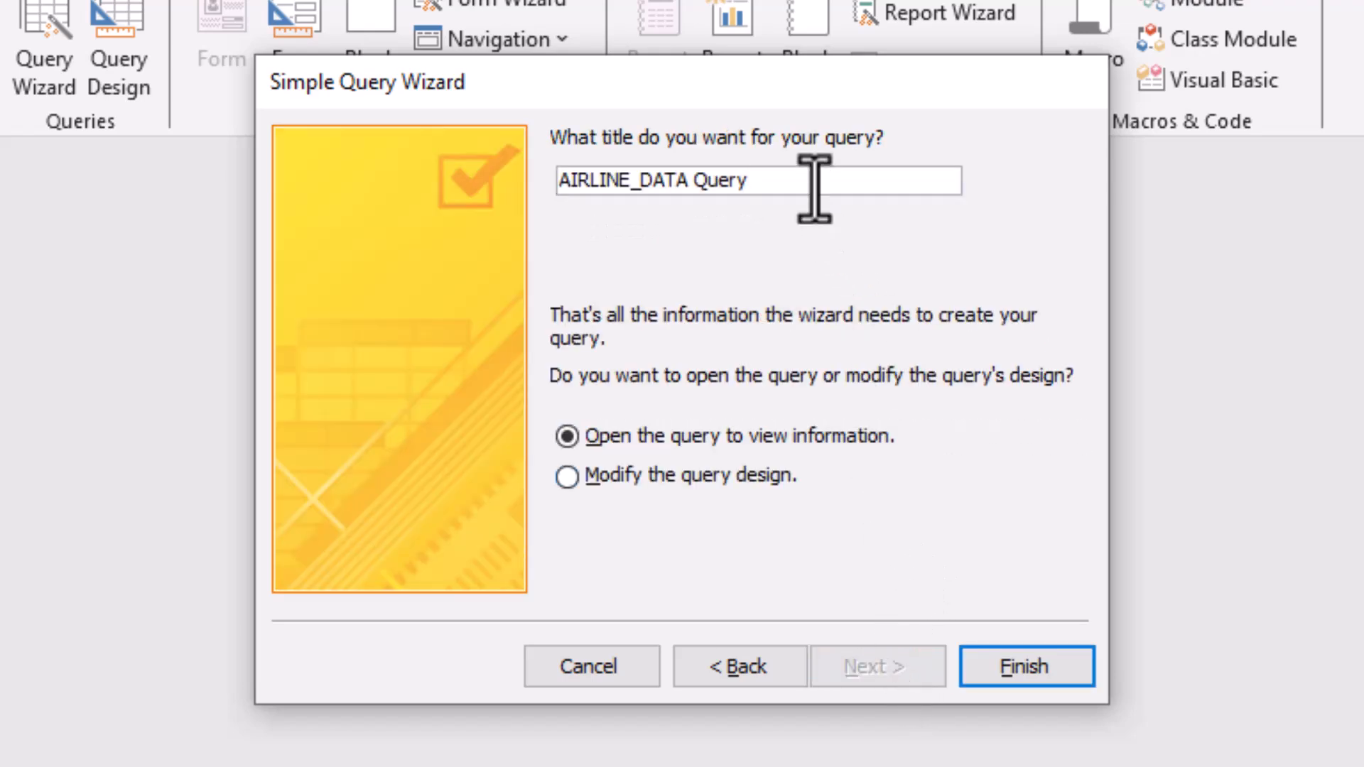
pyautogui.moveTo(814, 189); pyautogui.dragTo(522, 183)
pyautogui.write('AIRE')
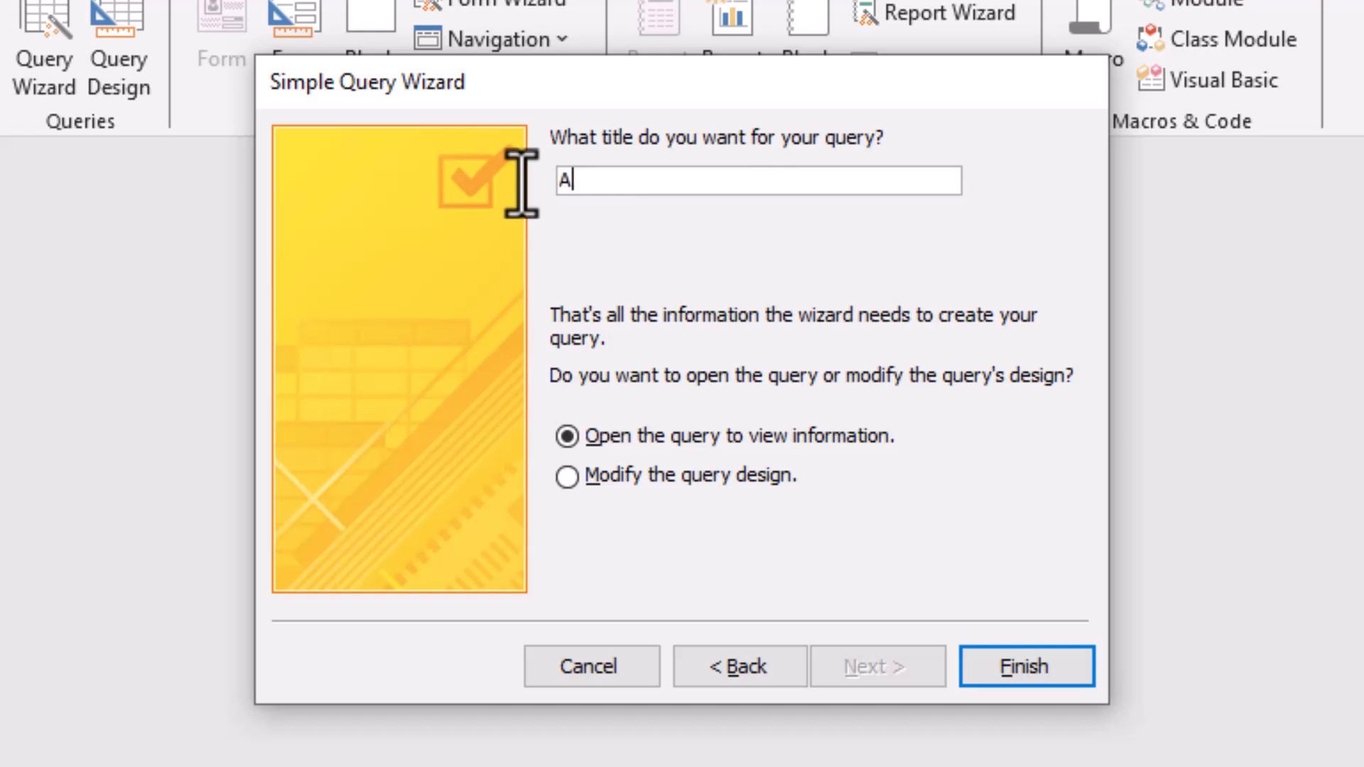
pyautogui.write('LINE_QRY_AVG_AGE')
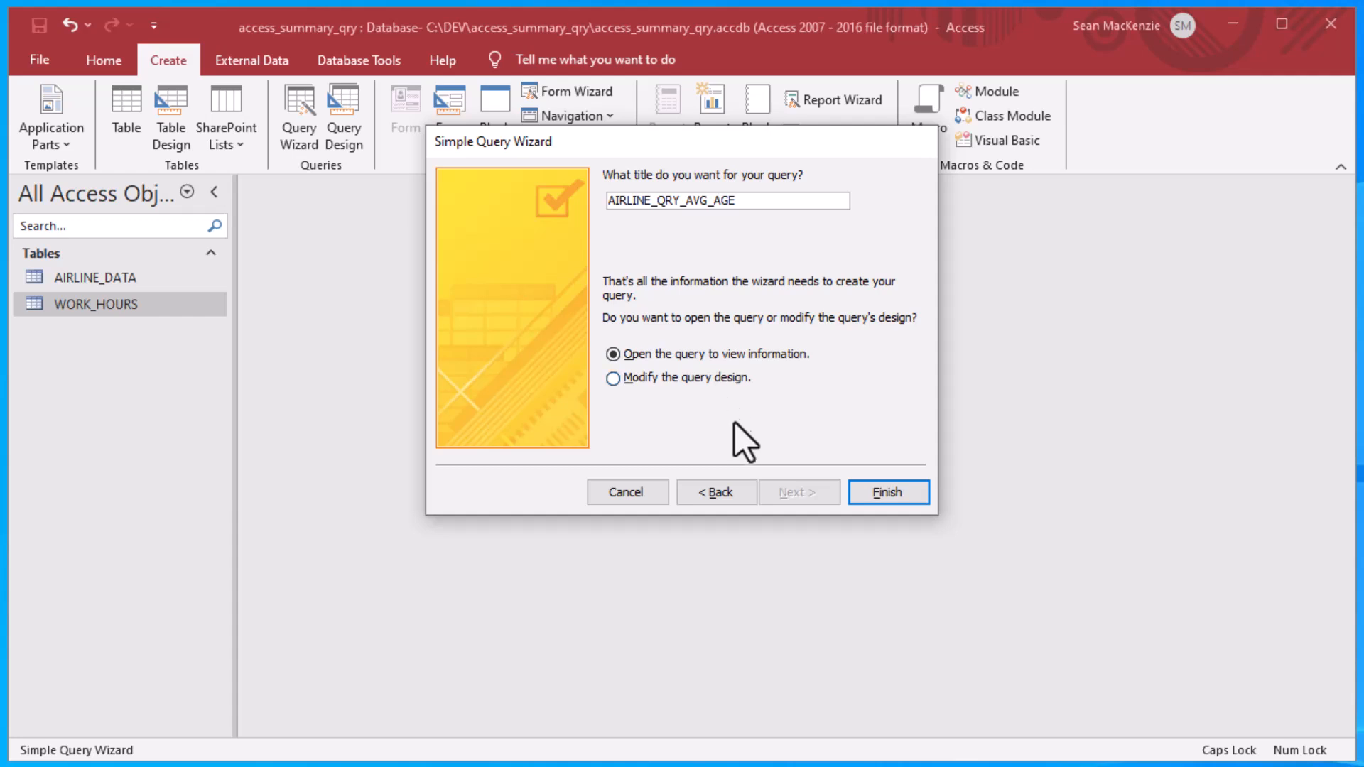
pyautogui.click(894, 492)
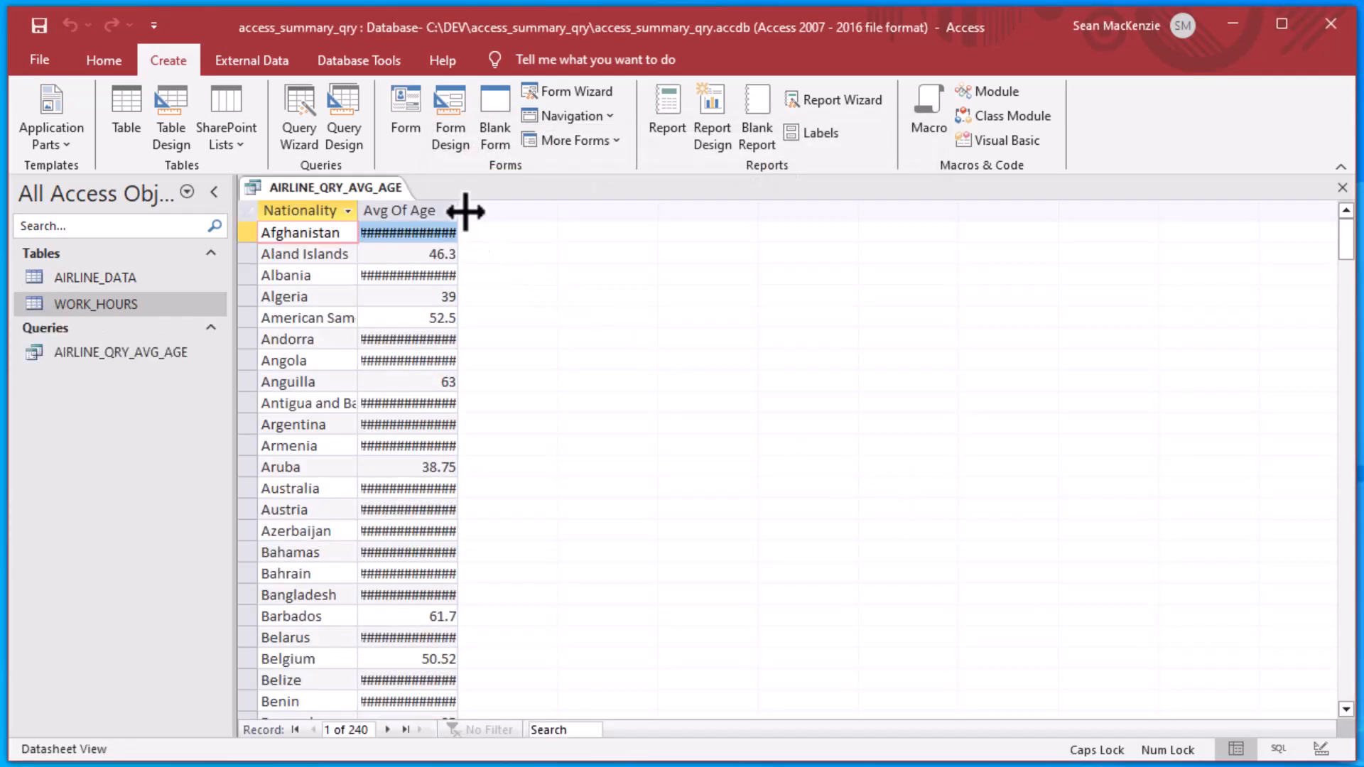
# Widen the Avg Of Age and Nationality columns and look through the query results to the last record
pyautogui.doubleClick(458, 211)
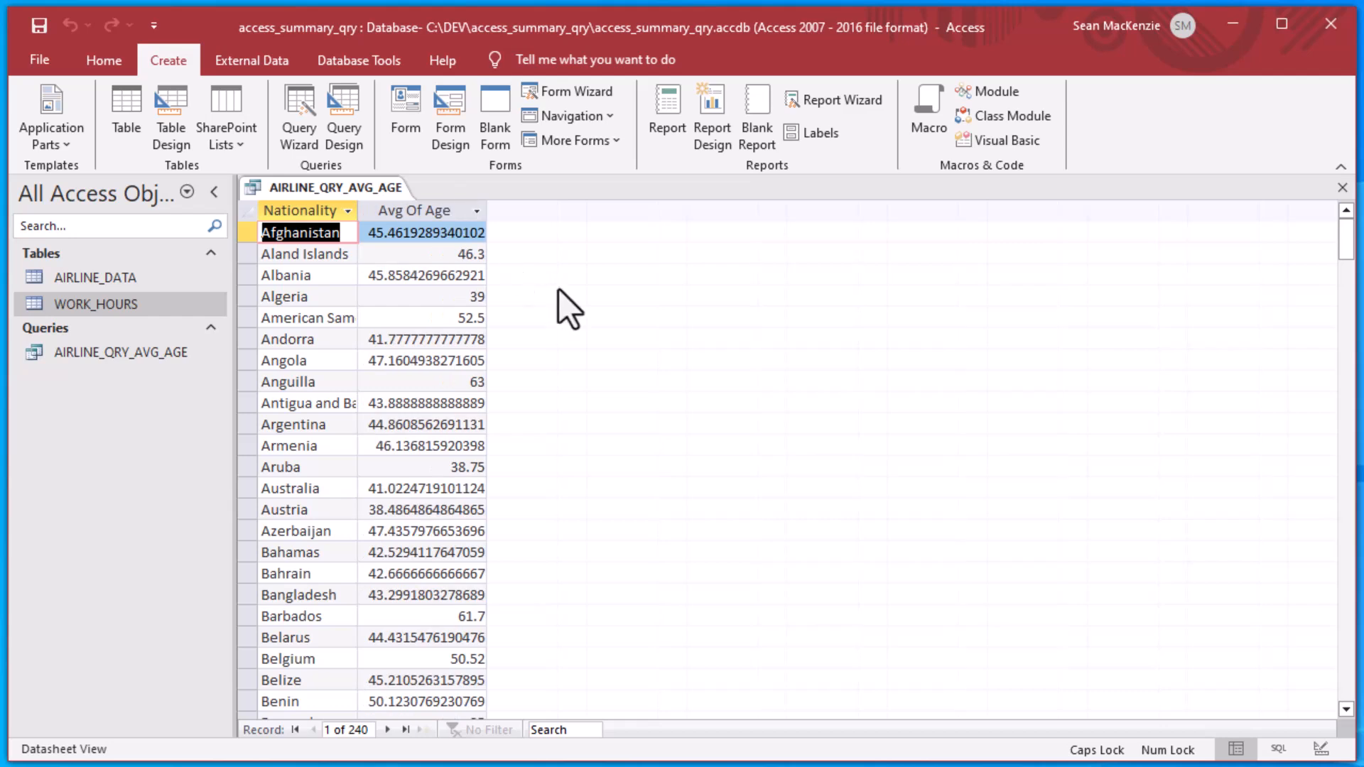
pyautogui.moveTo(358, 211); pyautogui.dragTo(383, 211)
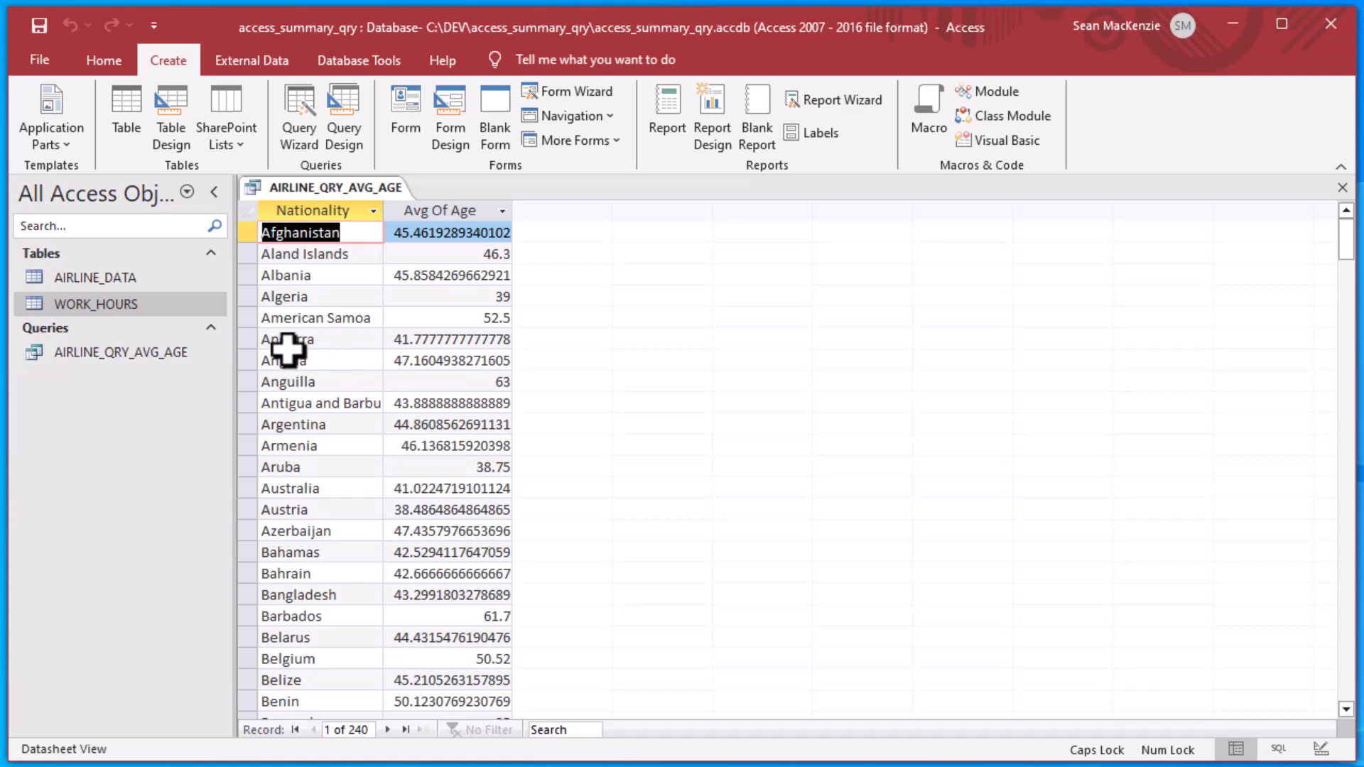
pyautogui.scroll(-5, 348, 298)
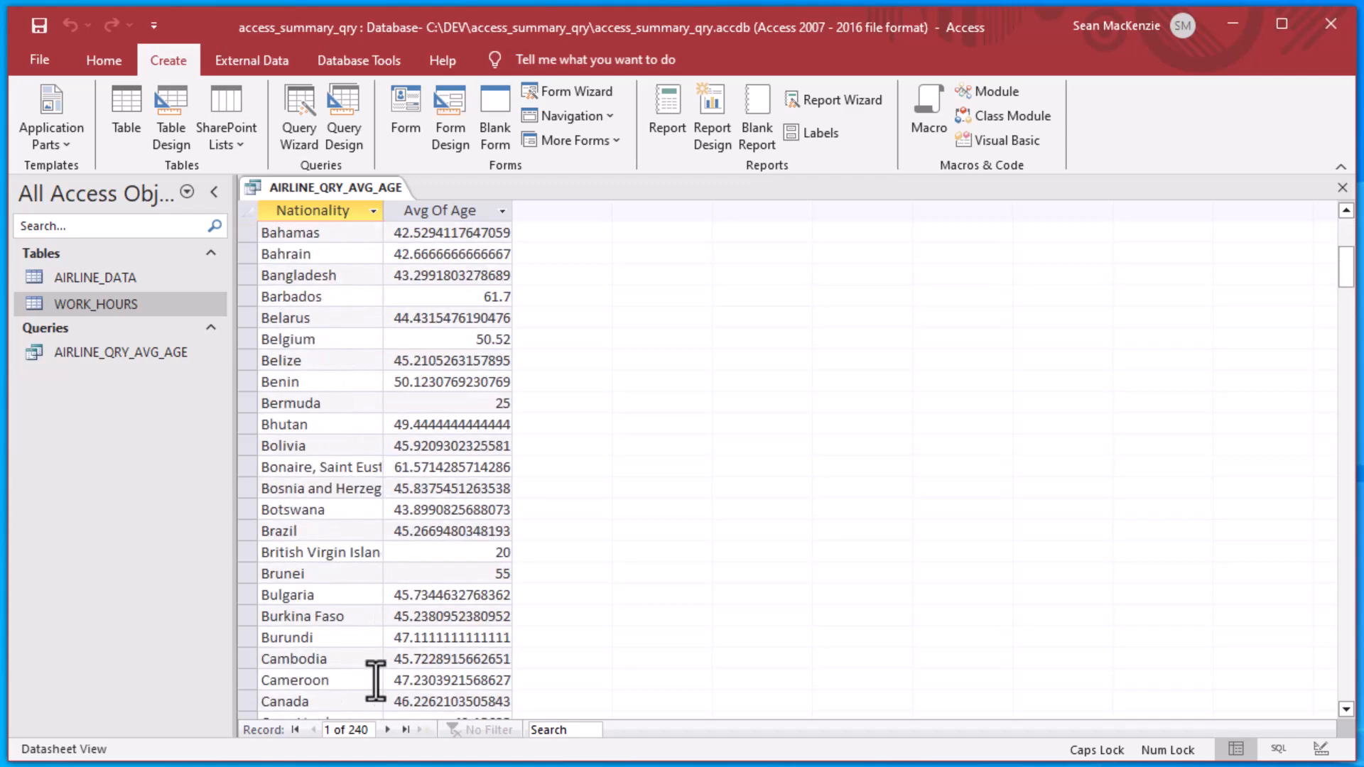
pyautogui.click(405, 730)
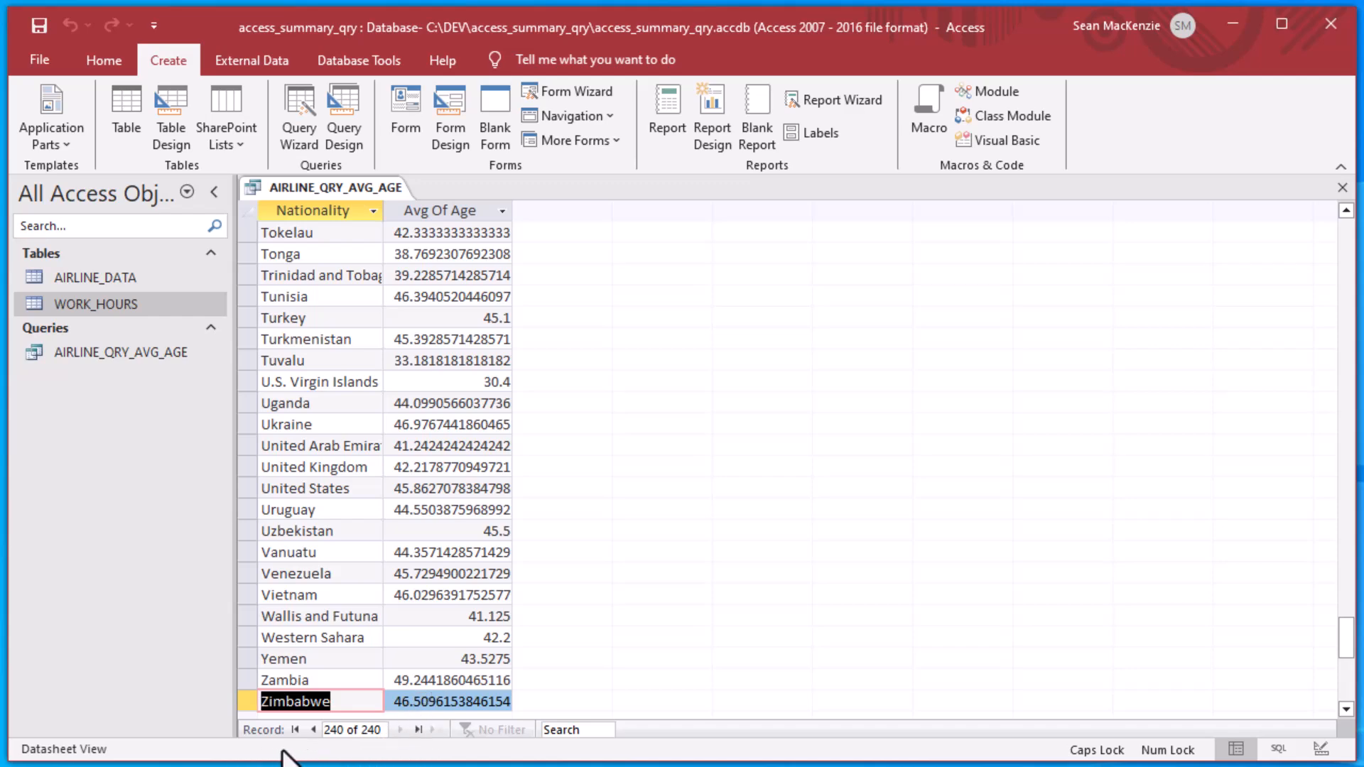
pyautogui.scroll(18, 383, 633)
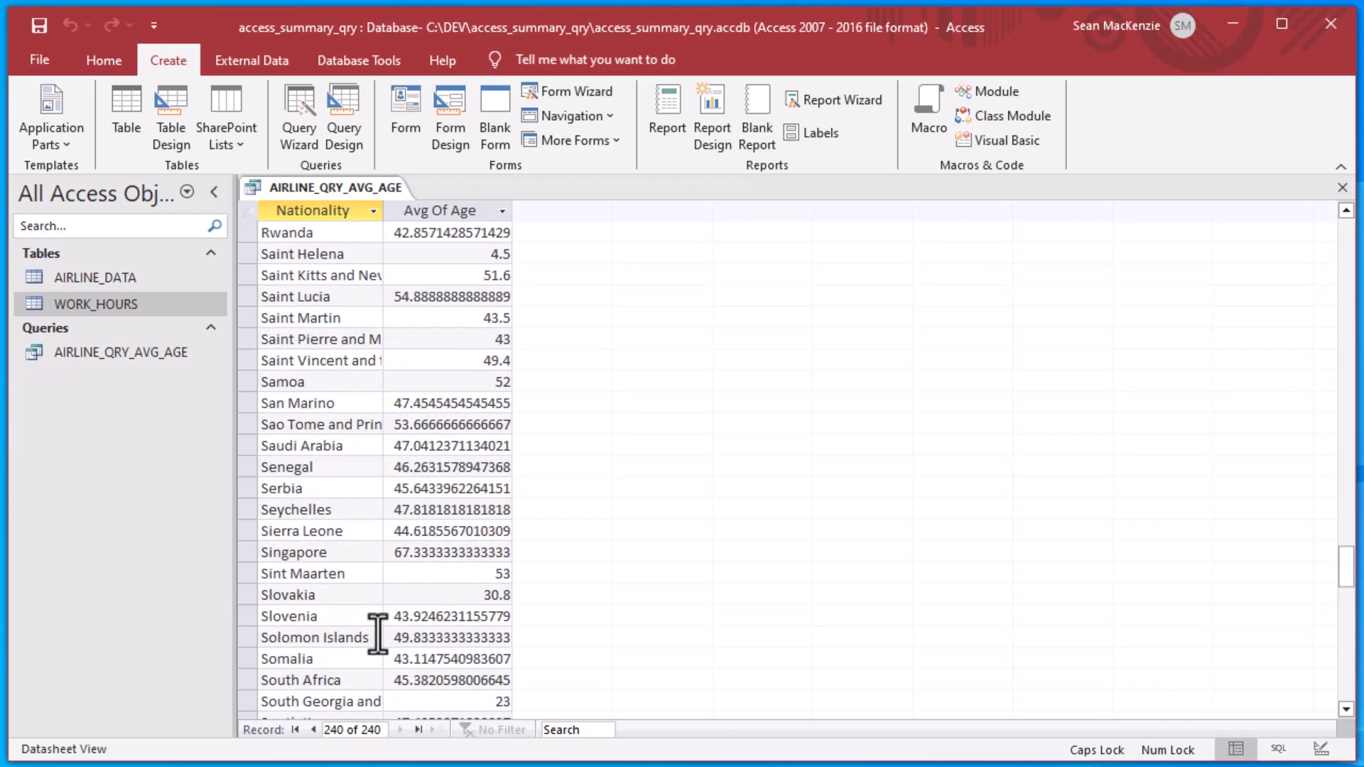
# Close the AIRLINE_QRY_AVG_AGE query and save its layout changes
pyautogui.scroll(6, 376, 633)
pyautogui.scroll(11, 376, 630)
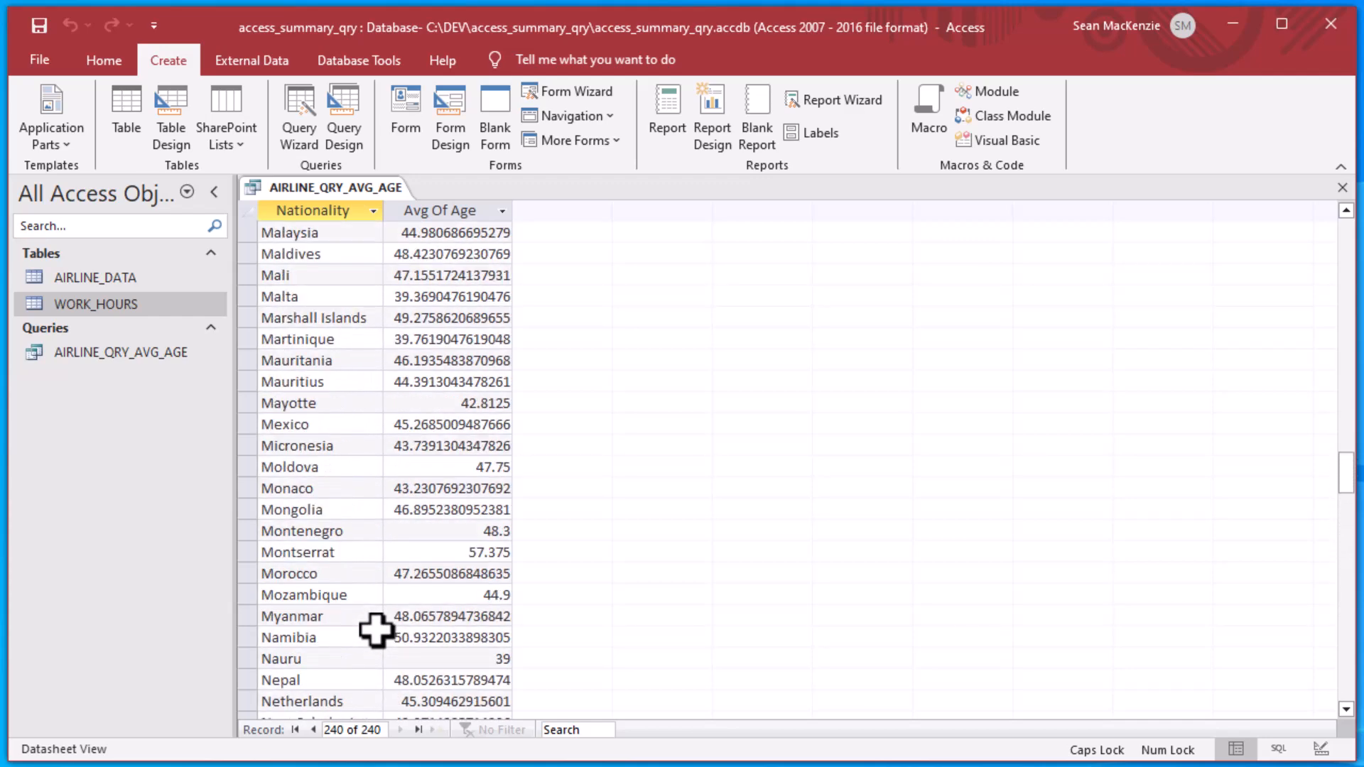
pyautogui.scroll(5, 376, 630)
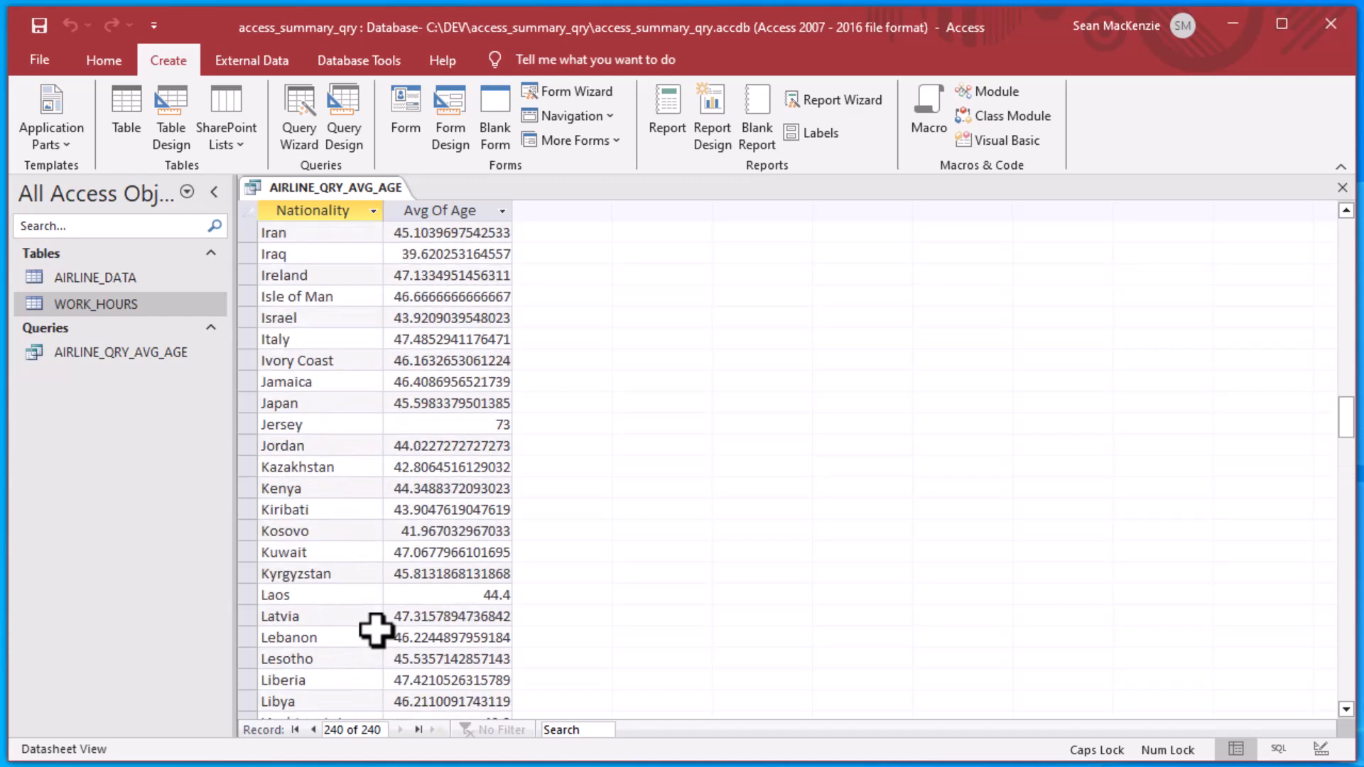
pyautogui.scroll(5, 375, 631)
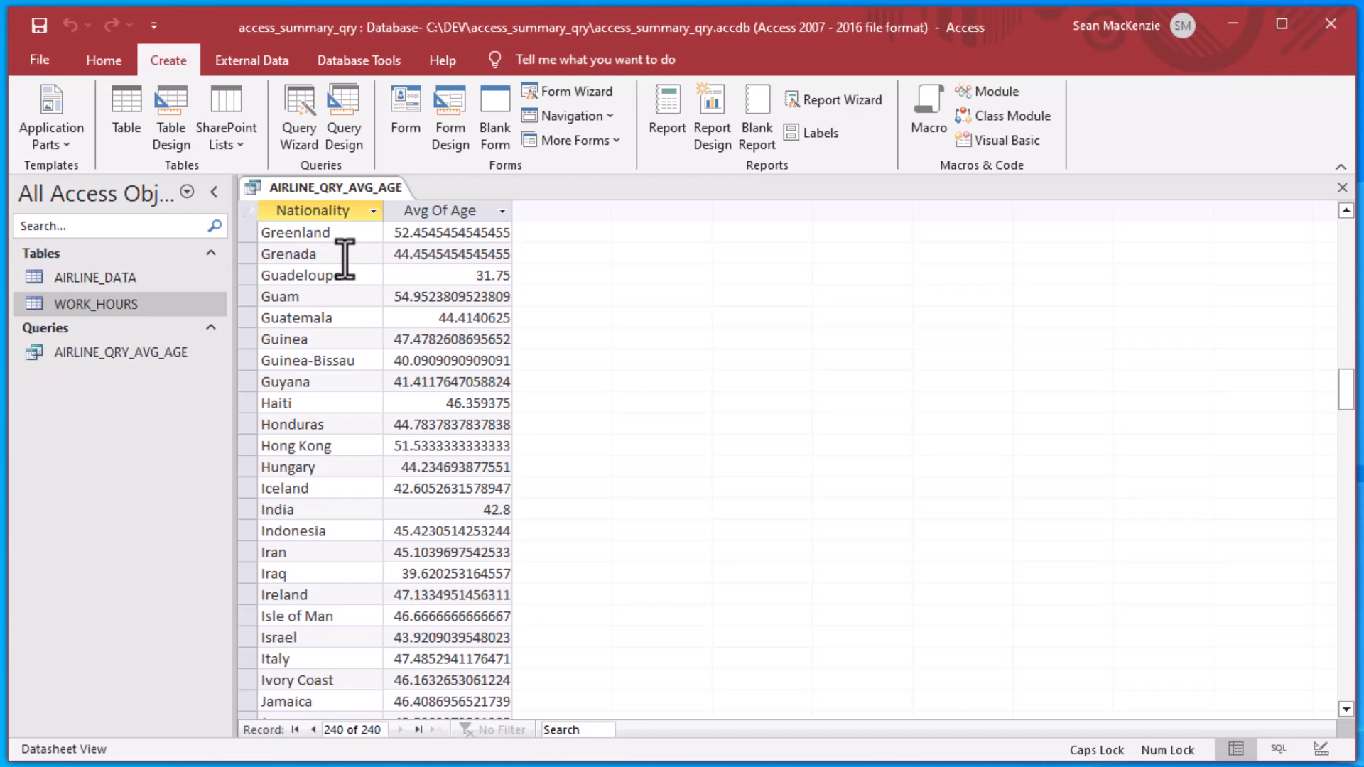
pyautogui.scroll(20, 345, 260)
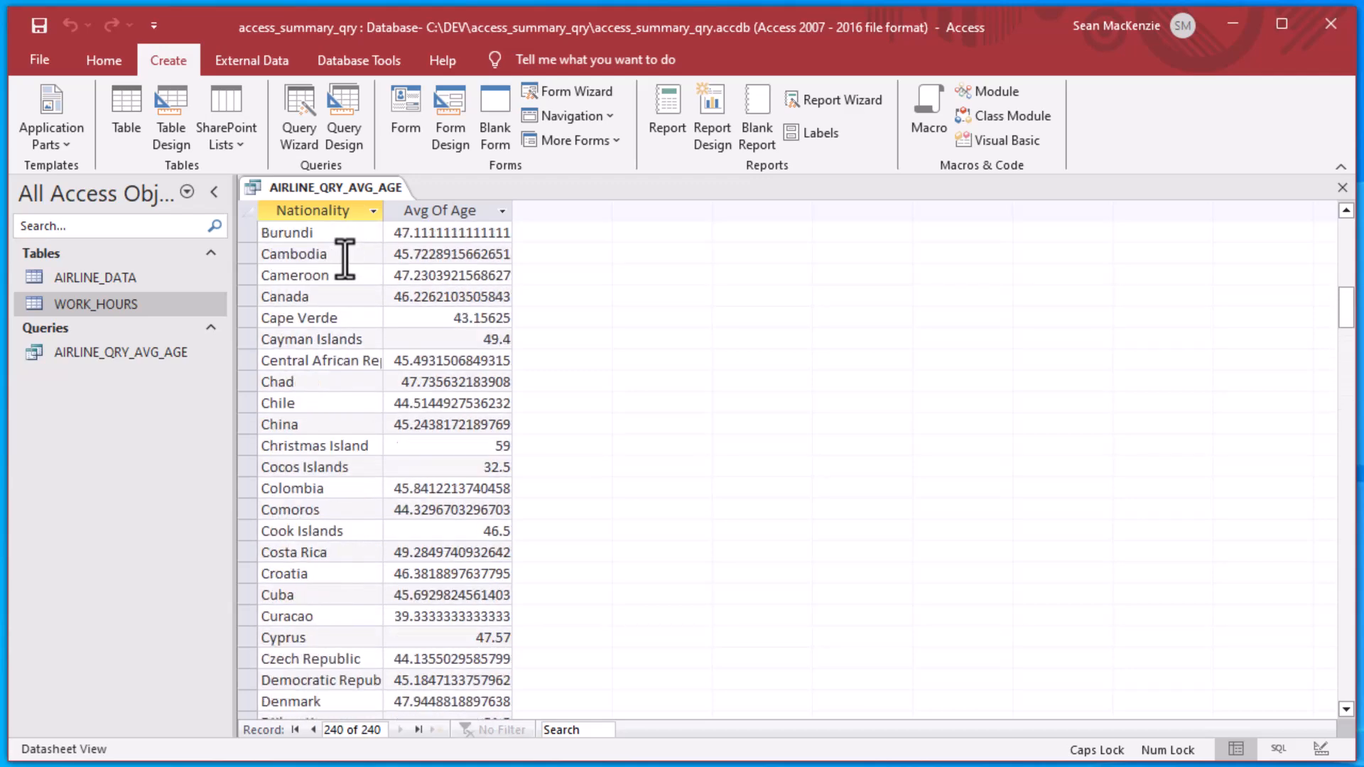
pyautogui.scroll(8, 344, 259)
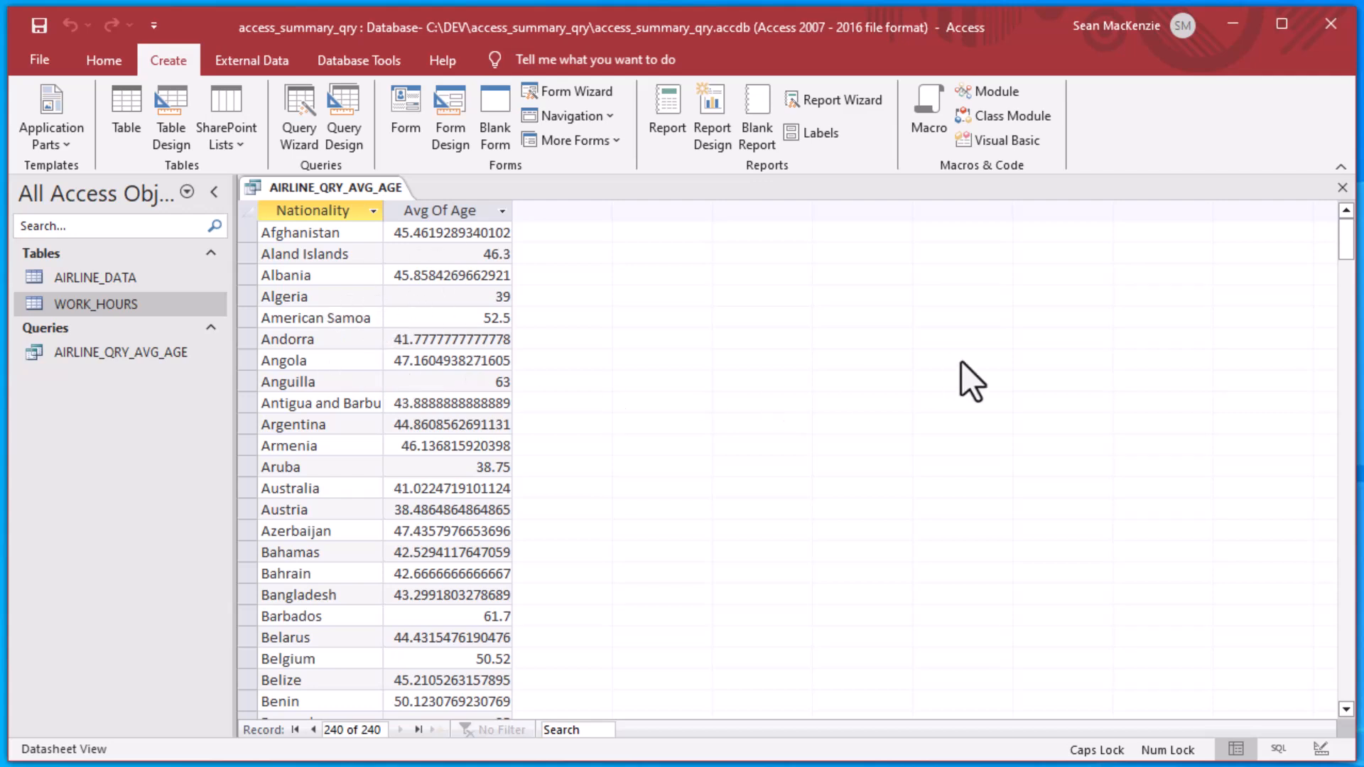
pyautogui.click(1343, 188)
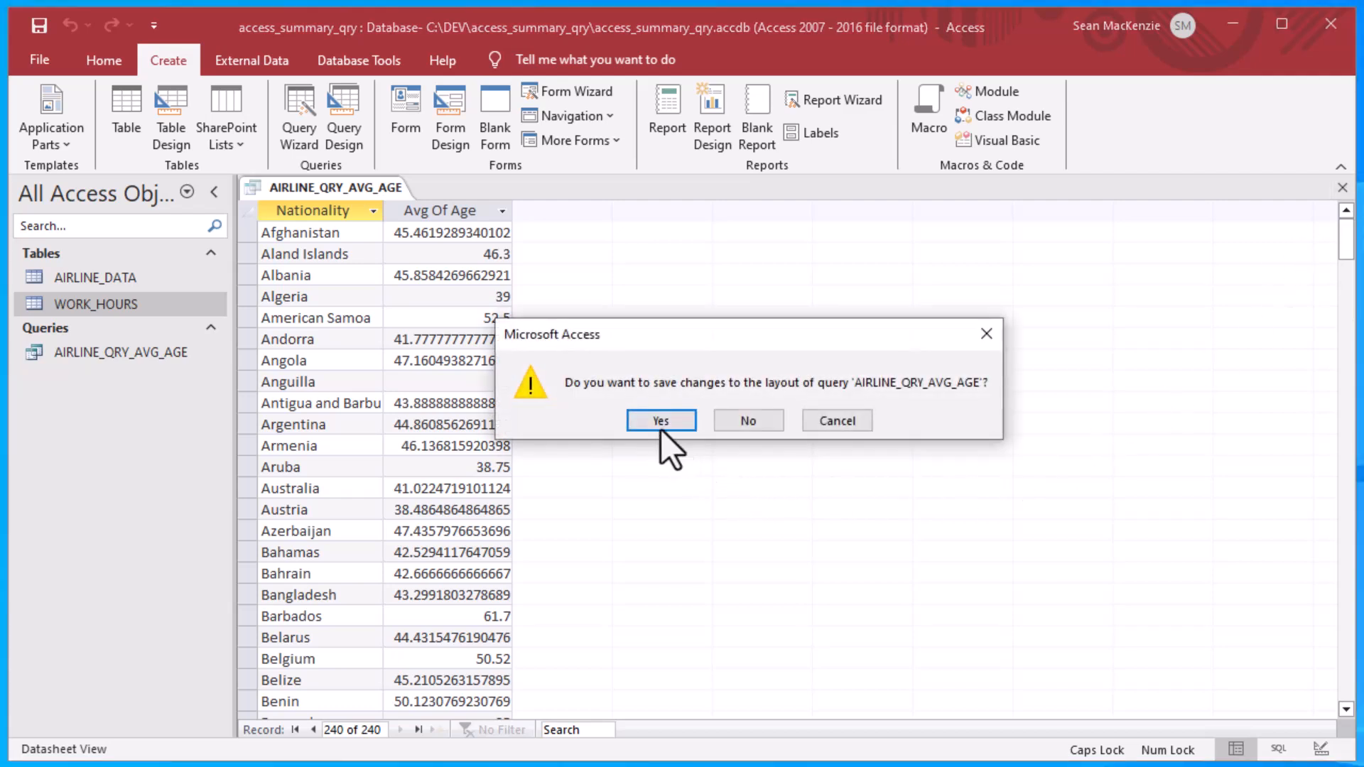
pyautogui.click(655, 424)
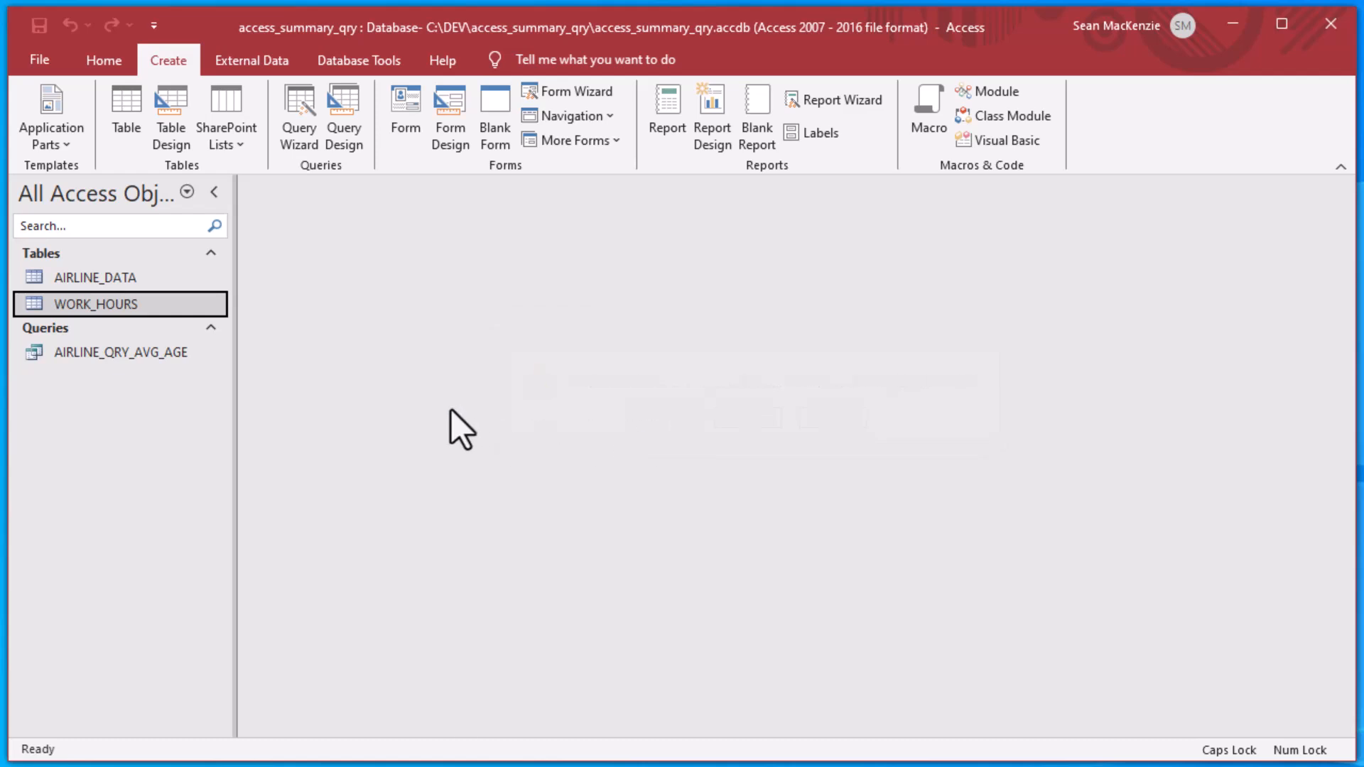
pyautogui.click(30, 355)
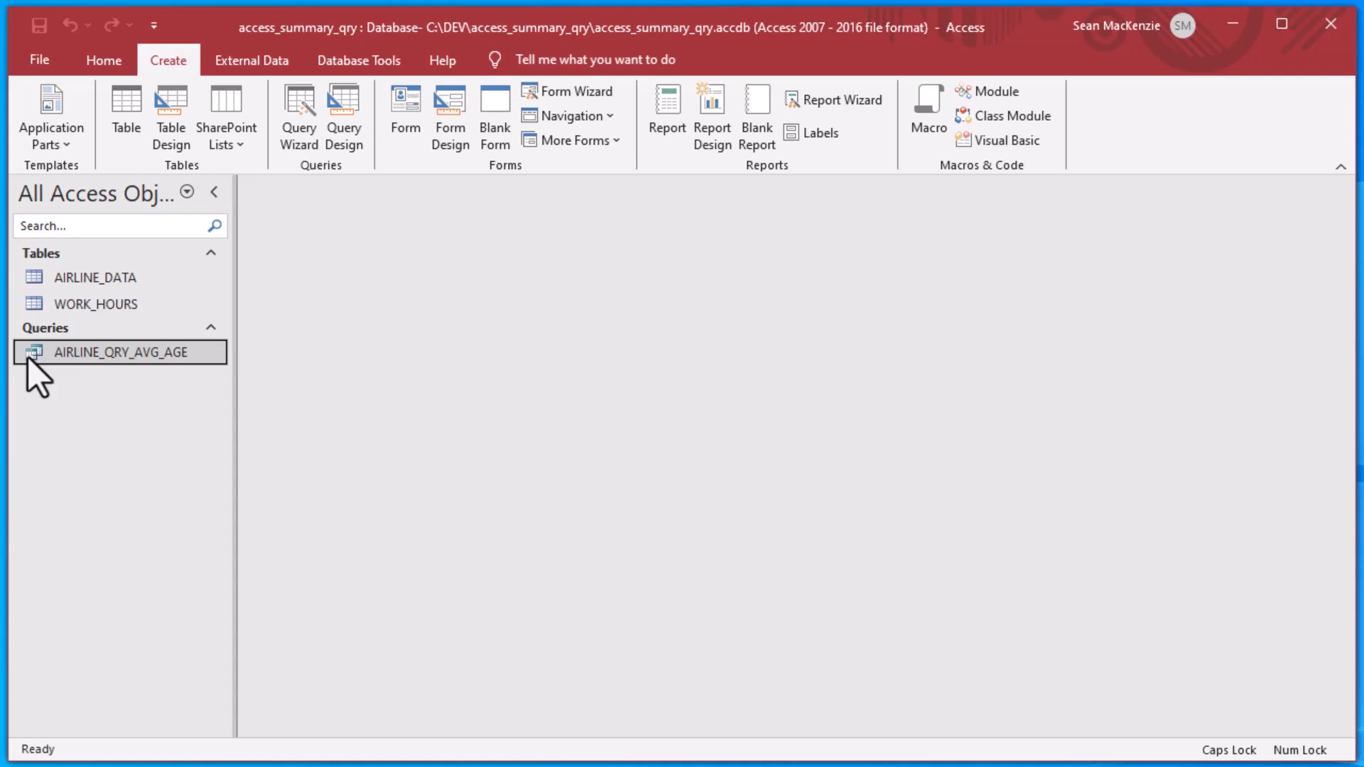
pyautogui.click(100, 278)
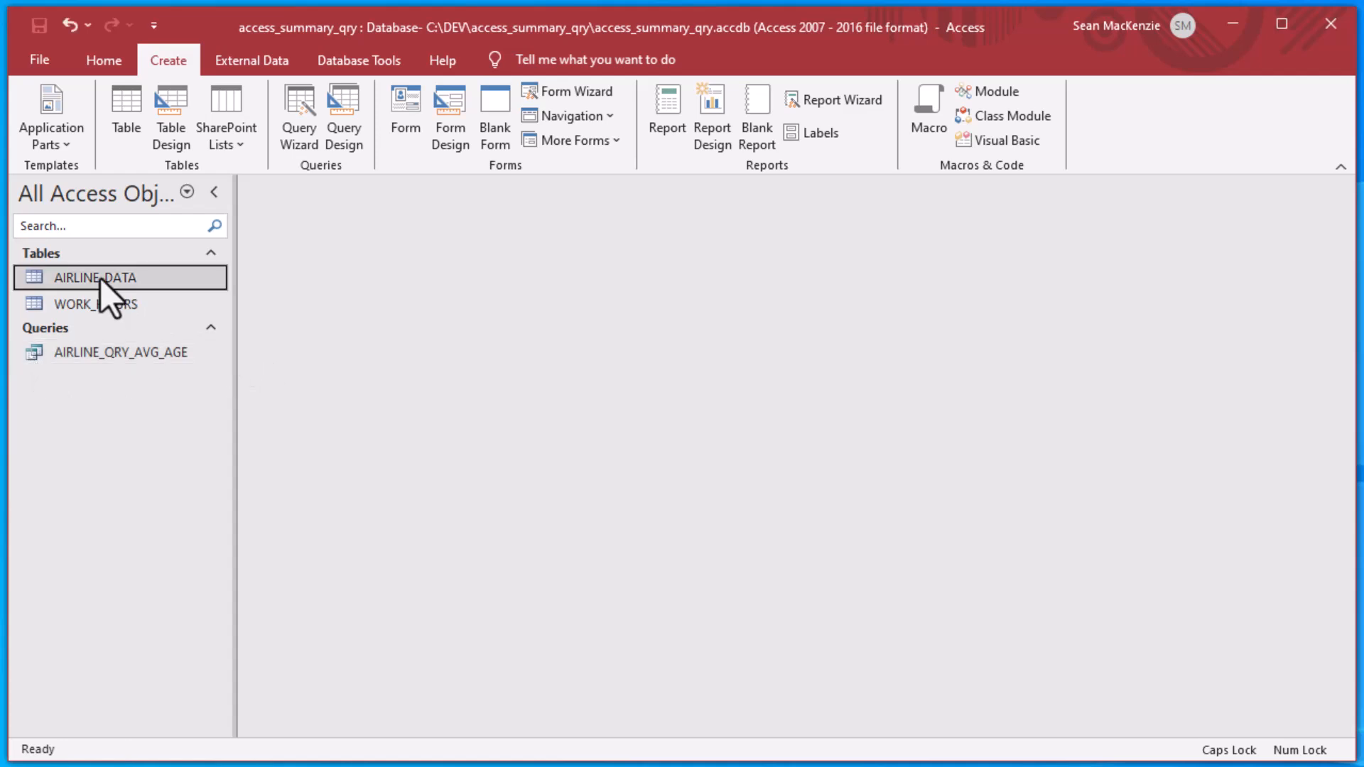
pyautogui.click(298, 119)
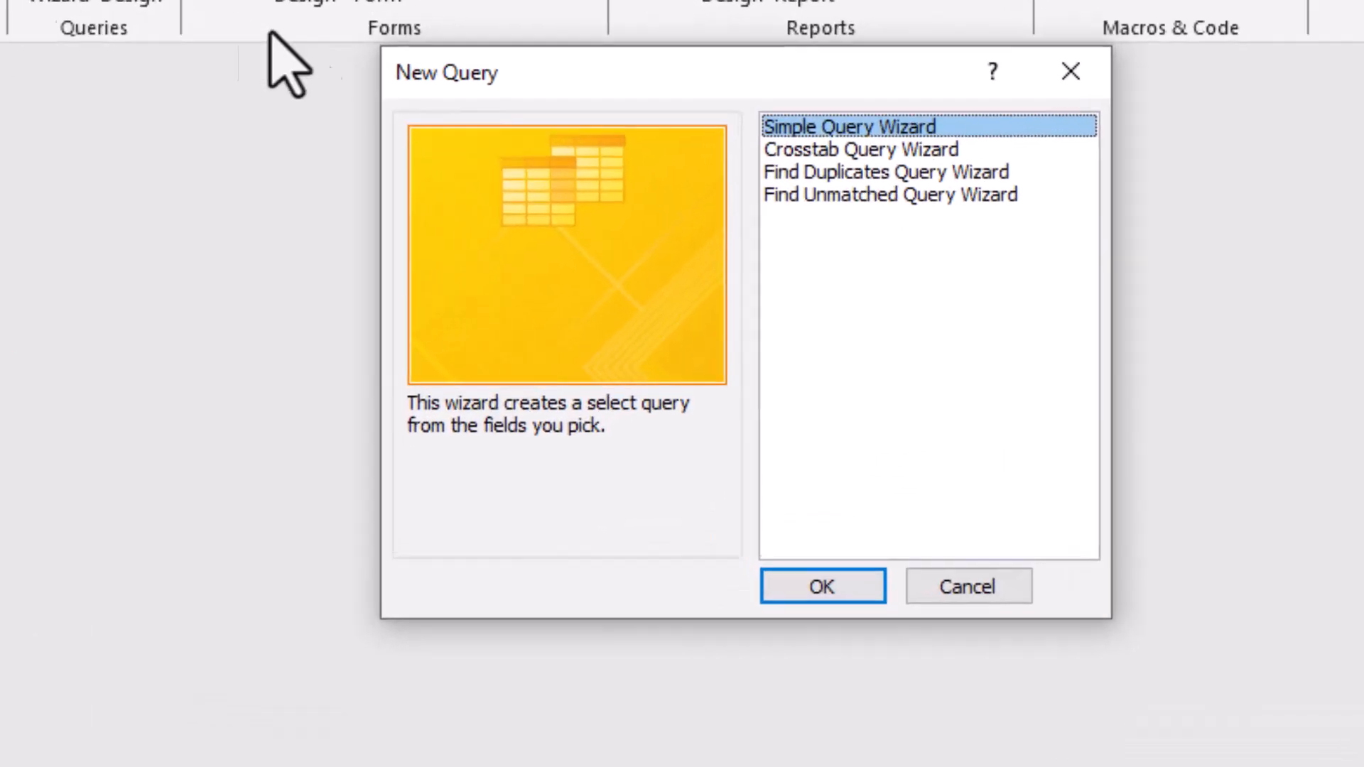
pyautogui.click(808, 595)
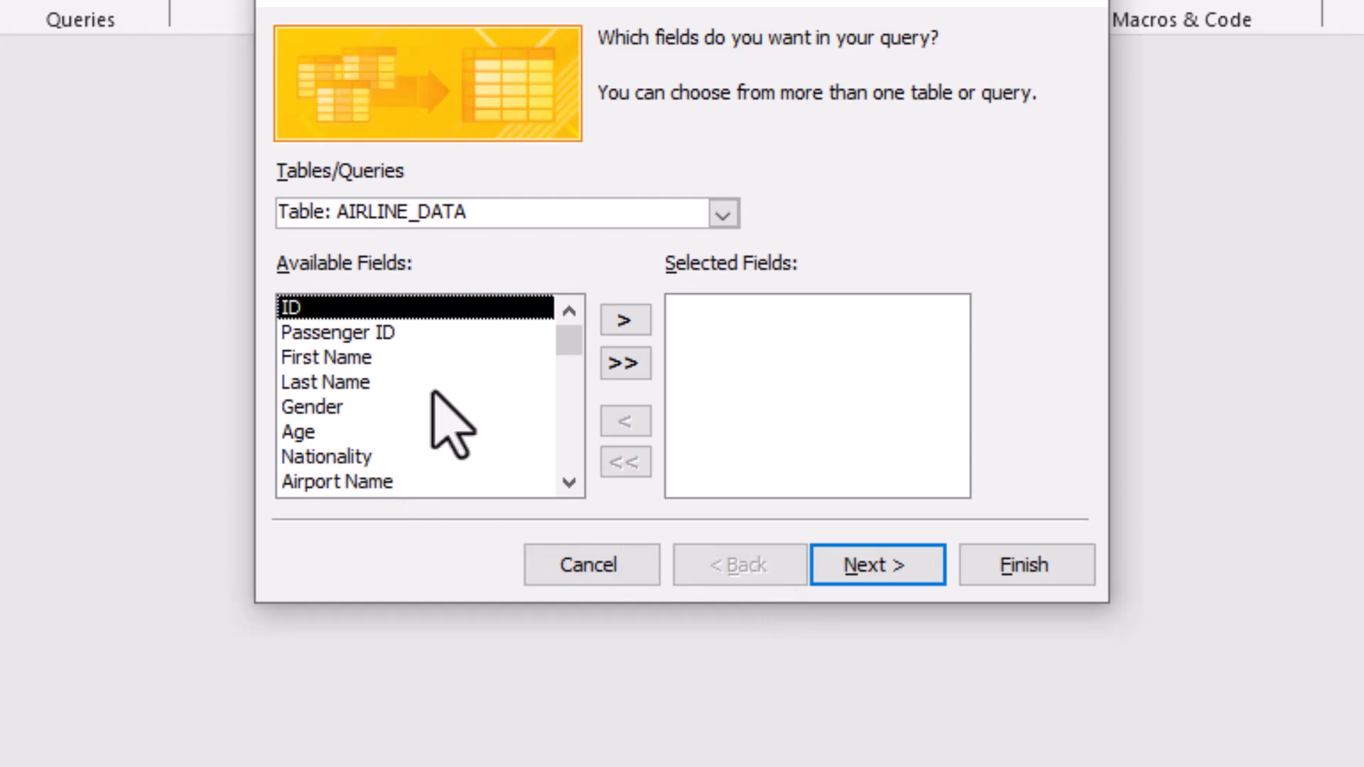
pyautogui.scroll(-3, 452, 426)
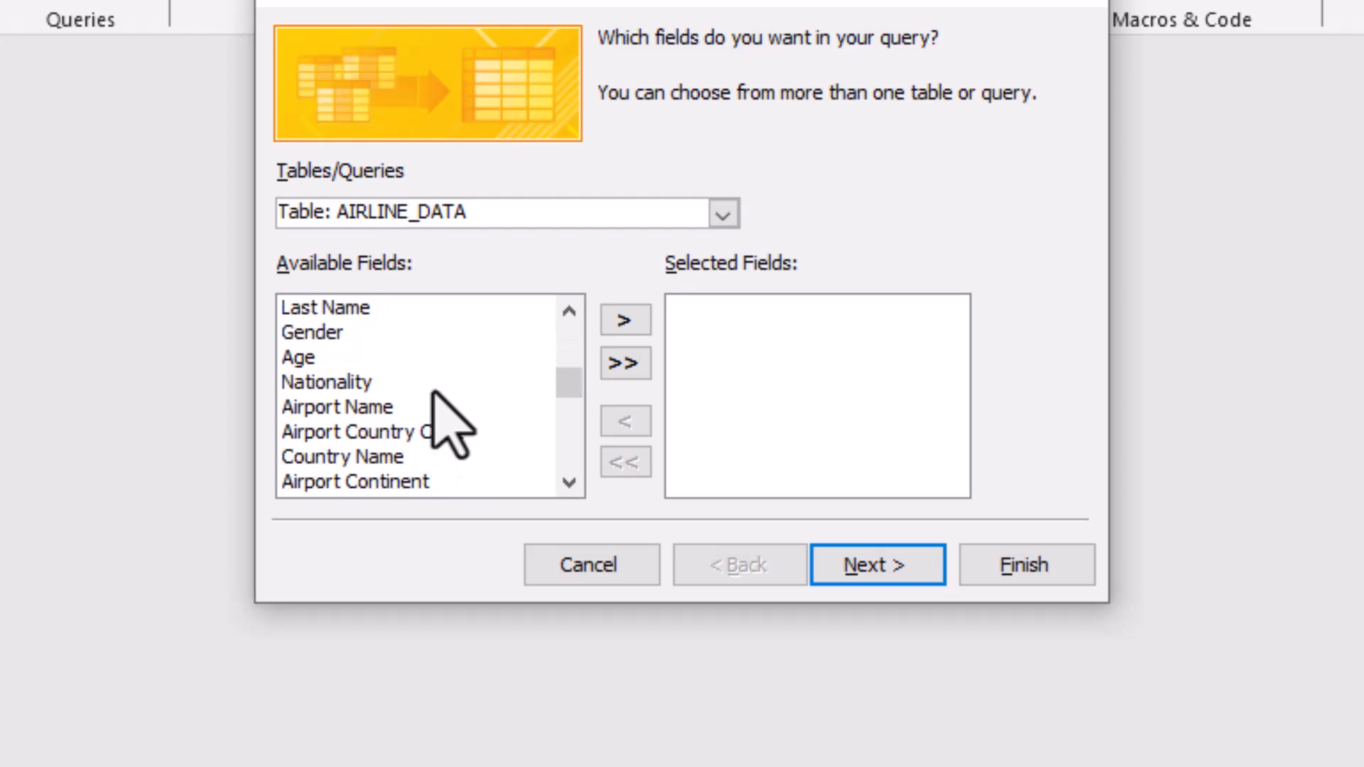
pyautogui.scroll(-1, 433, 392)
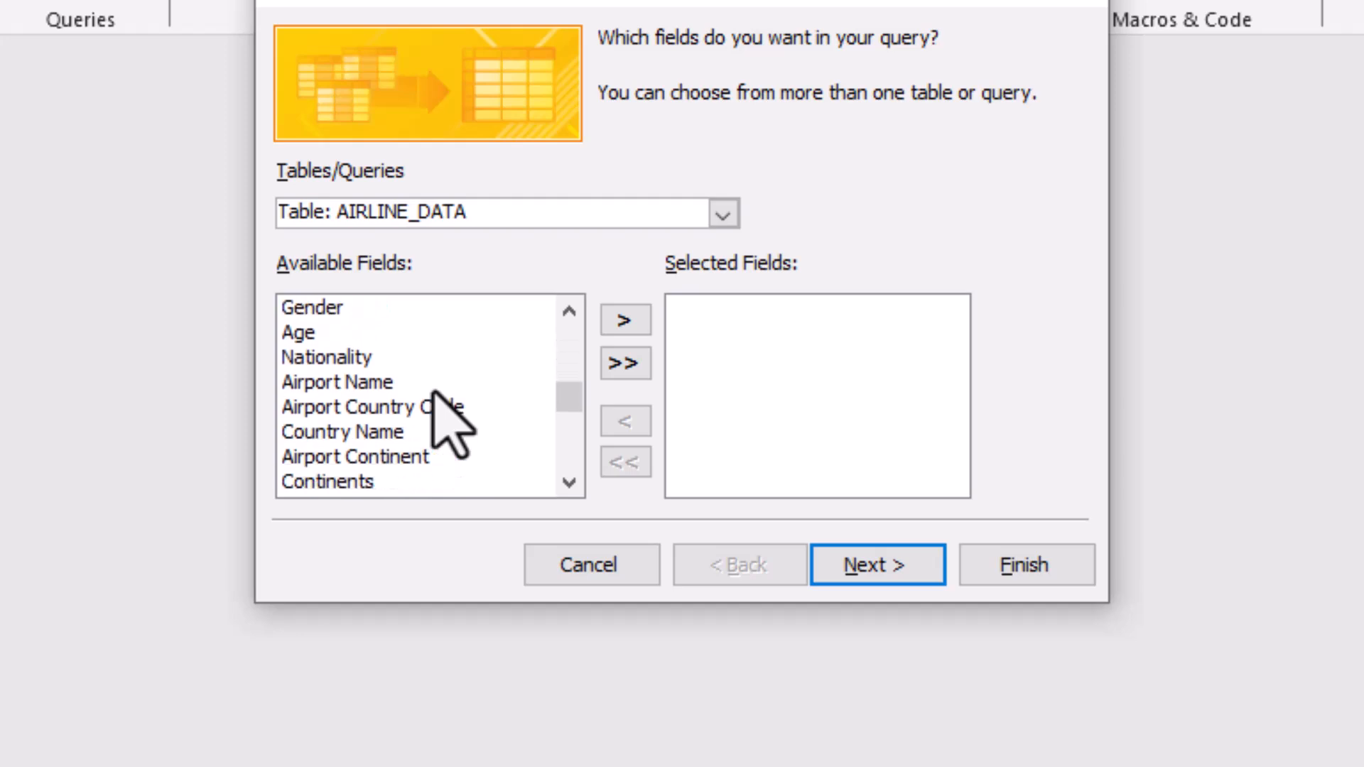
pyautogui.click(342, 432)
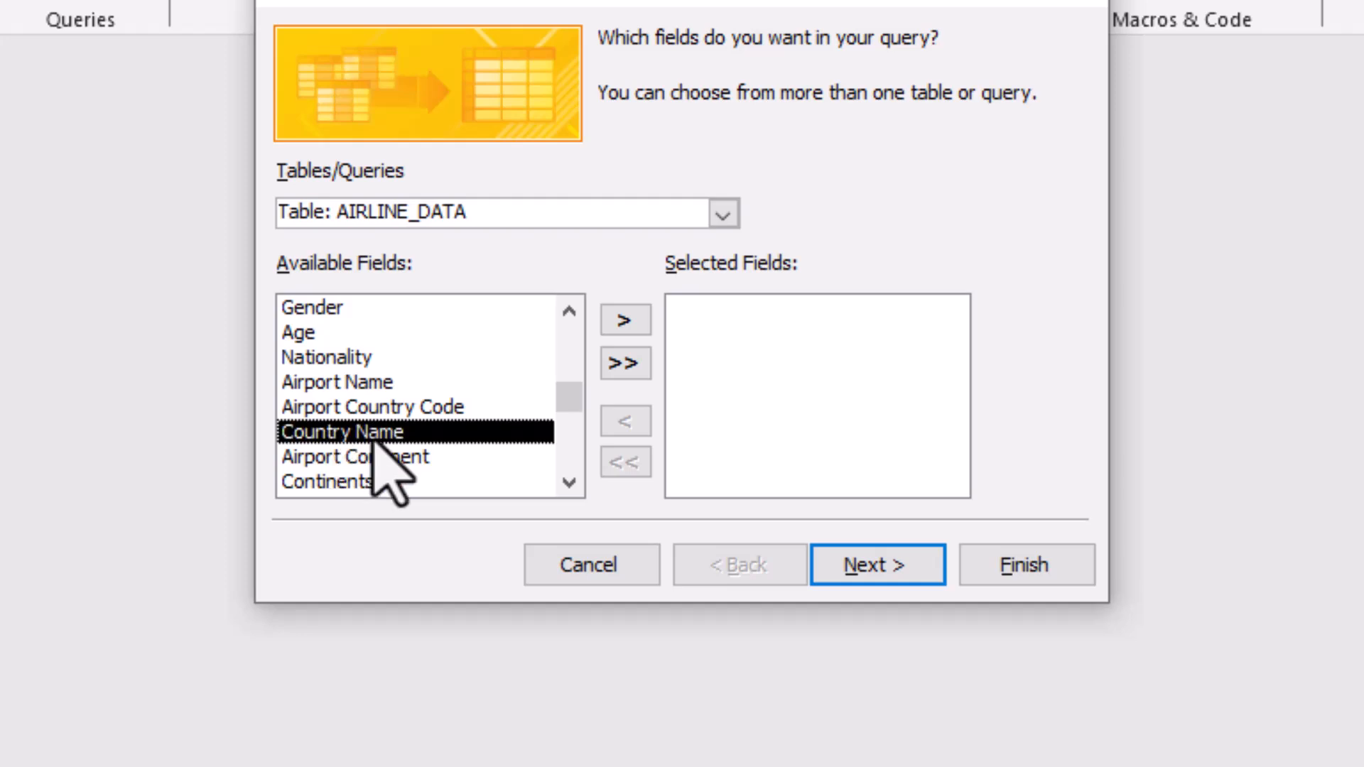
pyautogui.click(625, 321)
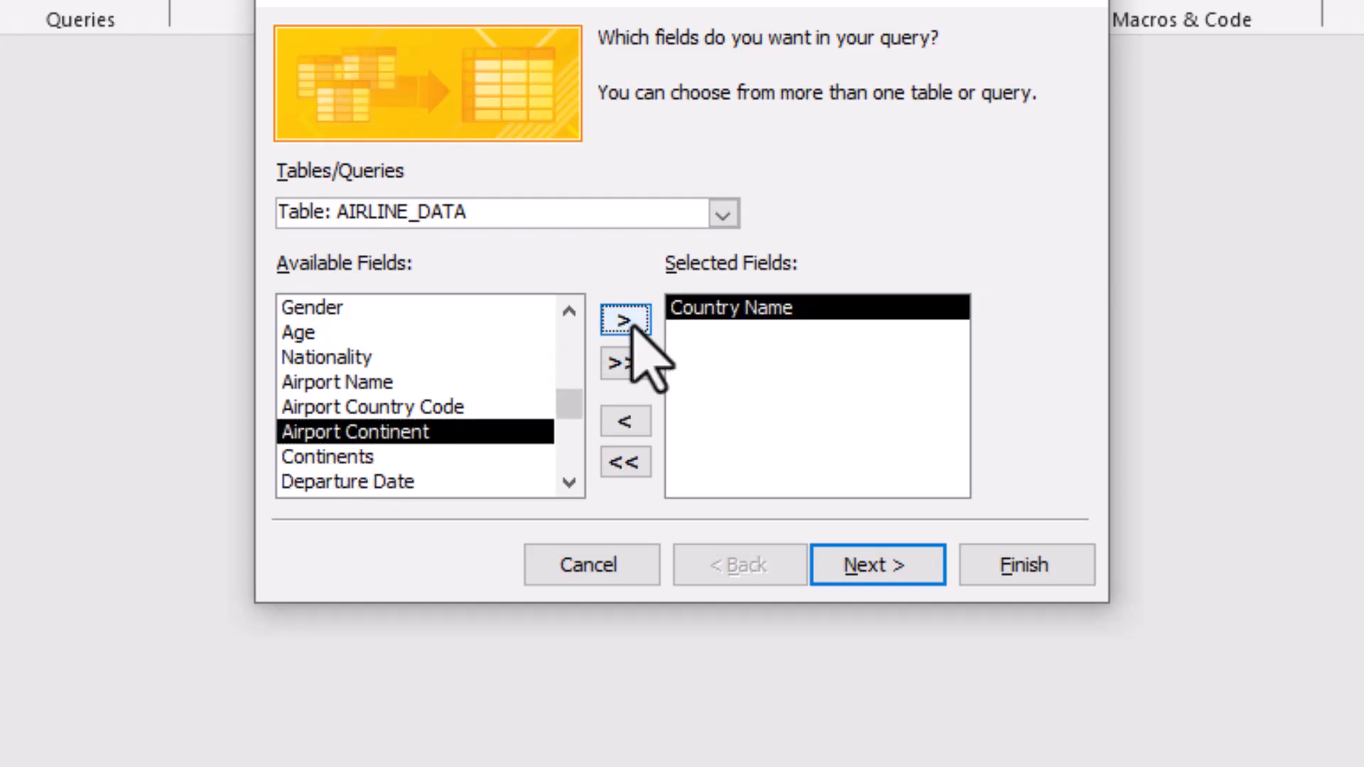
pyautogui.scroll(-1, 427, 440)
pyautogui.scroll(-2, 426, 441)
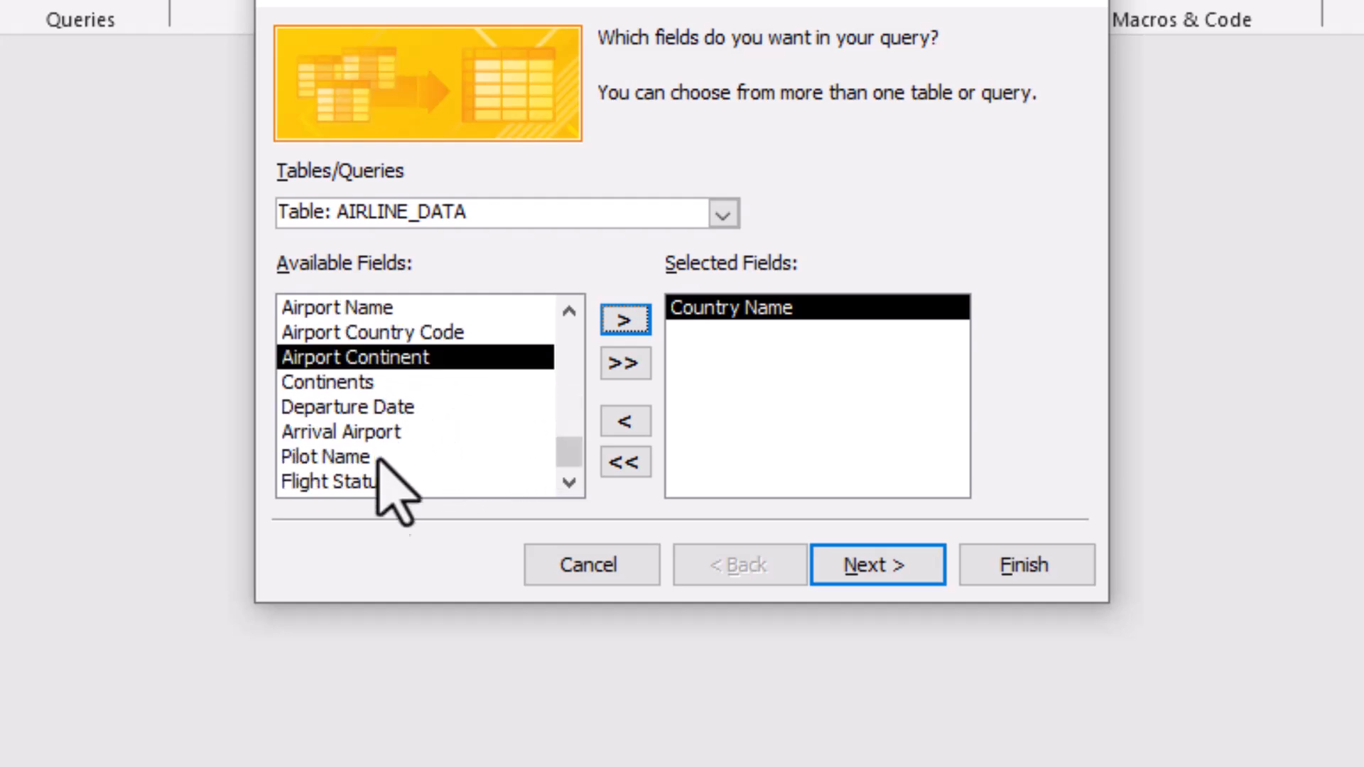
pyautogui.click(375, 481)
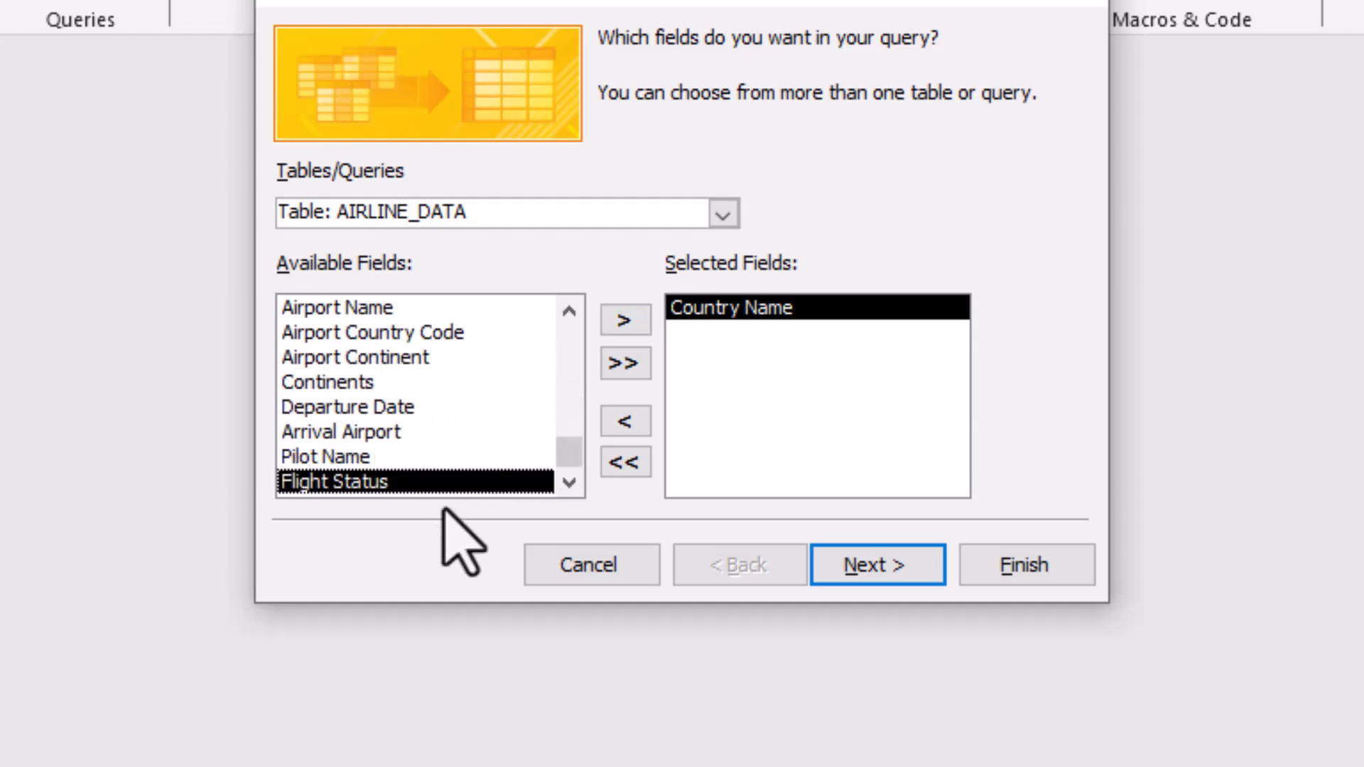
pyautogui.click(626, 322)
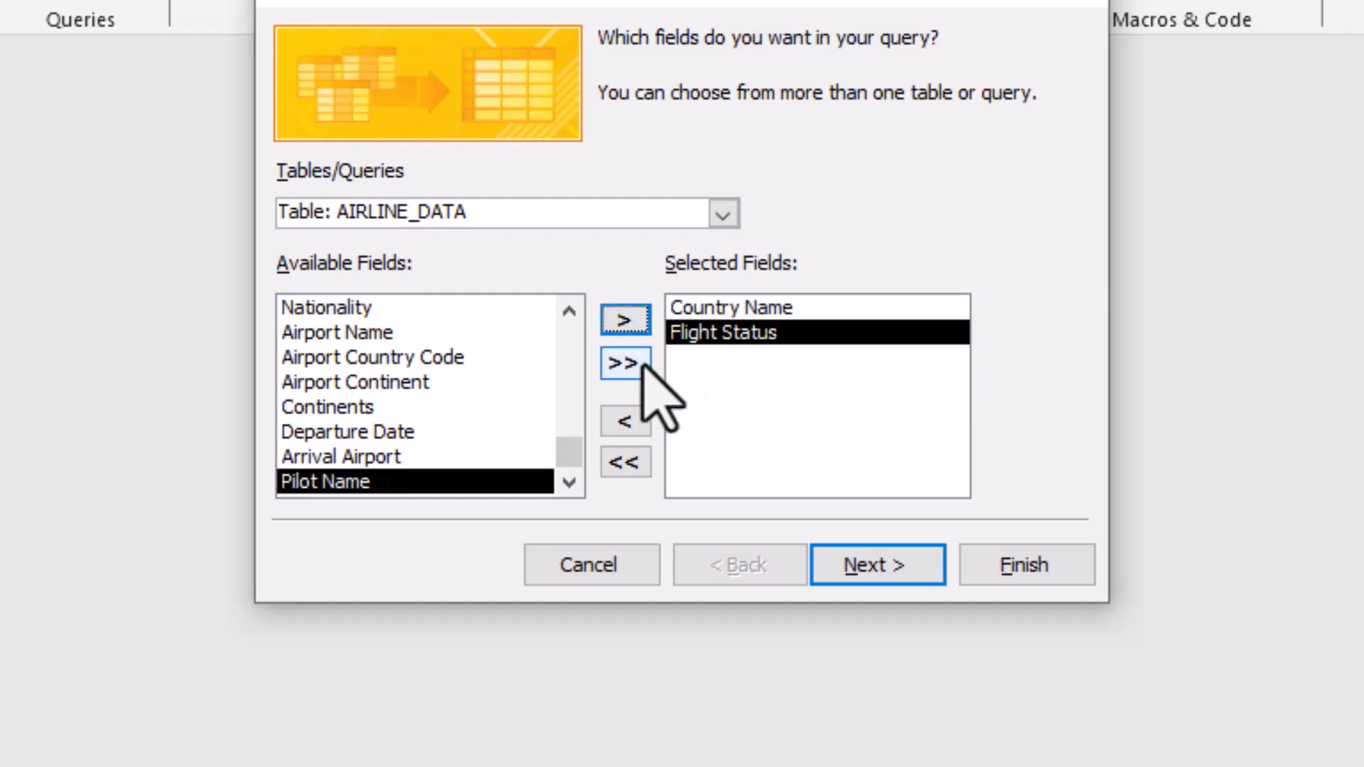
pyautogui.moveTo(568, 451); pyautogui.dragTo(567, 329)
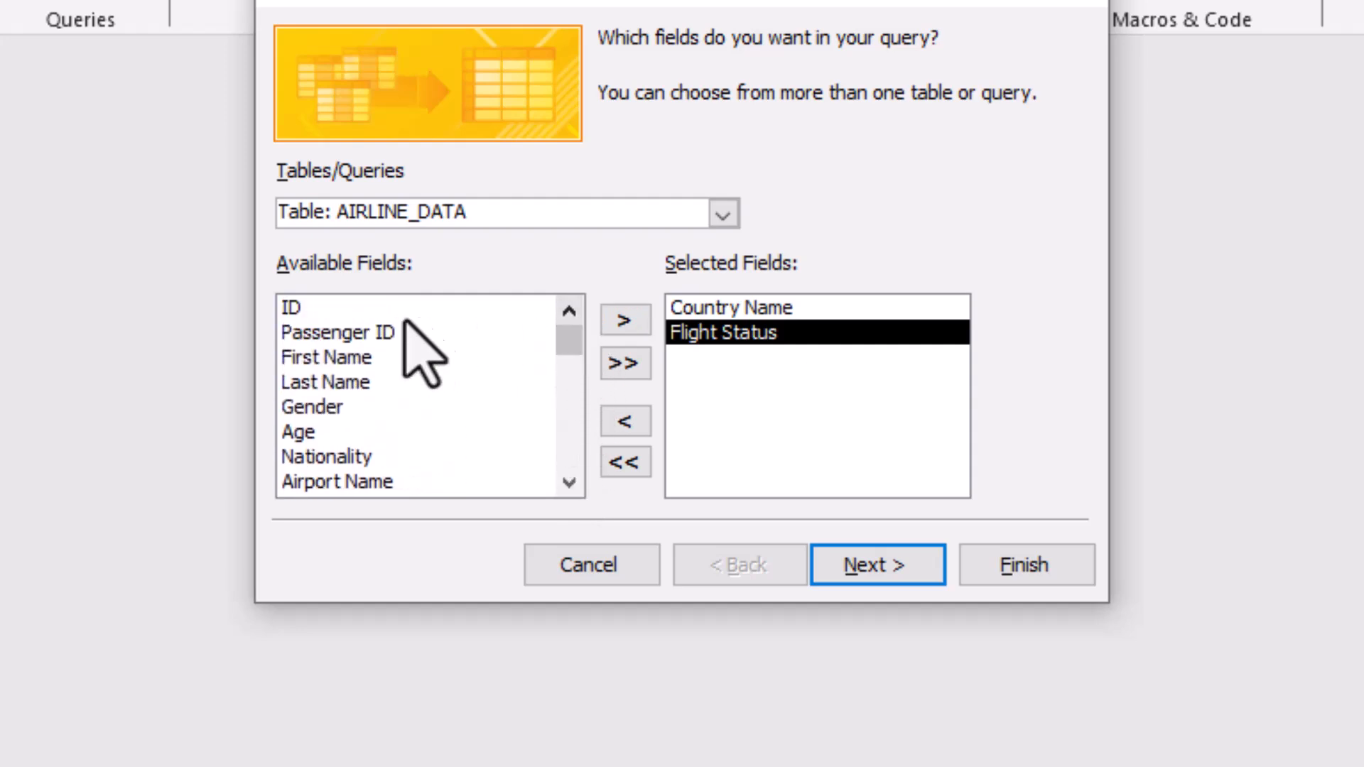
pyautogui.click(379, 317)
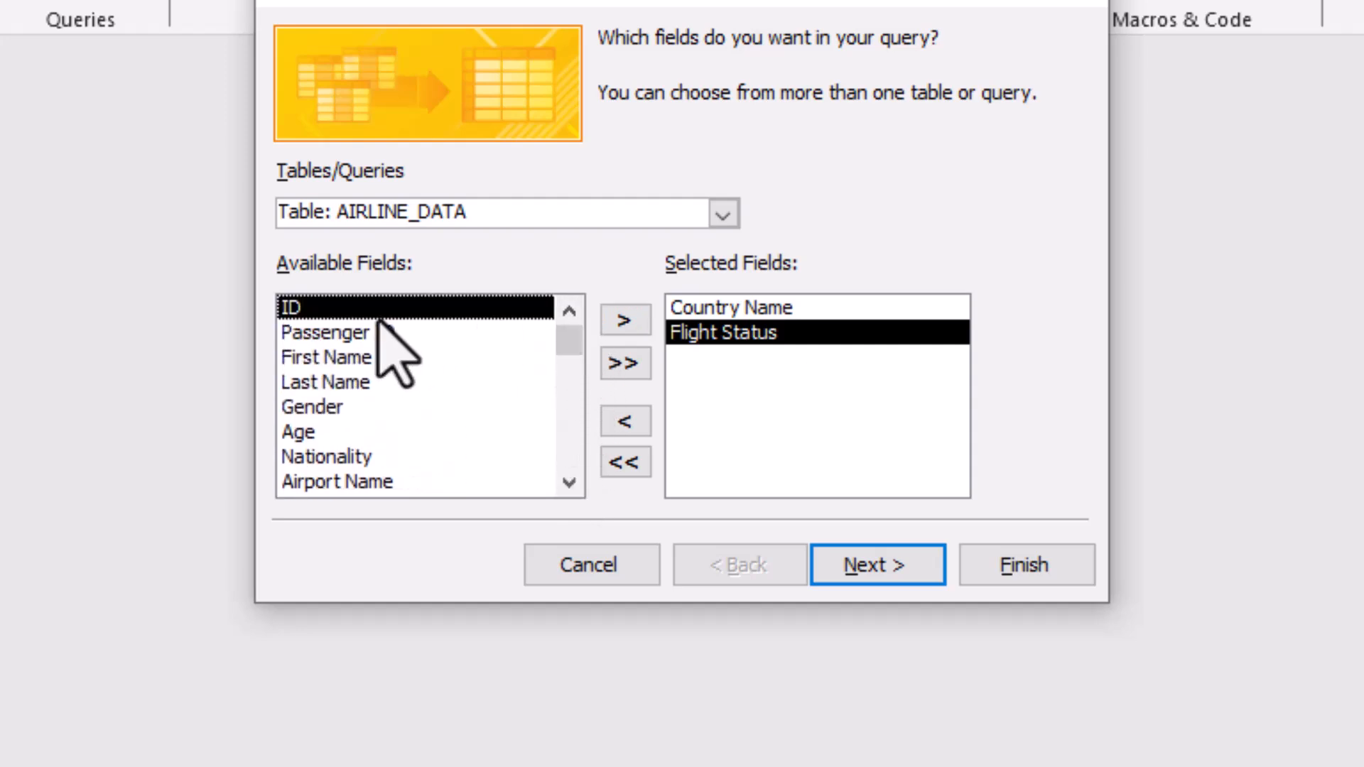
pyautogui.click(622, 319)
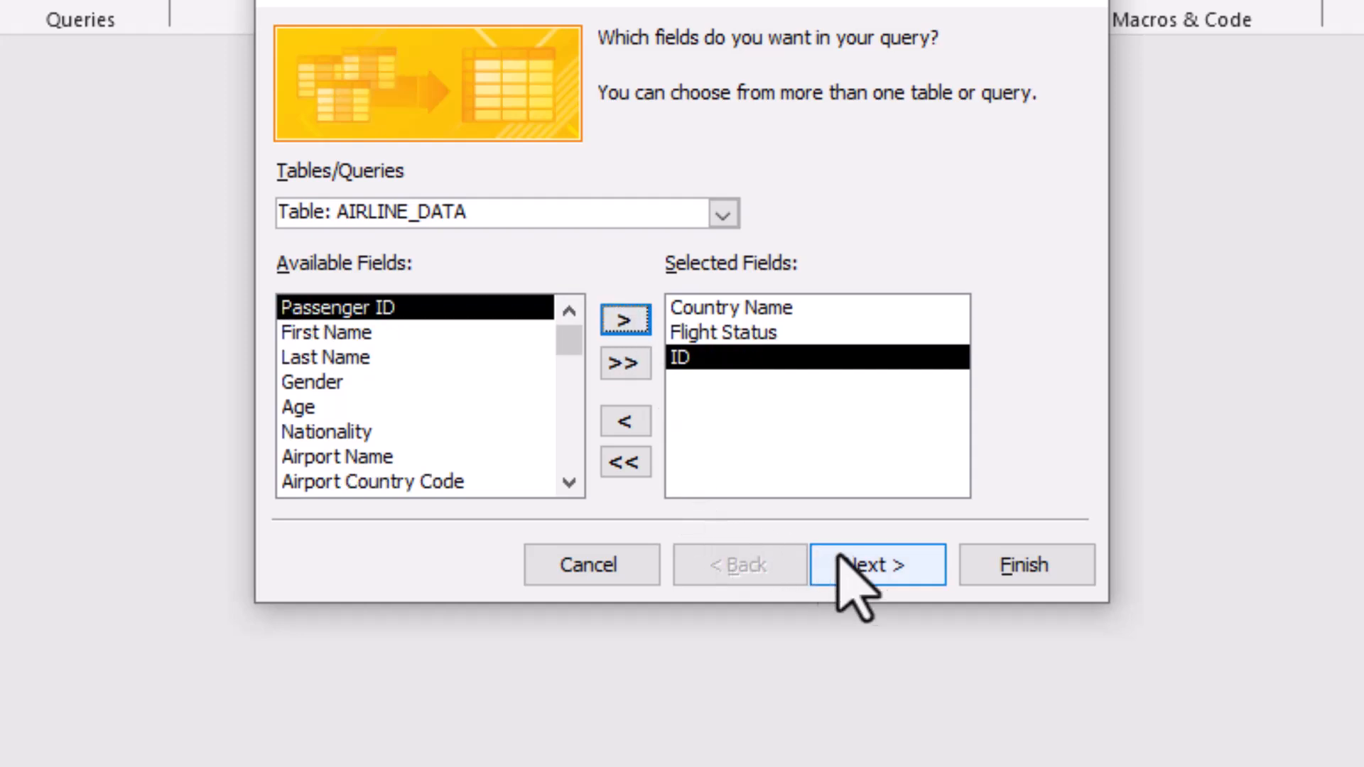
pyautogui.click(874, 567)
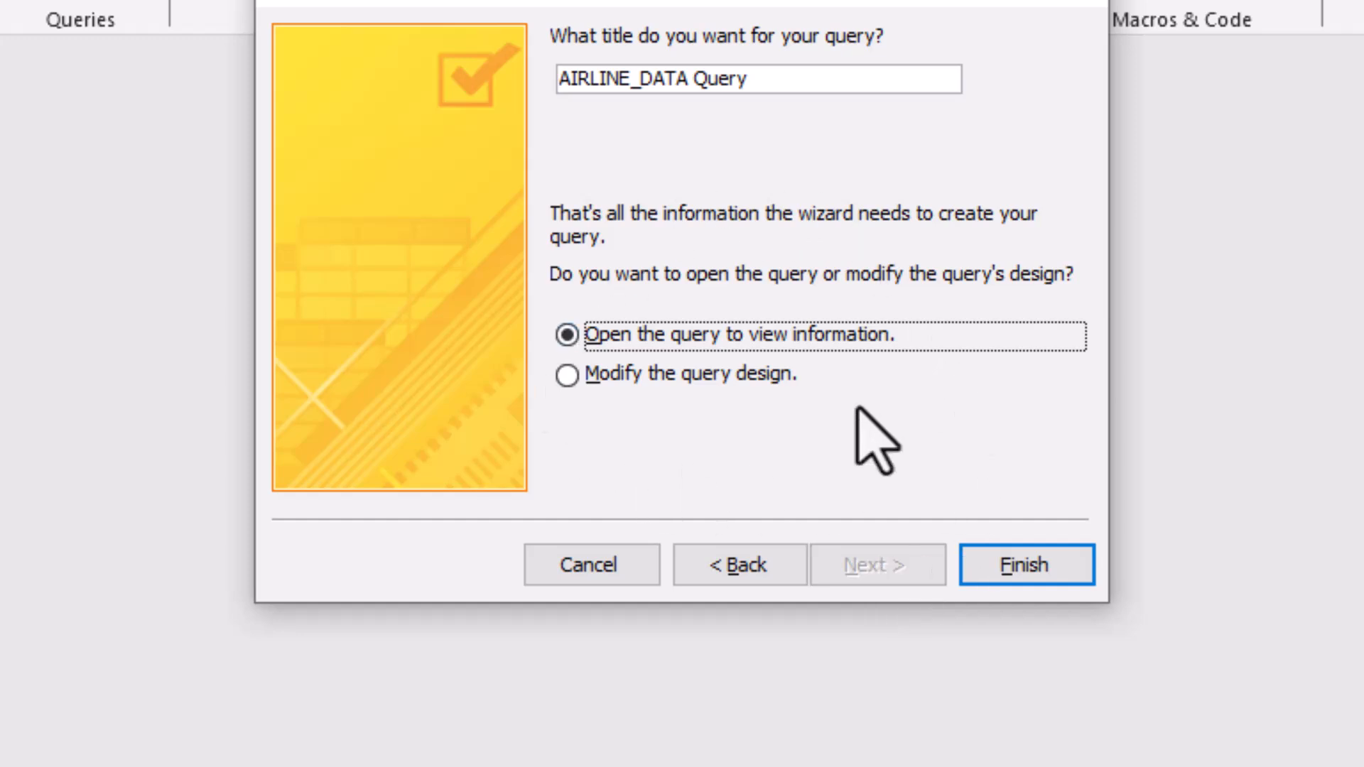
pyautogui.click(757, 560)
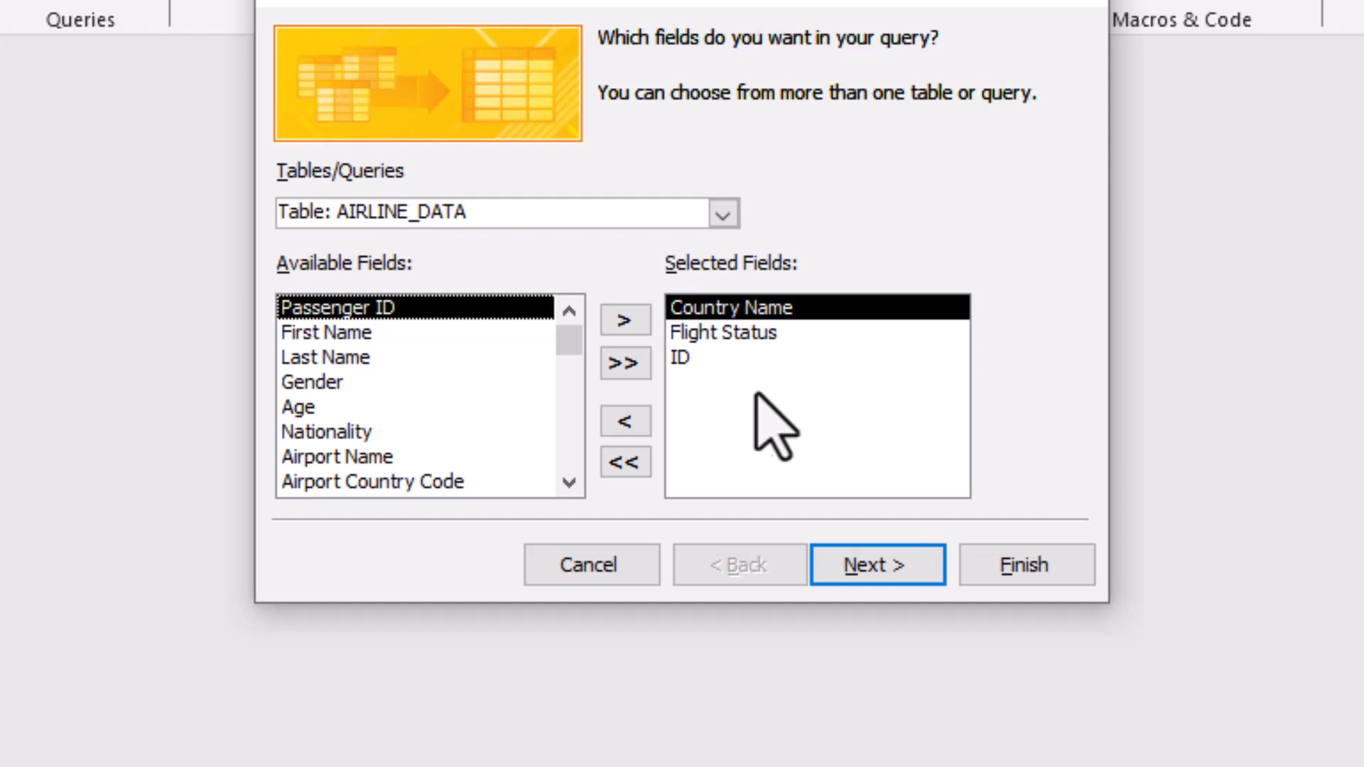
pyautogui.click(891, 569)
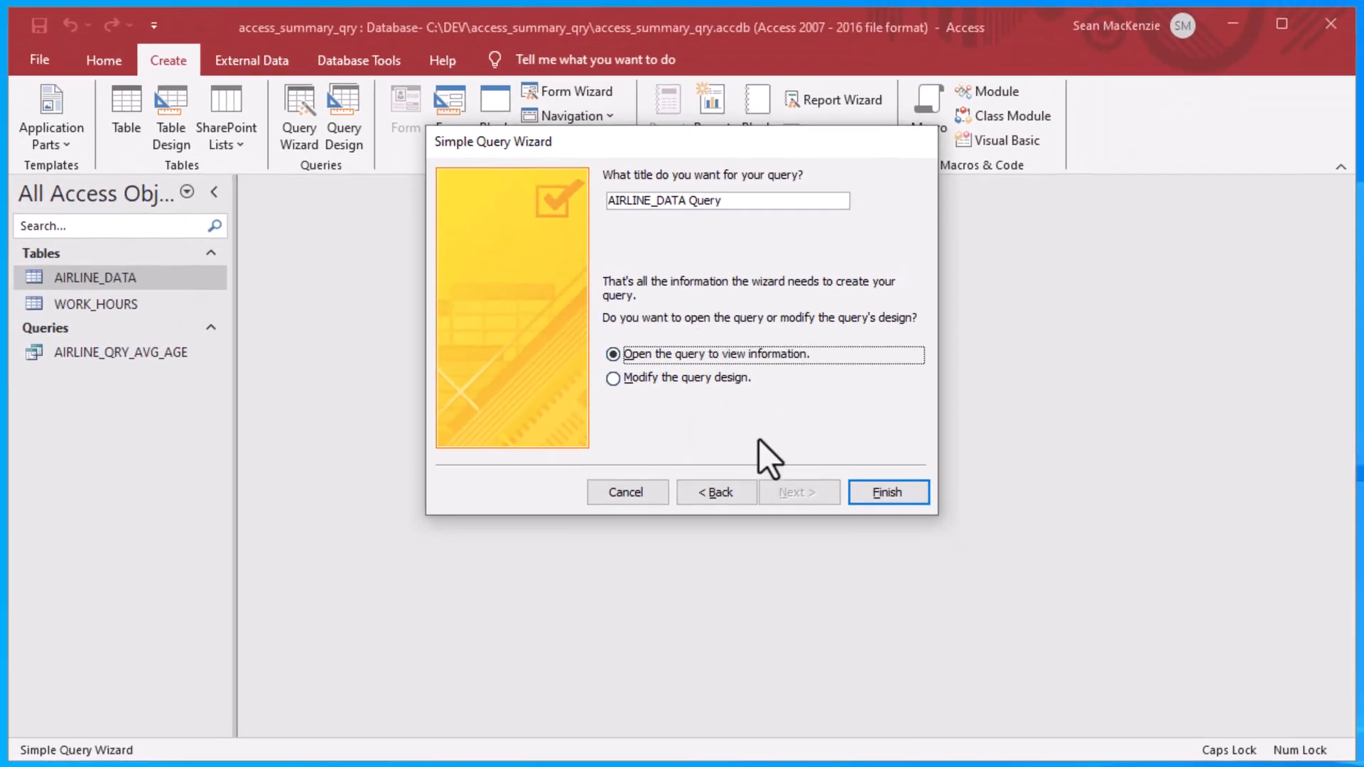
pyautogui.click(620, 492)
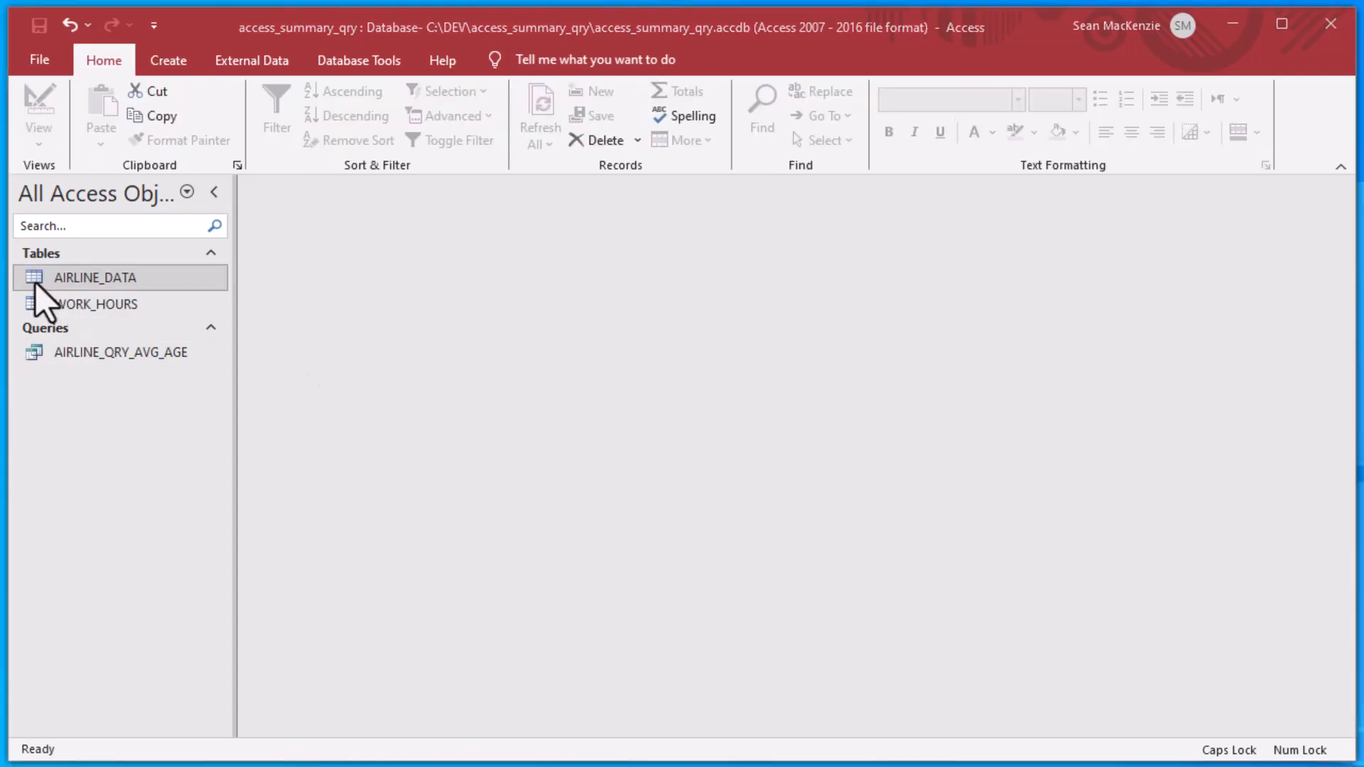
# Create a new query in design view with the AIRLINE_DATA table as its source
pyautogui.click(36, 282)
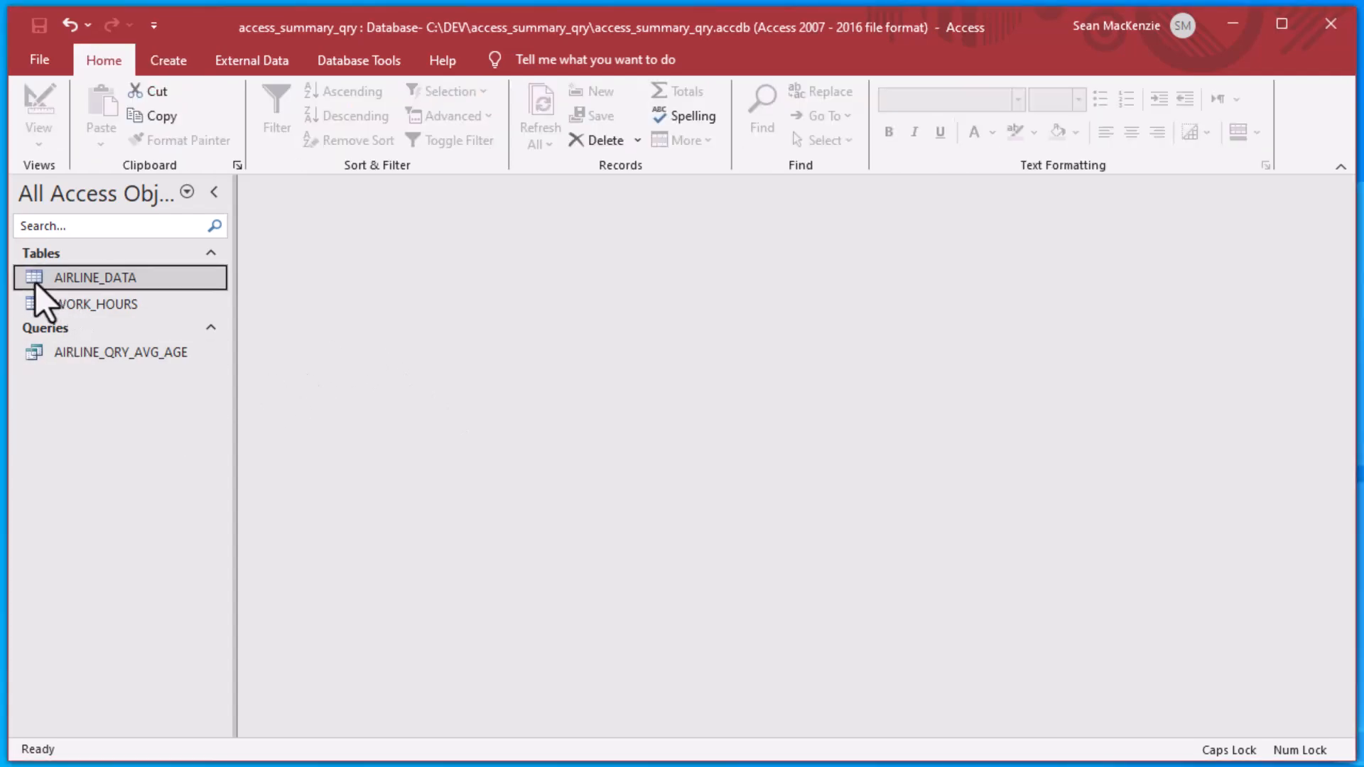
pyautogui.click(168, 71)
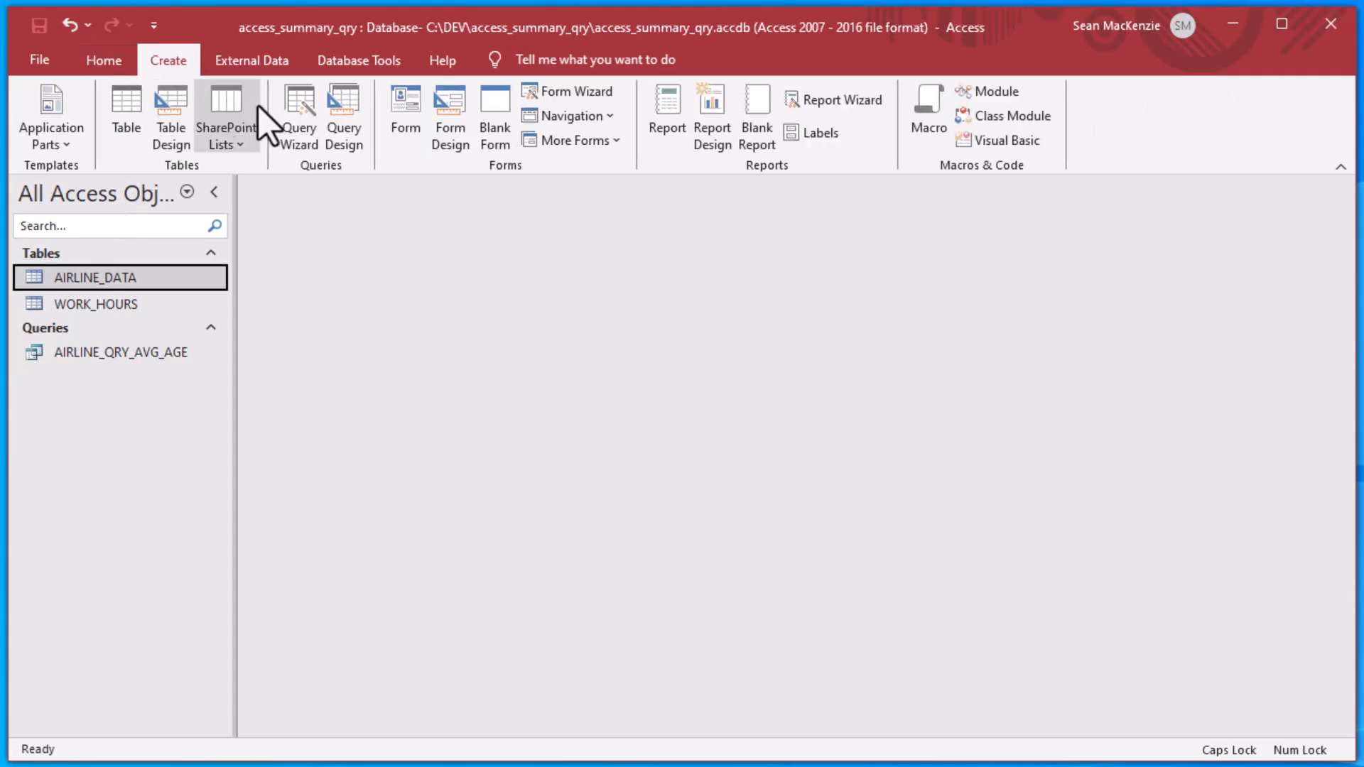
pyautogui.click(344, 108)
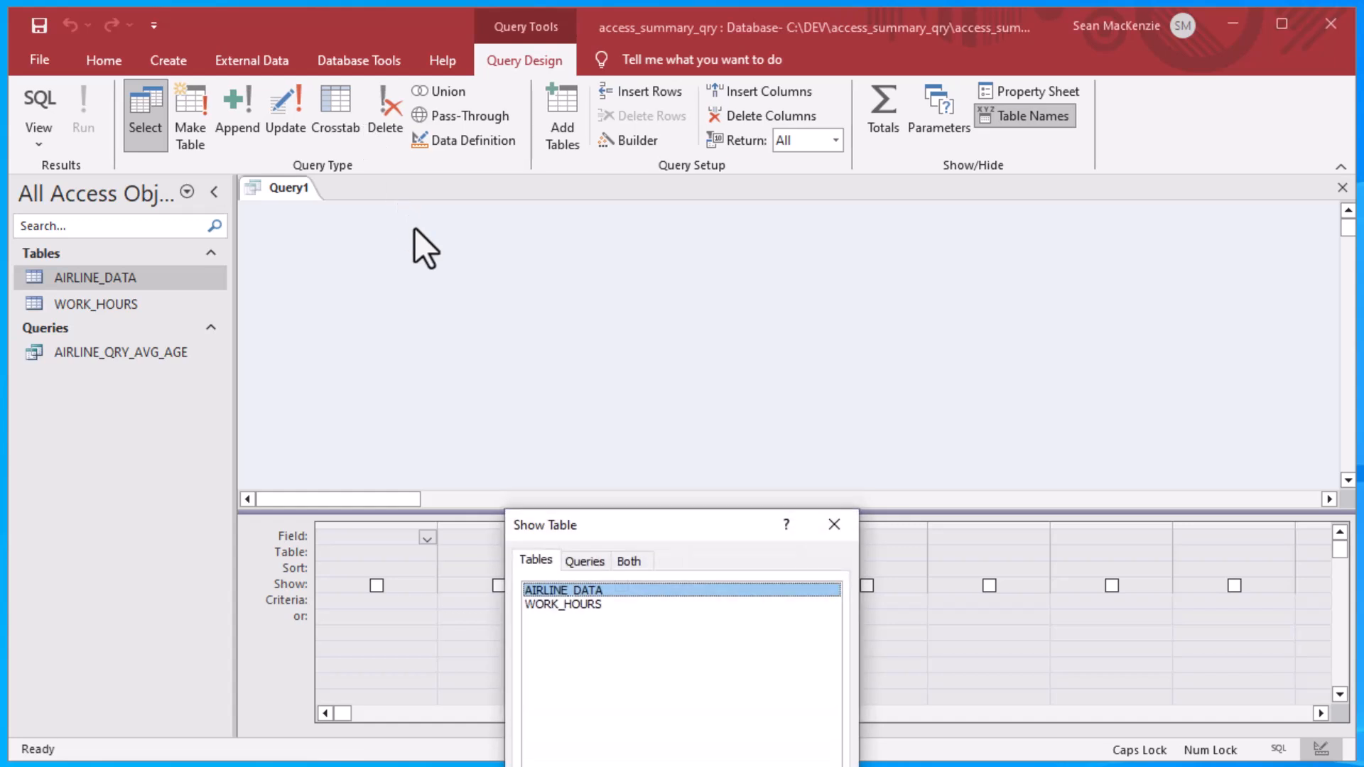
pyautogui.moveTo(637, 530); pyautogui.dragTo(737, 141)
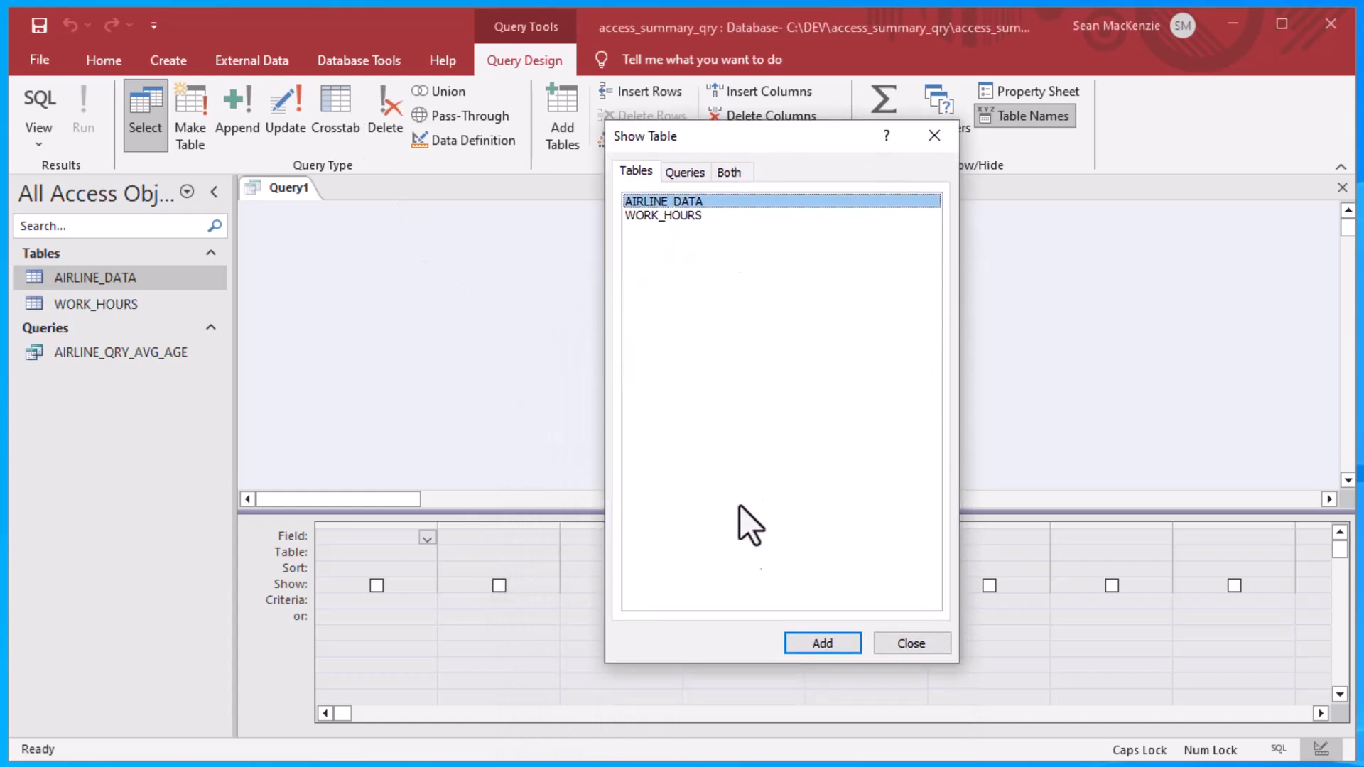
pyautogui.click(806, 646)
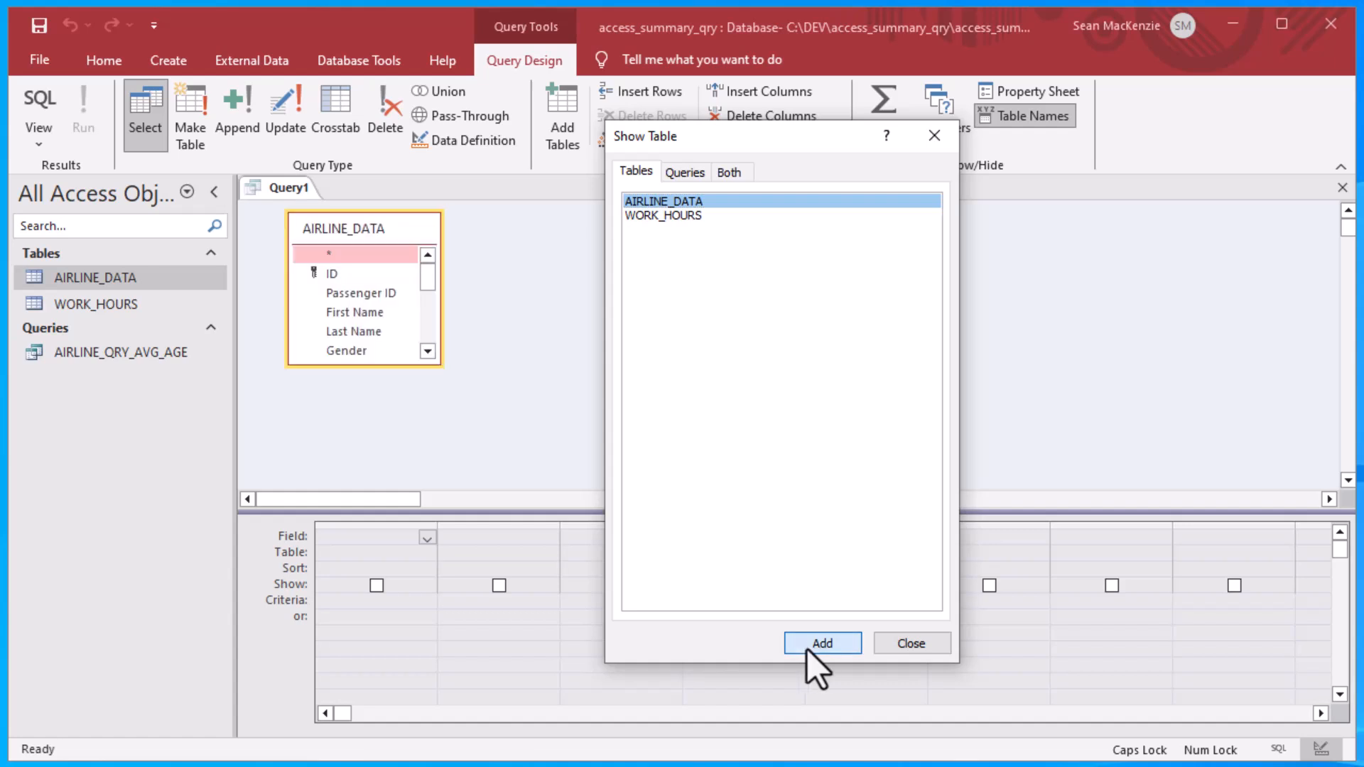
pyautogui.click(907, 648)
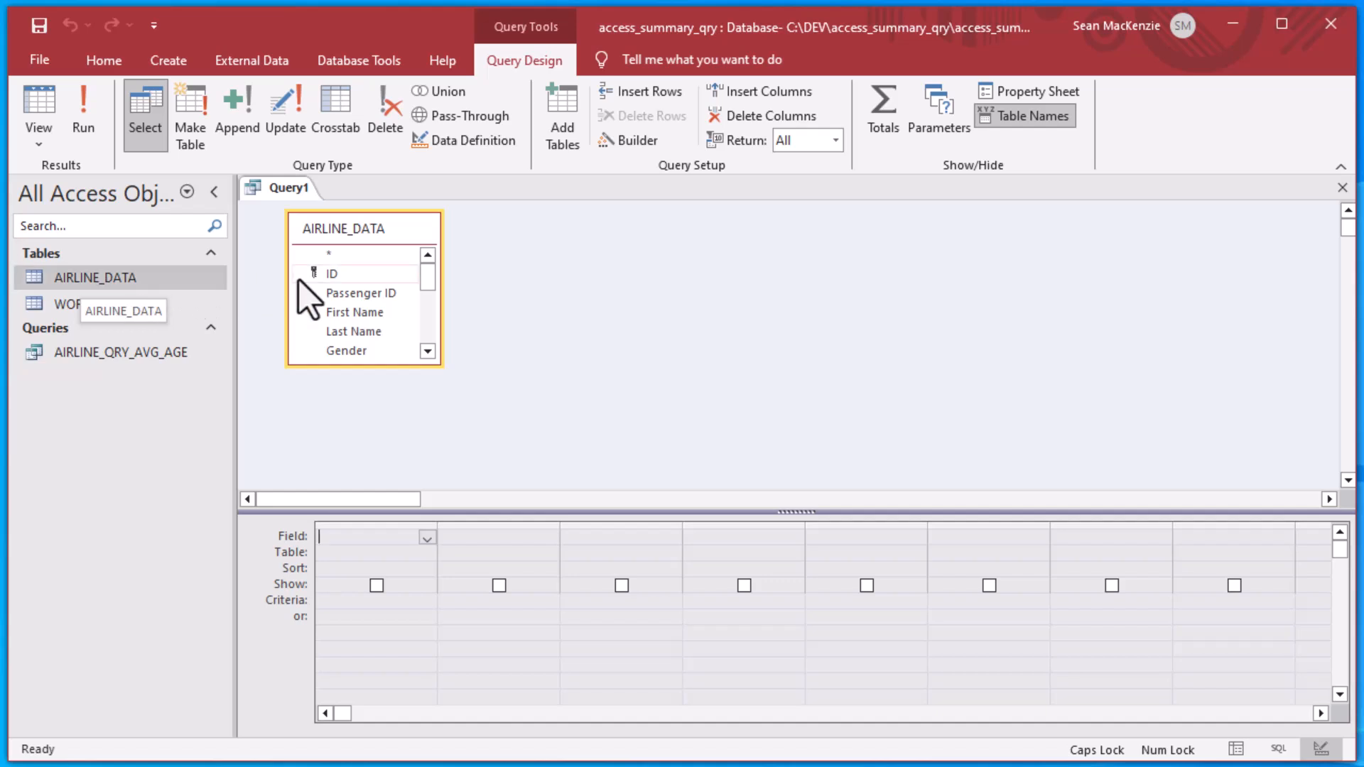
# Enlarge the AIRLINE_DATA field list and add the Country Name field to the query design grid
pyautogui.moveTo(439, 364); pyautogui.dragTo(493, 478)
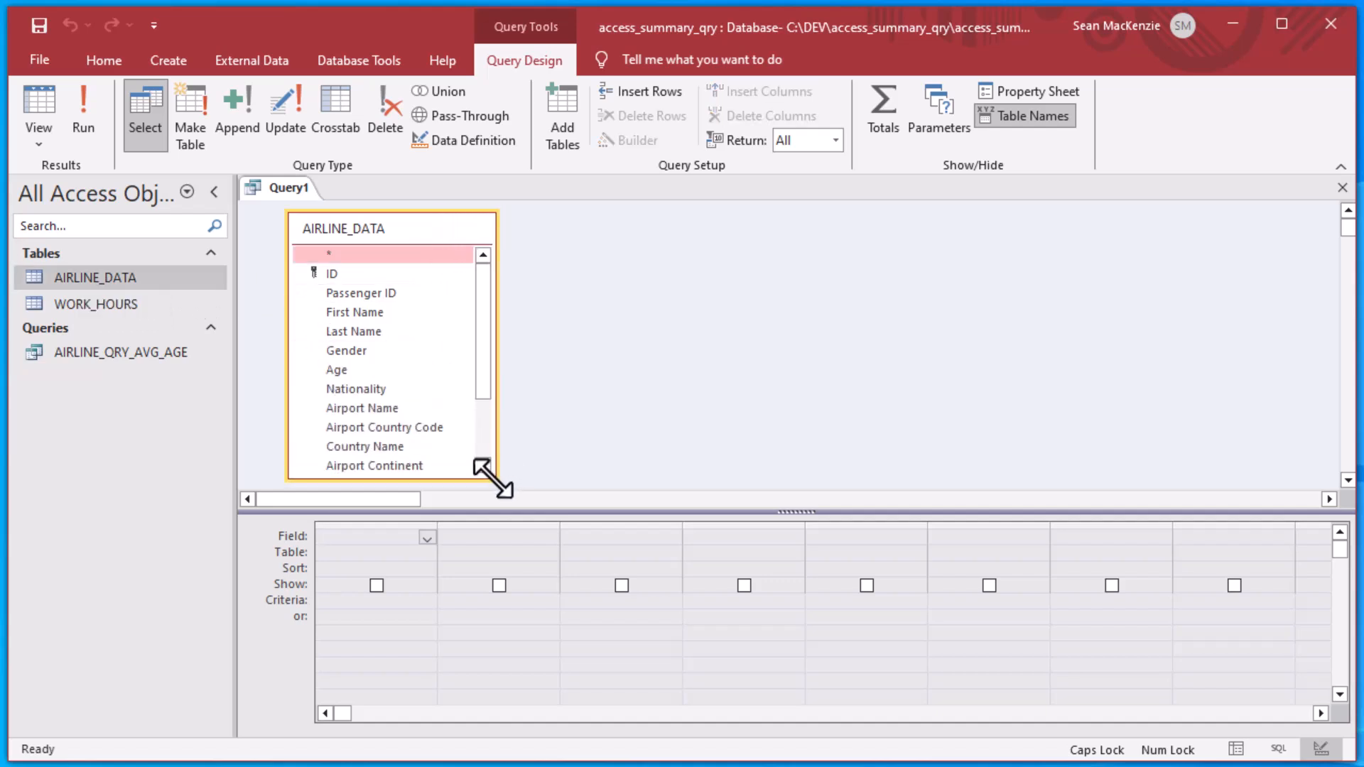
pyautogui.moveTo(483, 418); pyautogui.dragTo(482, 451)
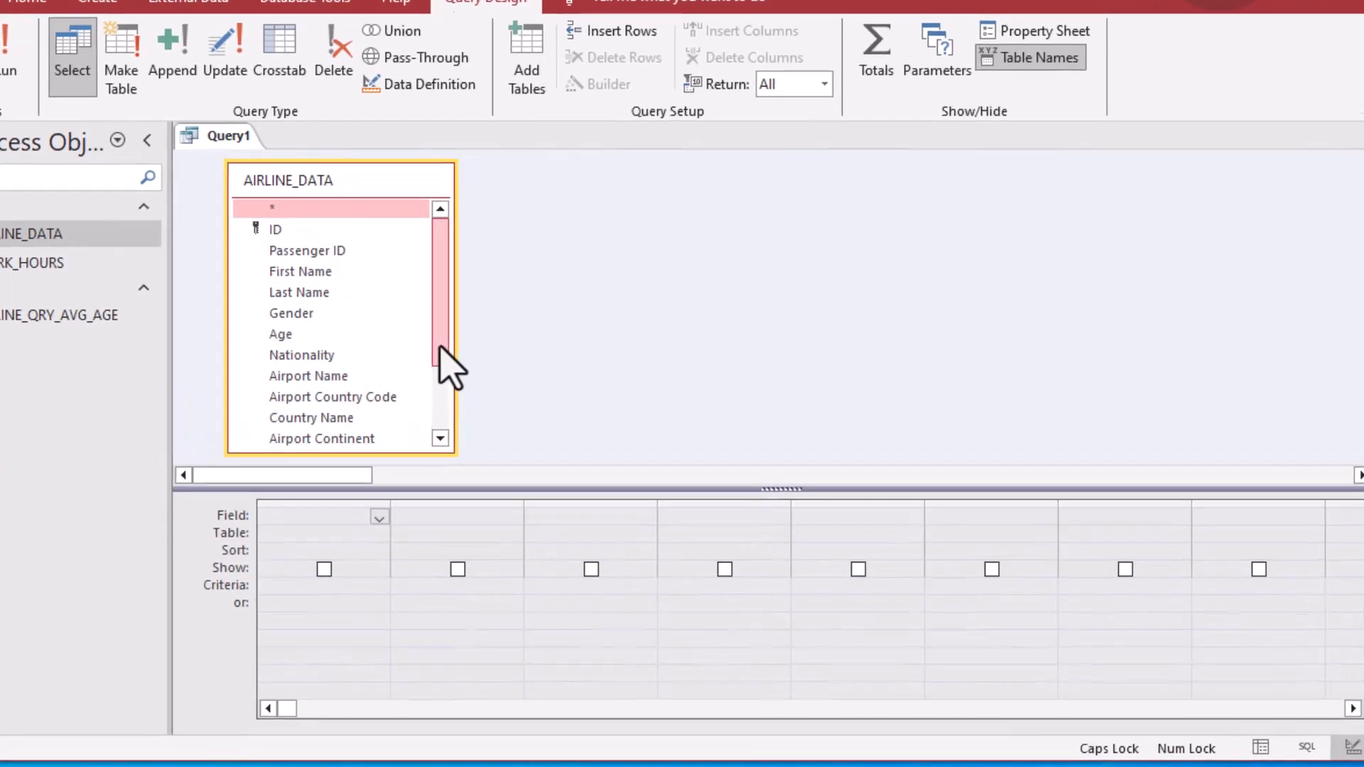
pyautogui.moveTo(324, 346); pyautogui.dragTo(323, 346)
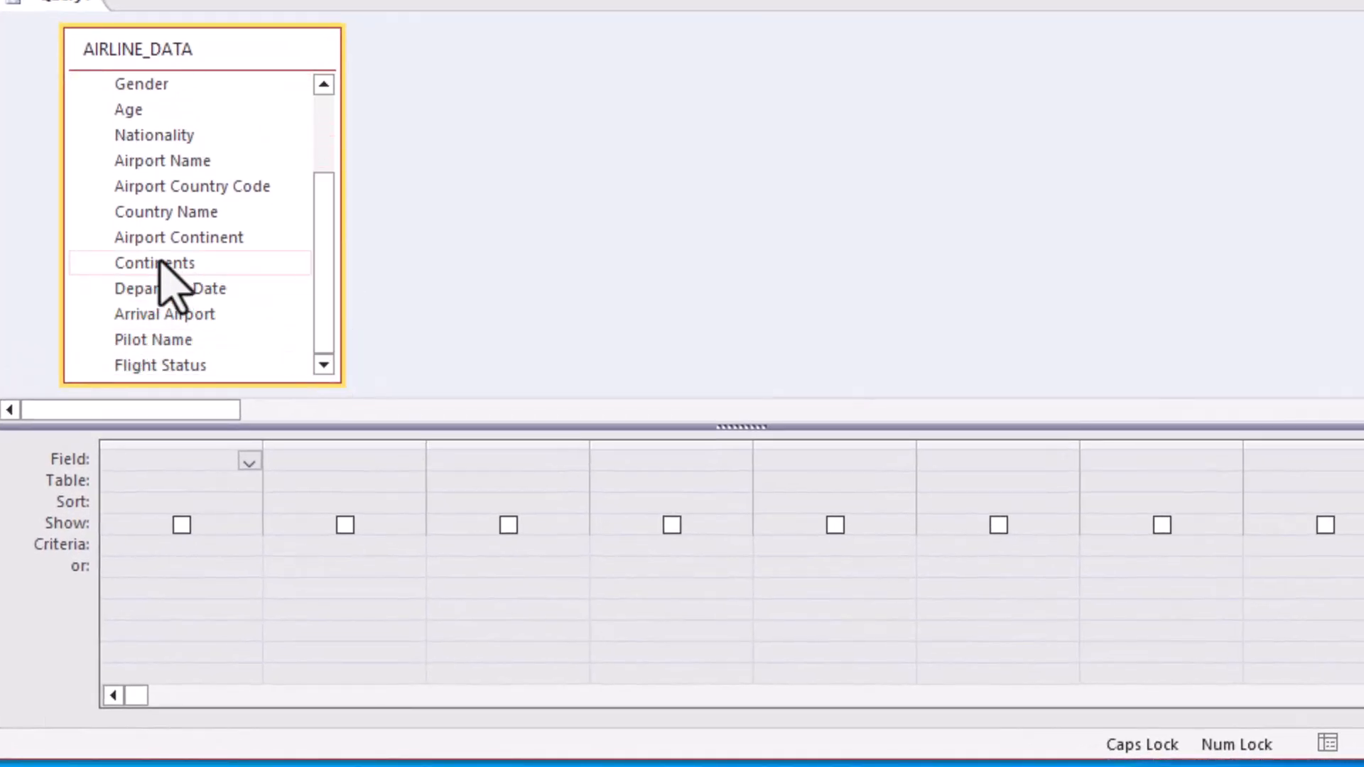
pyautogui.doubleClick(144, 216)
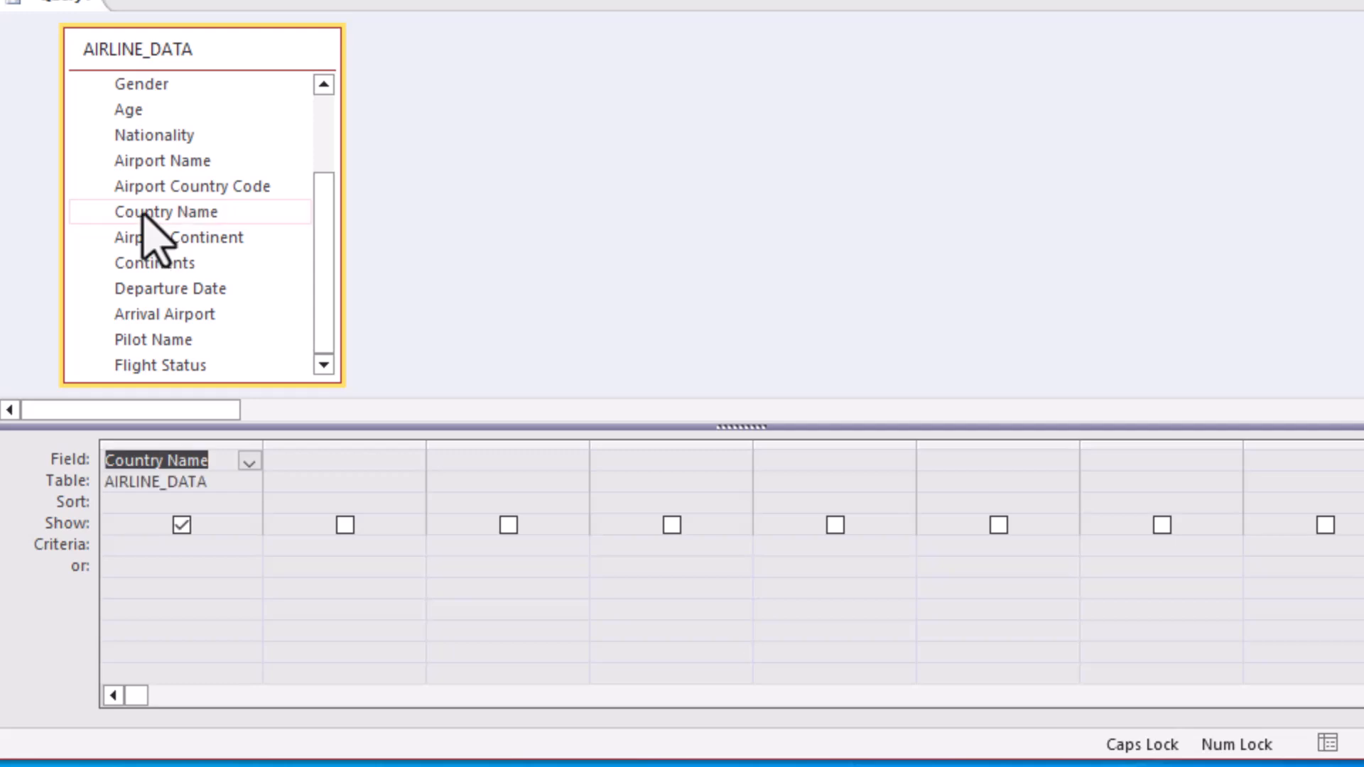
# Add the Flight Status and ID fields from AIRLINE_DATA to the query design grid
pyautogui.click(150, 369)
pyautogui.doubleClick(150, 366)
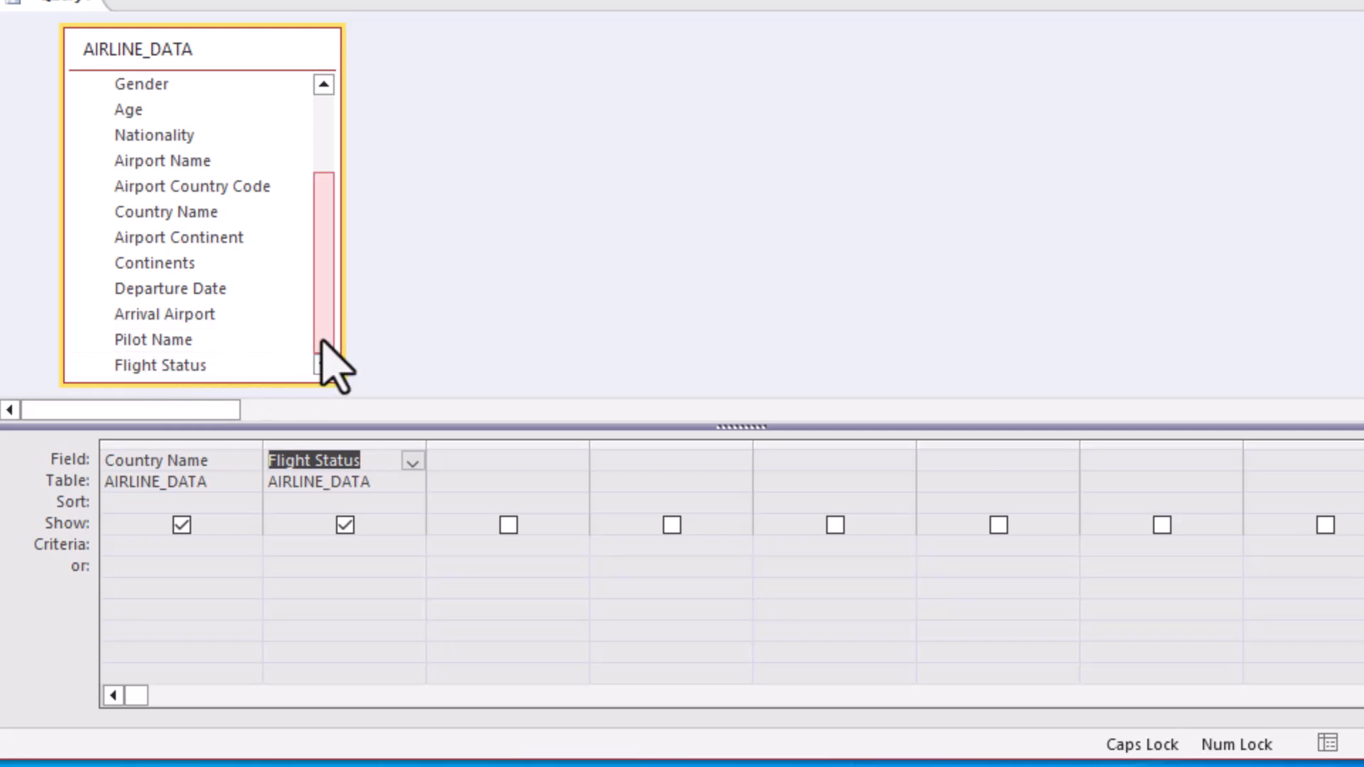
pyautogui.moveTo(322, 342); pyautogui.dragTo(299, 207)
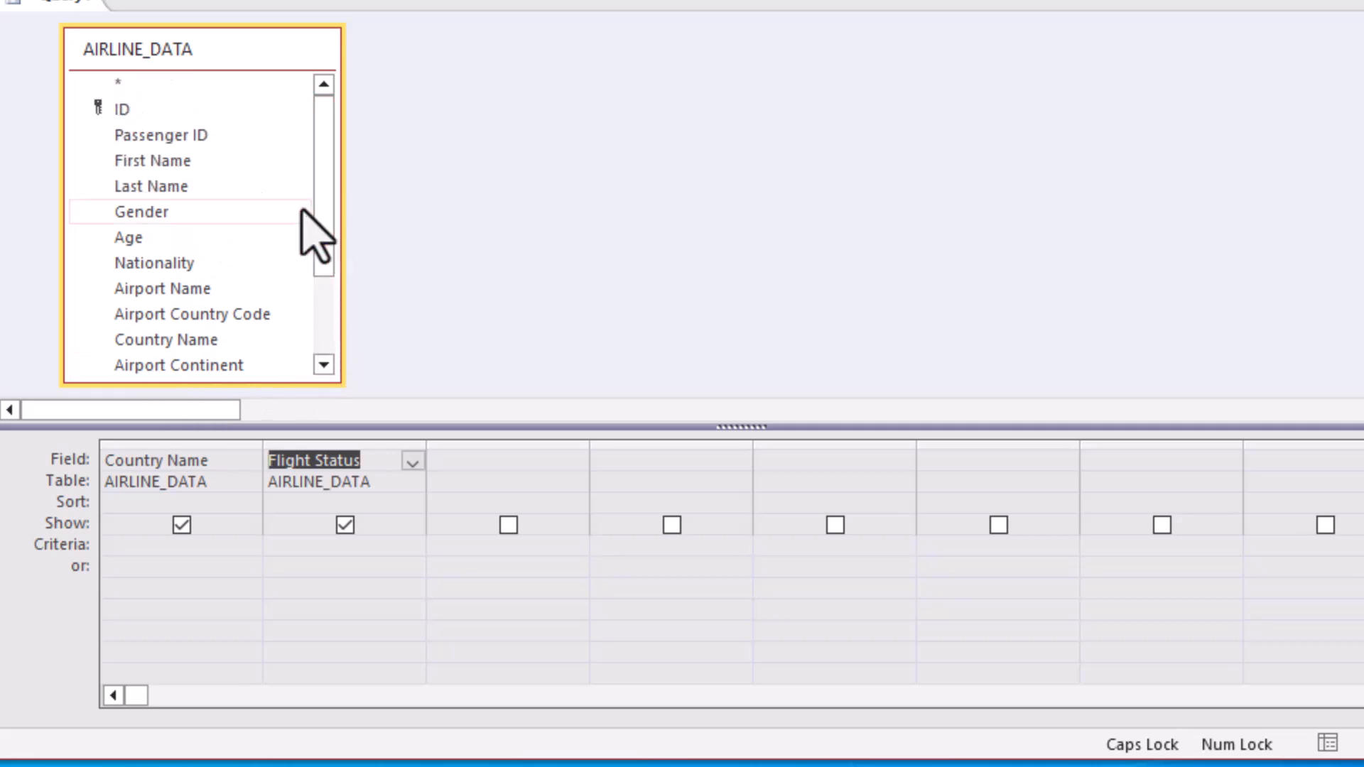
pyautogui.doubleClick(135, 118)
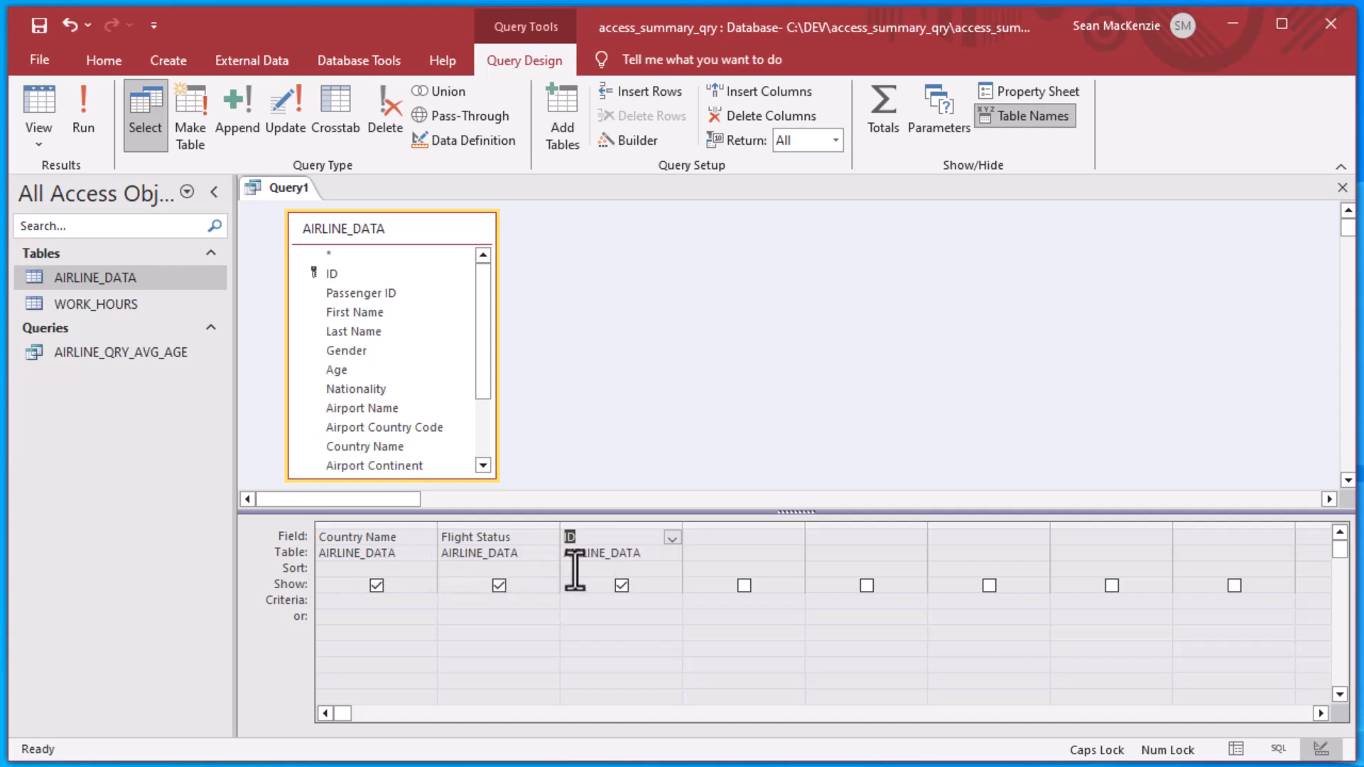
# Turn on totals for the query and set the ID column's total to Count
pyautogui.click(874, 108)
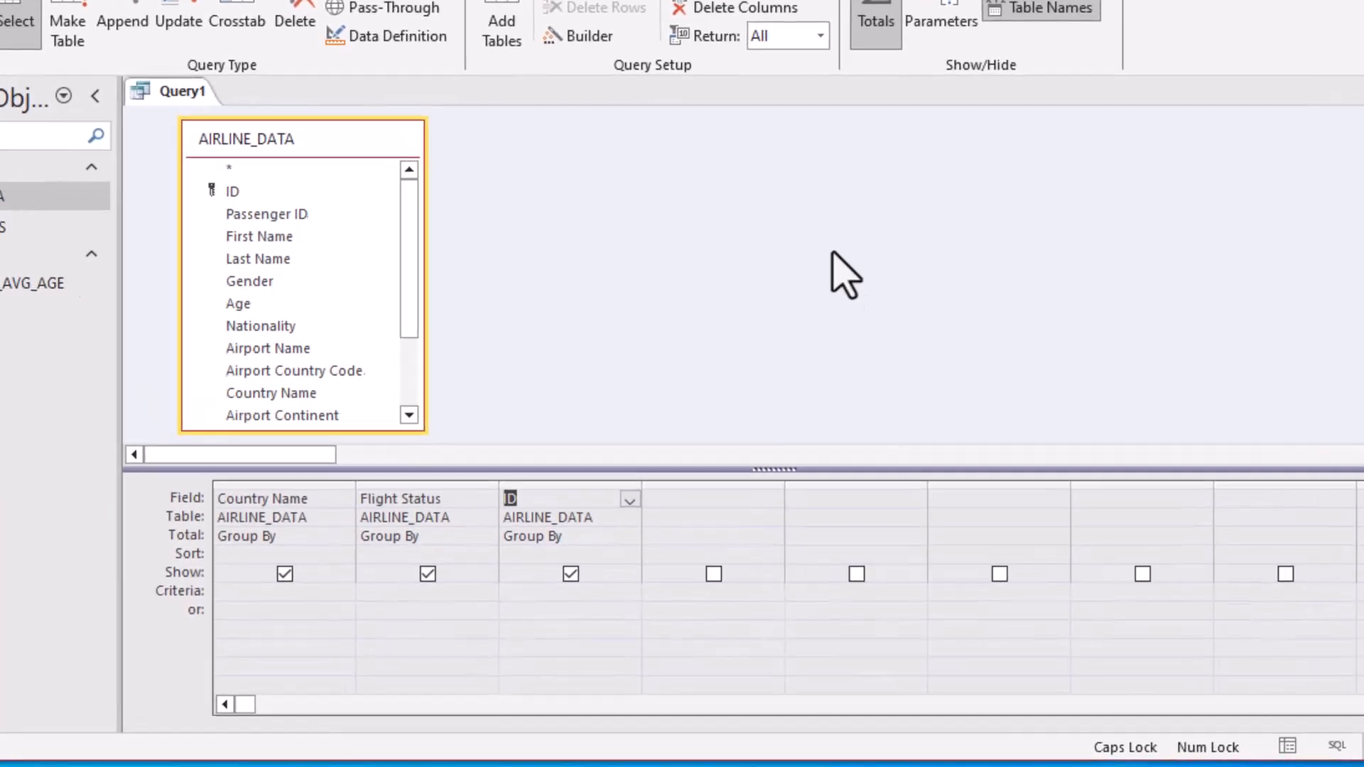
pyautogui.click(523, 503)
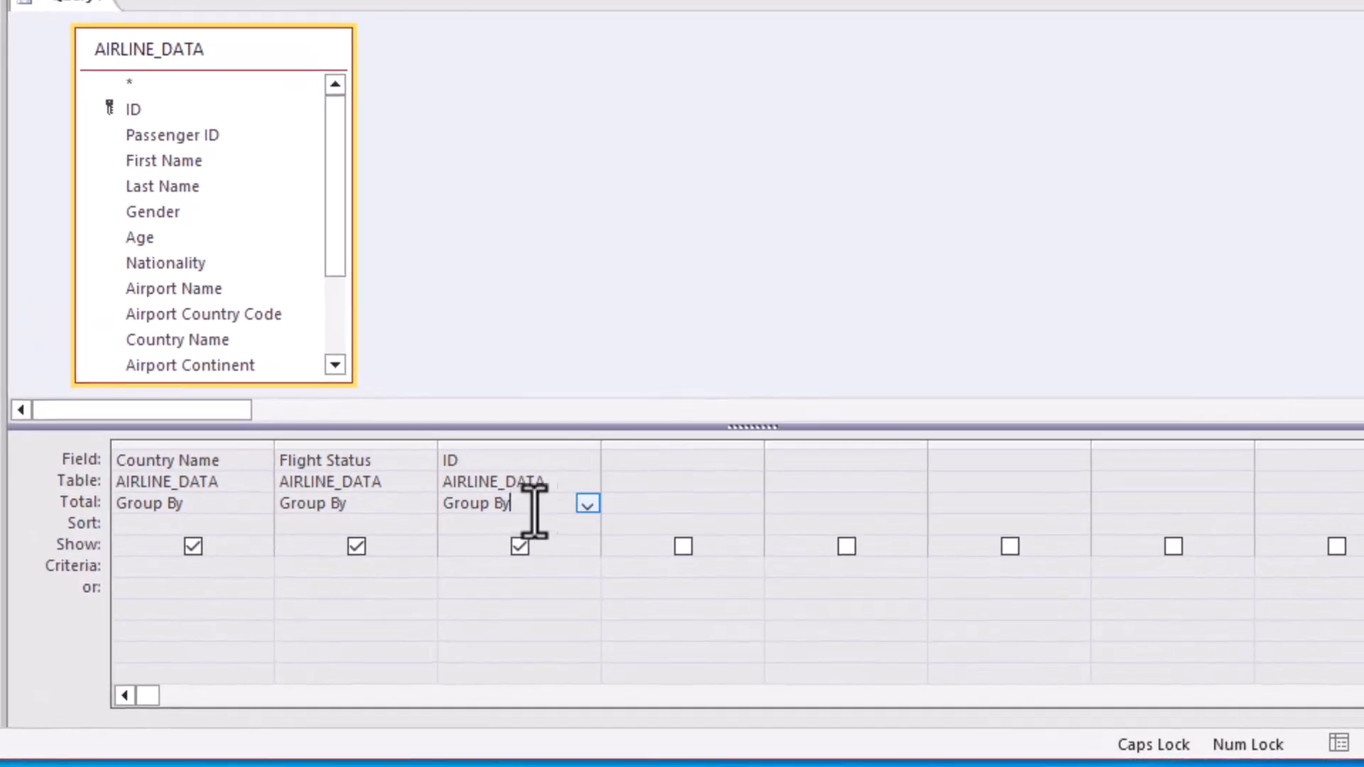
pyautogui.click(588, 505)
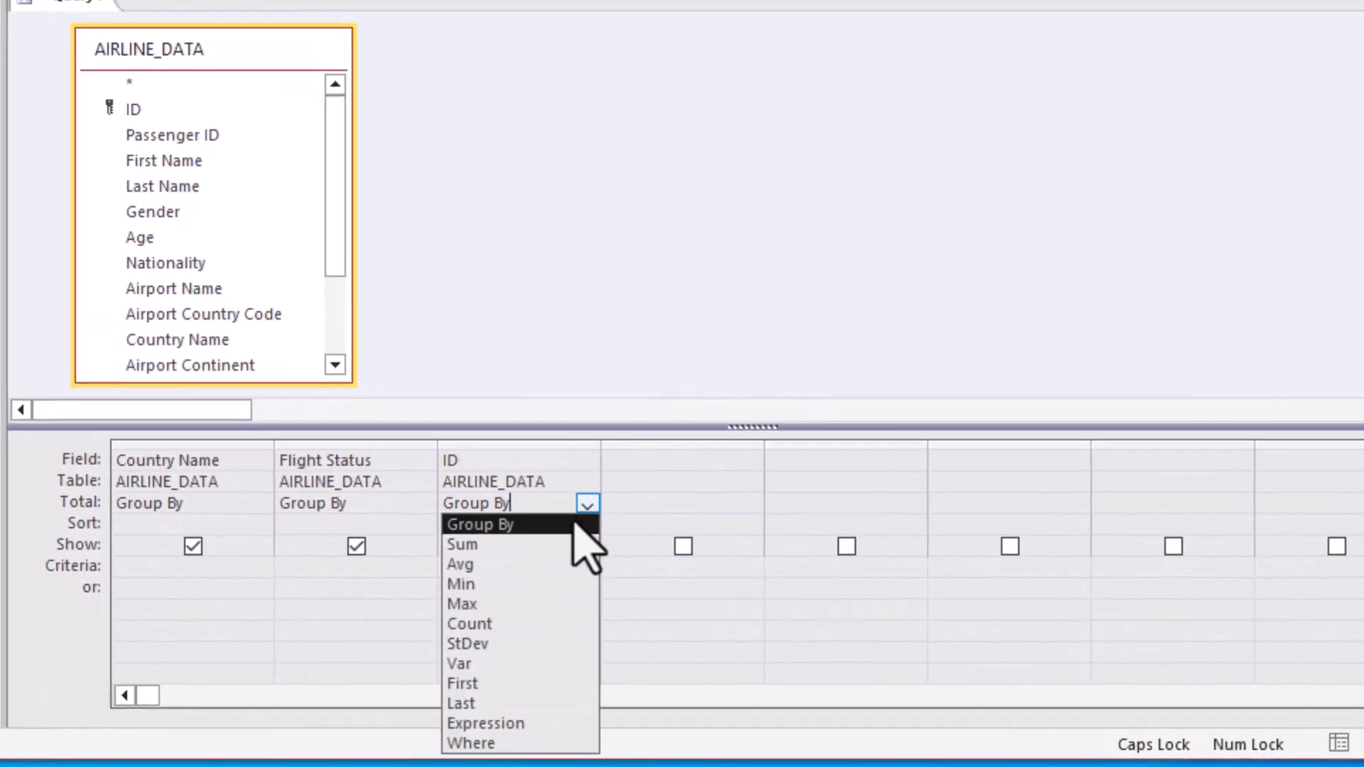
pyautogui.click(526, 624)
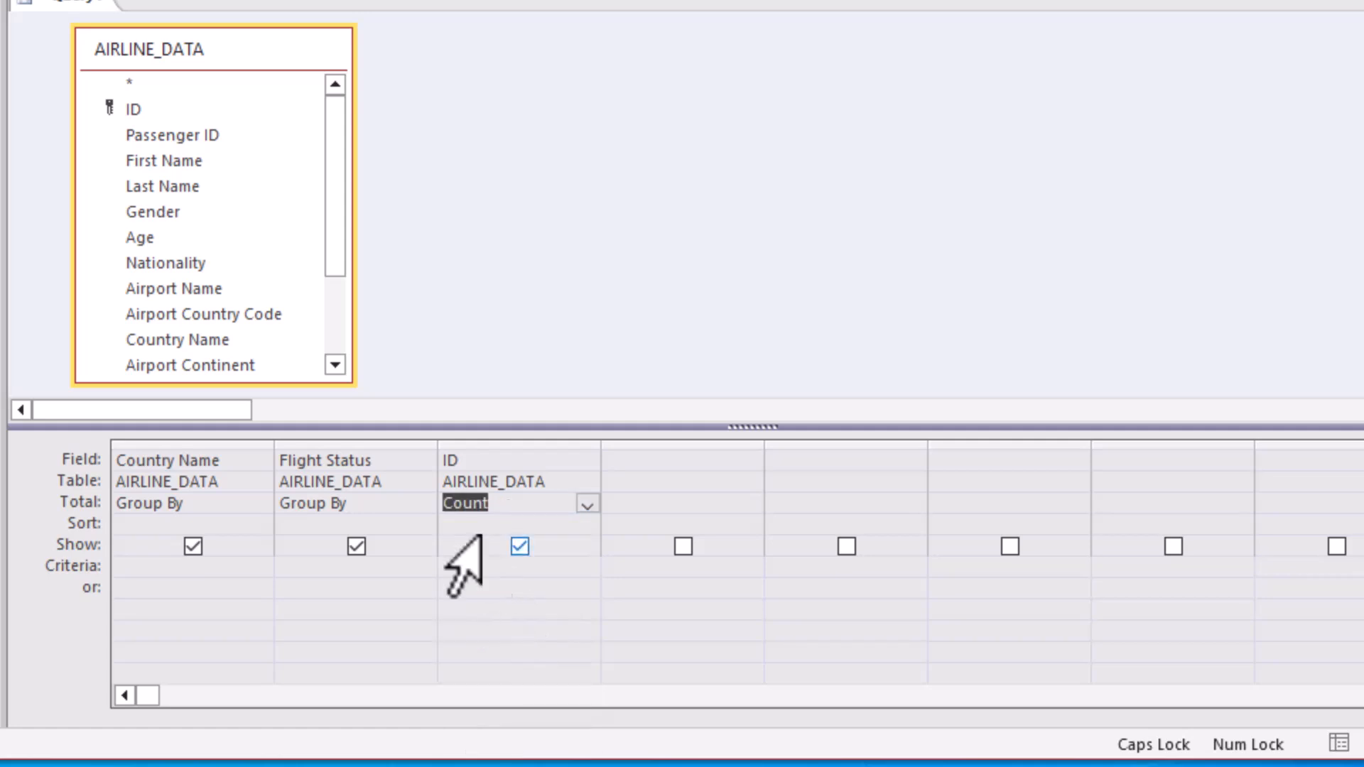
# Give the counted ID column the alias PassengerCount
pyautogui.click(477, 460)
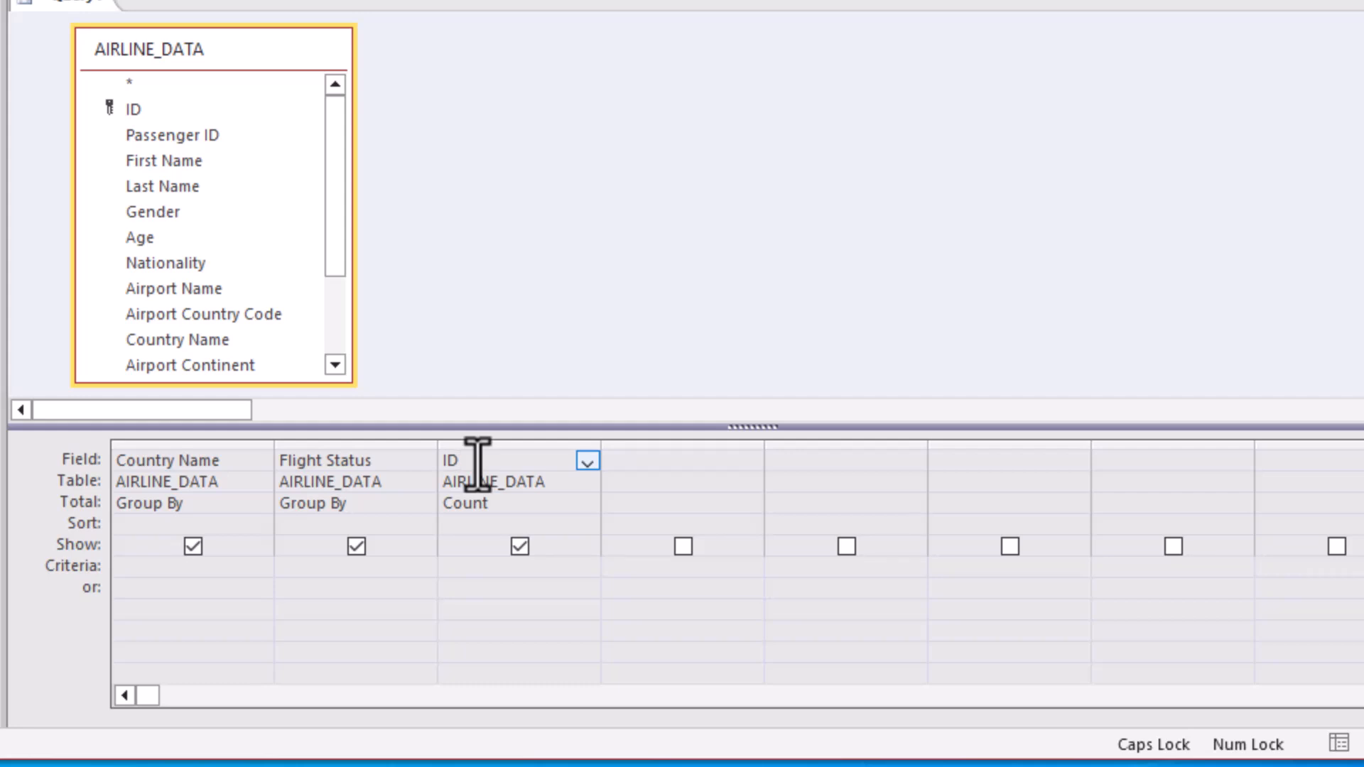
pyautogui.press('Home')
pyautogui.write('P')
pyautogui.press('capslock')
pyautogui.write('asseng')
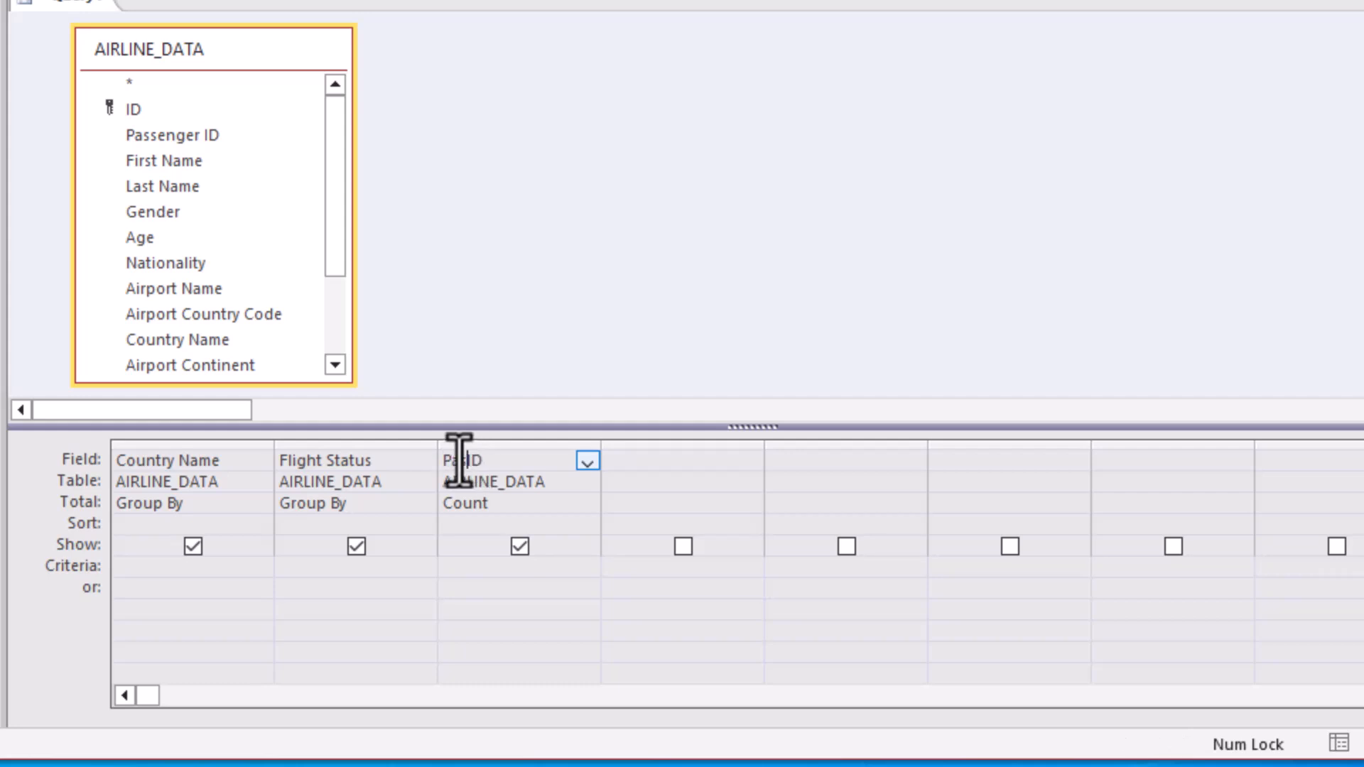
pyautogui.write('erCount:')
pyautogui.press('Tab')
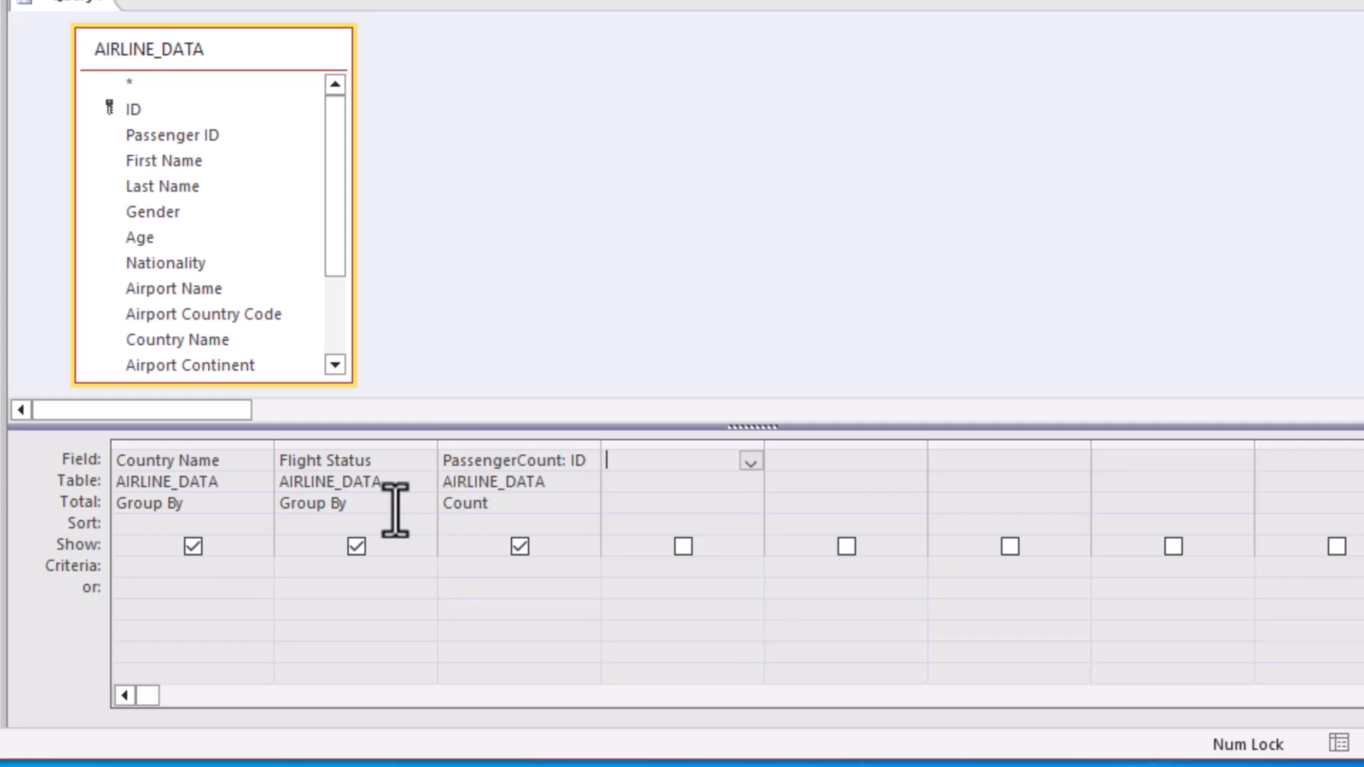
# Review the Total settings of all three grid columns and the aggregate functions available for PassengerCount
pyautogui.moveTo(192, 510); pyautogui.dragTo(77, 505)
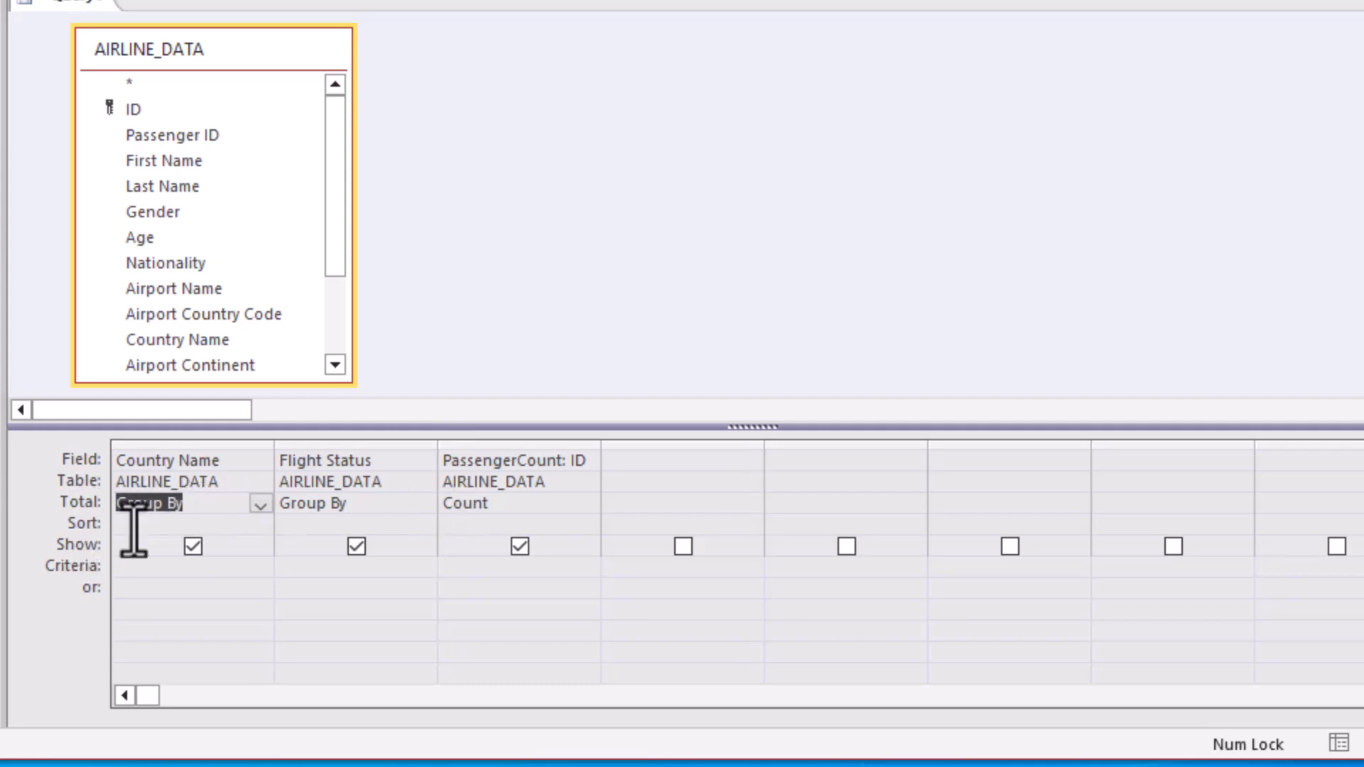
pyautogui.press('Tab')
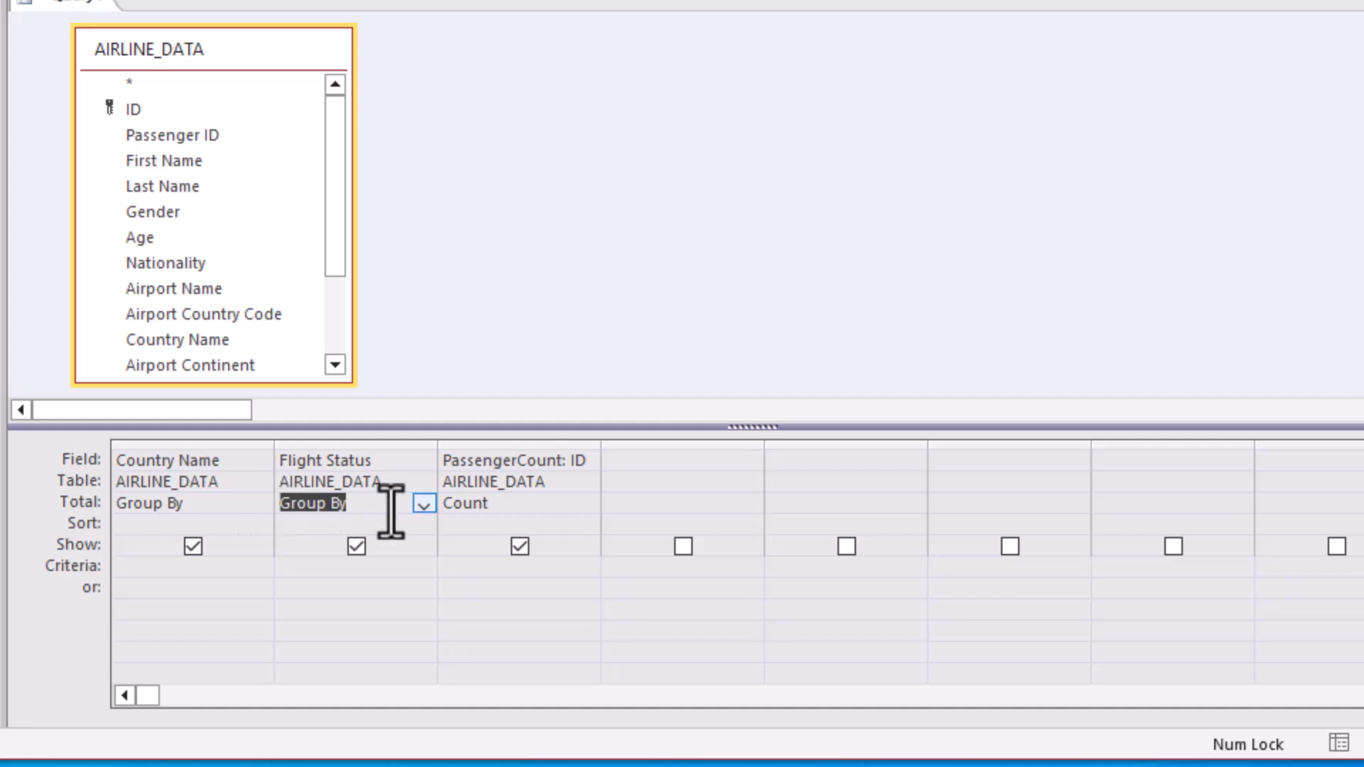
pyautogui.press('Tab')
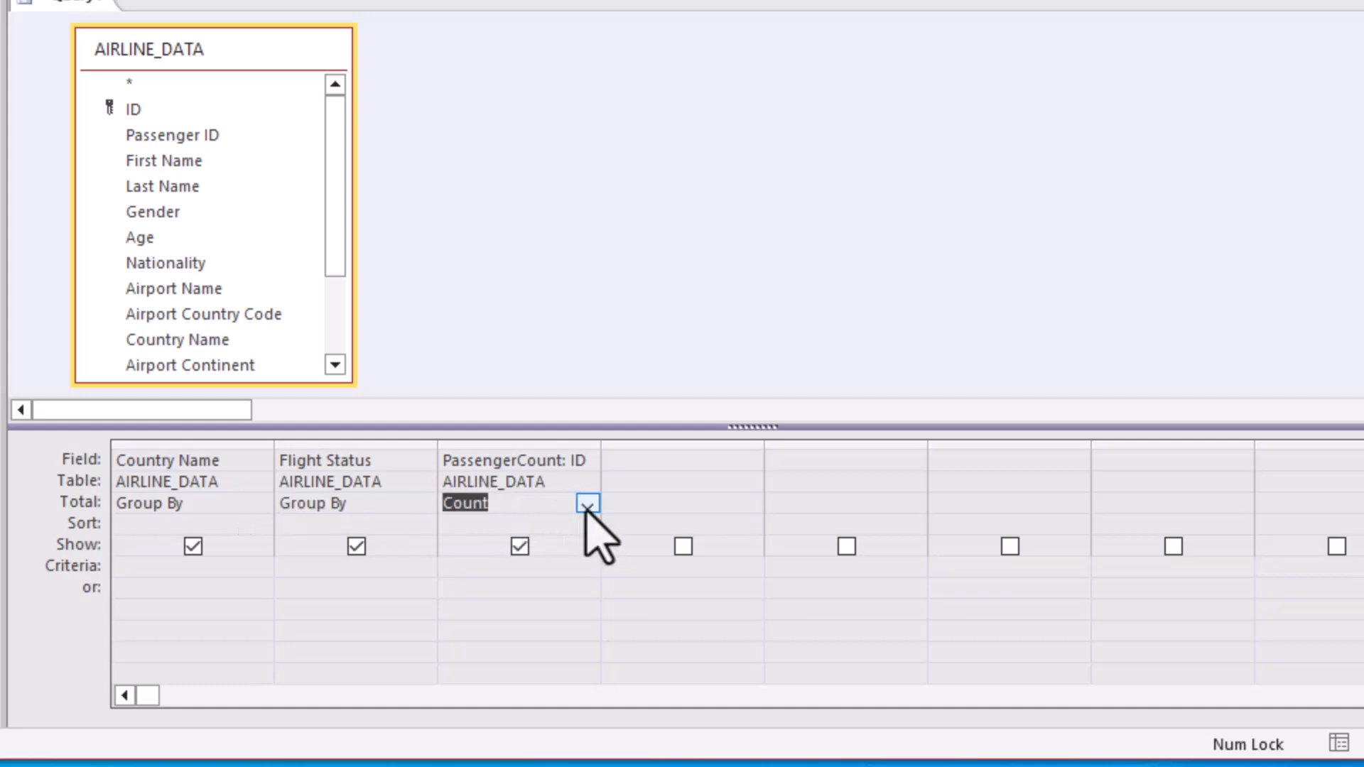
pyautogui.click(588, 505)
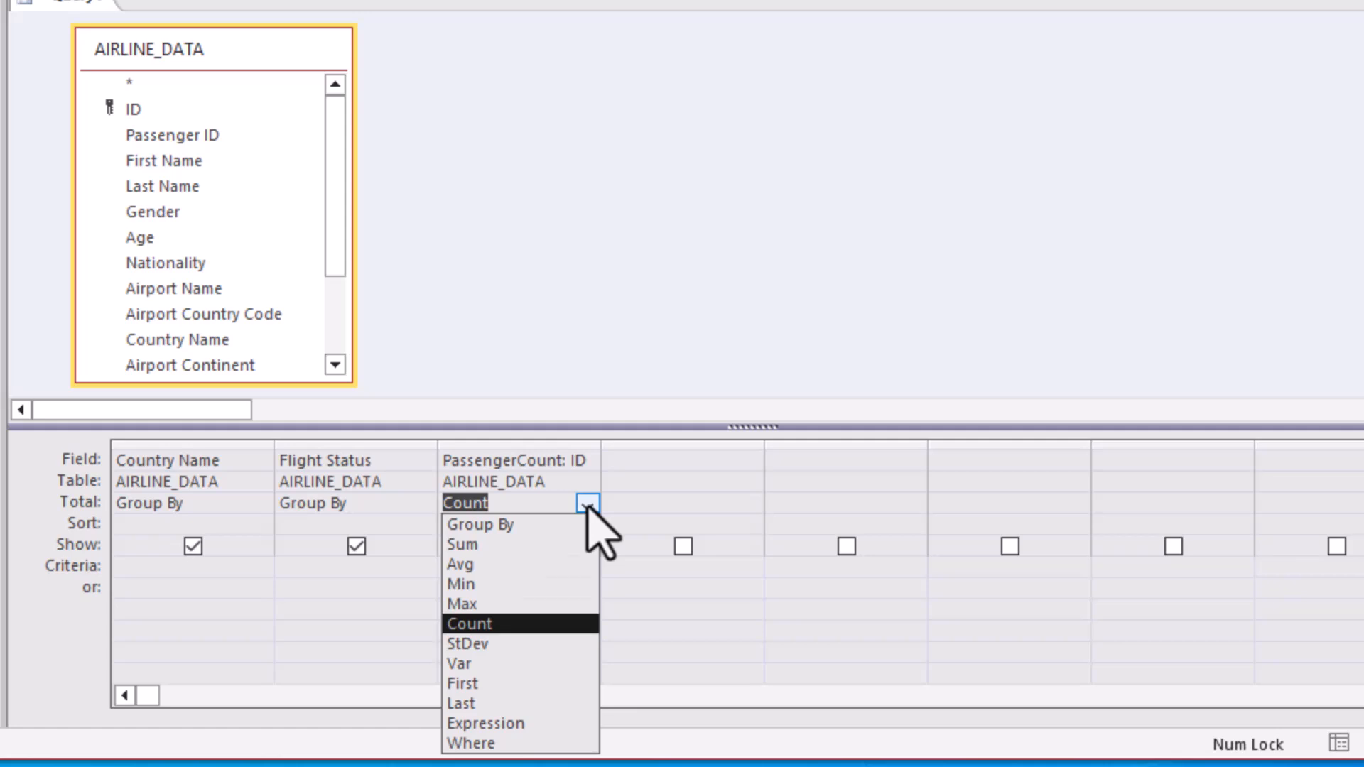
pyautogui.click(588, 505)
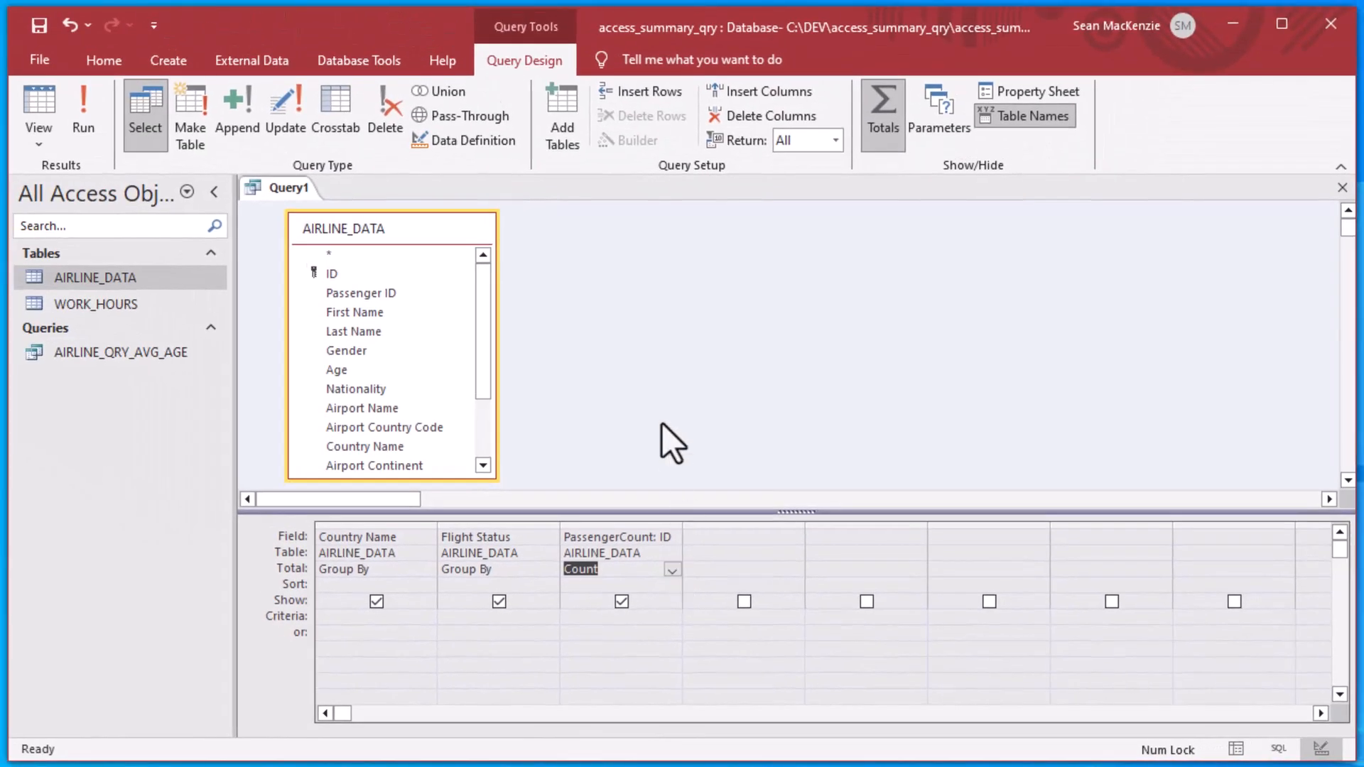
pyautogui.click(662, 425)
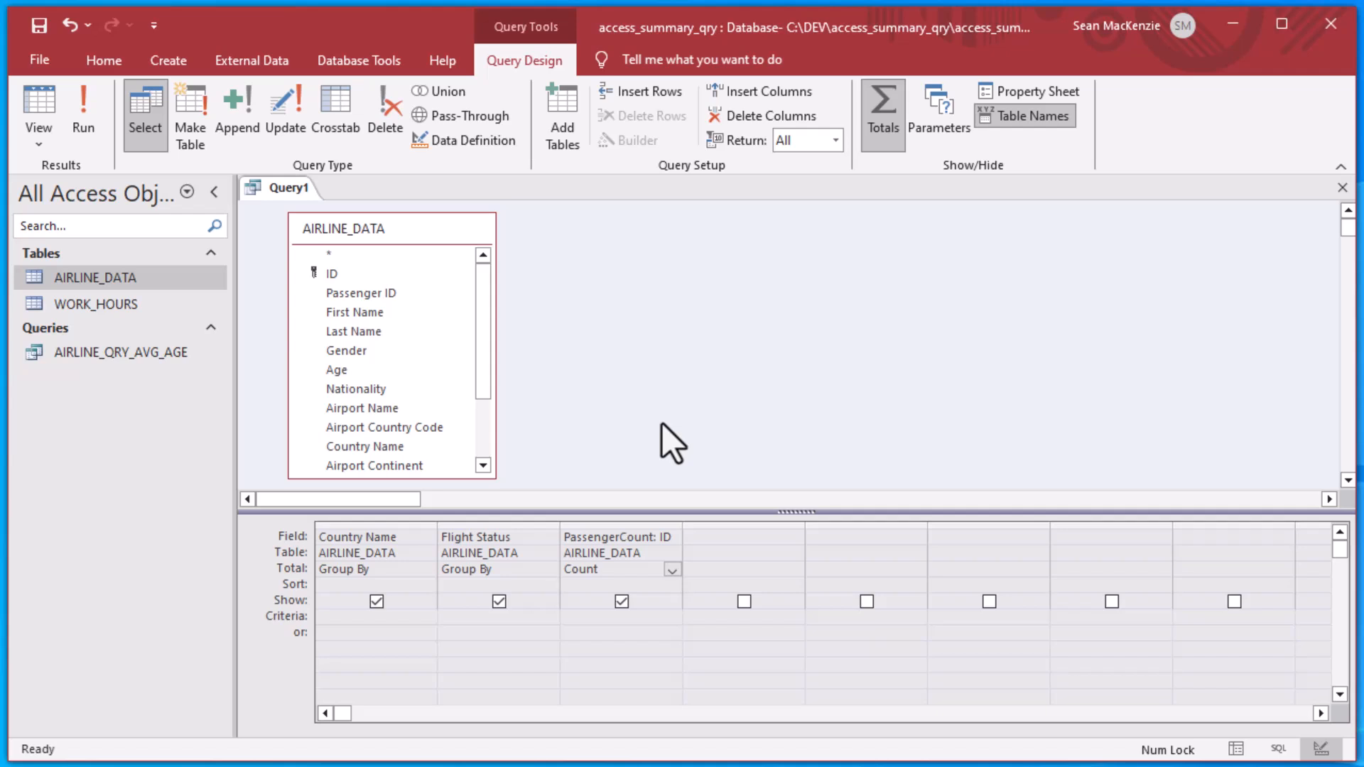
# Save the query as AIRLINE_PASSENGER_STATUS
pyautogui.click(39, 26)
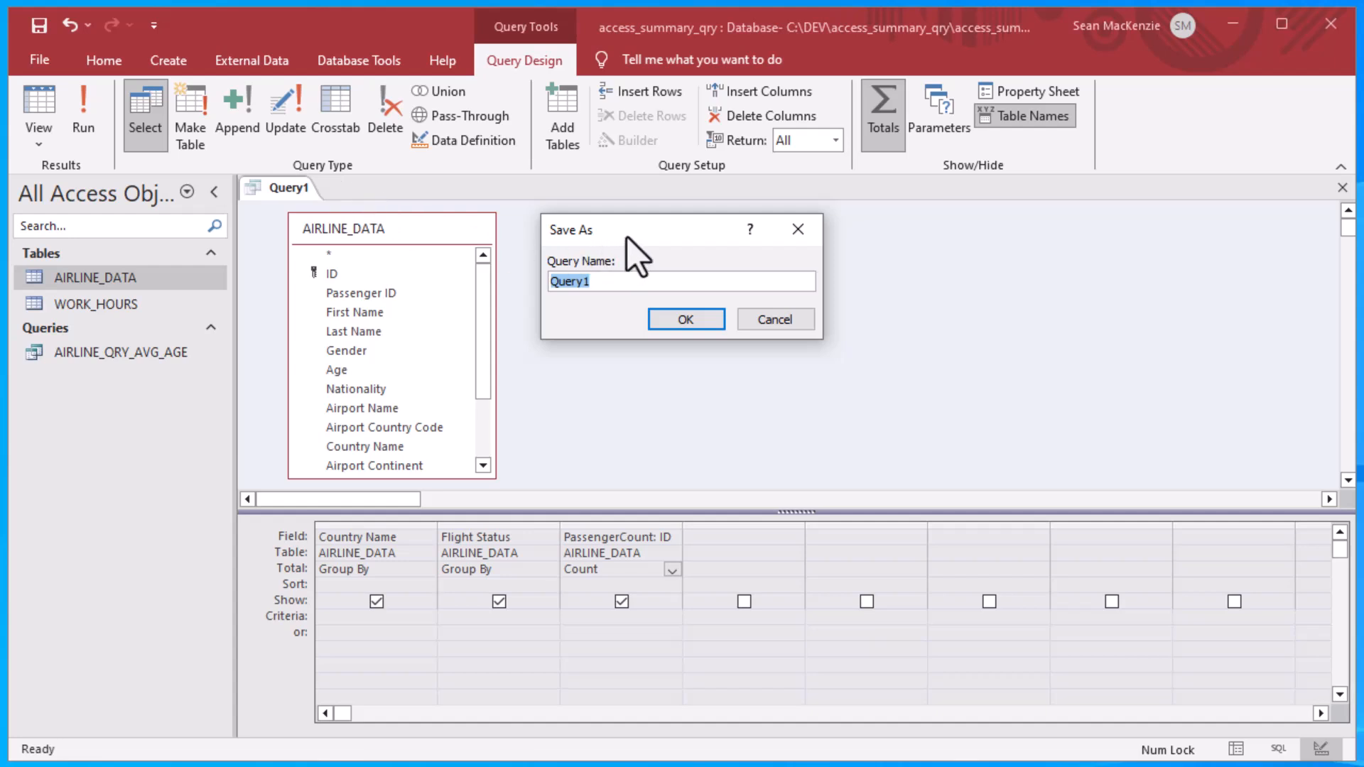
pyautogui.write('a')
pyautogui.press('BackSpace')
pyautogui.press('capslock')
pyautogui.write('AIRLINE_')
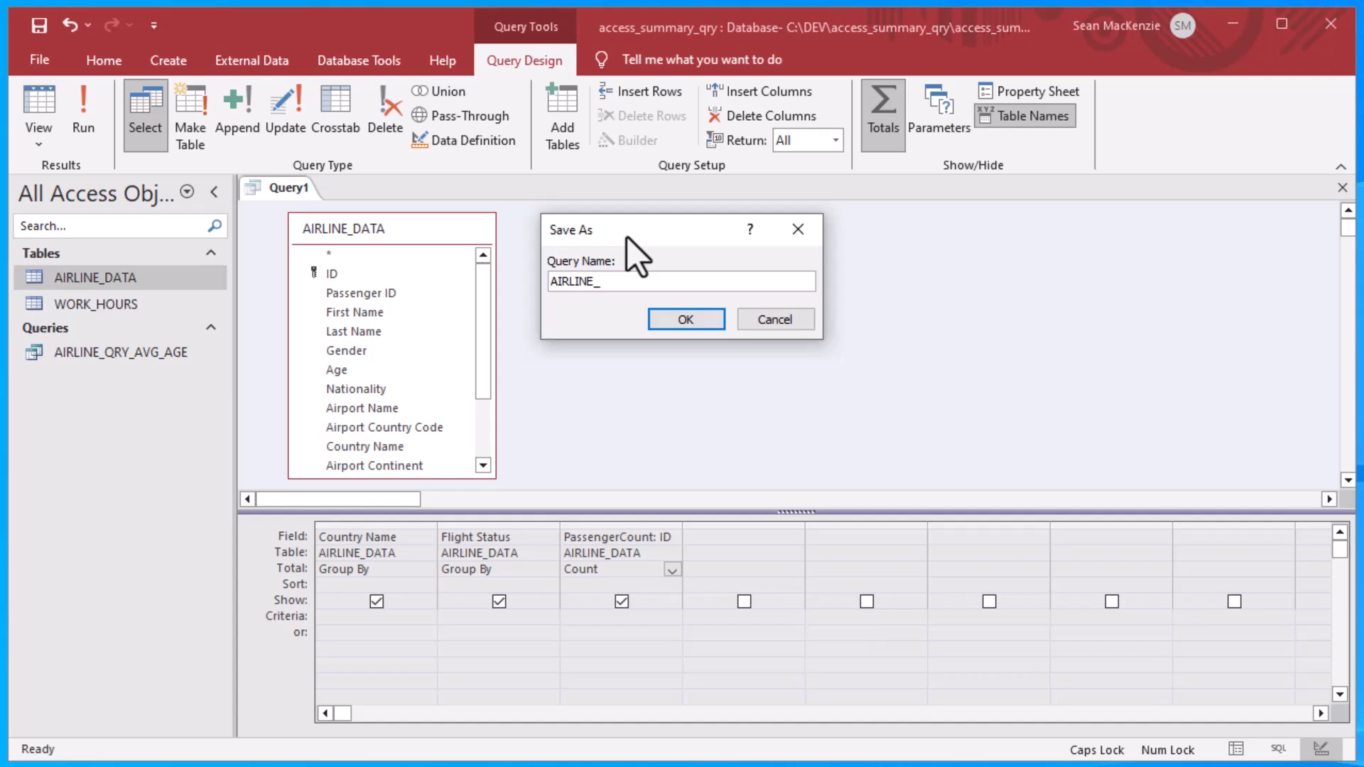
pyautogui.write('PASSENGER_STATUS')
pyautogui.click(671, 321)
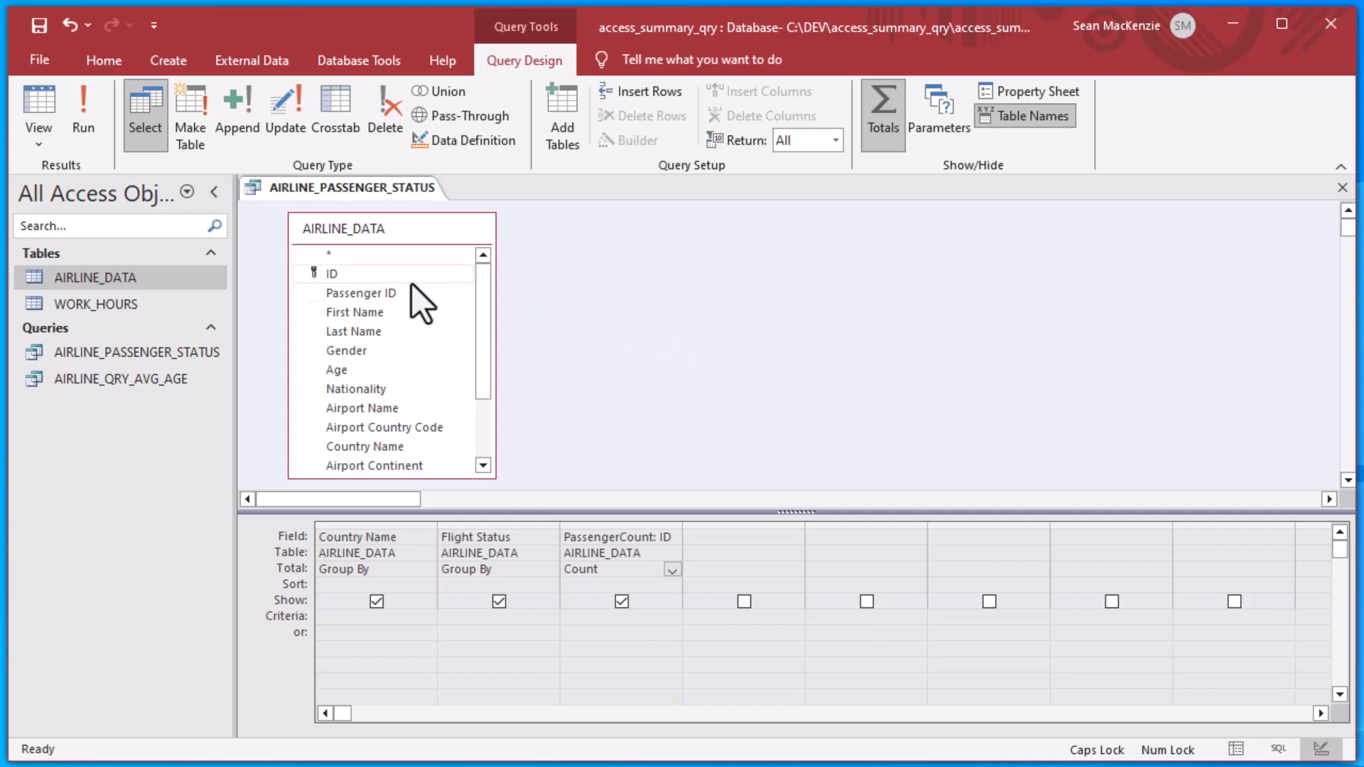
# Show the query in datasheet view and look through the passenger counts per country and flight status to the last record
pyautogui.click(40, 102)
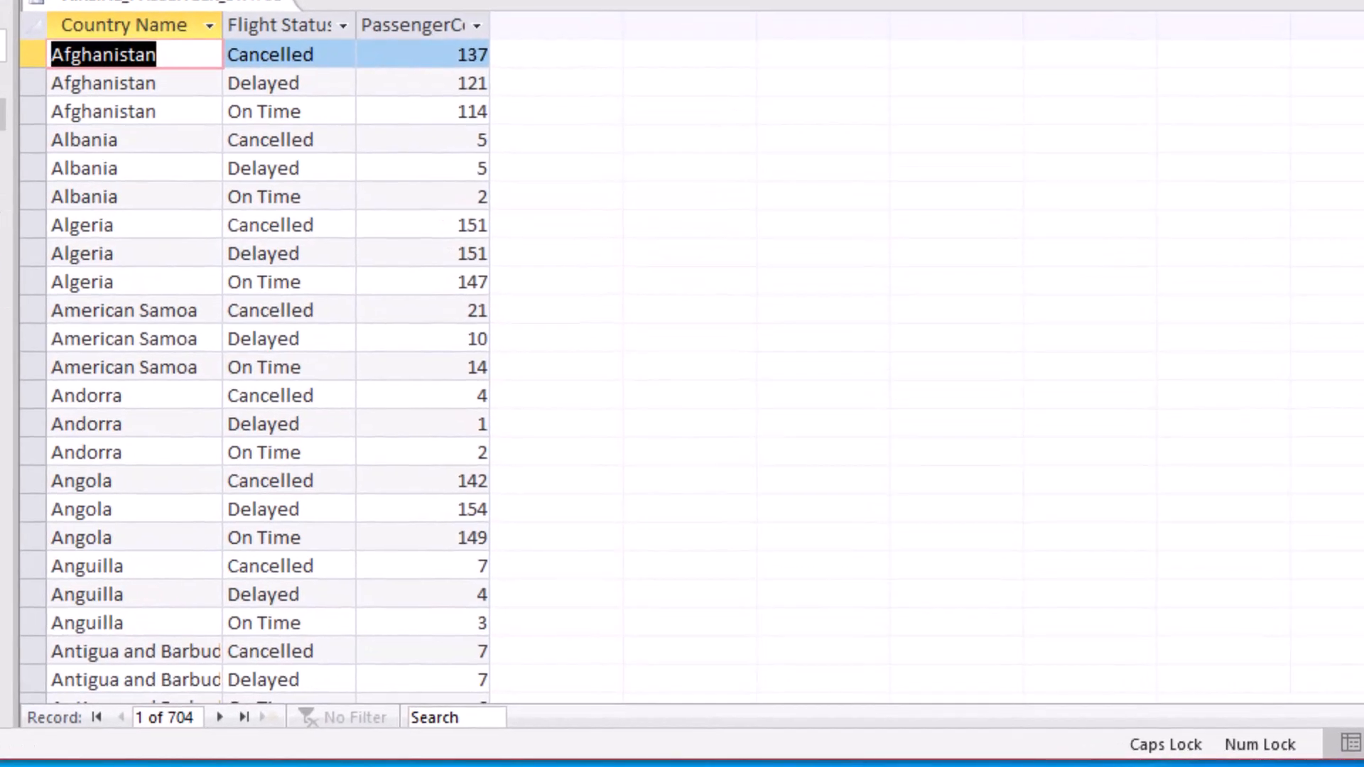
pyautogui.scroll(-2, 260, 294)
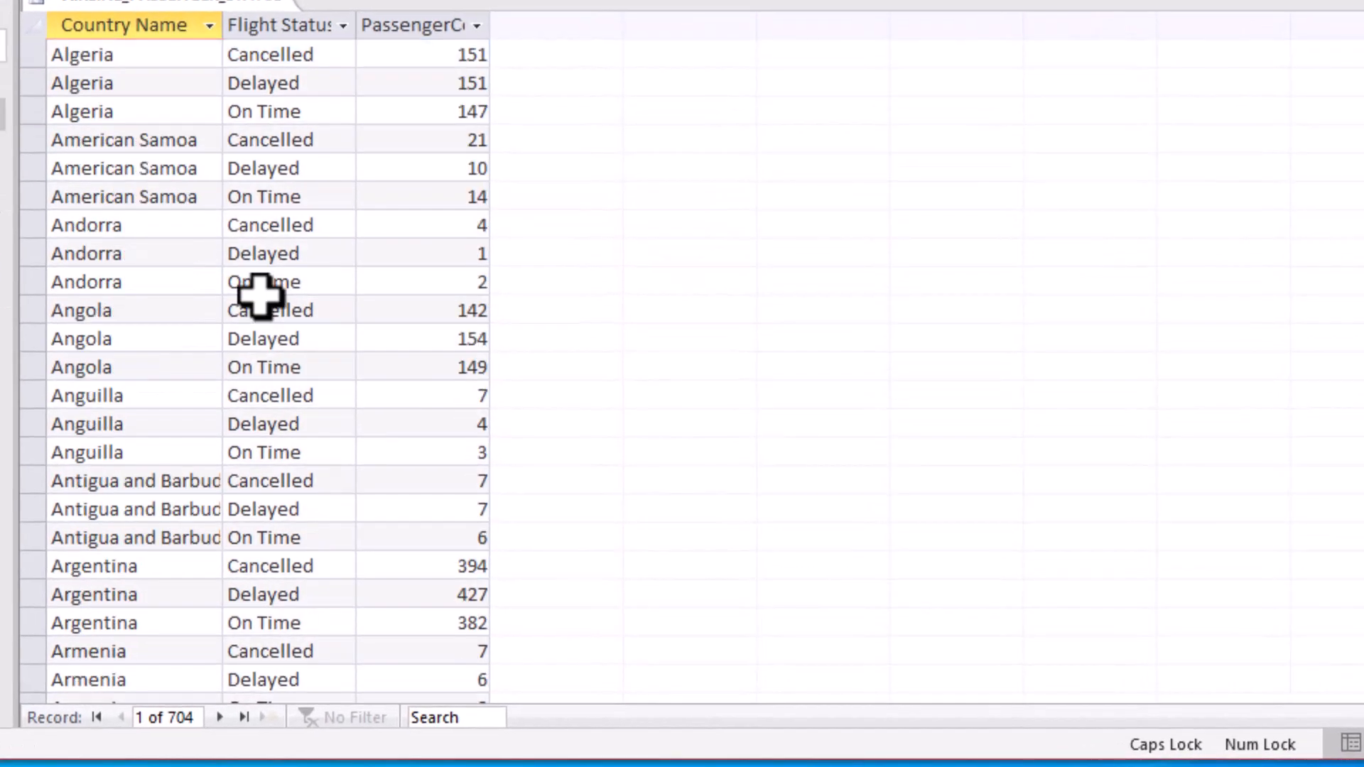
pyautogui.scroll(-8, 257, 307)
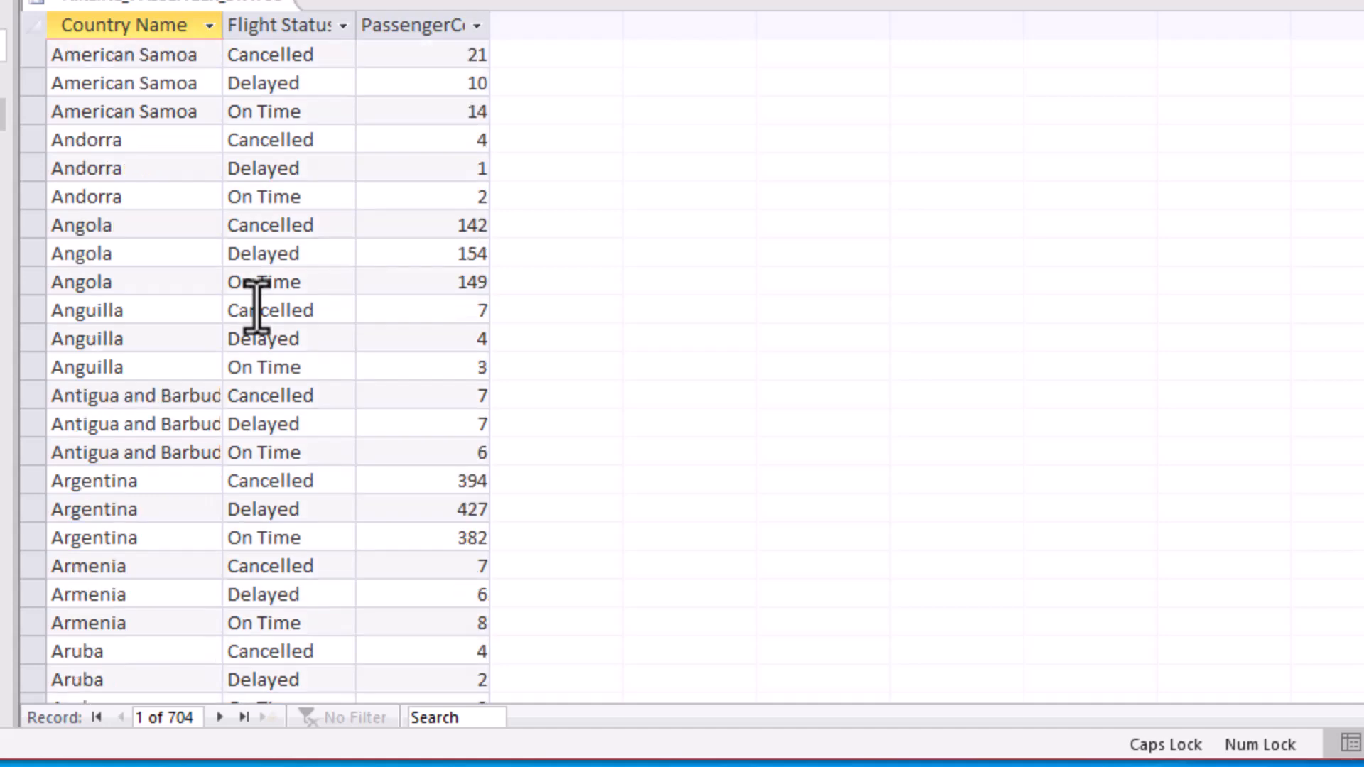
pyautogui.scroll(-15, 249, 299)
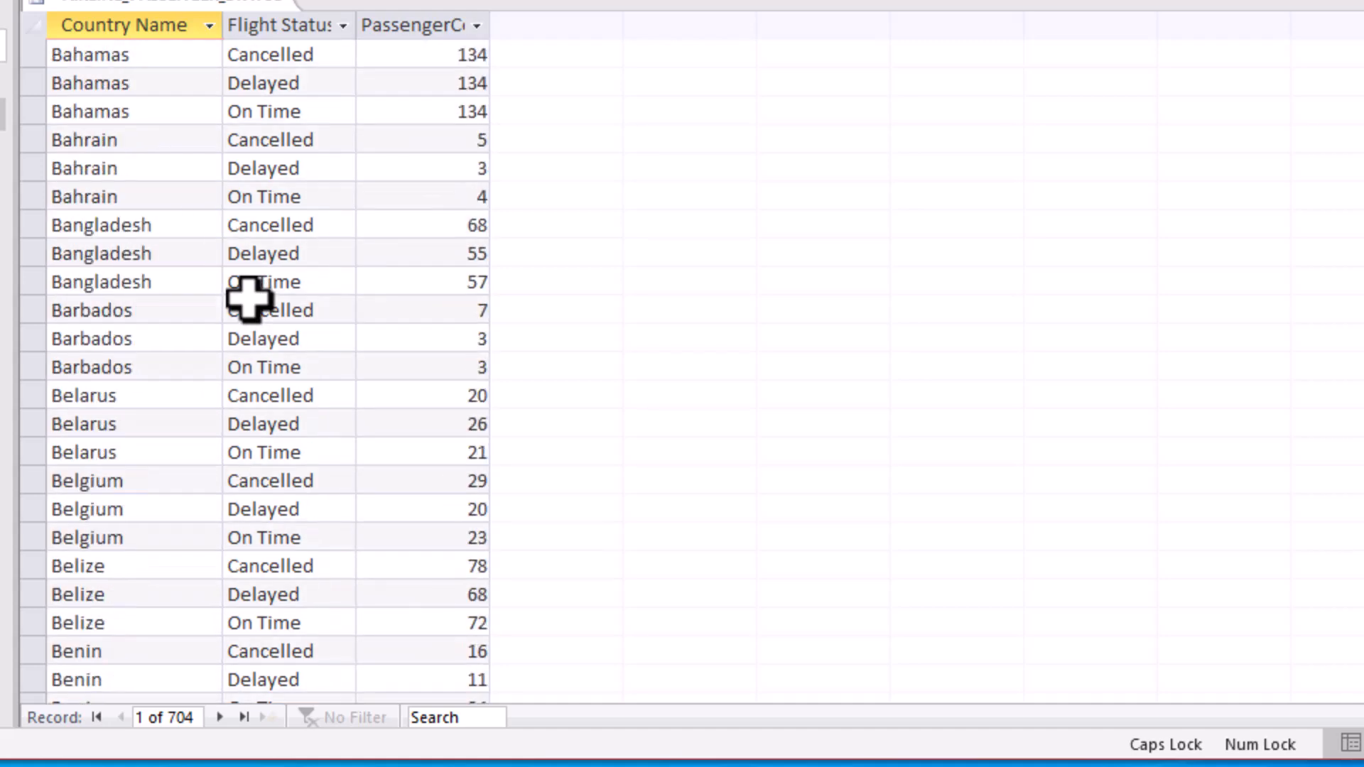
pyautogui.scroll(-8, 249, 298)
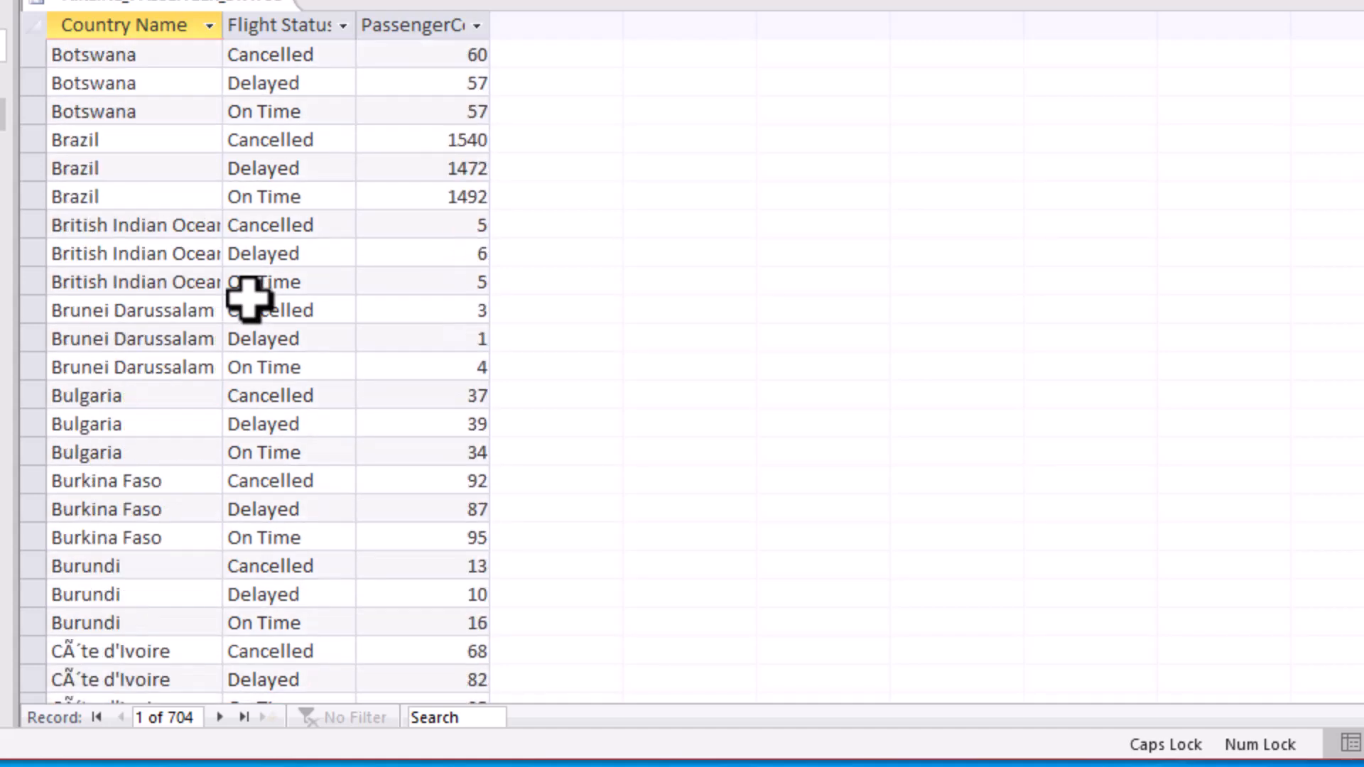
pyautogui.scroll(-4, 249, 298)
pyautogui.scroll(-2, 249, 297)
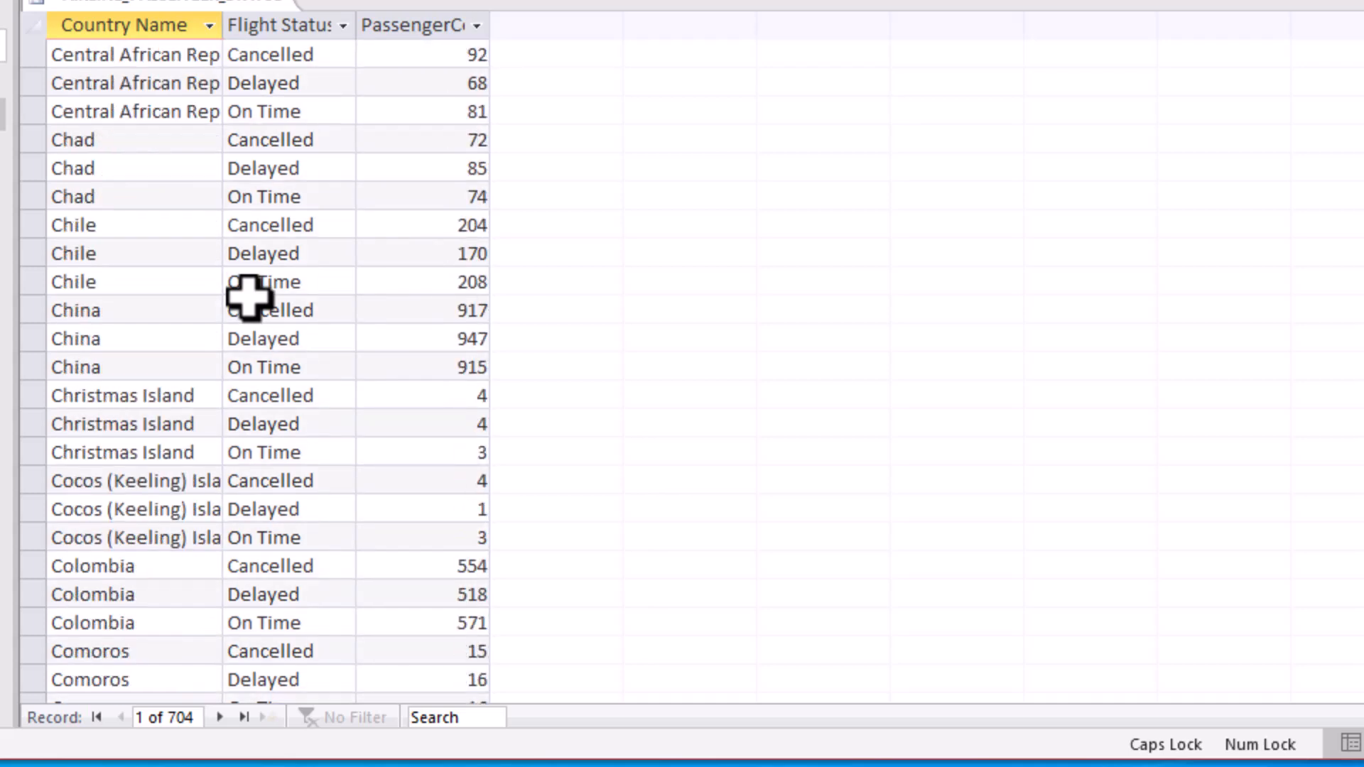
pyautogui.scroll(-5, 222, 375)
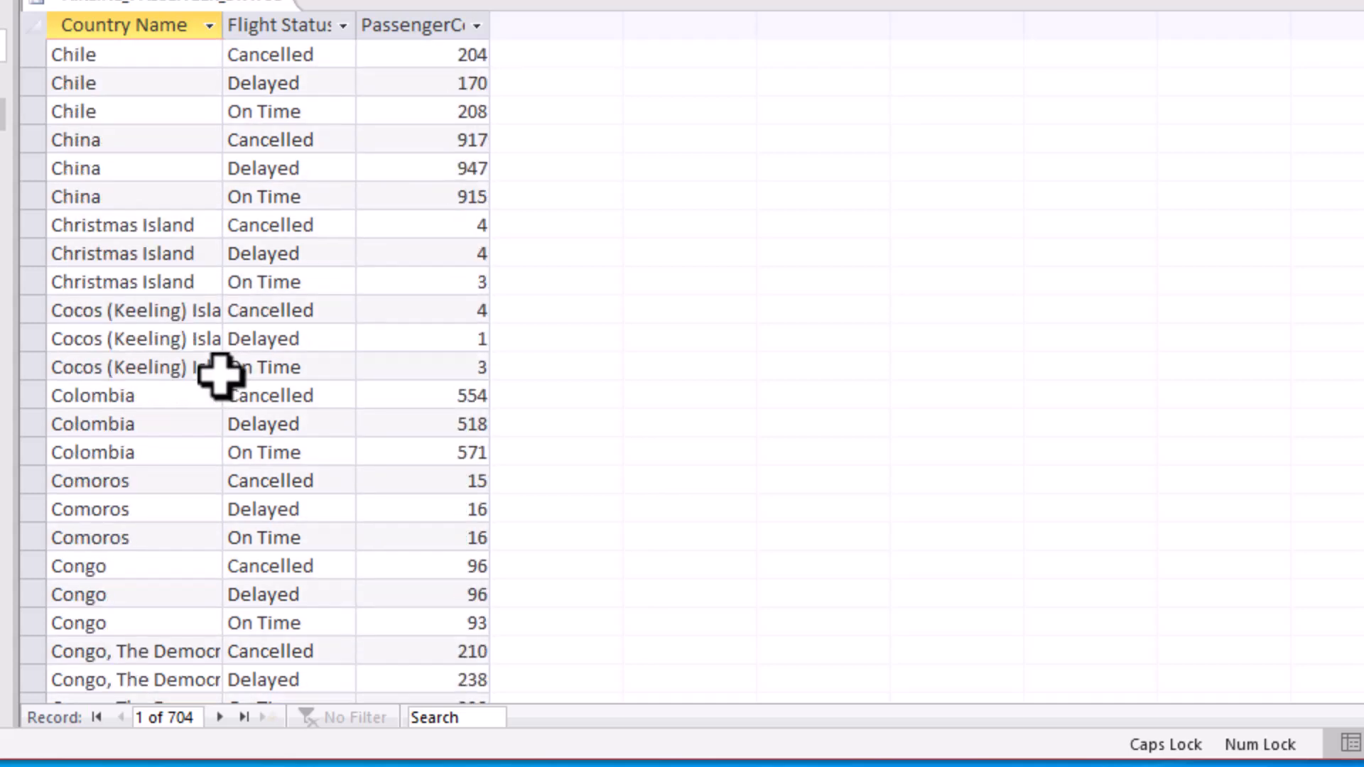
pyautogui.scroll(-4, 212, 364)
pyautogui.scroll(-3, 212, 364)
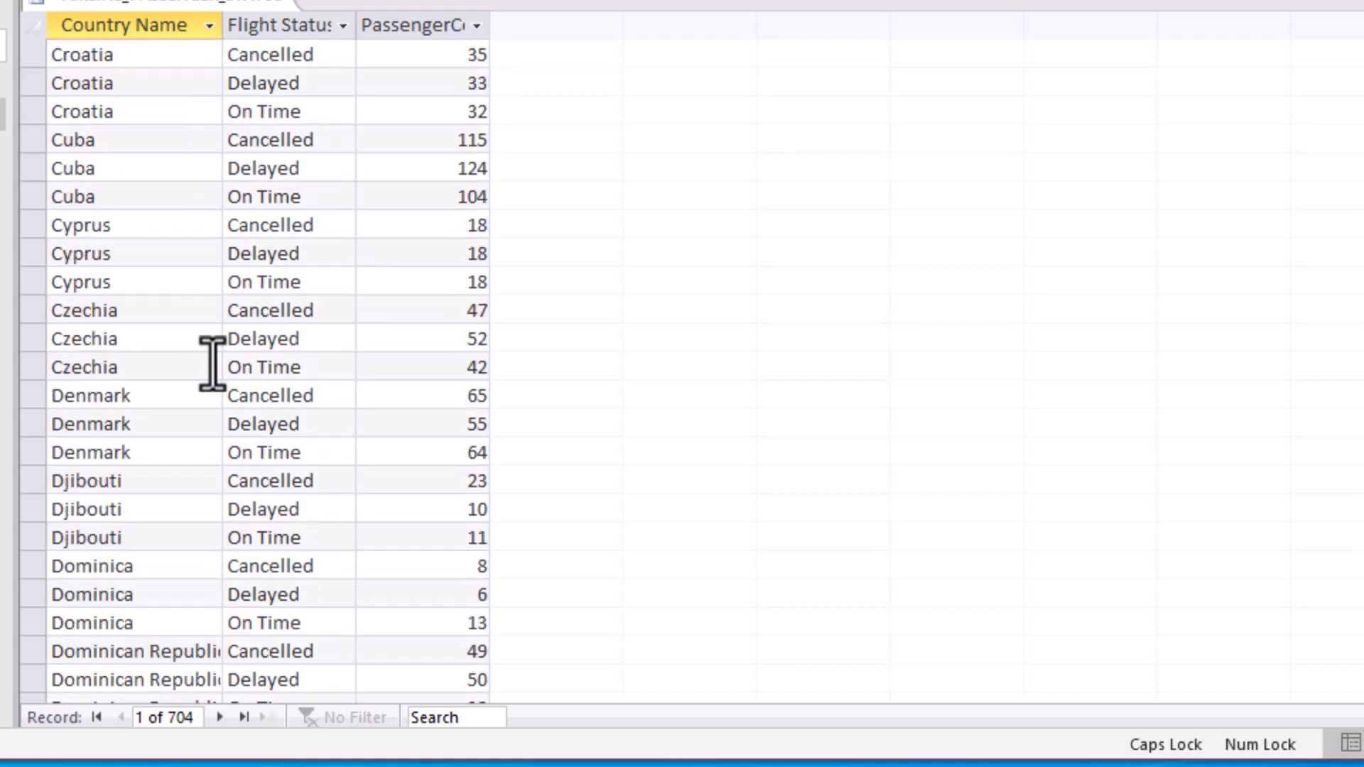
pyautogui.scroll(-7, 212, 364)
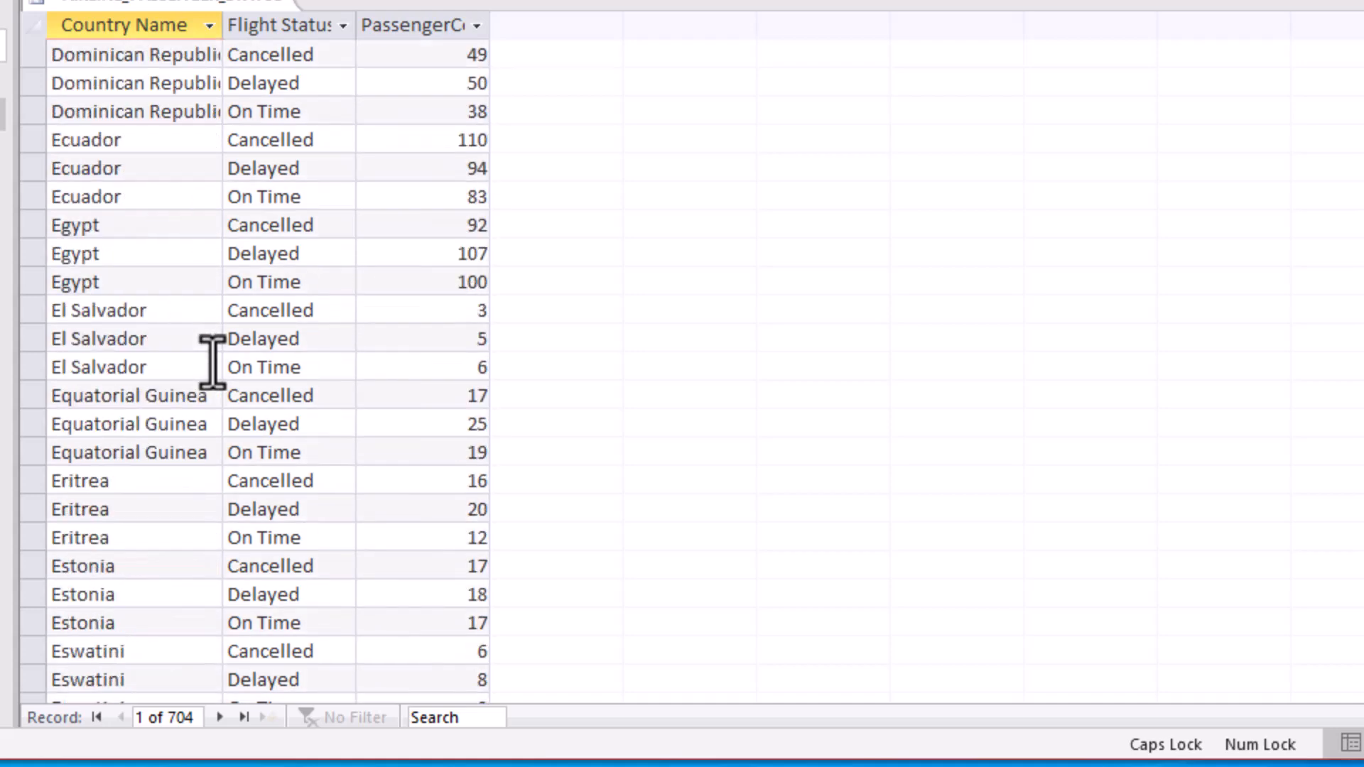
pyautogui.scroll(-12, 212, 364)
pyautogui.scroll(-12, 216, 357)
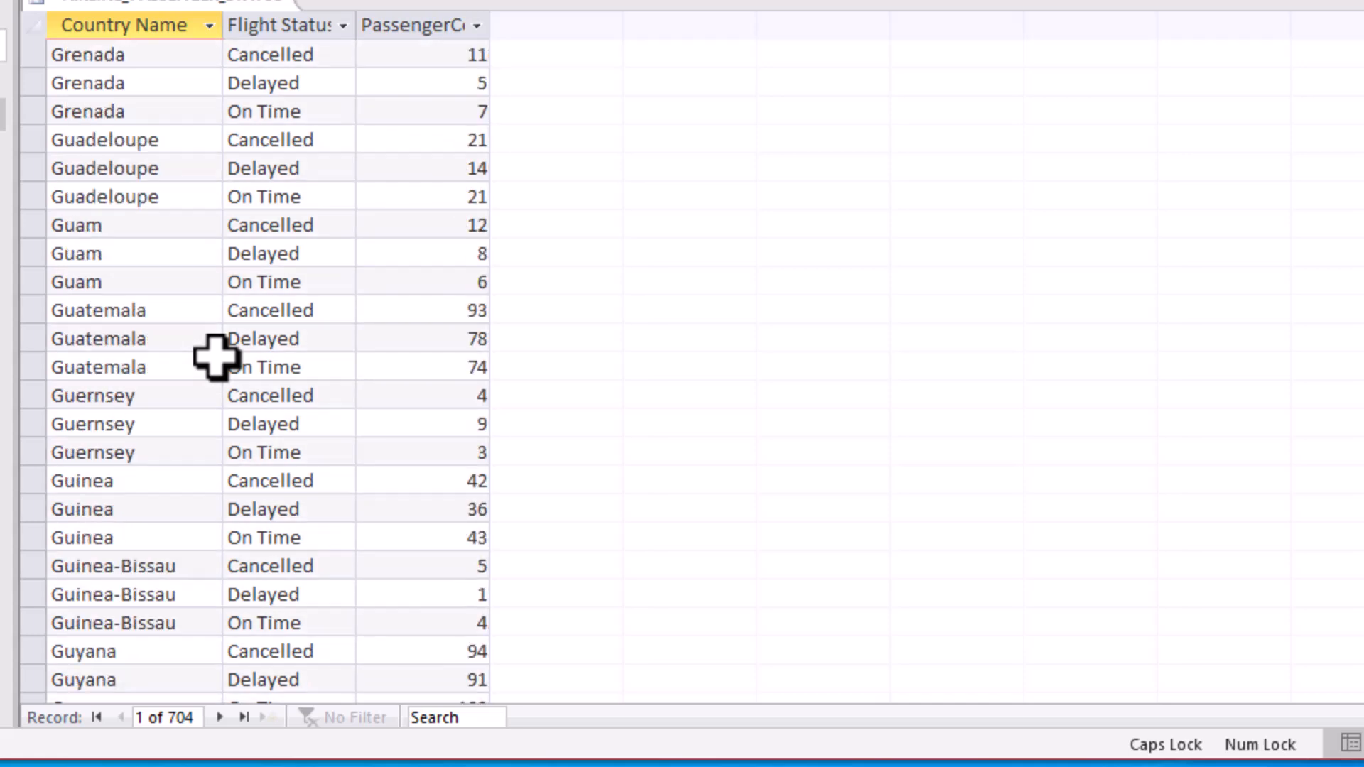
pyautogui.click(243, 718)
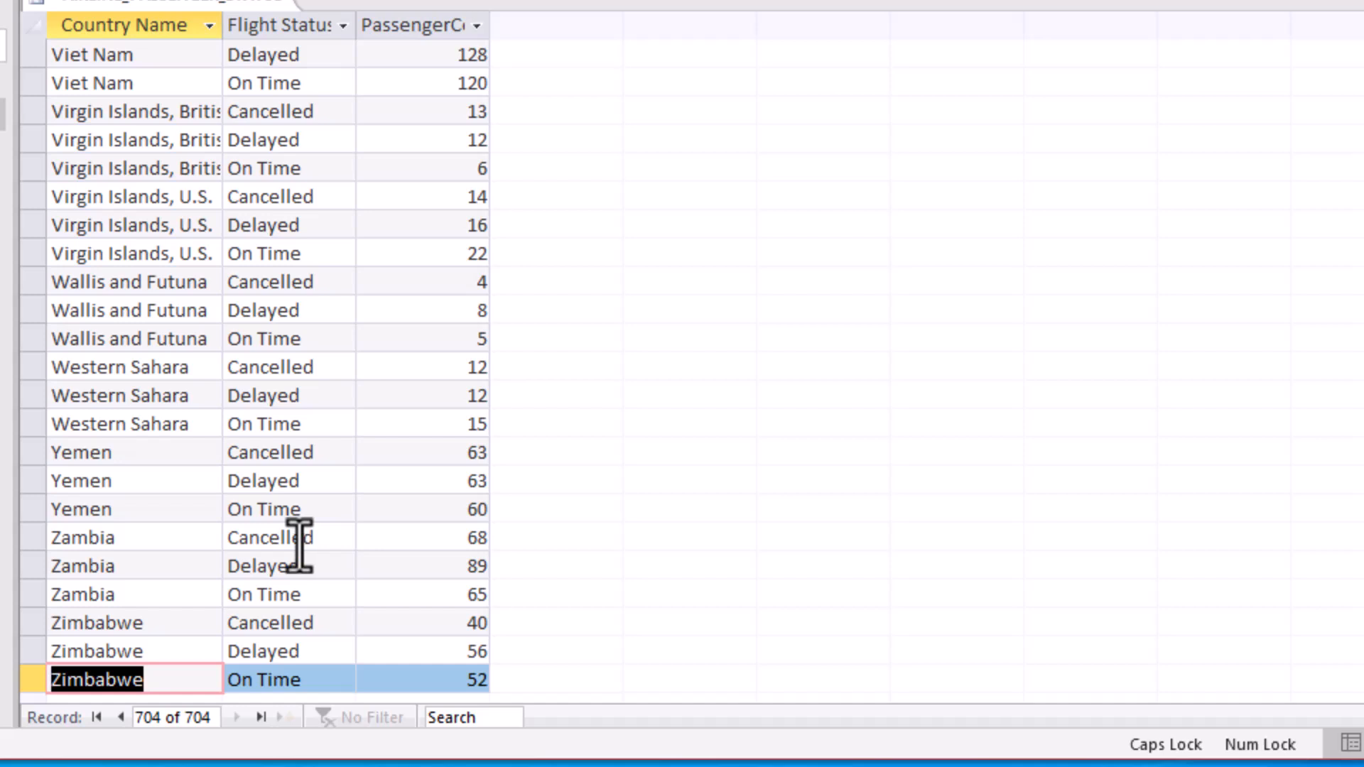
# Examine the flight status rows for Uruguay and the cancelled, delayed and on-time passenger counts for United States
pyautogui.scroll(7, 299, 547)
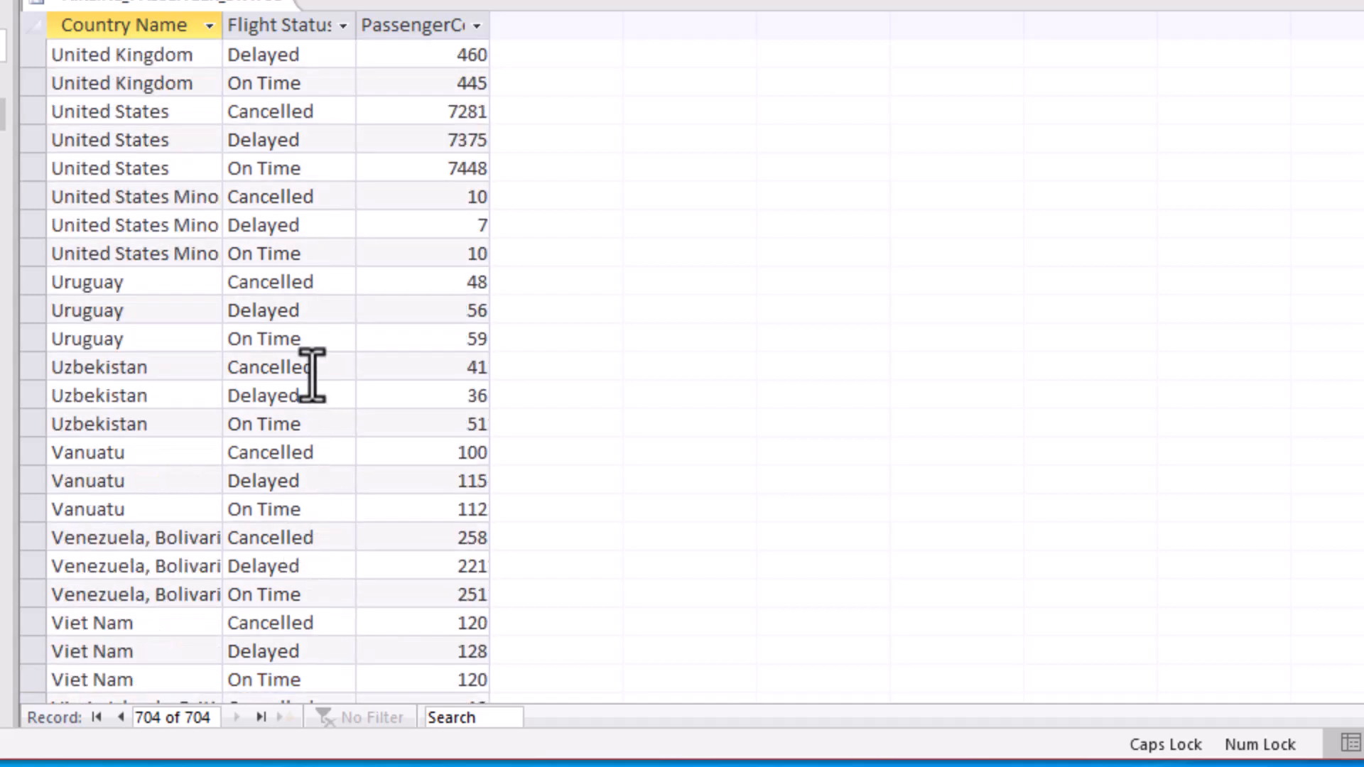
pyautogui.moveTo(322, 284); pyautogui.dragTo(203, 311)
pyautogui.moveTo(327, 348); pyautogui.dragTo(176, 351)
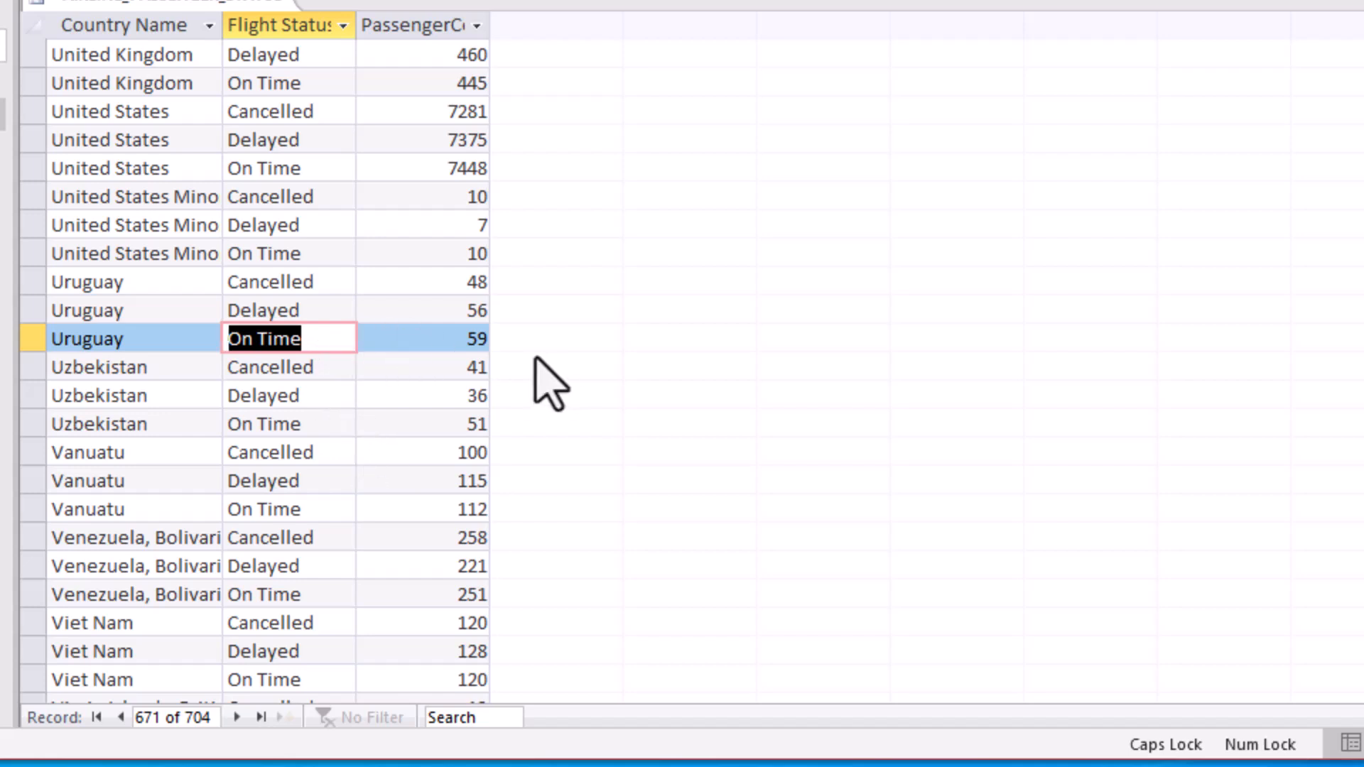
pyautogui.scroll(3, 551, 384)
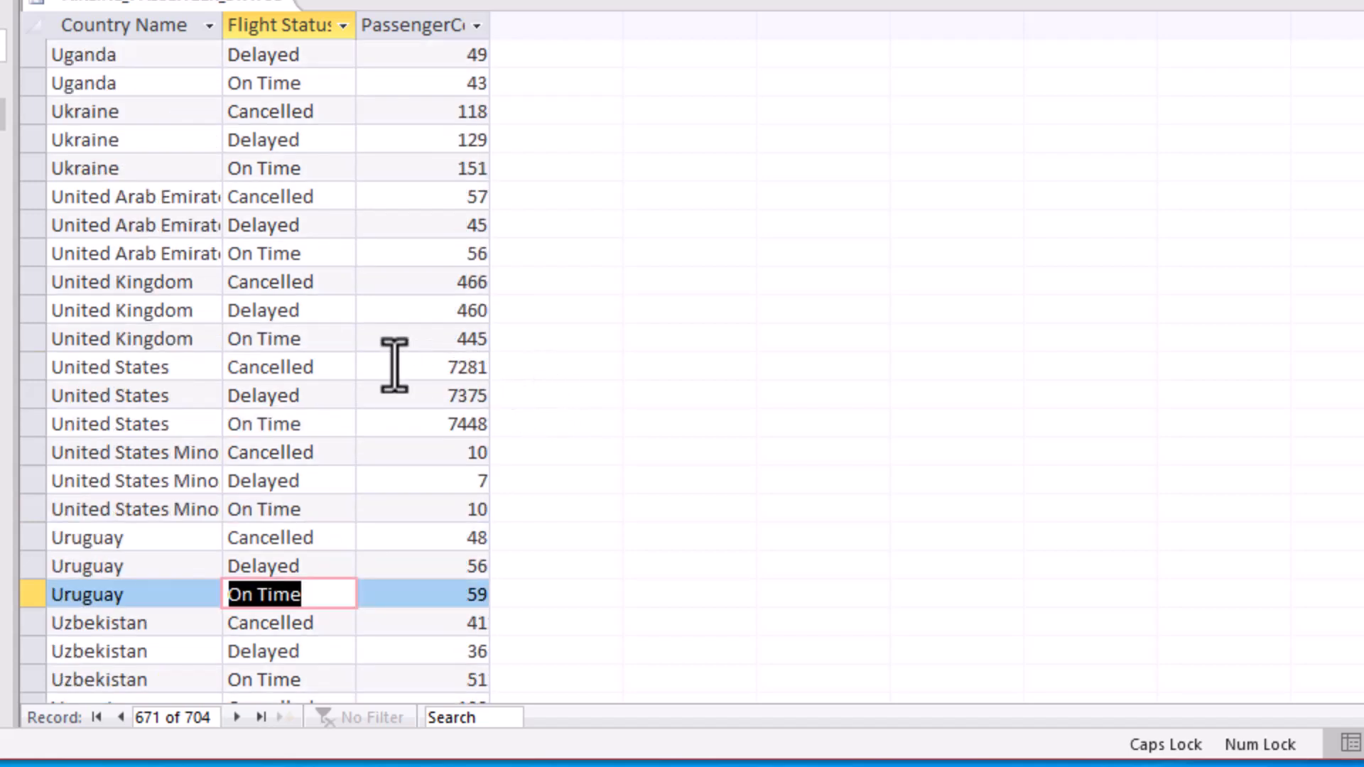
pyautogui.click(490, 367)
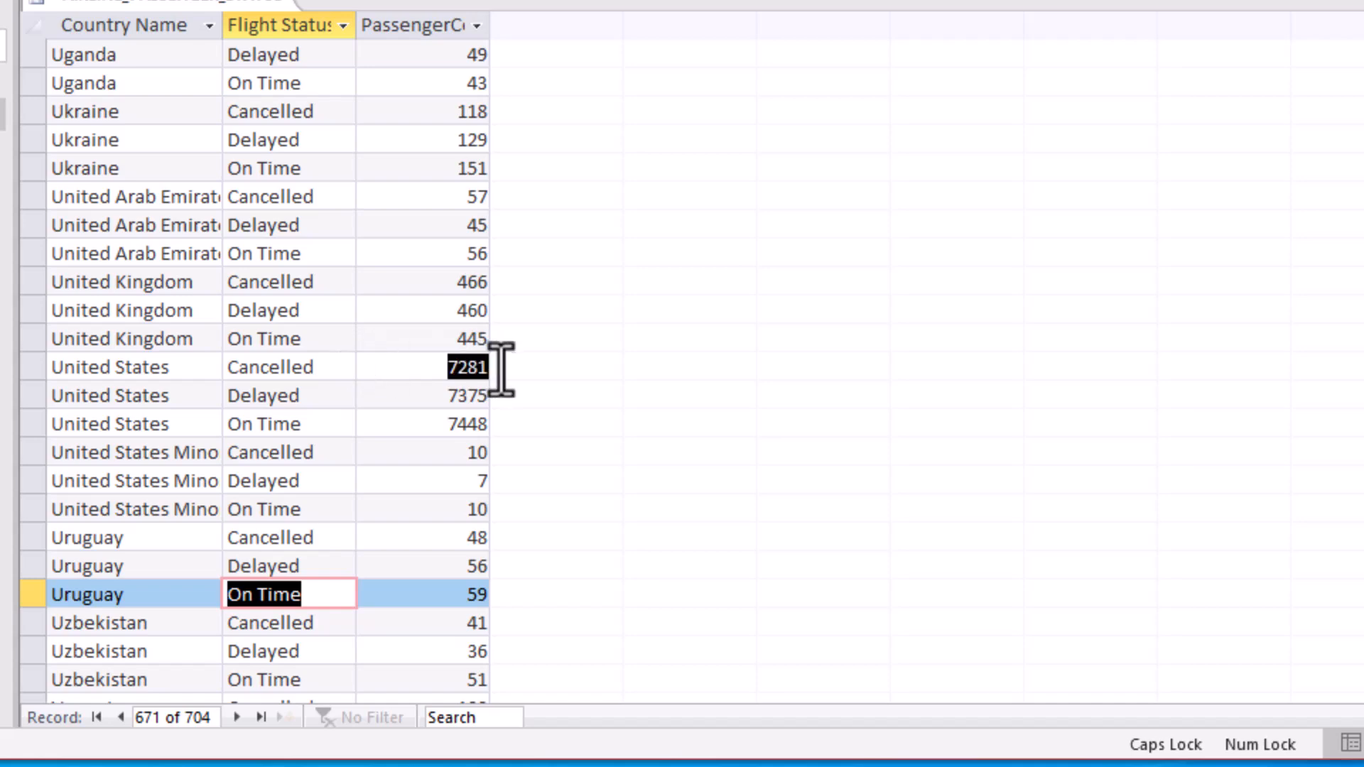
pyautogui.click(423, 396)
pyautogui.click(480, 425)
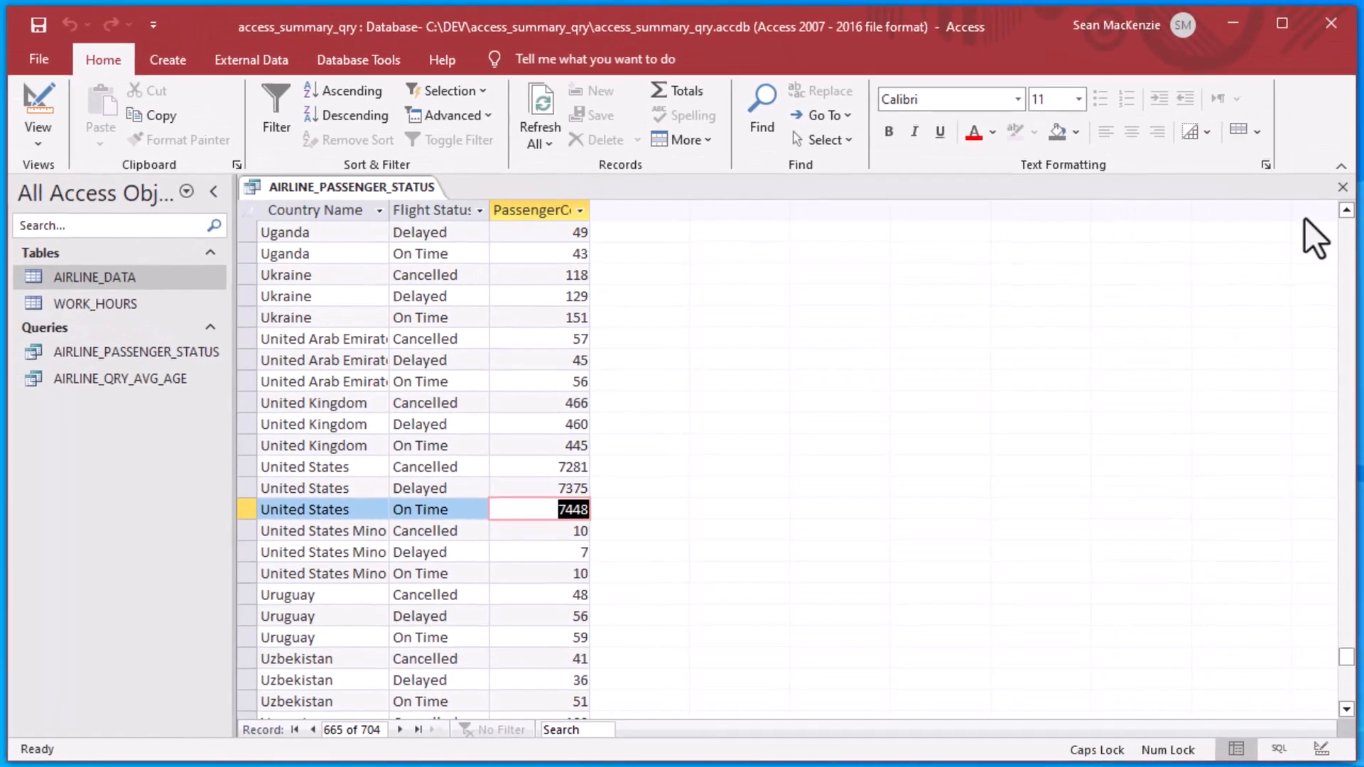
# Close the passenger status query, start a new query in design view on the WORK_HOURS table, and enlarge its field list
pyautogui.click(1341, 196)
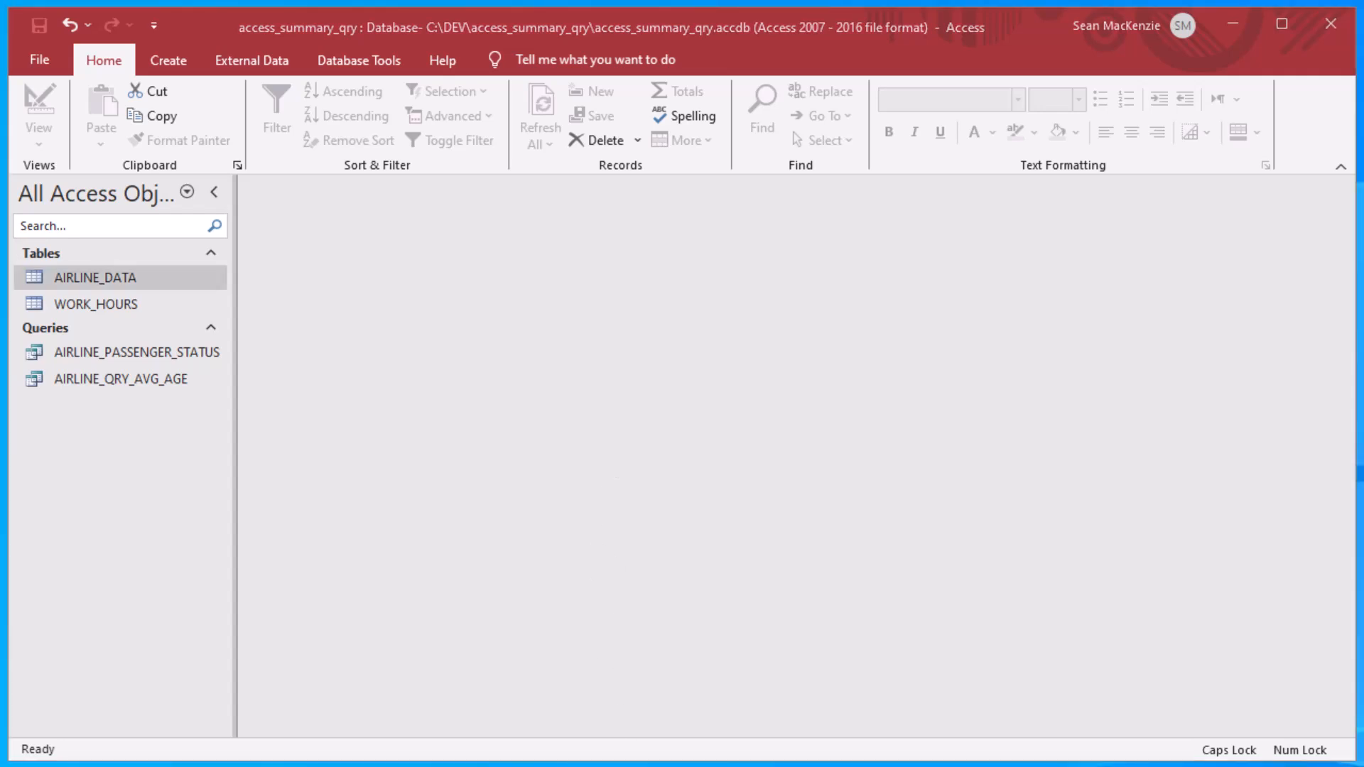
pyautogui.click(39, 300)
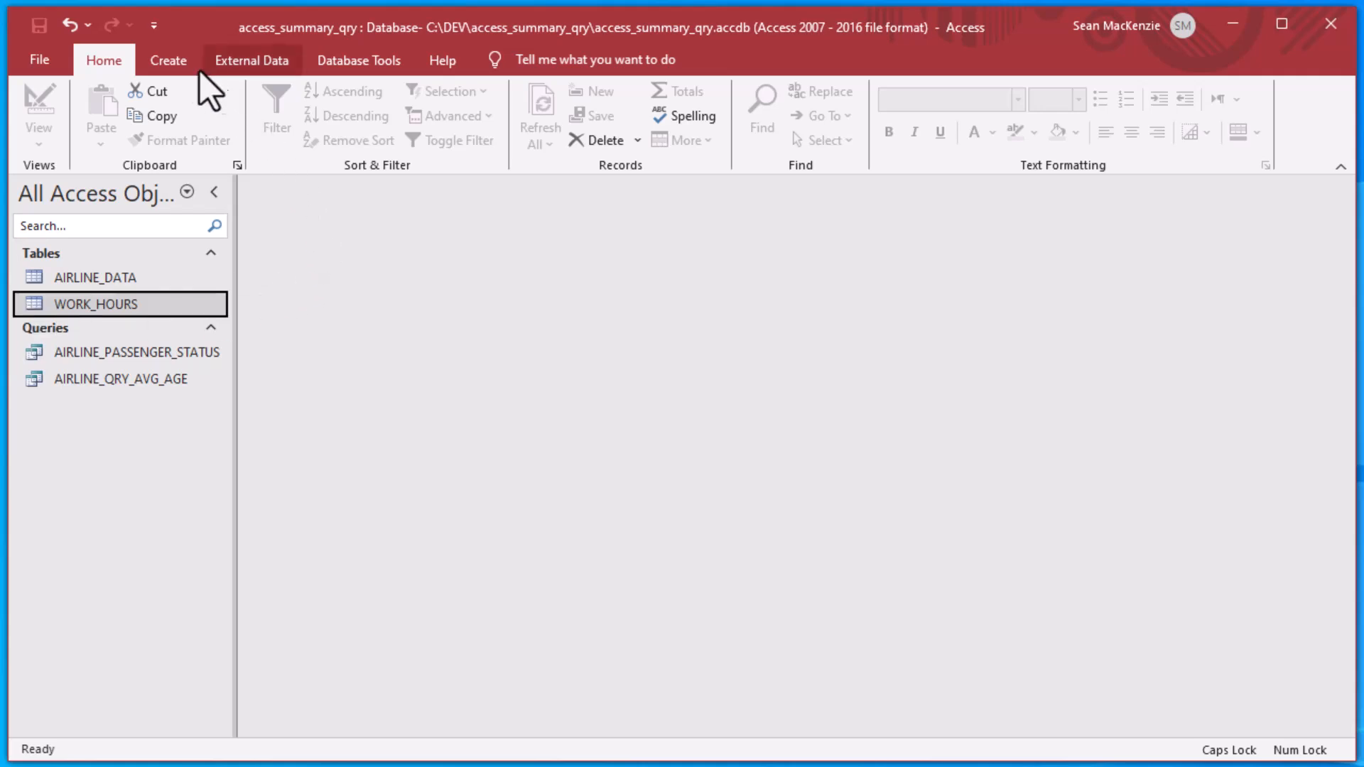
pyautogui.click(171, 62)
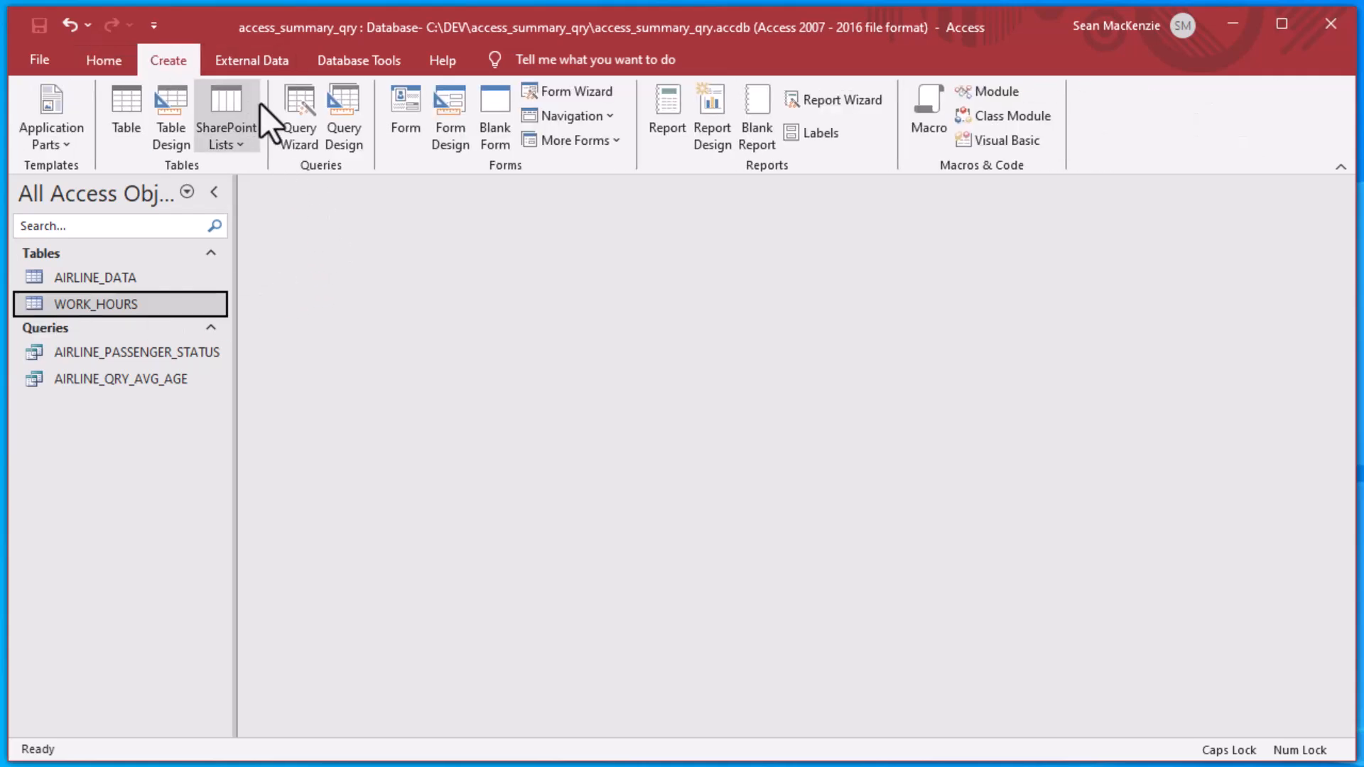
pyautogui.click(340, 114)
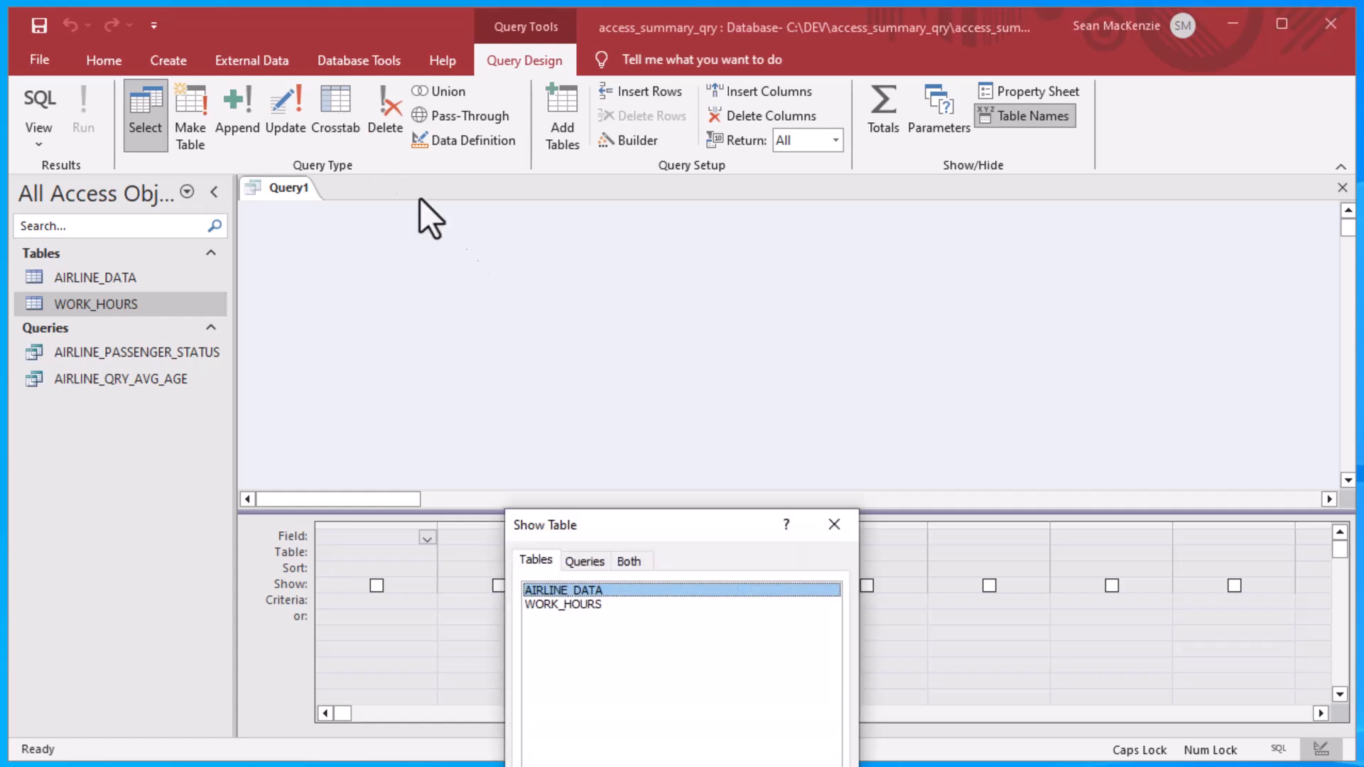
pyautogui.moveTo(668, 523); pyautogui.dragTo(806, 142)
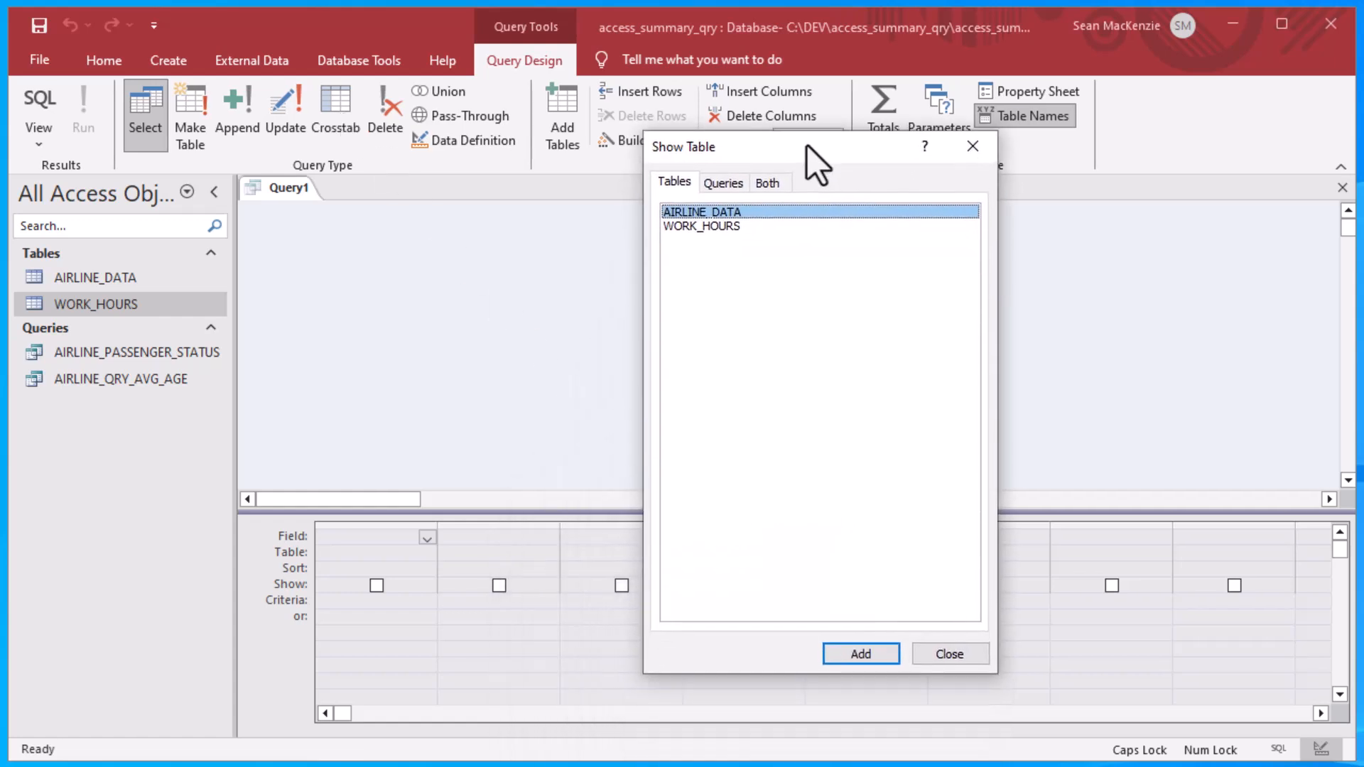
pyautogui.click(949, 651)
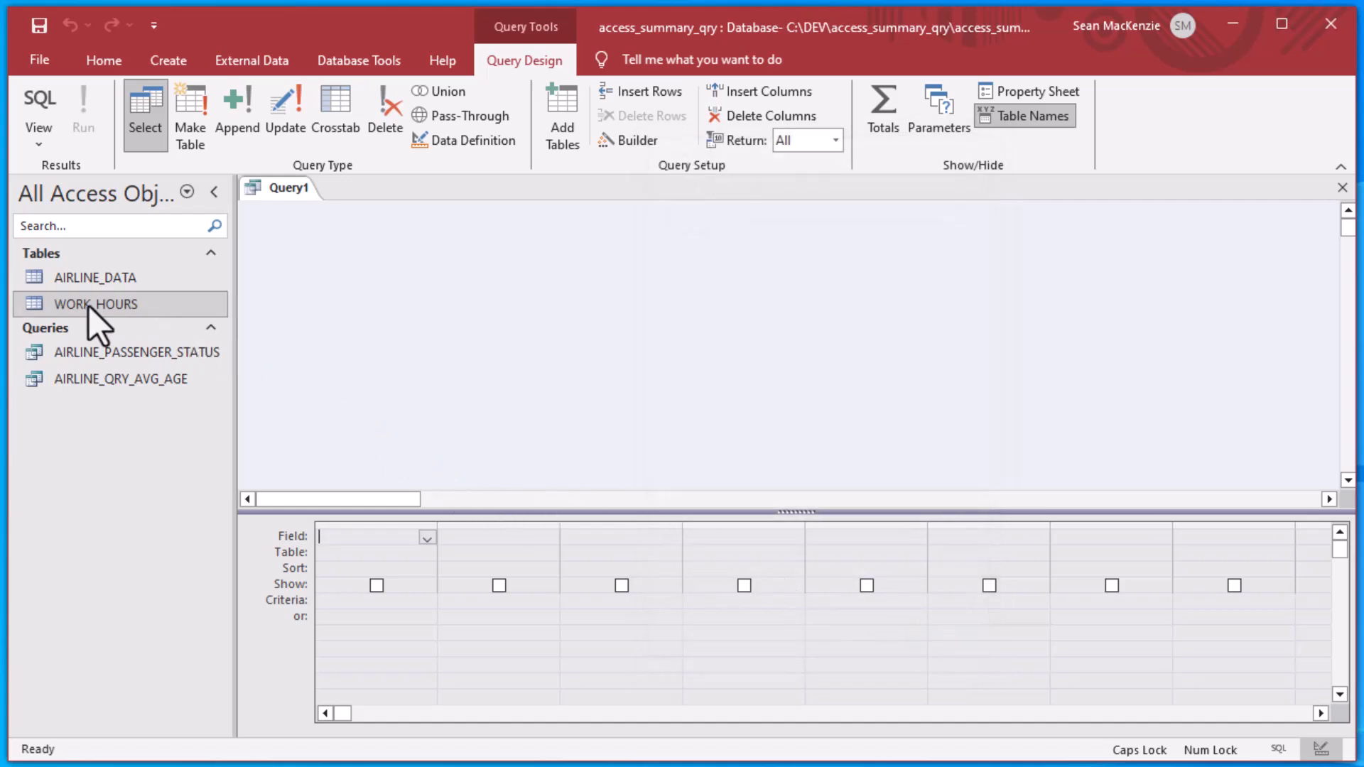
pyautogui.moveTo(14, 301); pyautogui.dragTo(350, 242)
pyautogui.moveTo(436, 375); pyautogui.dragTo(480, 449)
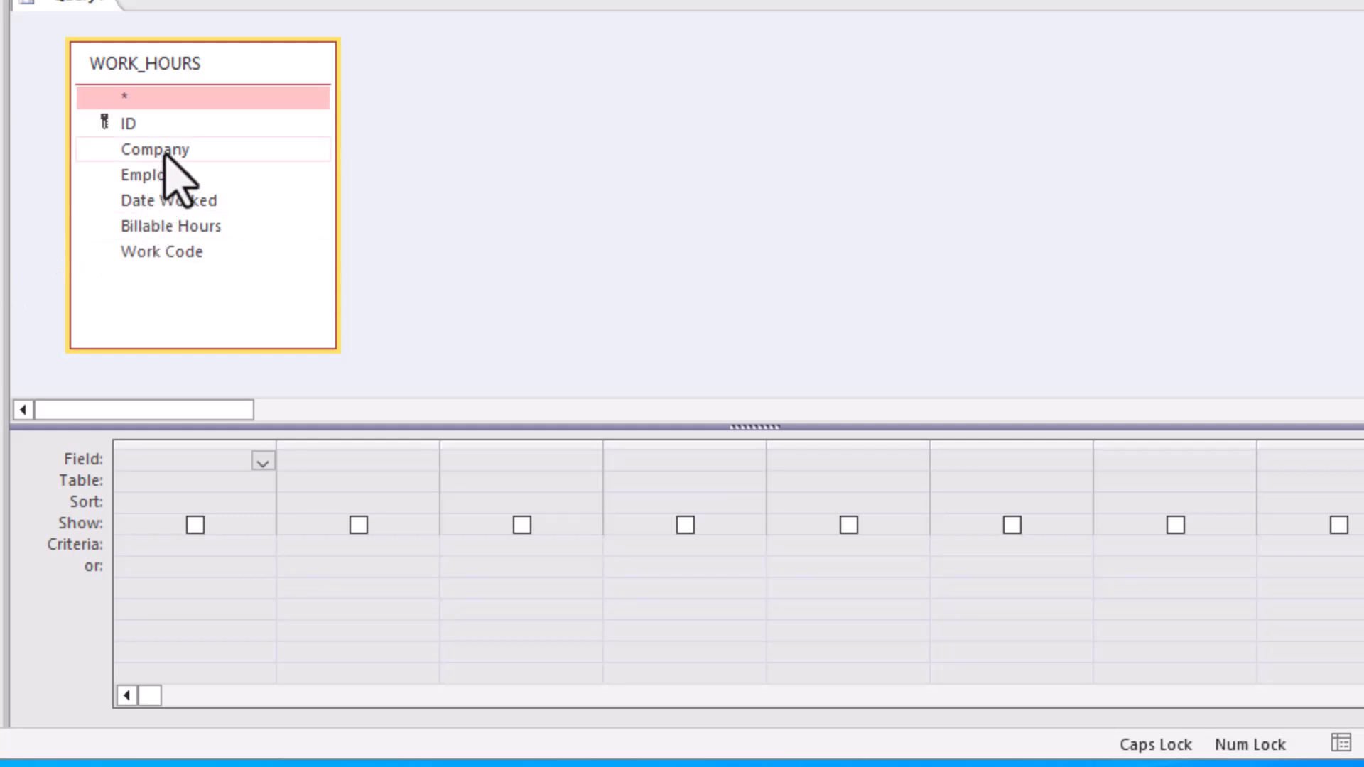
# Add the Company, Billable Hours and ID fields of WORK_HOURS to the query grid
pyautogui.doubleClick(228, 150)
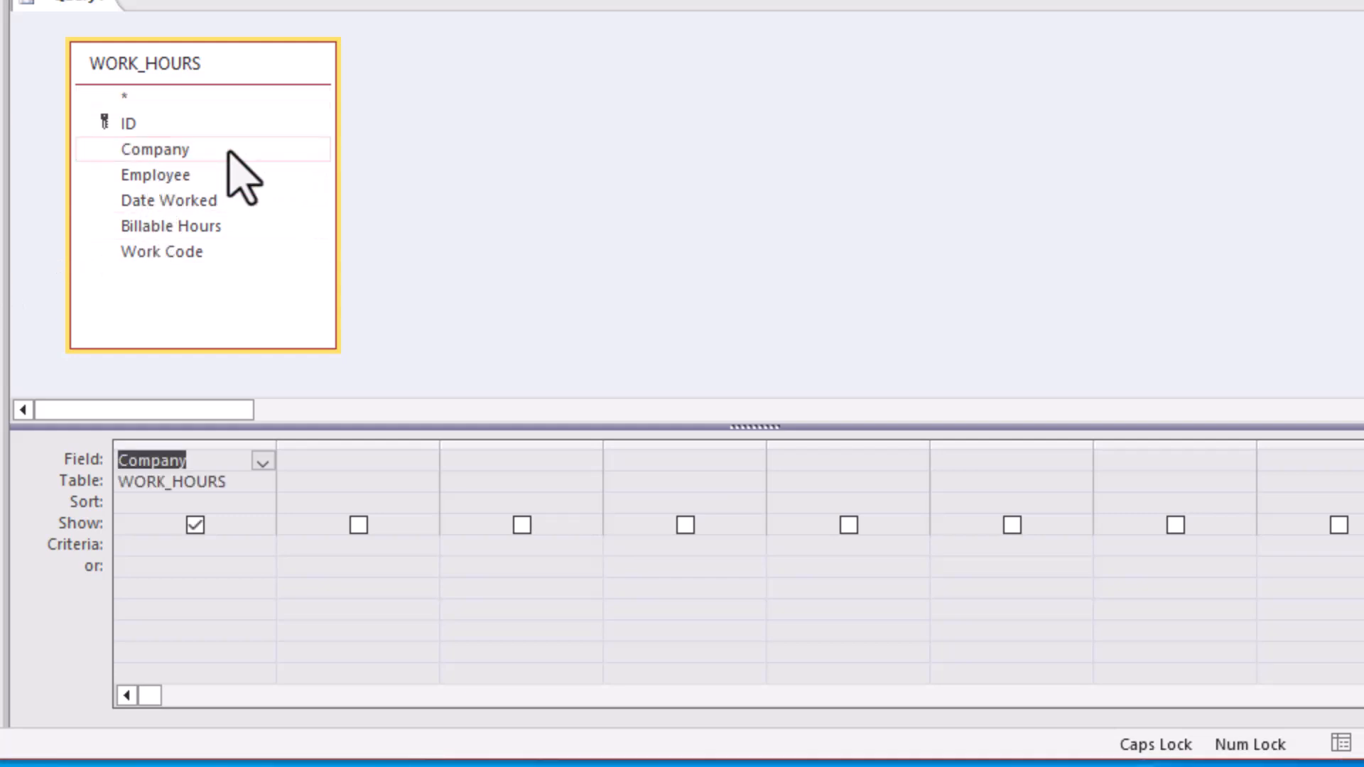
pyautogui.doubleClick(229, 228)
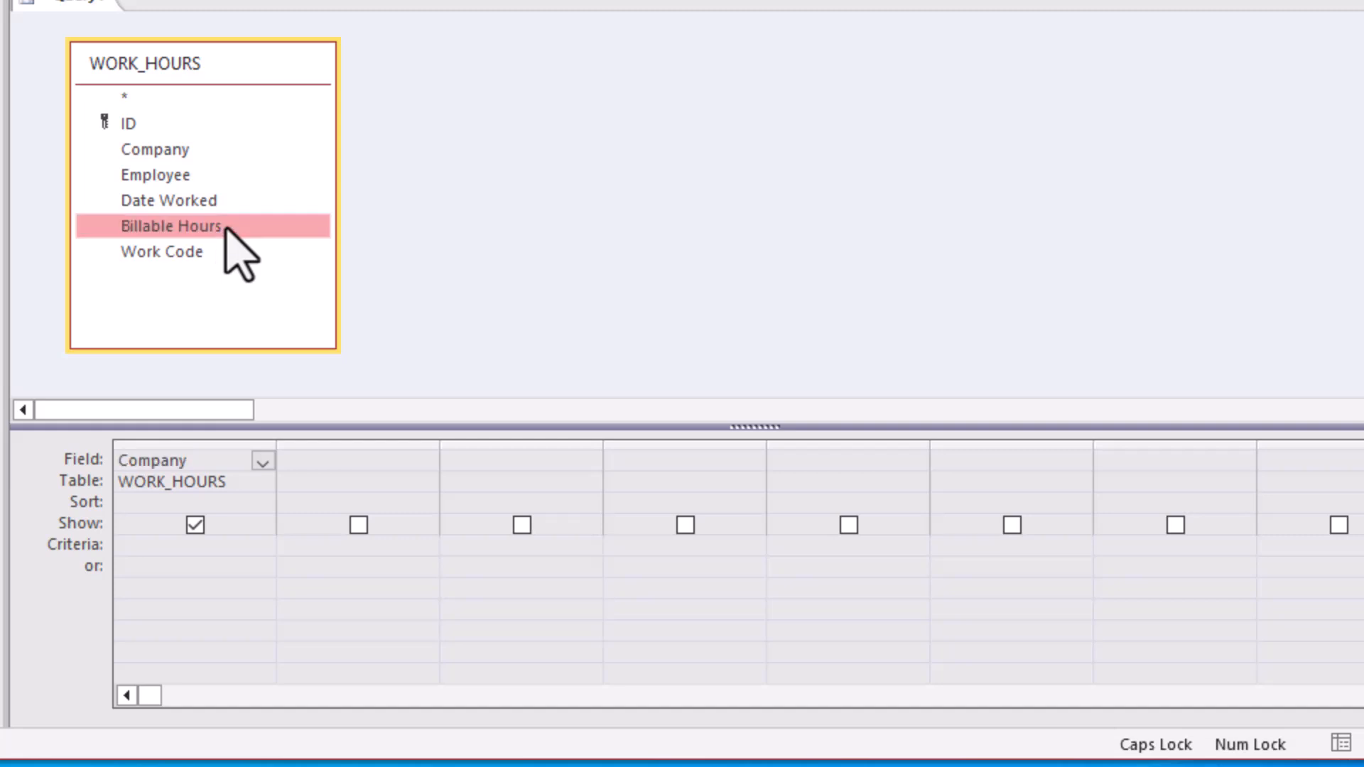
pyautogui.doubleClick(199, 132)
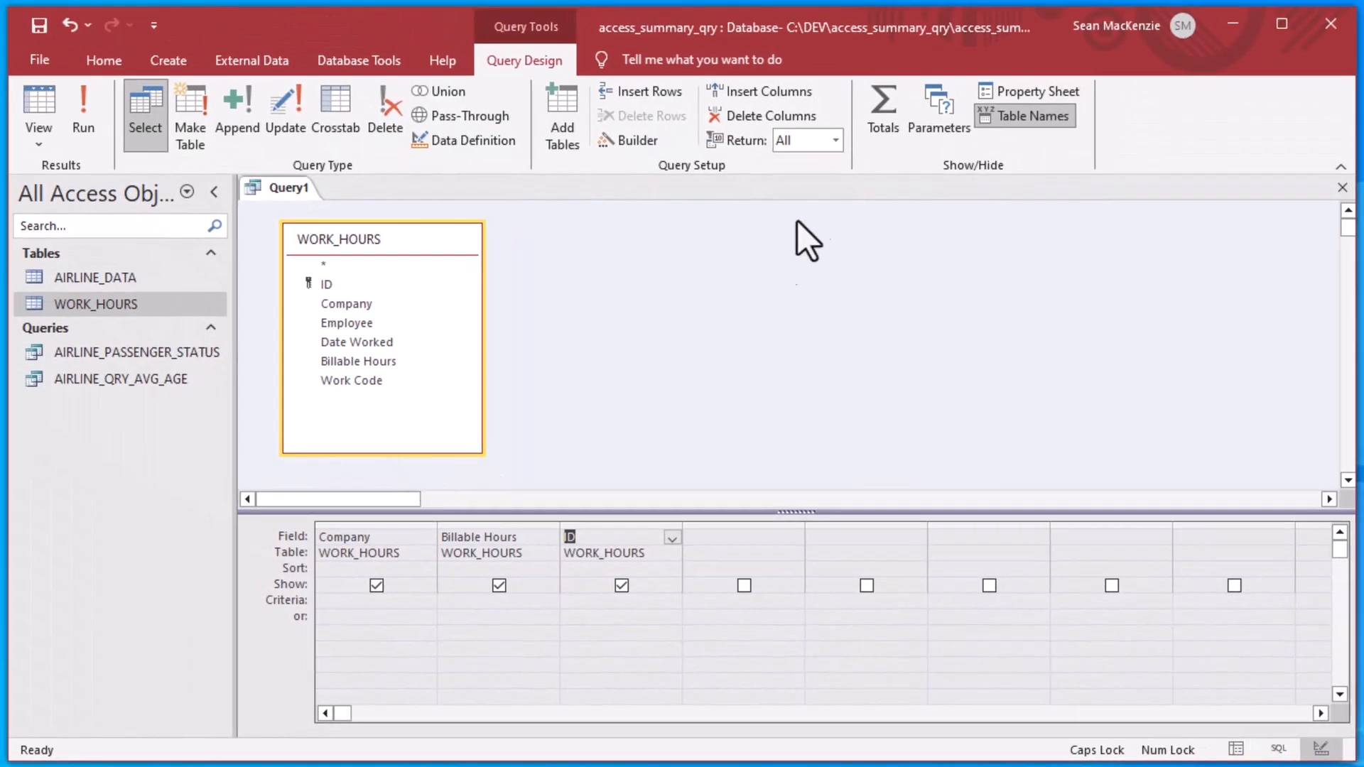
# Turn on totals, keeping Company as Group By, with Sum for Billable Hours and Count for ID
pyautogui.click(886, 128)
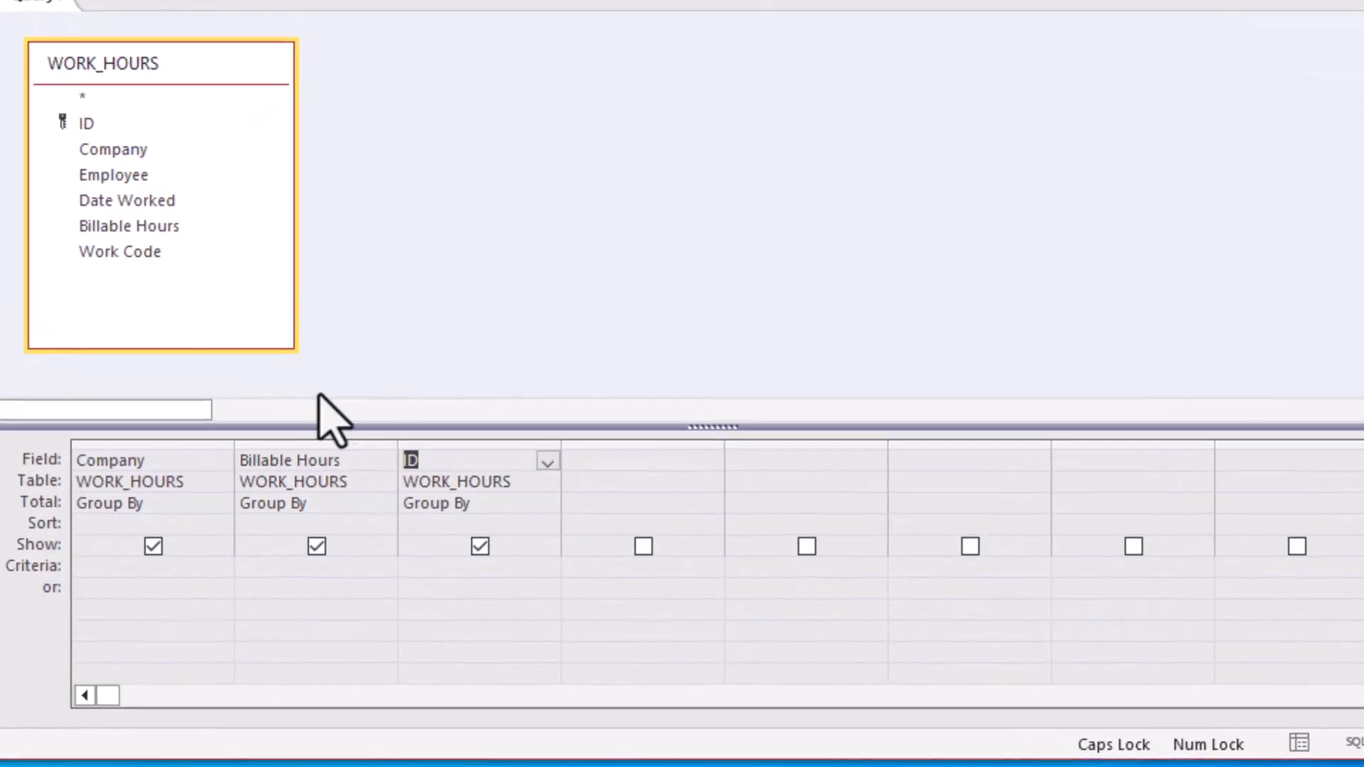
pyautogui.moveTo(156, 504); pyautogui.dragTo(62, 507)
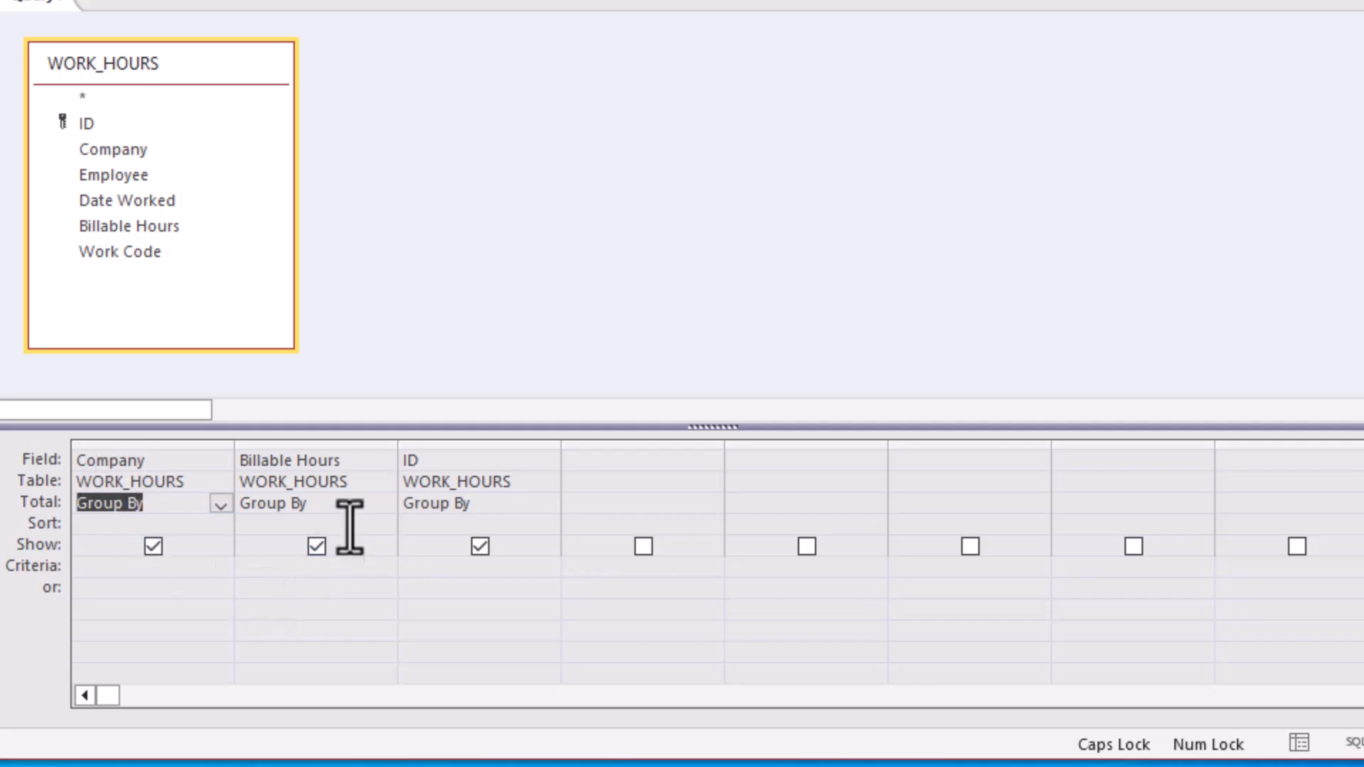
pyautogui.click(349, 503)
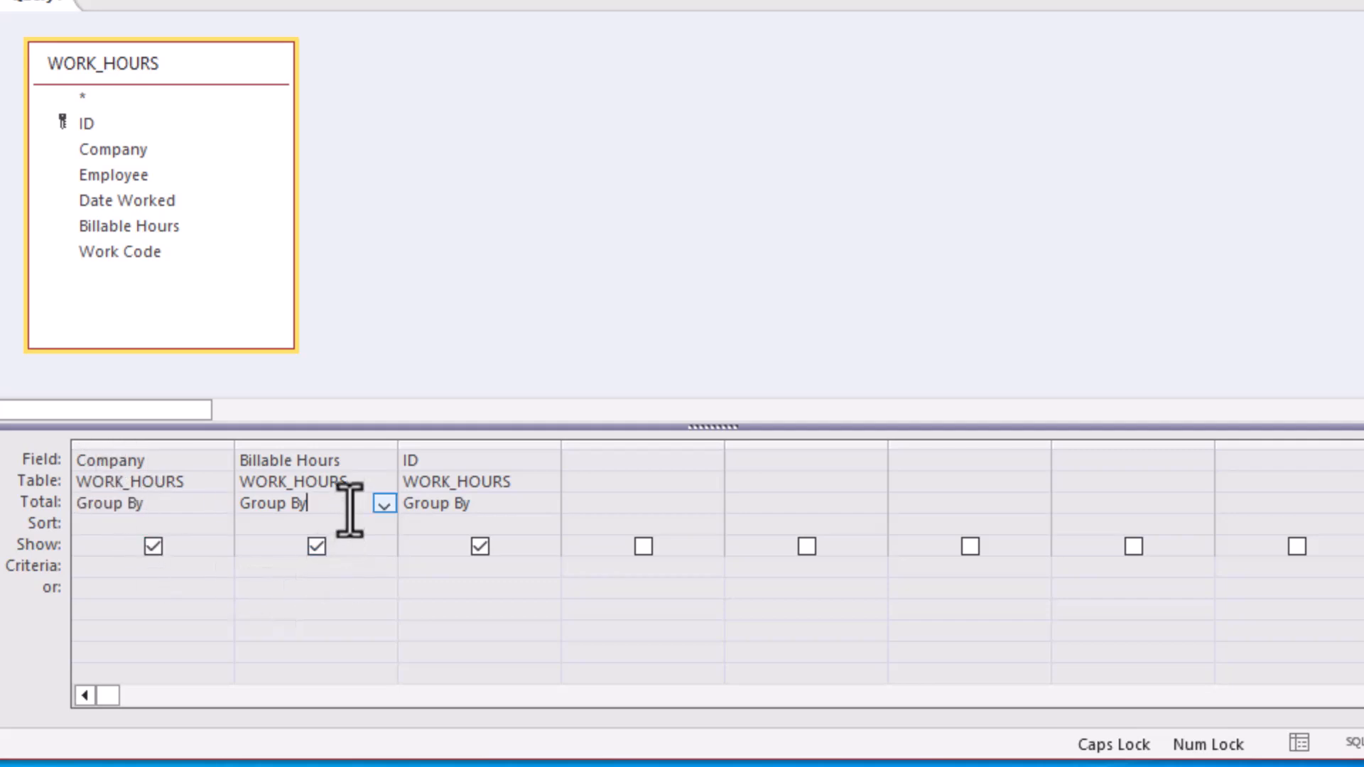
pyautogui.click(384, 505)
pyautogui.click(360, 546)
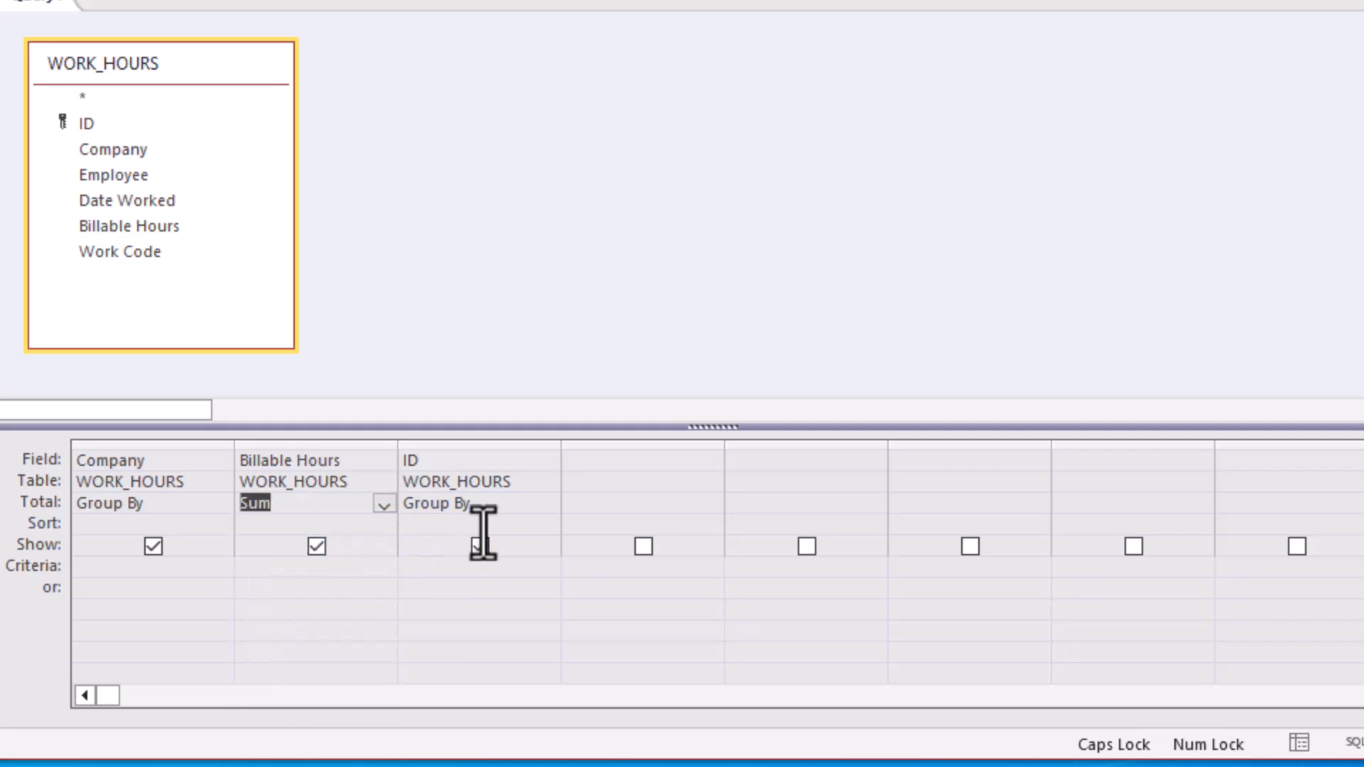
pyautogui.click(506, 510)
pyautogui.click(548, 505)
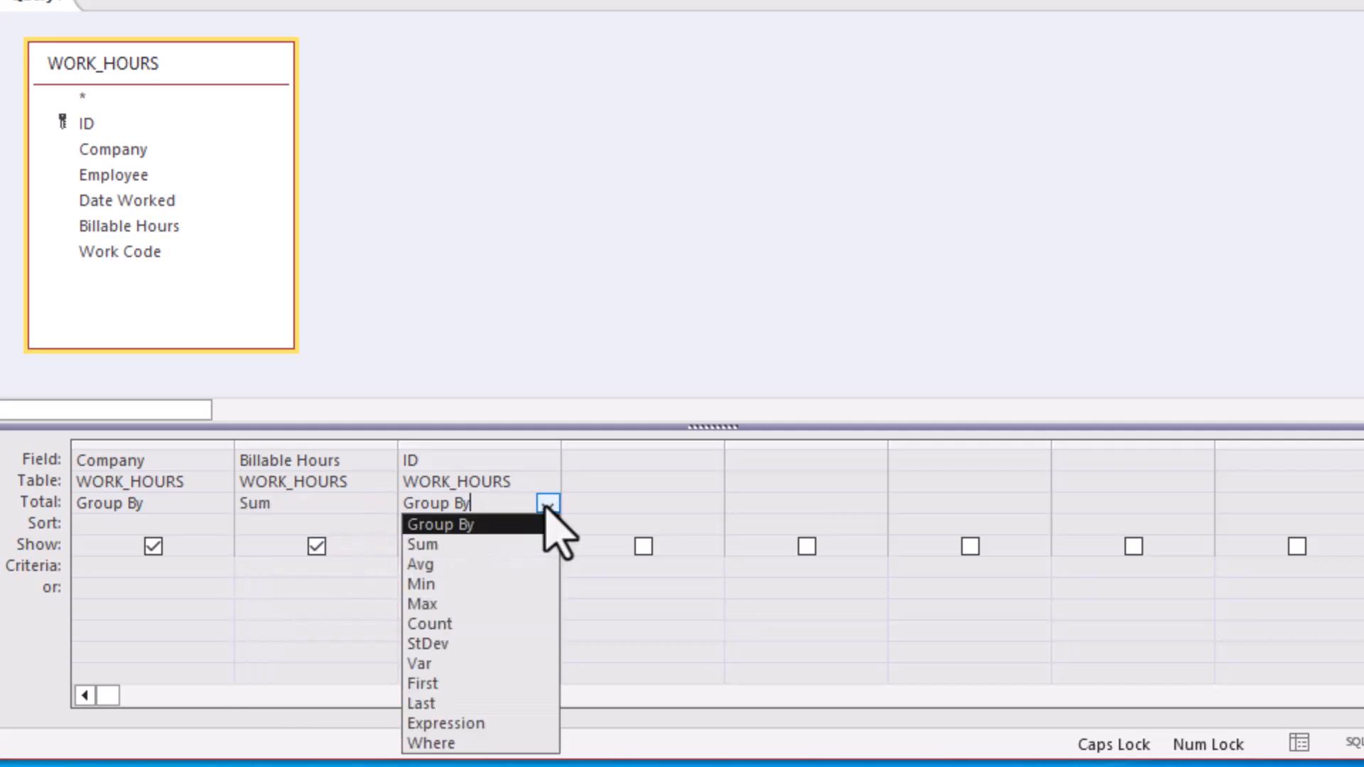
pyautogui.click(508, 624)
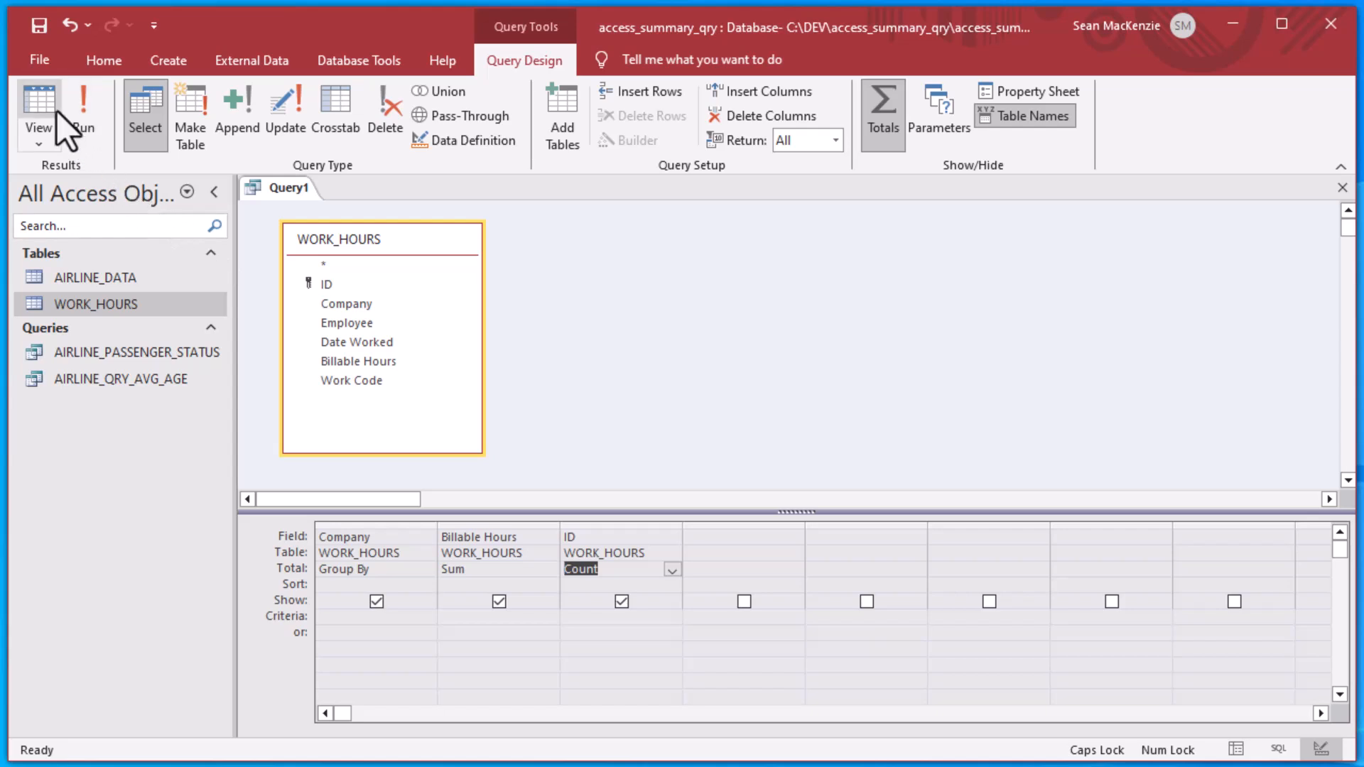
# Show the query in datasheet view and examine each company's summed billable hours and record count
pyautogui.click(36, 100)
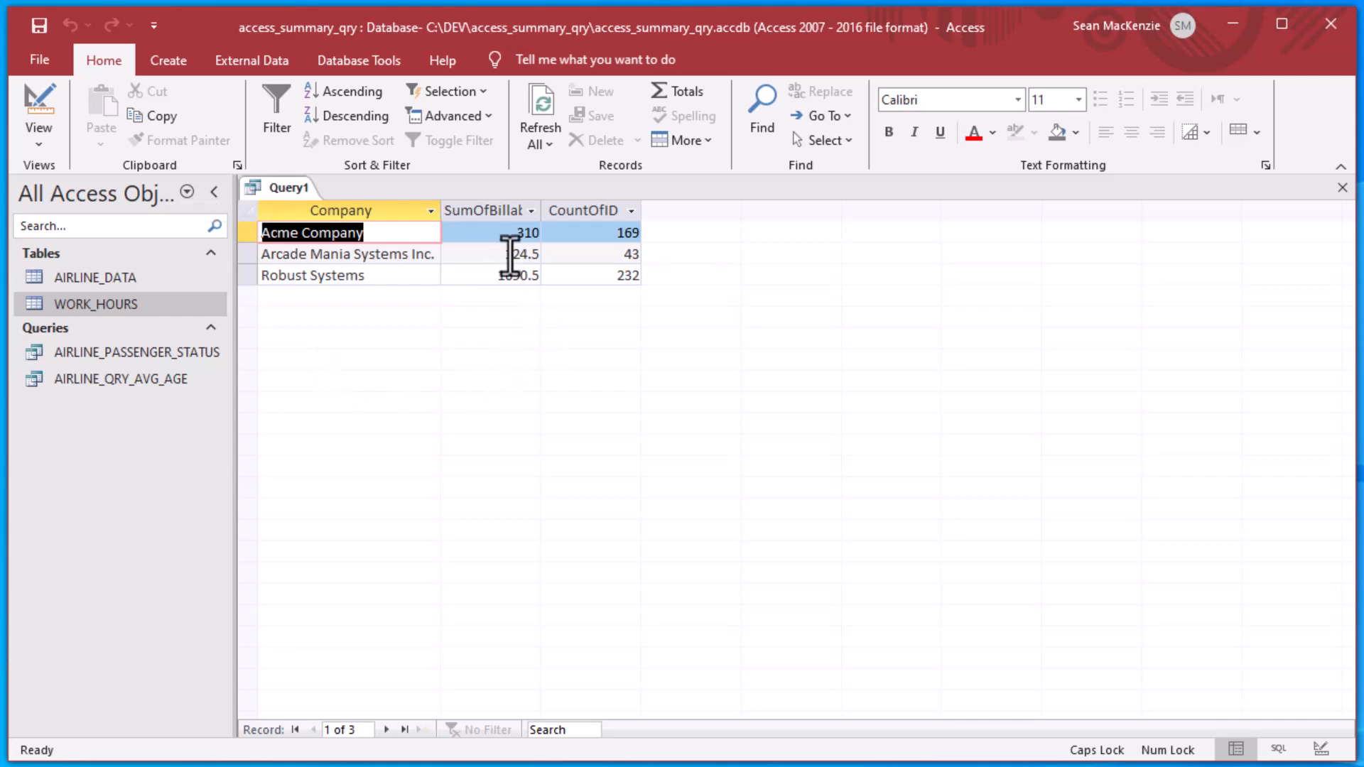
pyautogui.moveTo(509, 232); pyautogui.dragTo(545, 233)
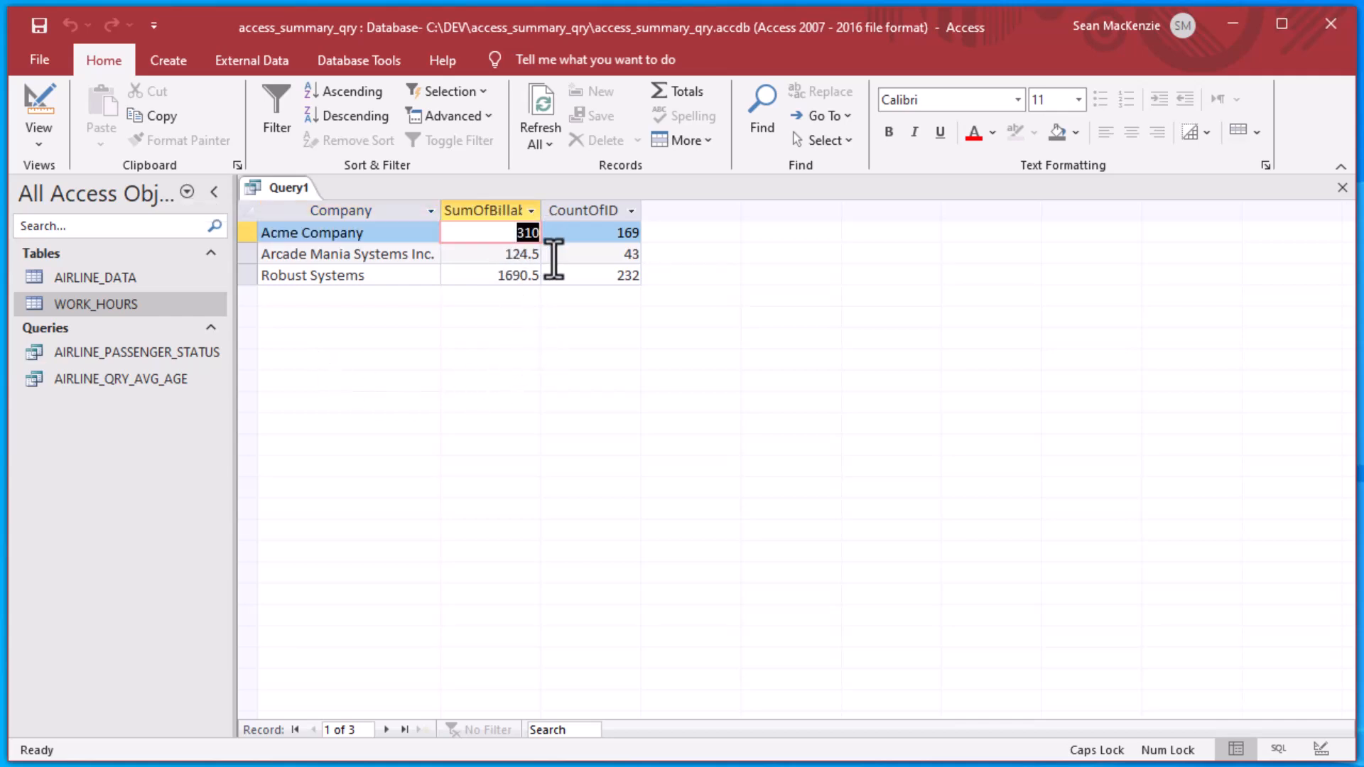
pyautogui.moveTo(598, 237); pyautogui.dragTo(653, 245)
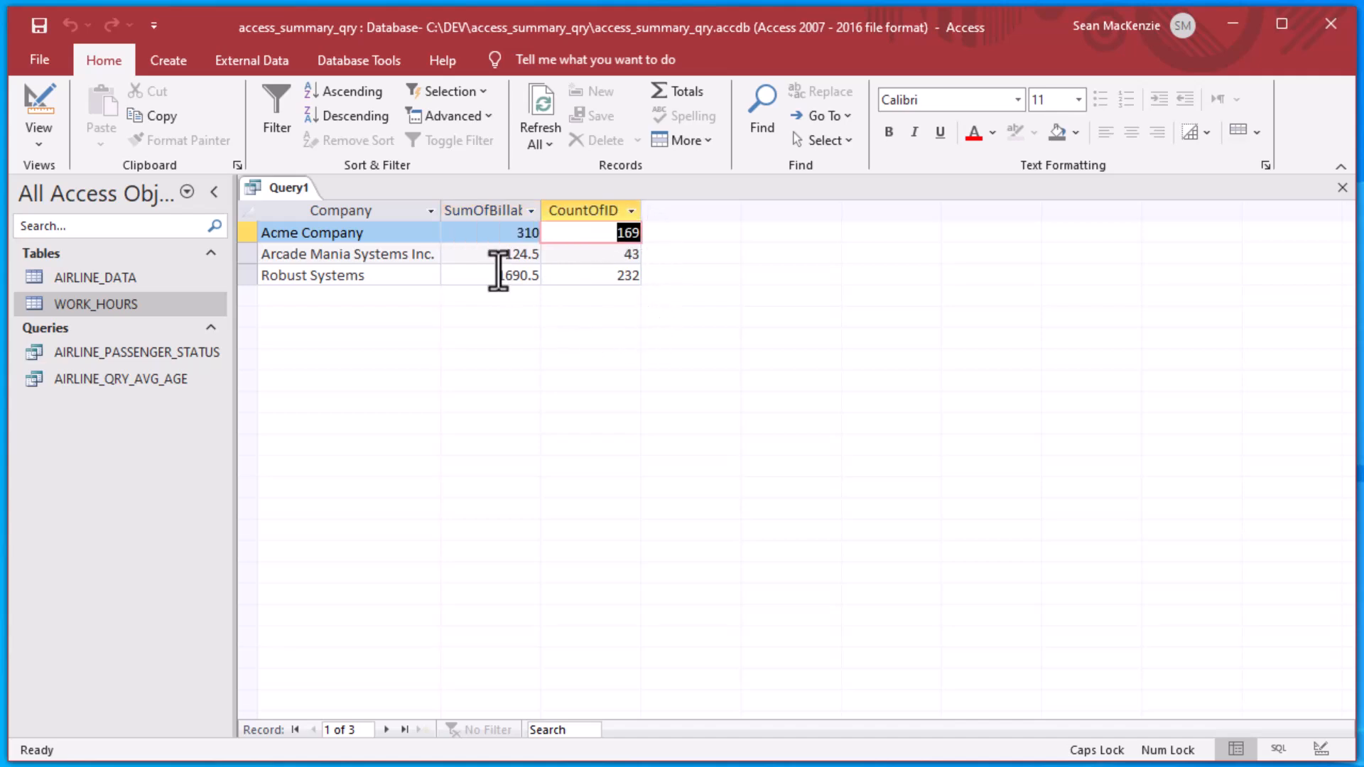
pyautogui.moveTo(490, 258); pyautogui.dragTo(659, 258)
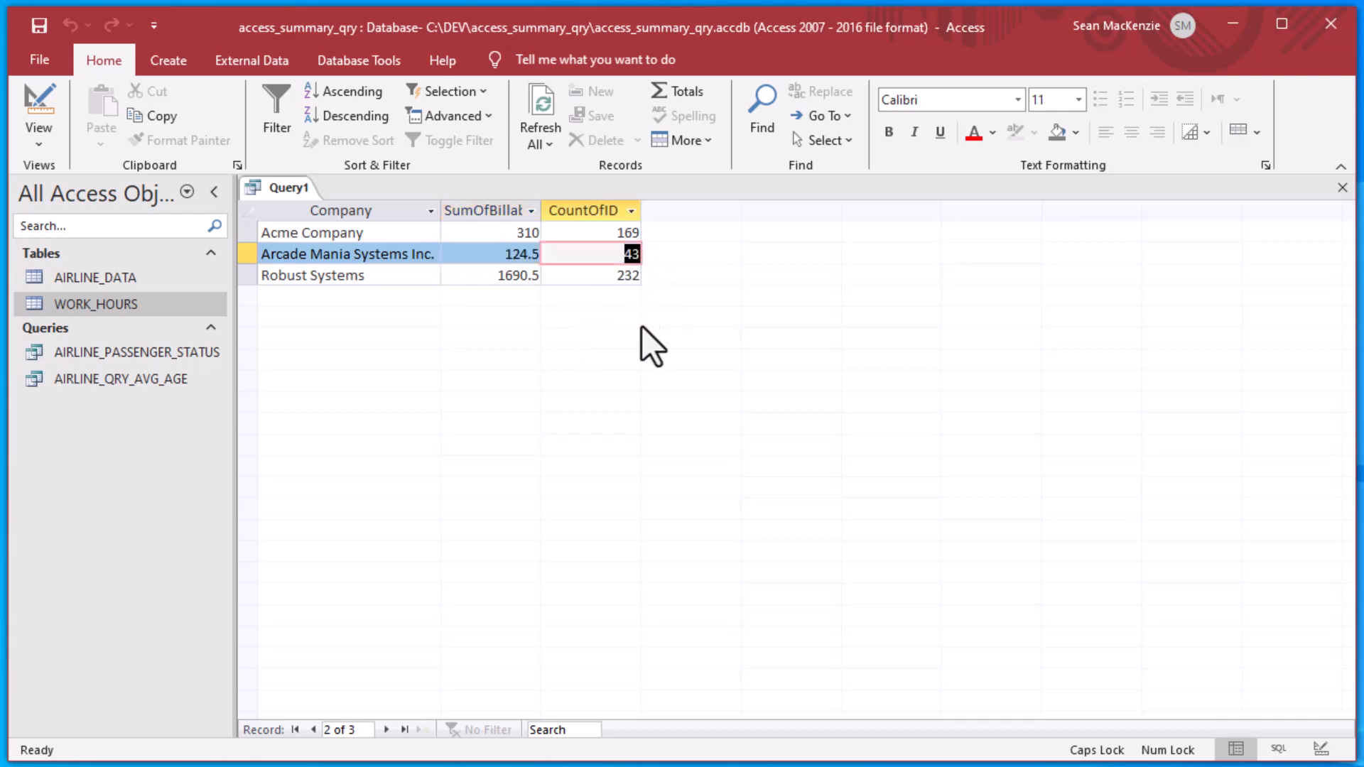
pyautogui.moveTo(488, 275); pyautogui.dragTo(648, 280)
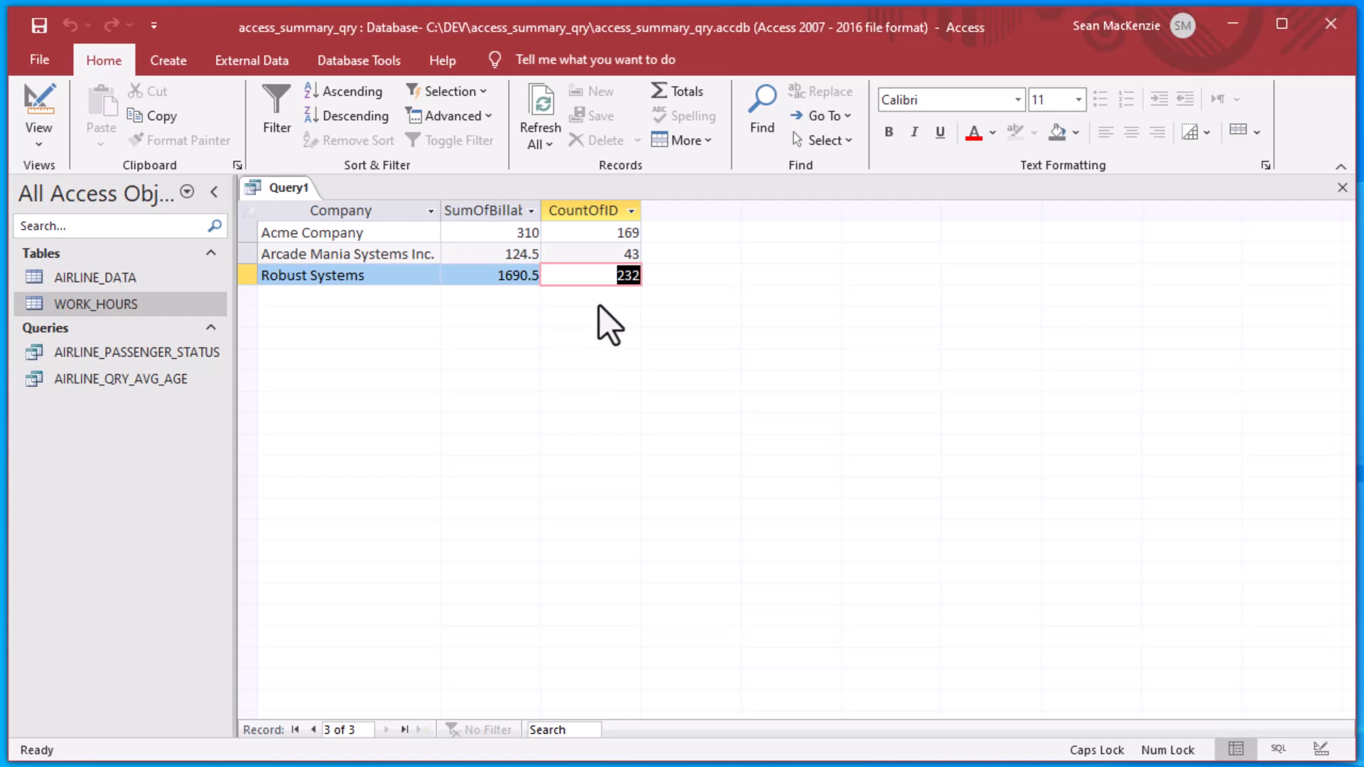
# Return to design view and insert a second Billable Hours column before ID with its Total set to Avg
pyautogui.click(36, 95)
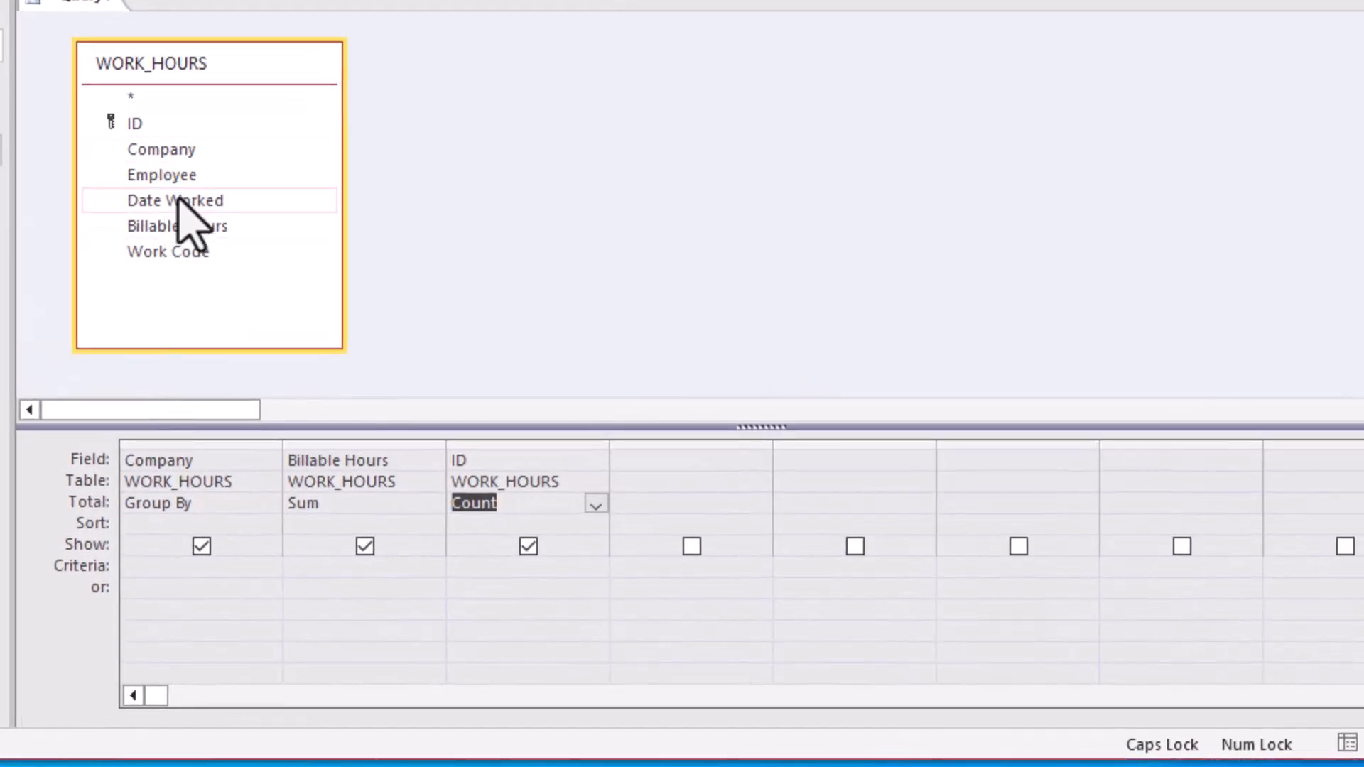
pyautogui.moveTo(167, 226); pyautogui.dragTo(492, 471)
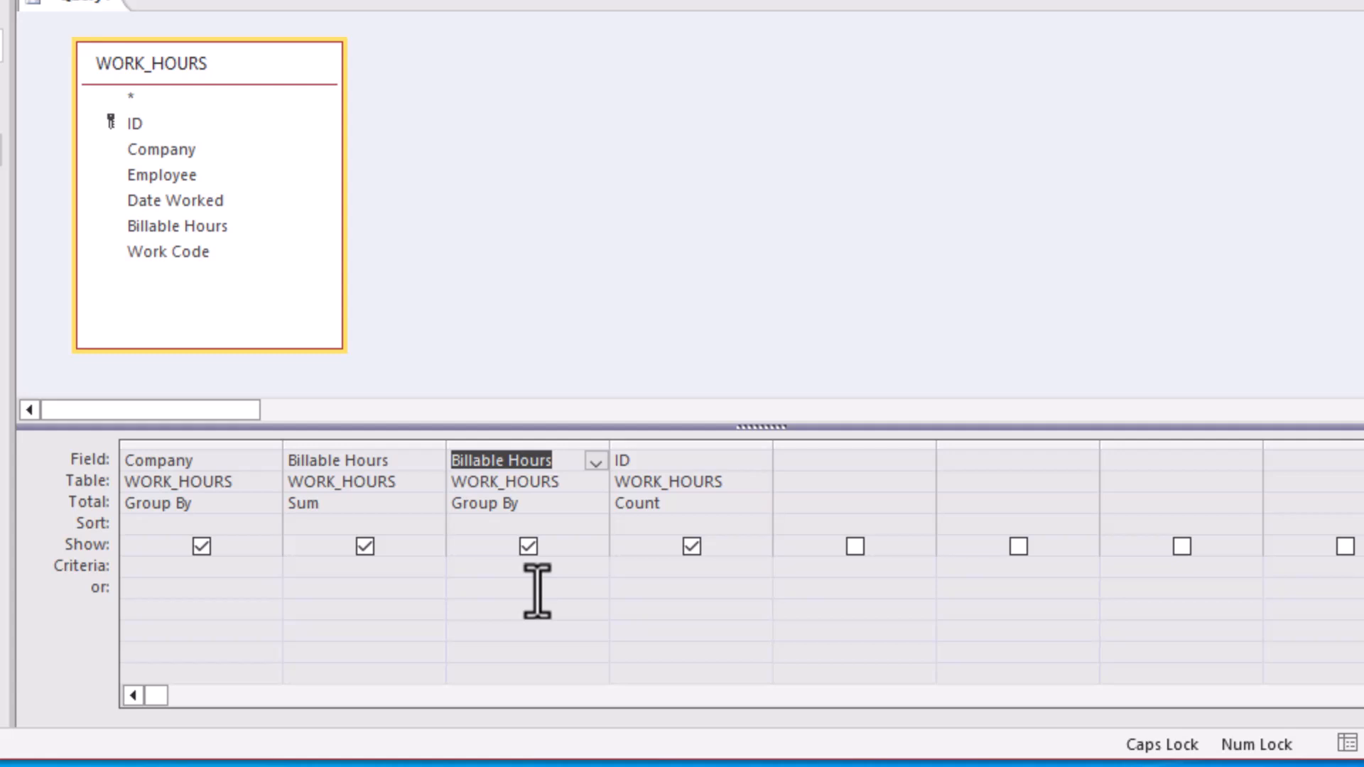
pyautogui.click(558, 503)
pyautogui.click(596, 504)
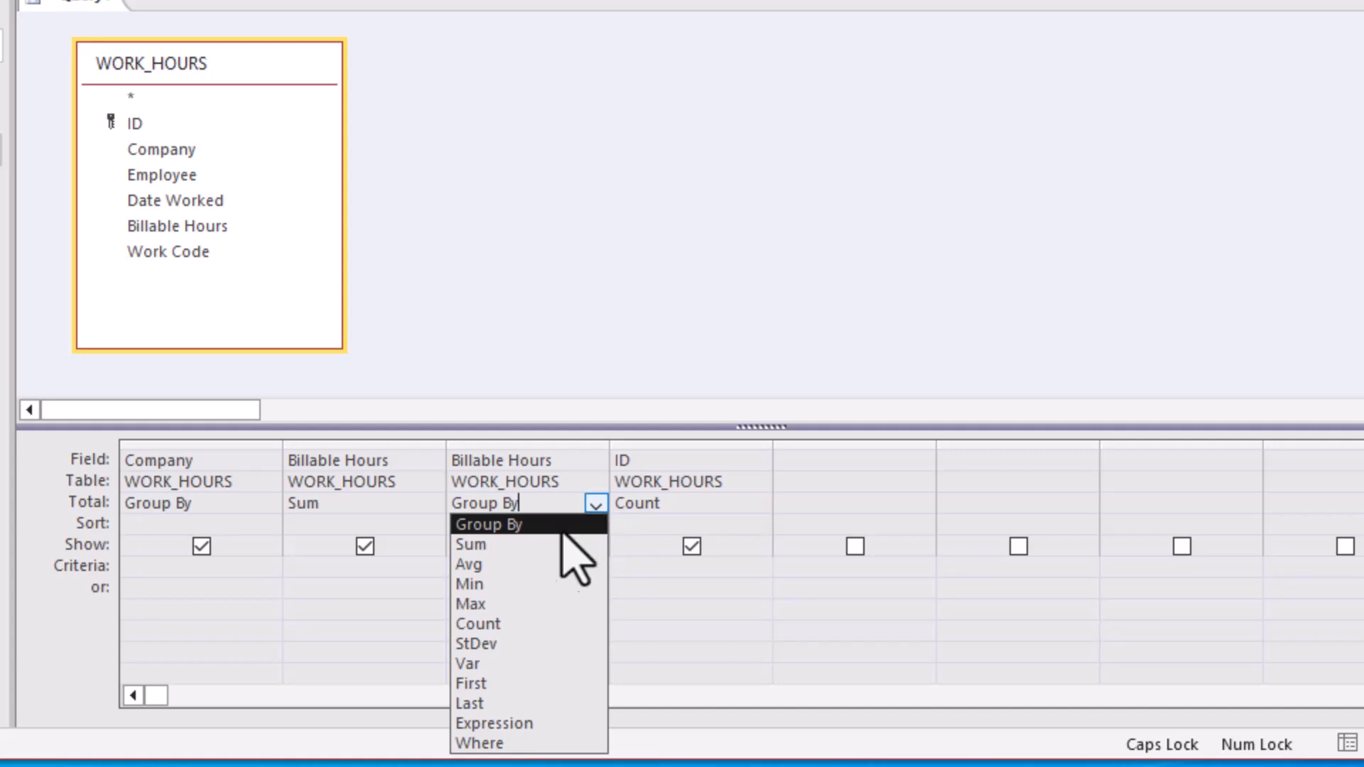
pyautogui.click(543, 563)
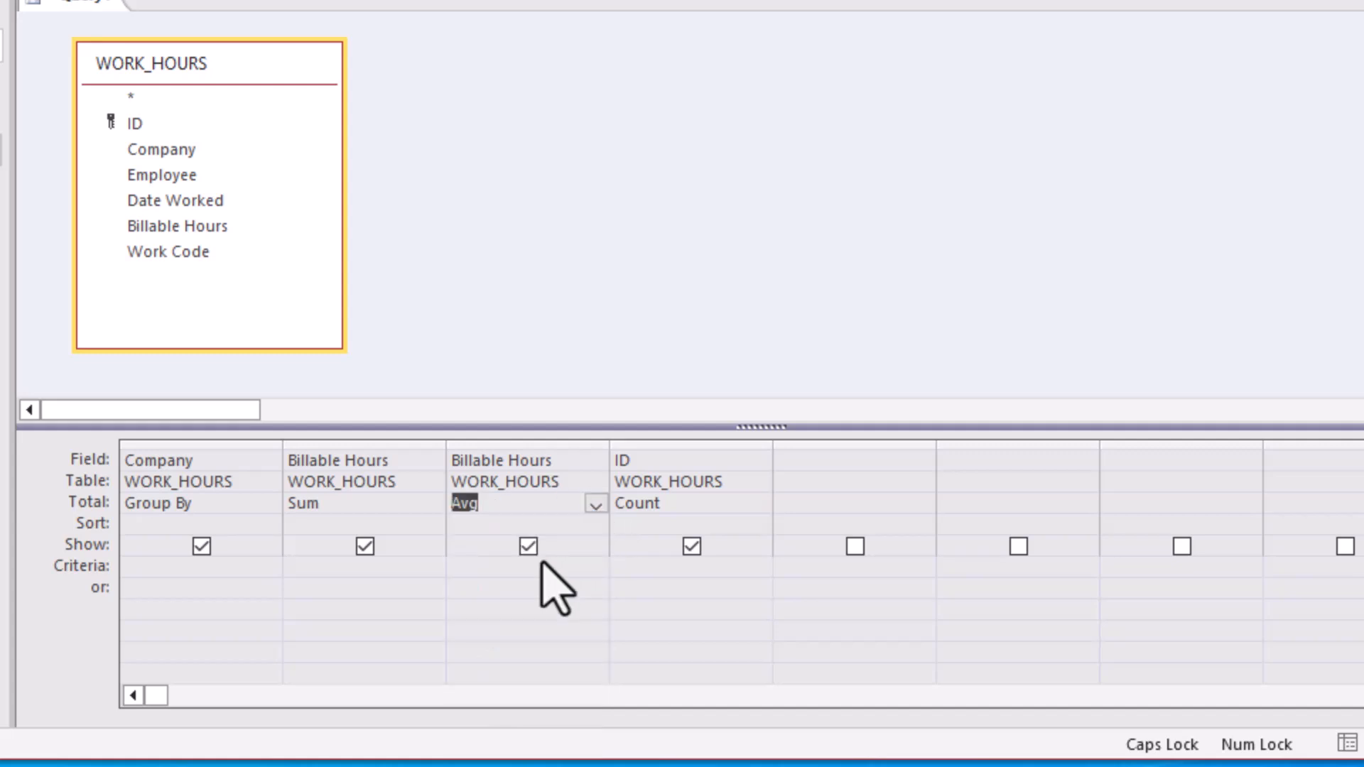
# Review the field and Total setting of all four grid columns, from Company through ID
pyautogui.click(193, 509)
pyautogui.click(190, 458)
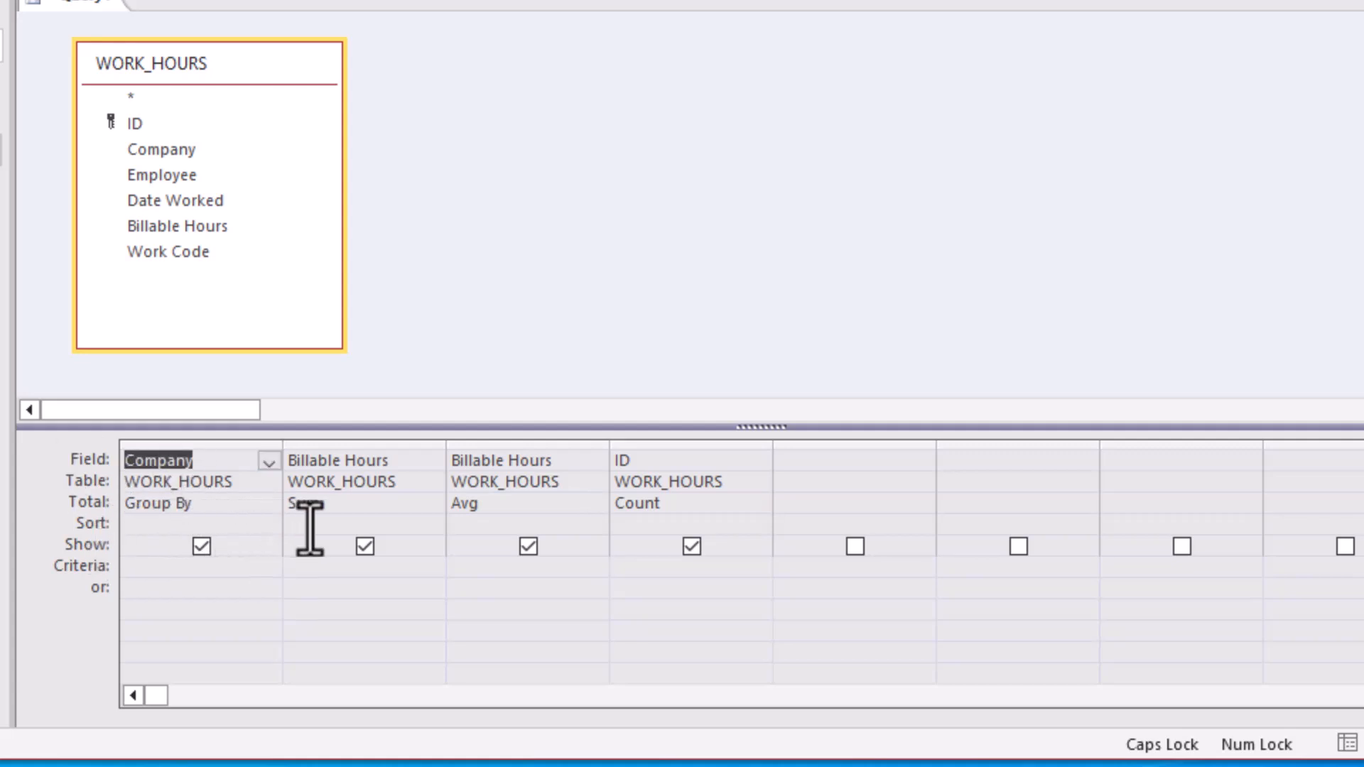
pyautogui.click(340, 505)
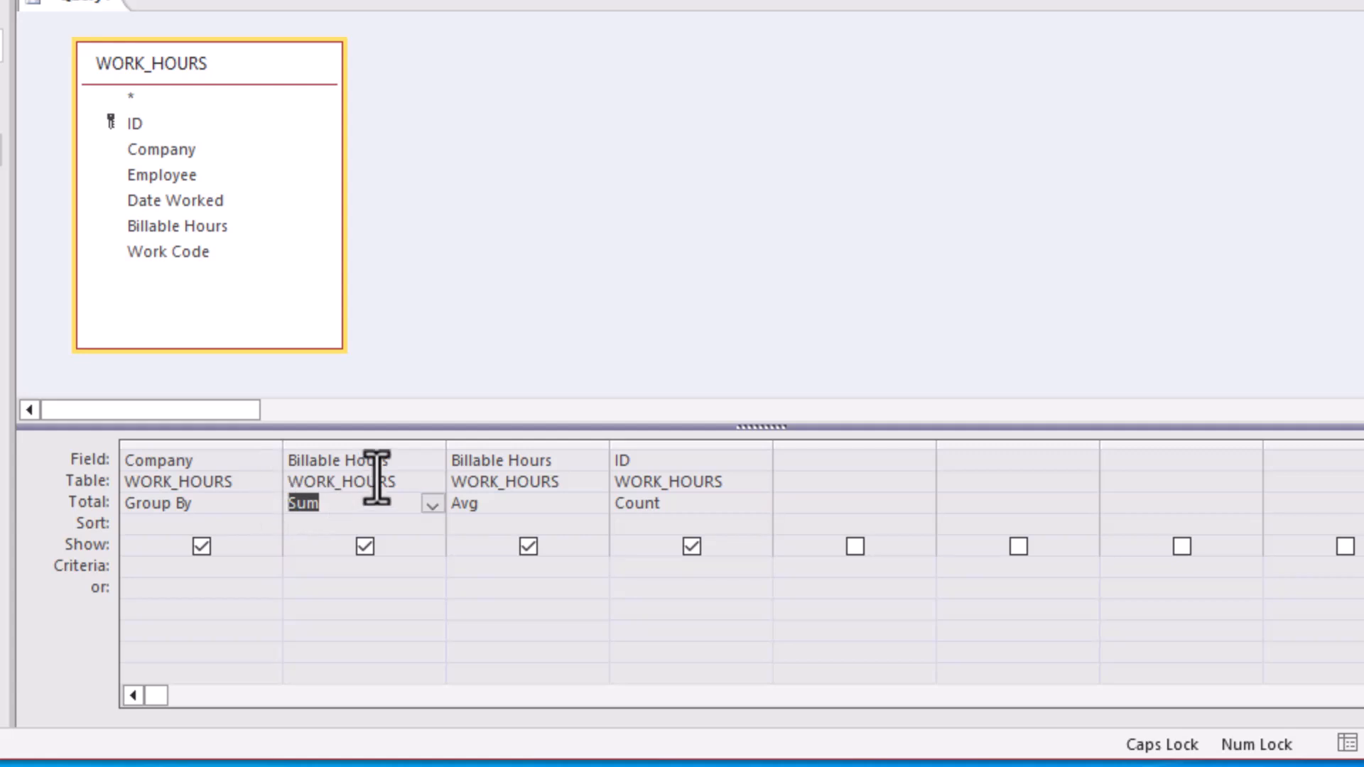
pyautogui.click(371, 460)
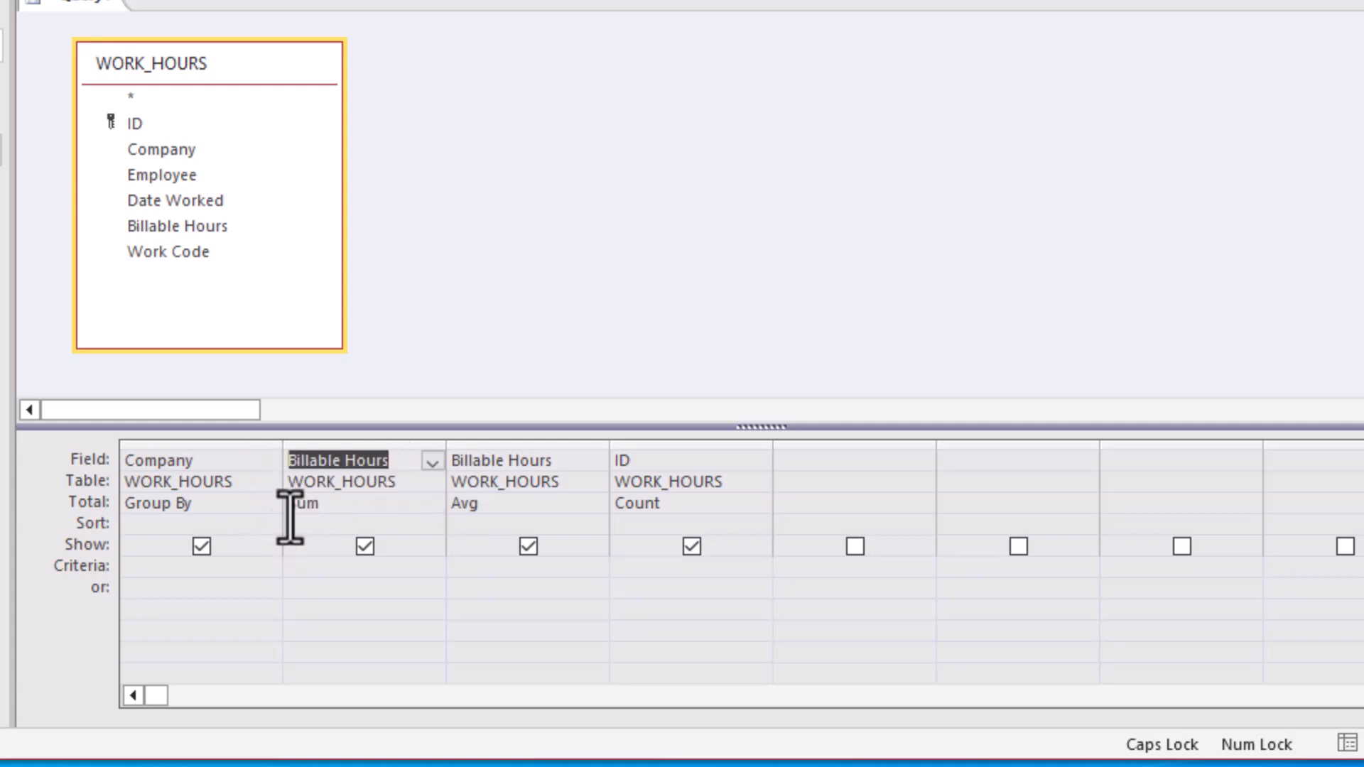
pyautogui.click(483, 506)
pyautogui.click(566, 463)
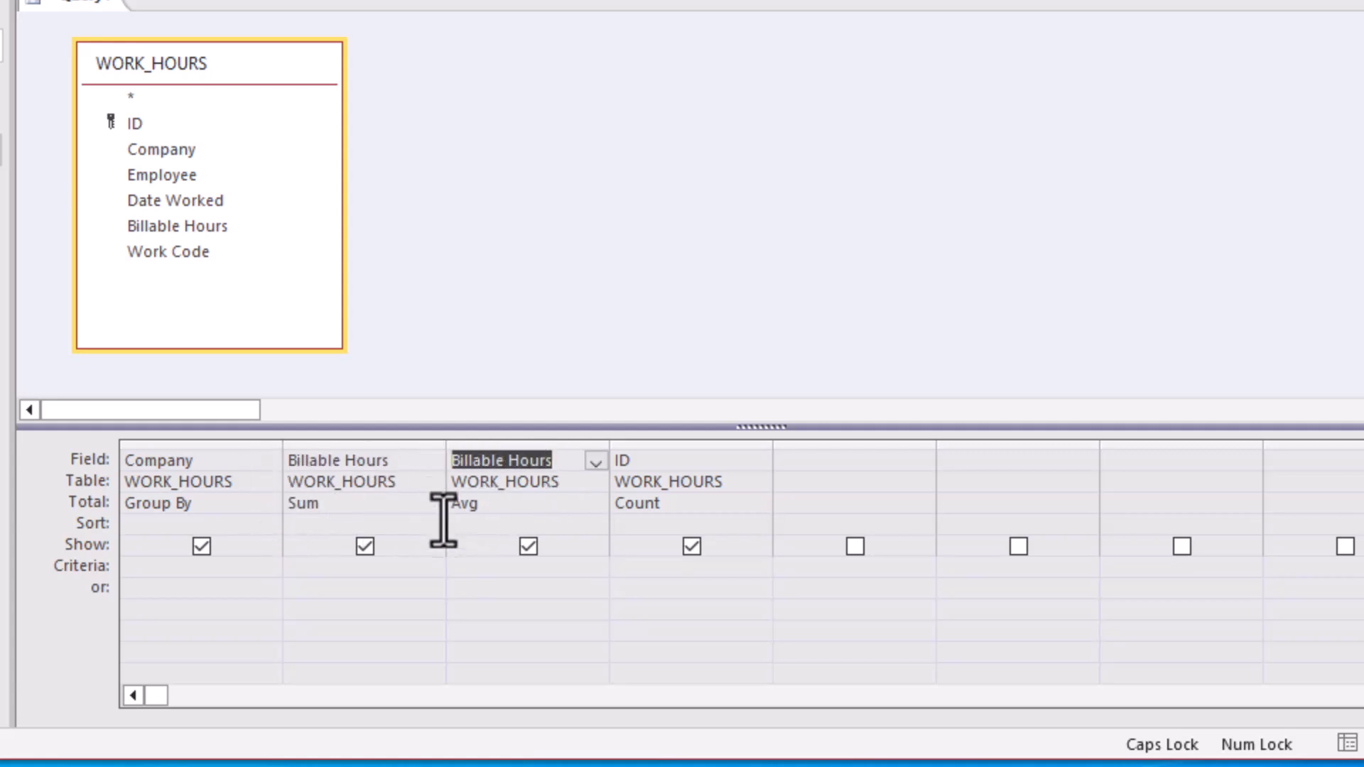
pyautogui.click(665, 502)
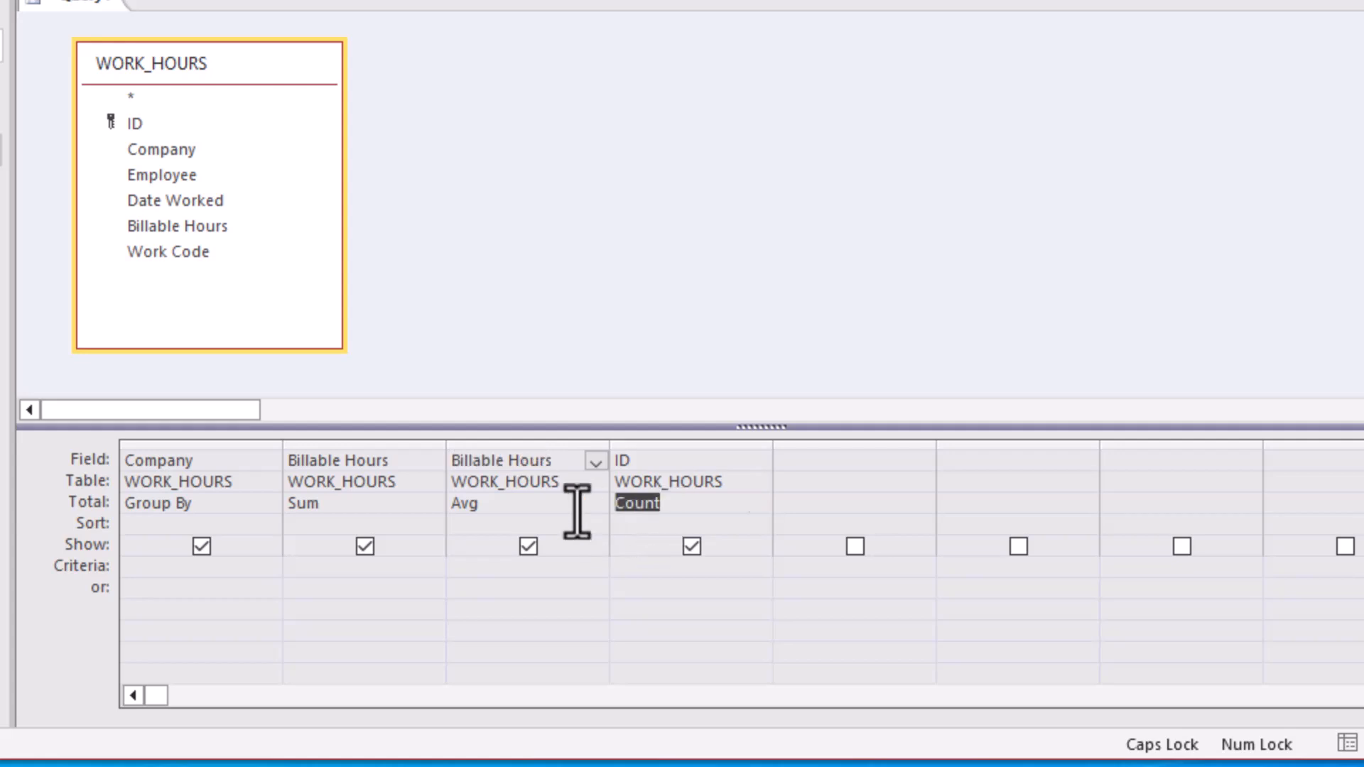
pyautogui.click(645, 460)
pyautogui.click(224, 570)
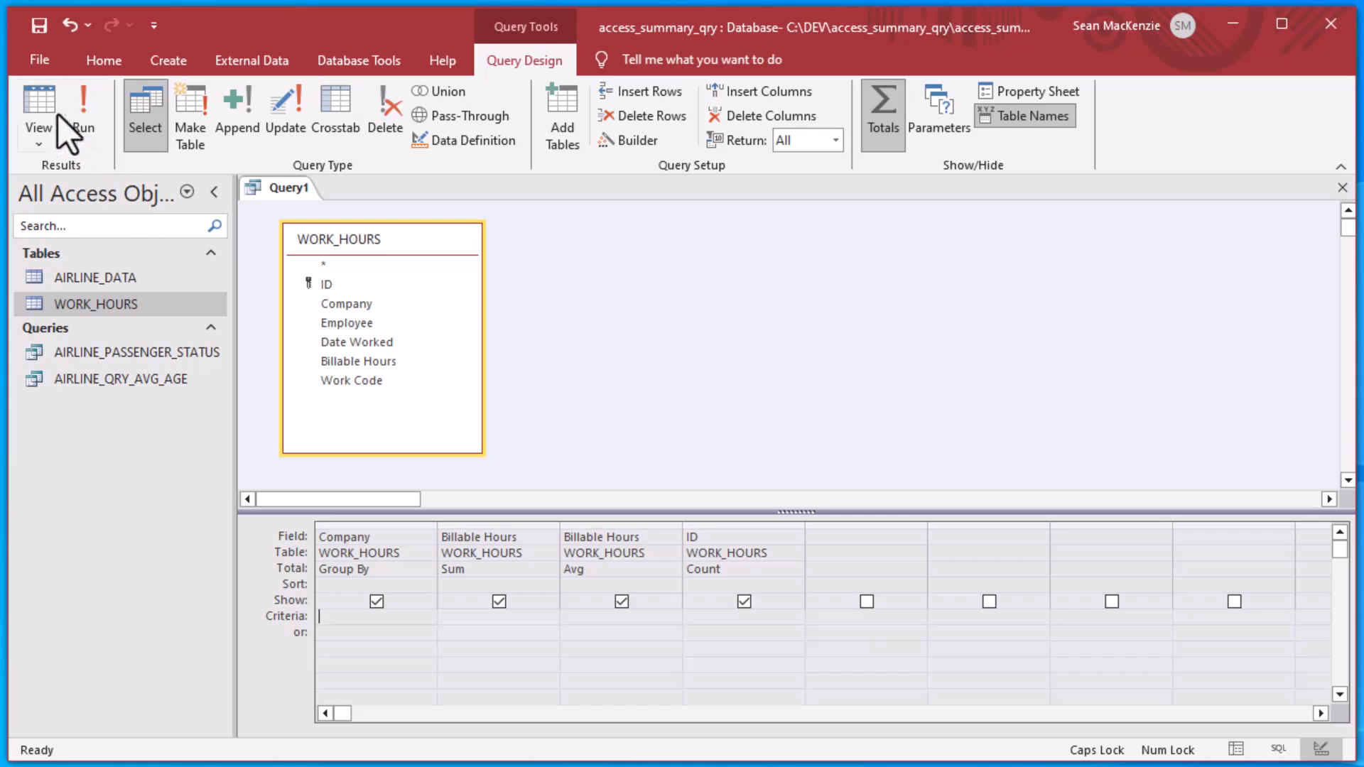
# Examine the average billable hours per company in datasheet view, adjusting that column's width, and return to design view
pyautogui.click(31, 104)
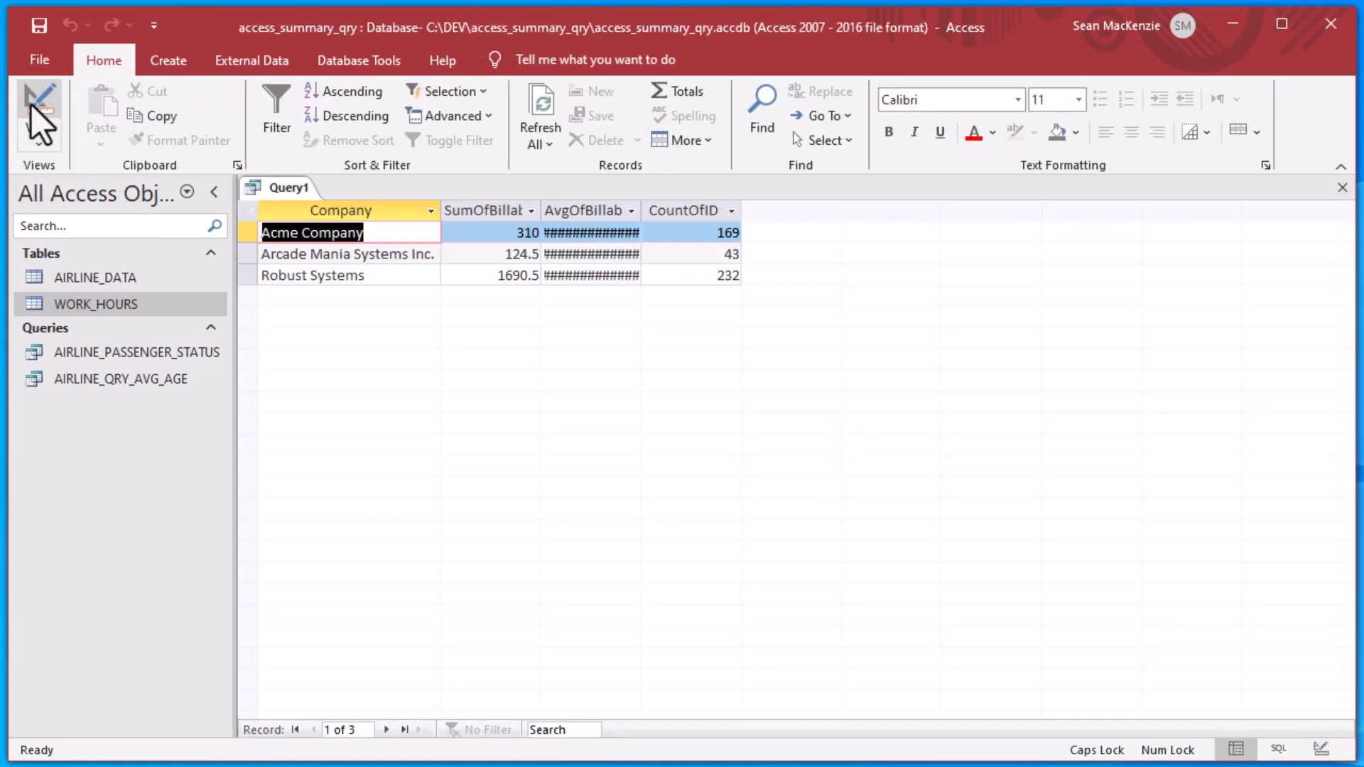
pyautogui.doubleClick(642, 210)
pyautogui.moveTo(582, 238); pyautogui.dragTo(710, 349)
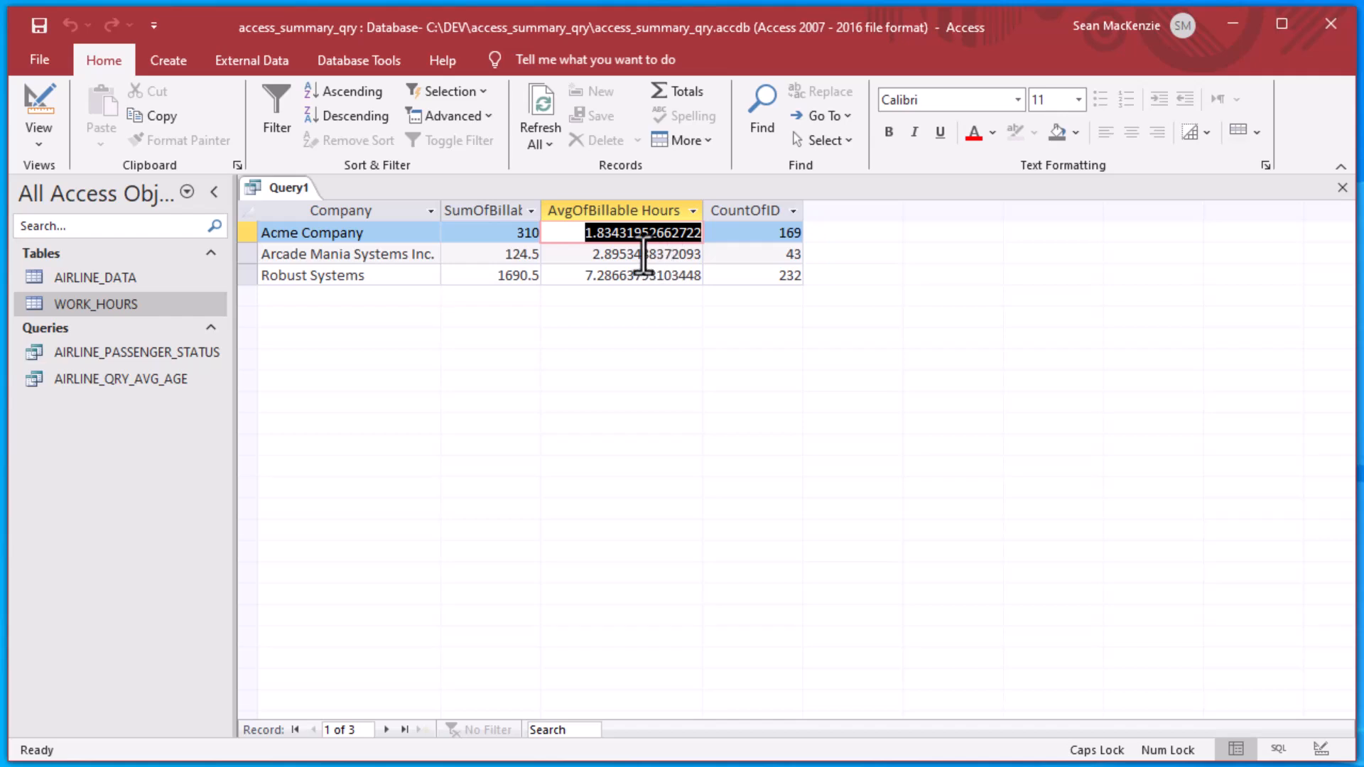
pyautogui.moveTo(703, 214); pyautogui.dragTo(659, 215)
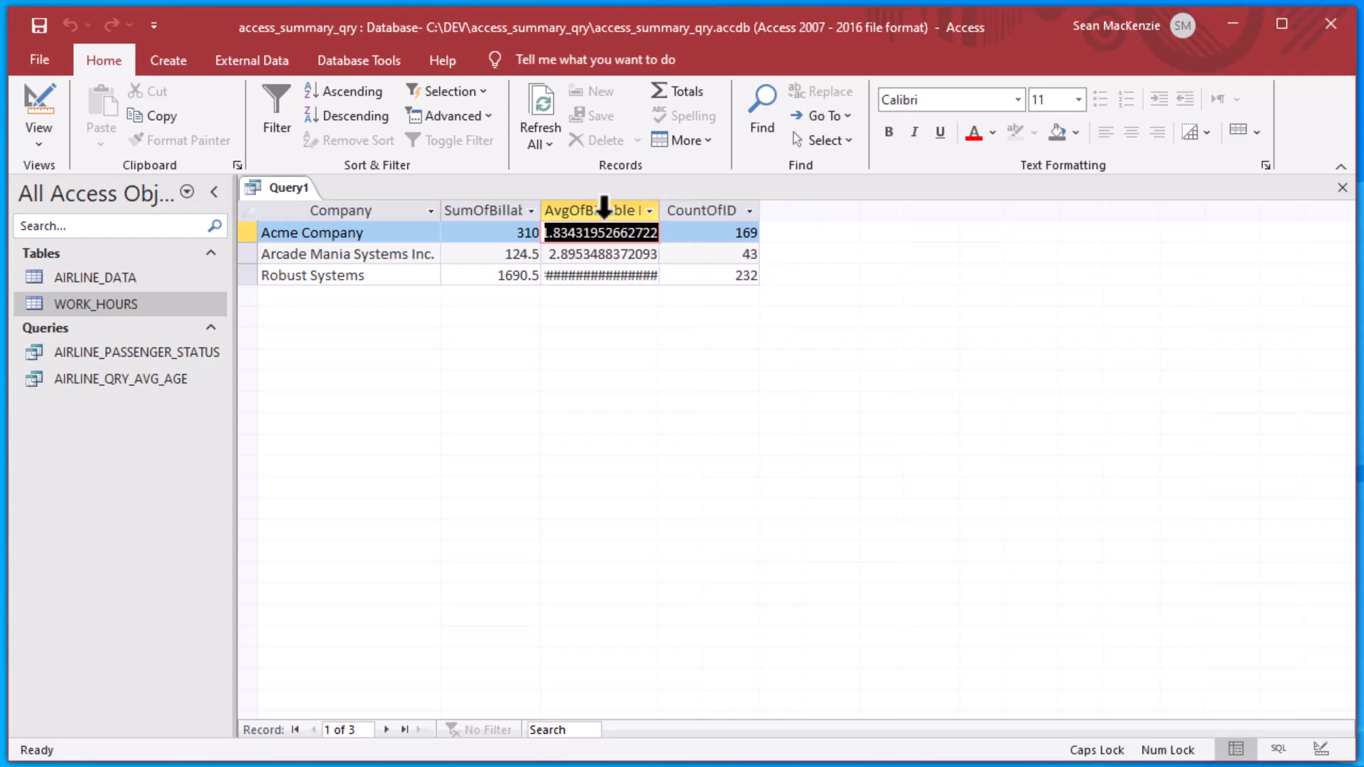
pyautogui.click(38, 100)
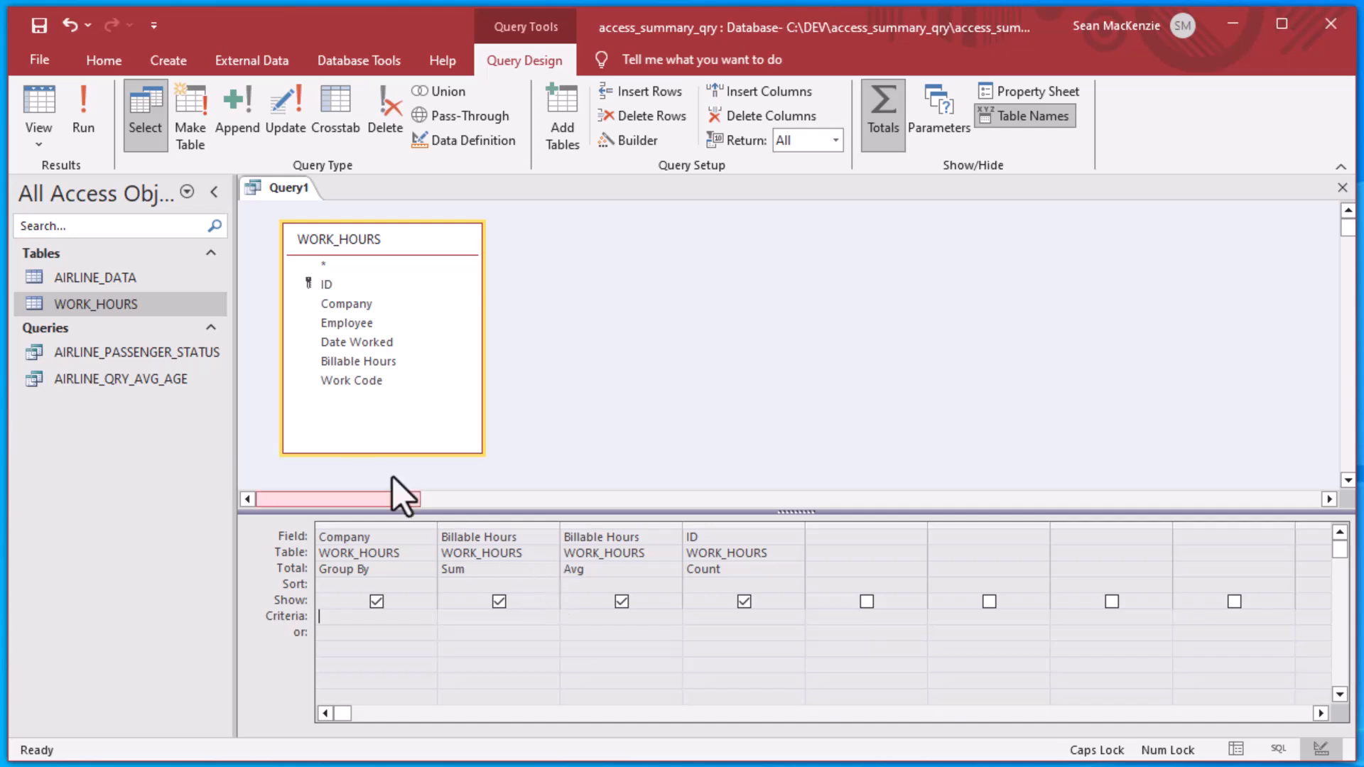
# Show the query in datasheet view, fit the average column's width, and compare each company's summed hours, average hours and record count
pyautogui.click(36, 106)
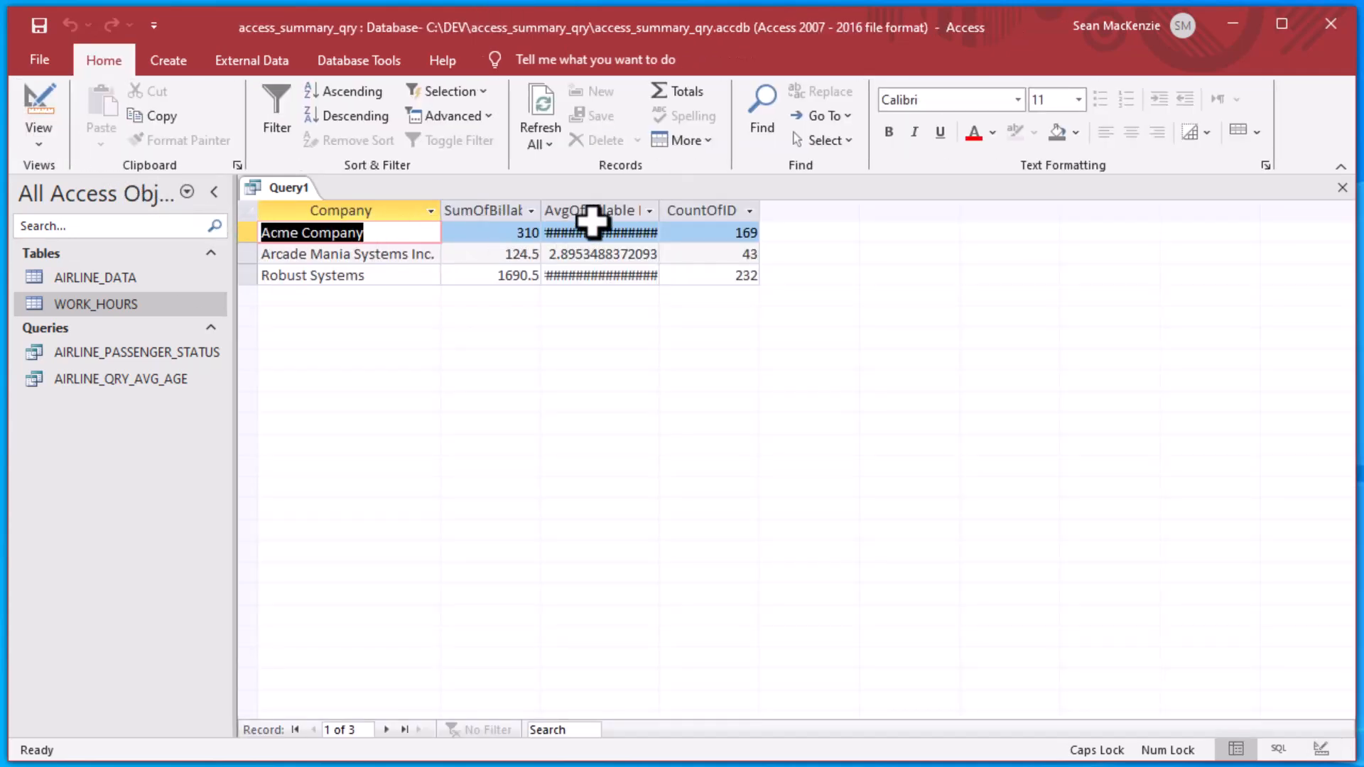
pyautogui.doubleClick(659, 209)
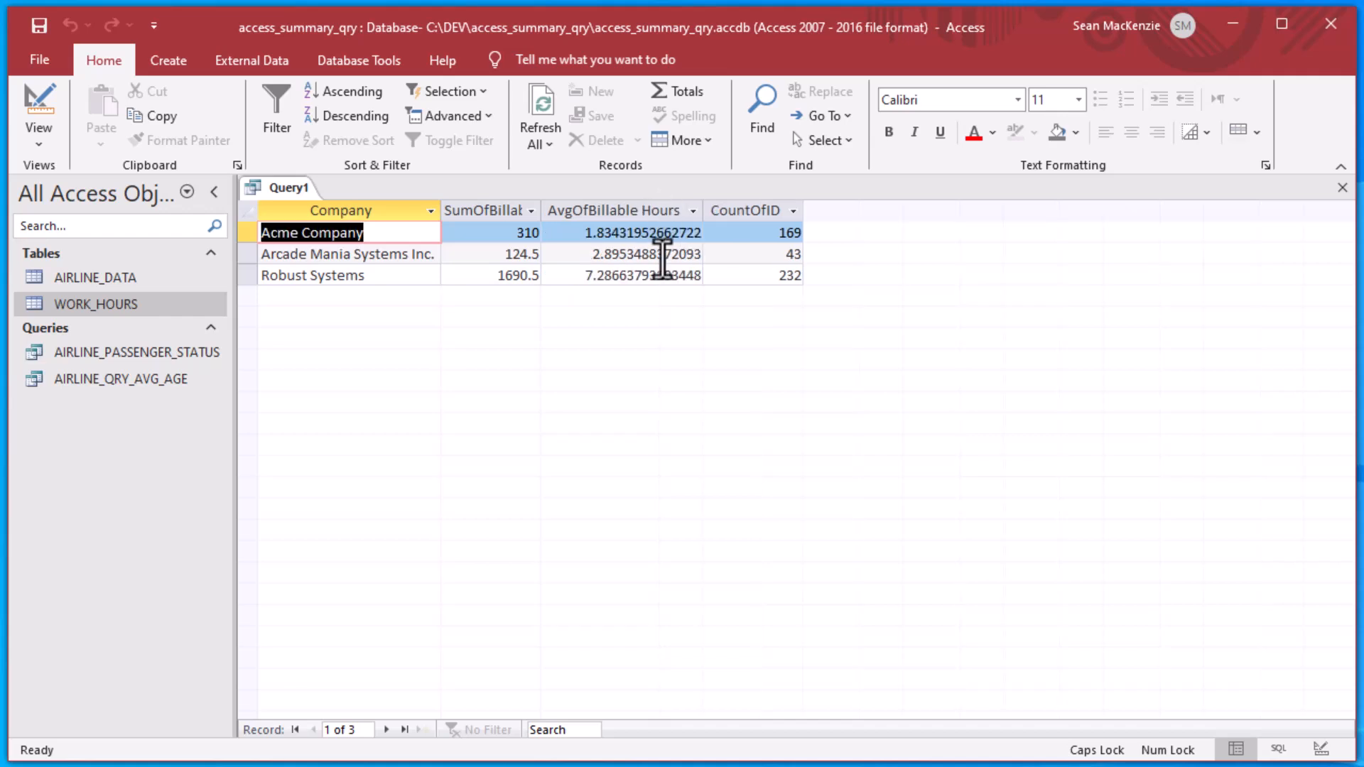
pyautogui.moveTo(573, 242); pyautogui.dragTo(701, 257)
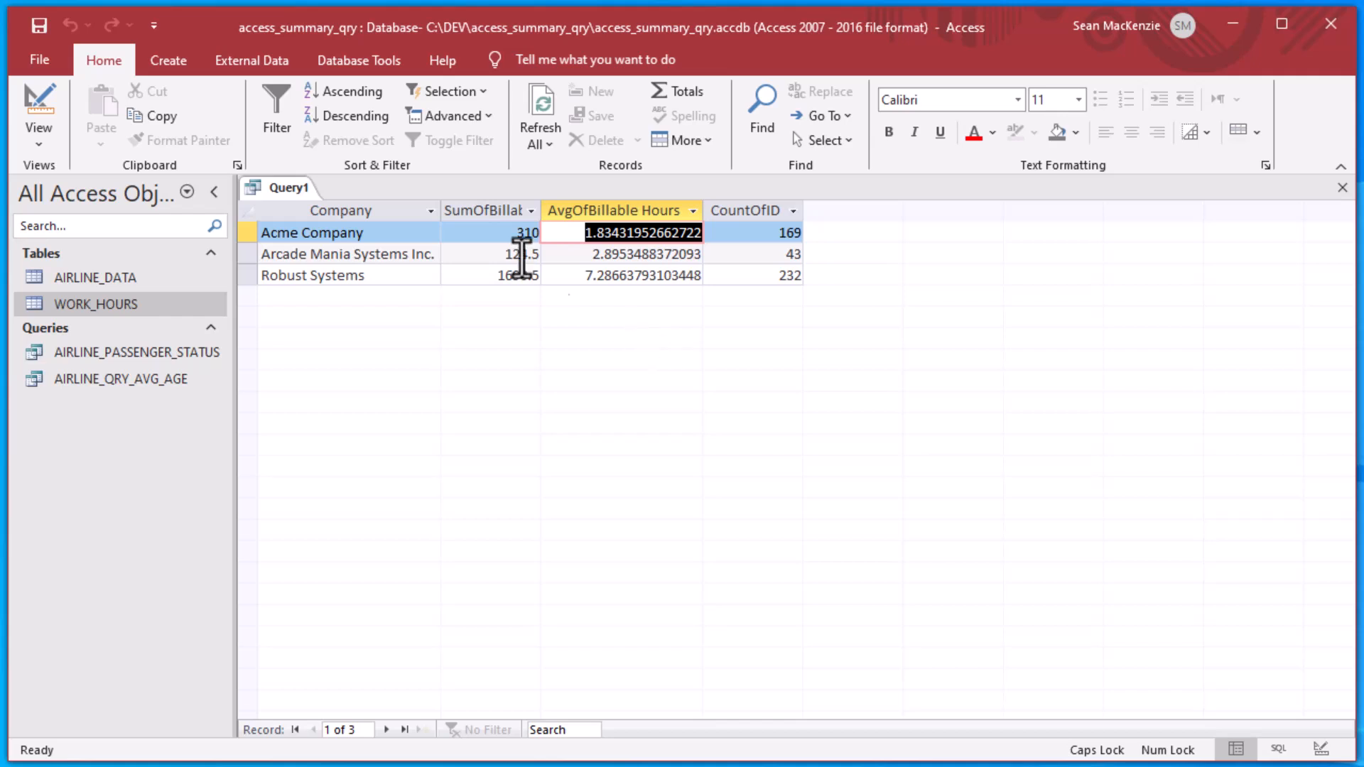
pyautogui.moveTo(503, 234); pyautogui.dragTo(706, 241)
pyautogui.moveTo(497, 258); pyautogui.dragTo(713, 259)
pyautogui.moveTo(475, 276); pyautogui.dragTo(705, 275)
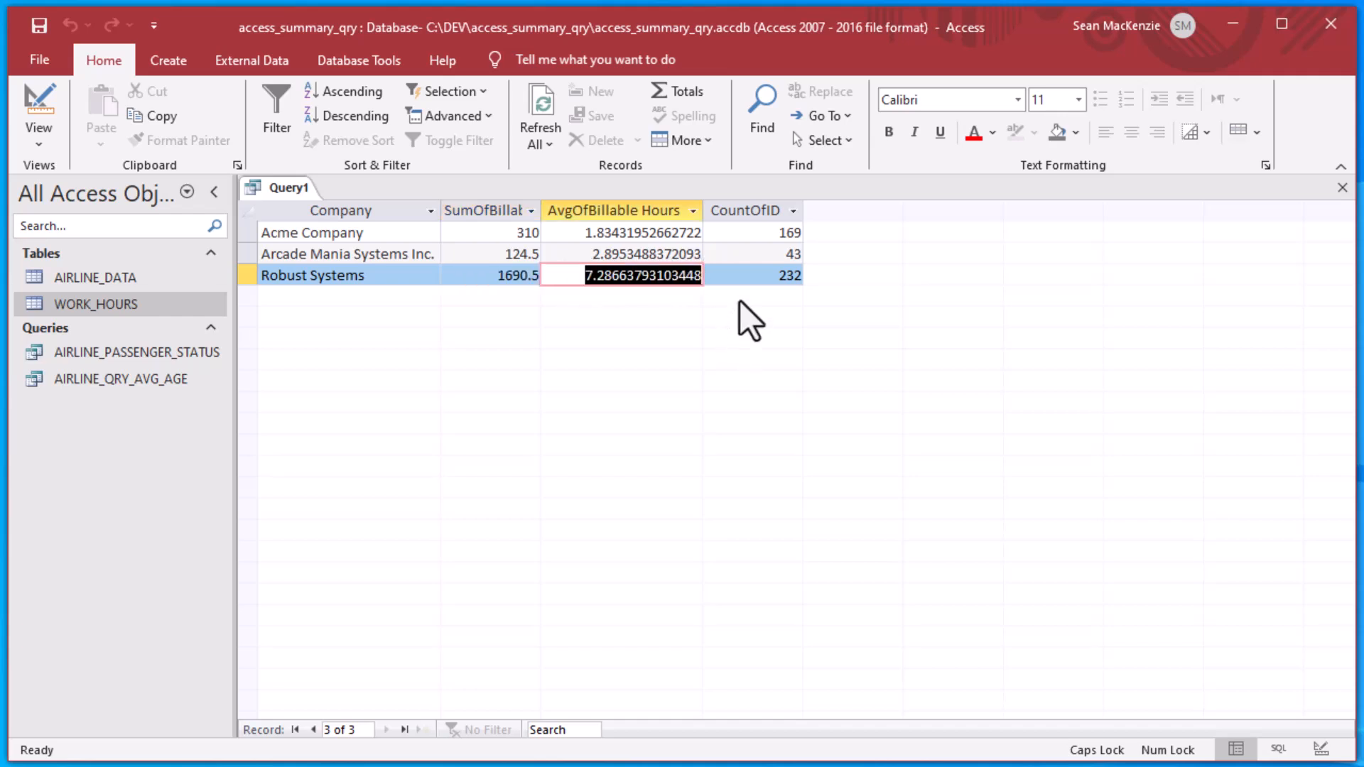
pyautogui.doubleClick(792, 234)
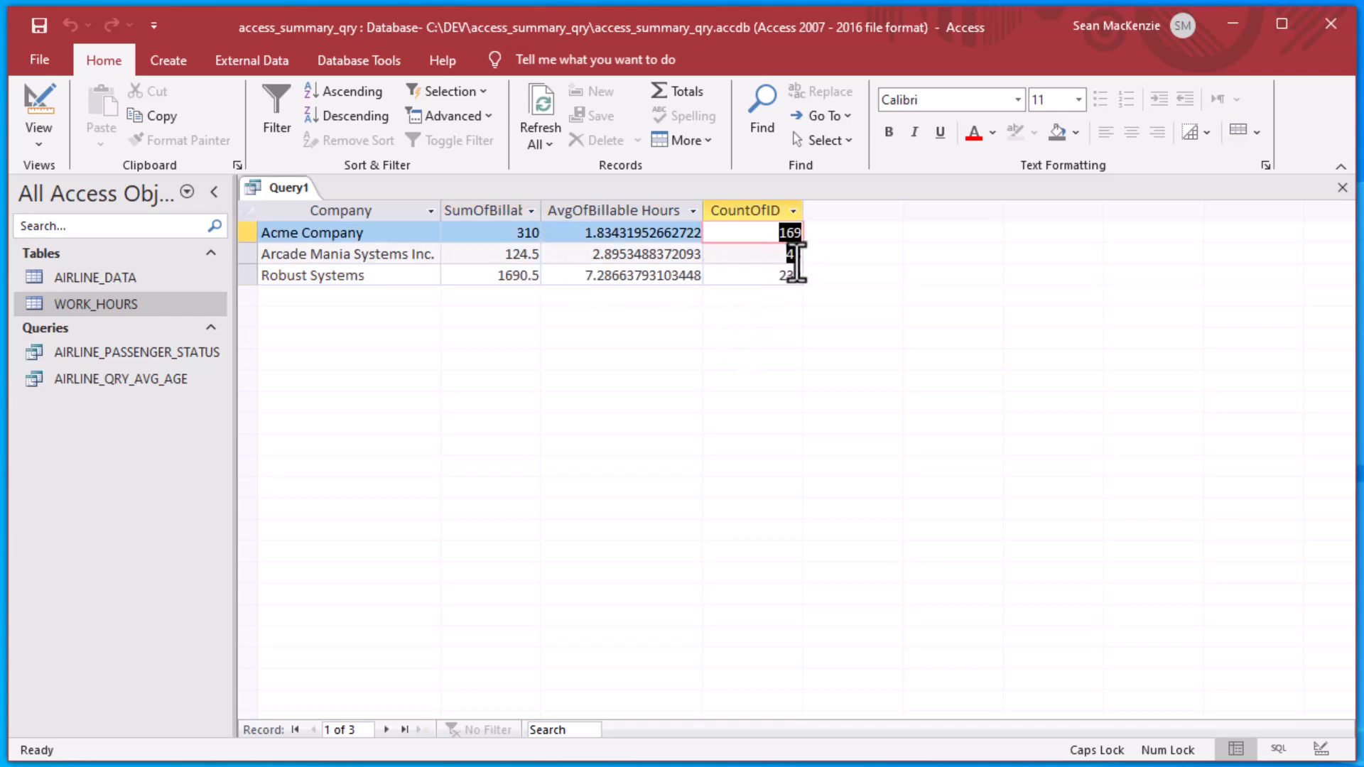
pyautogui.press('Down')
pyautogui.press('Down')
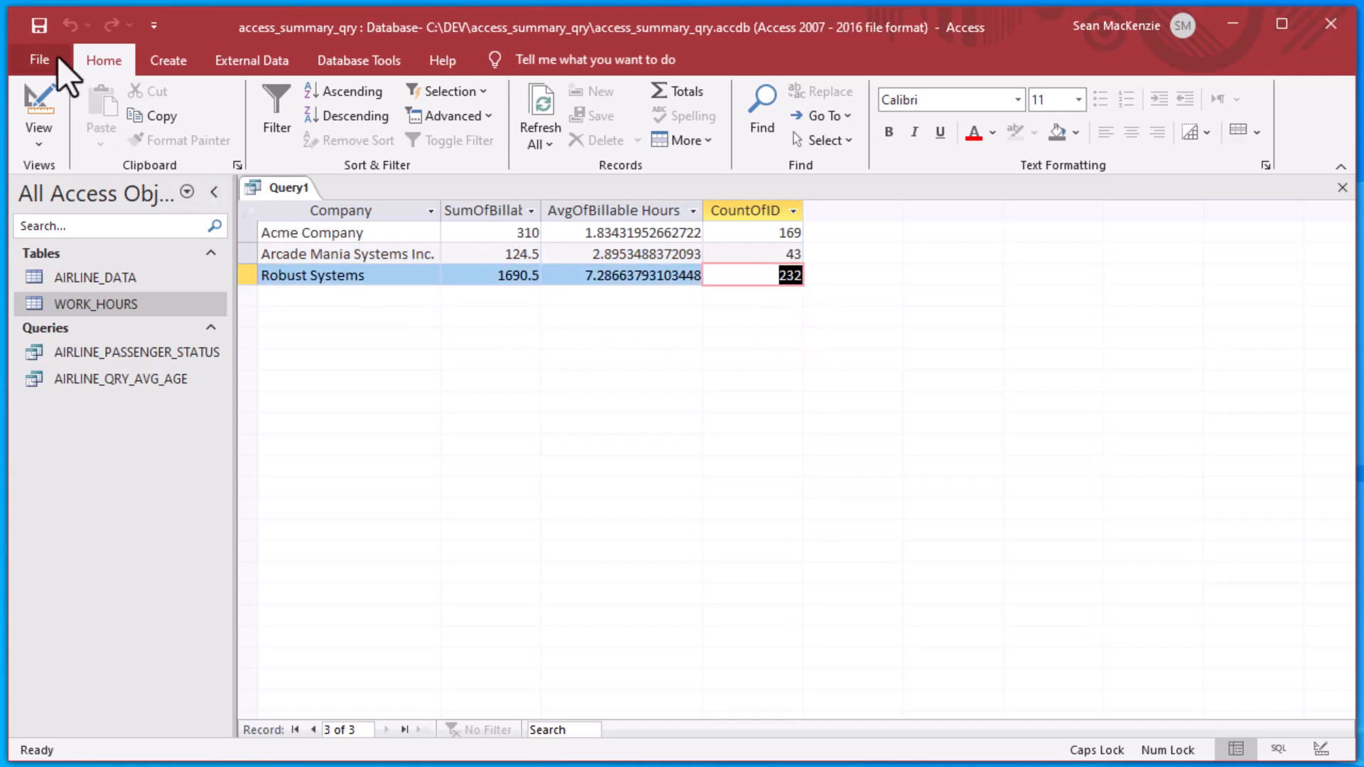
# Save the query as WORK_HOURS_SUMMARY and close it
pyautogui.click(39, 26)
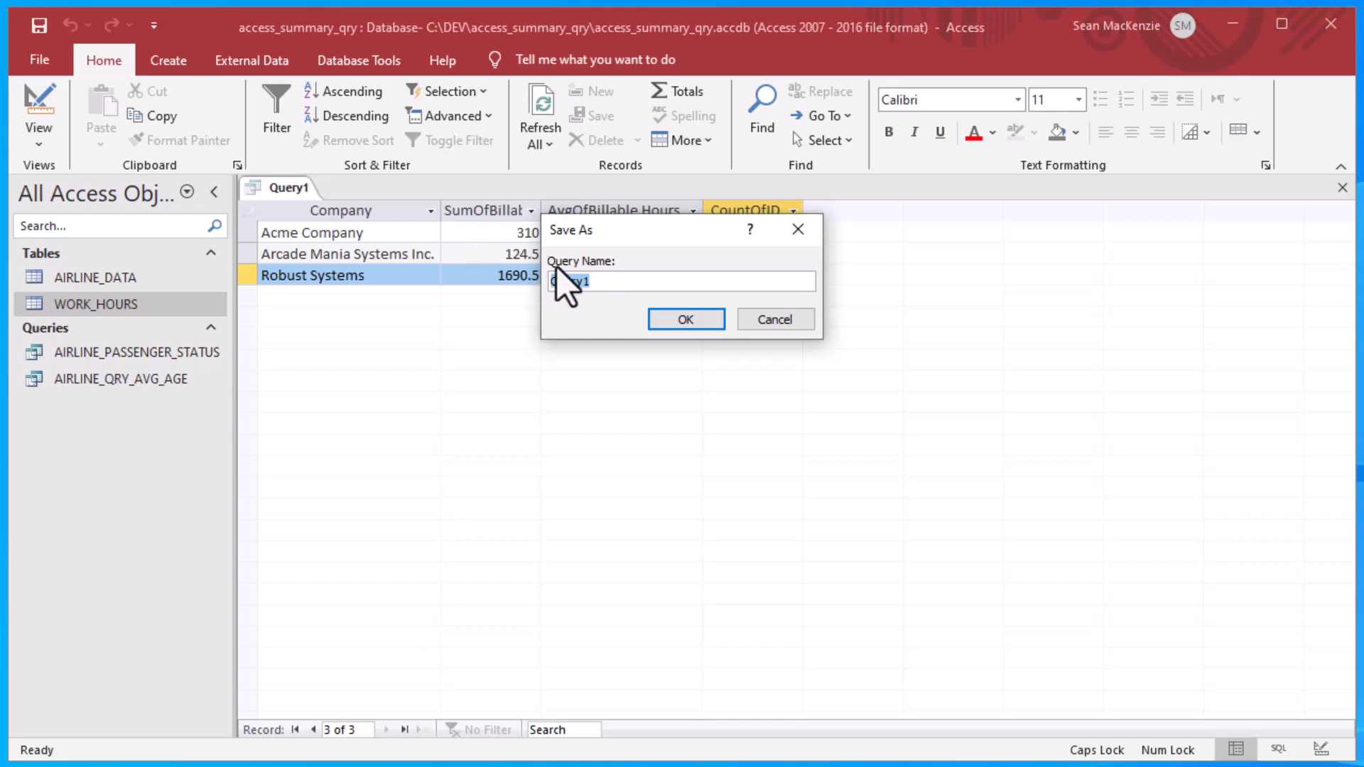
pyautogui.write('WORK_HOURS_SUMMARY')
pyautogui.press('Return')
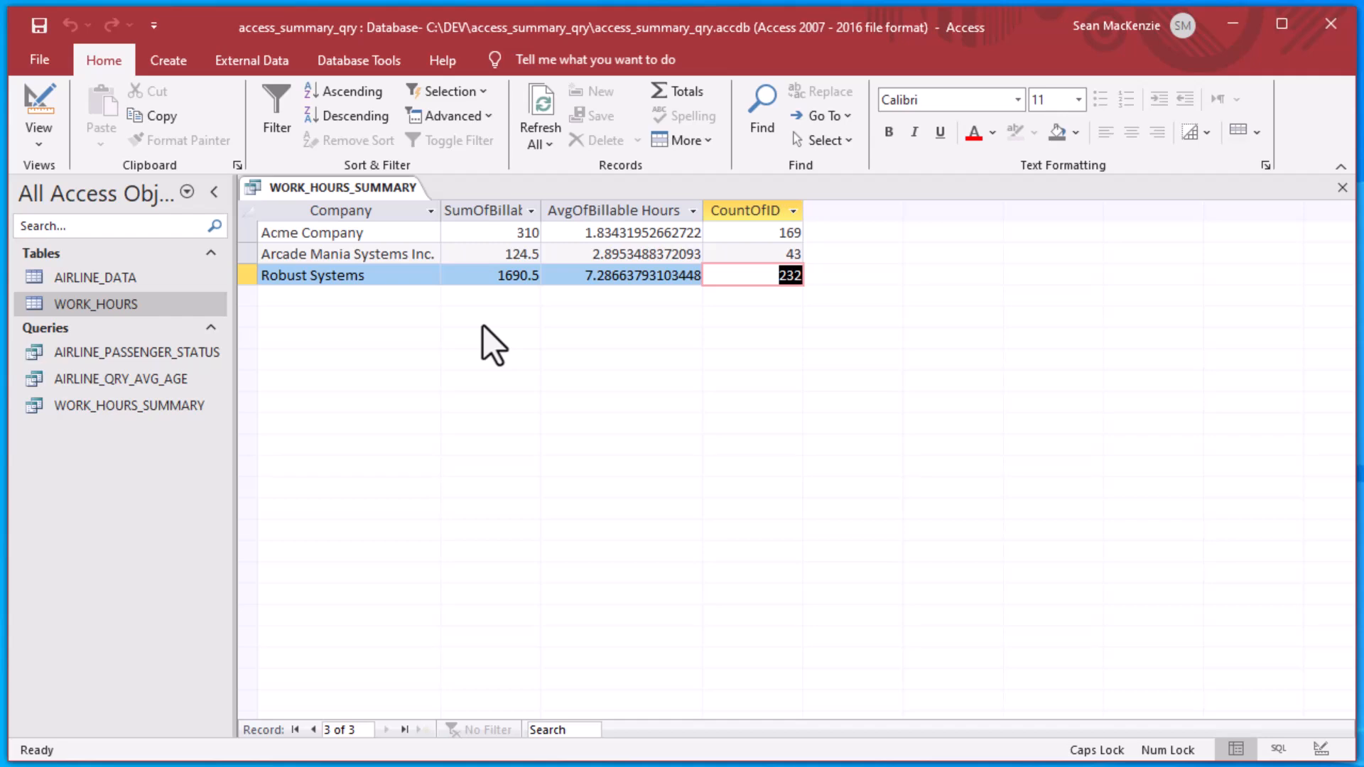
pyautogui.click(1342, 187)
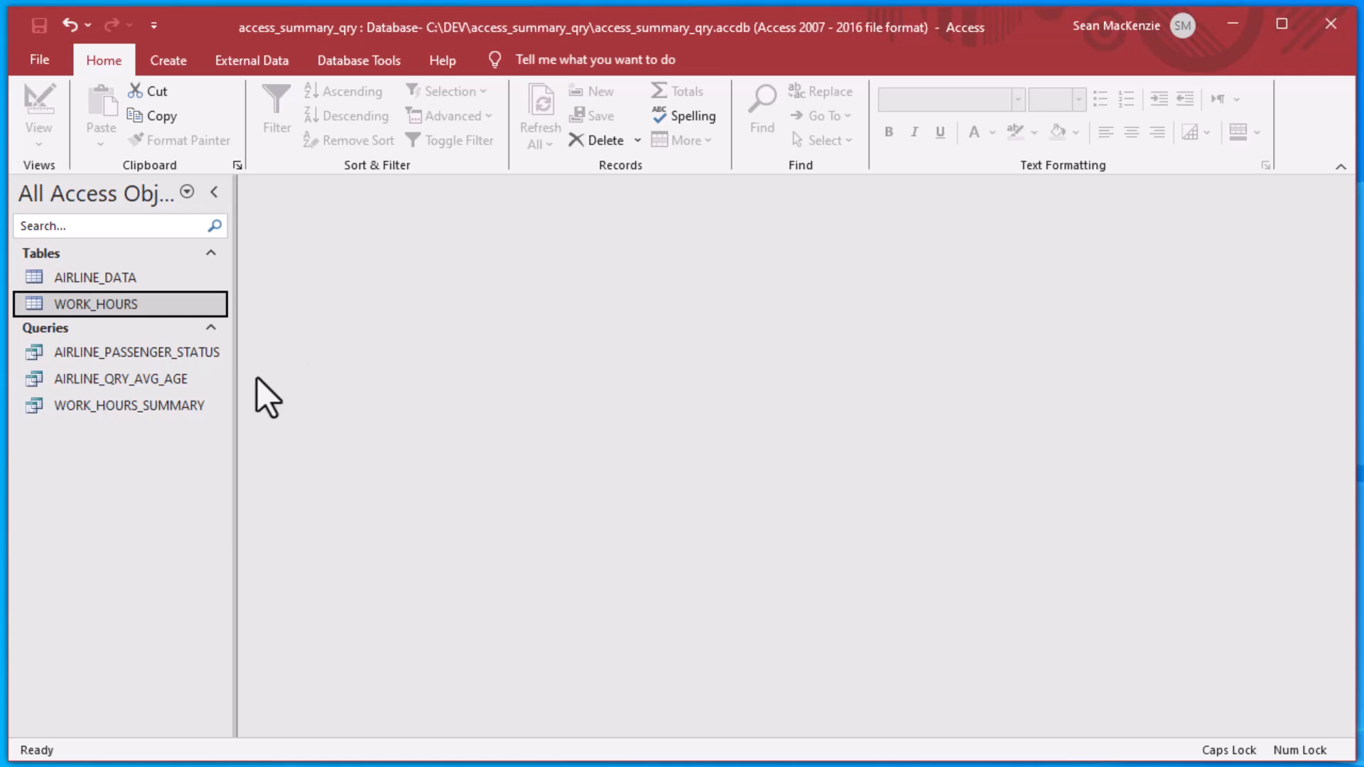
# Open WORK_HOURS_SUMMARY in design view and give the summed Billable Hours column the alias TotalHours
pyautogui.rightClick(31, 405)
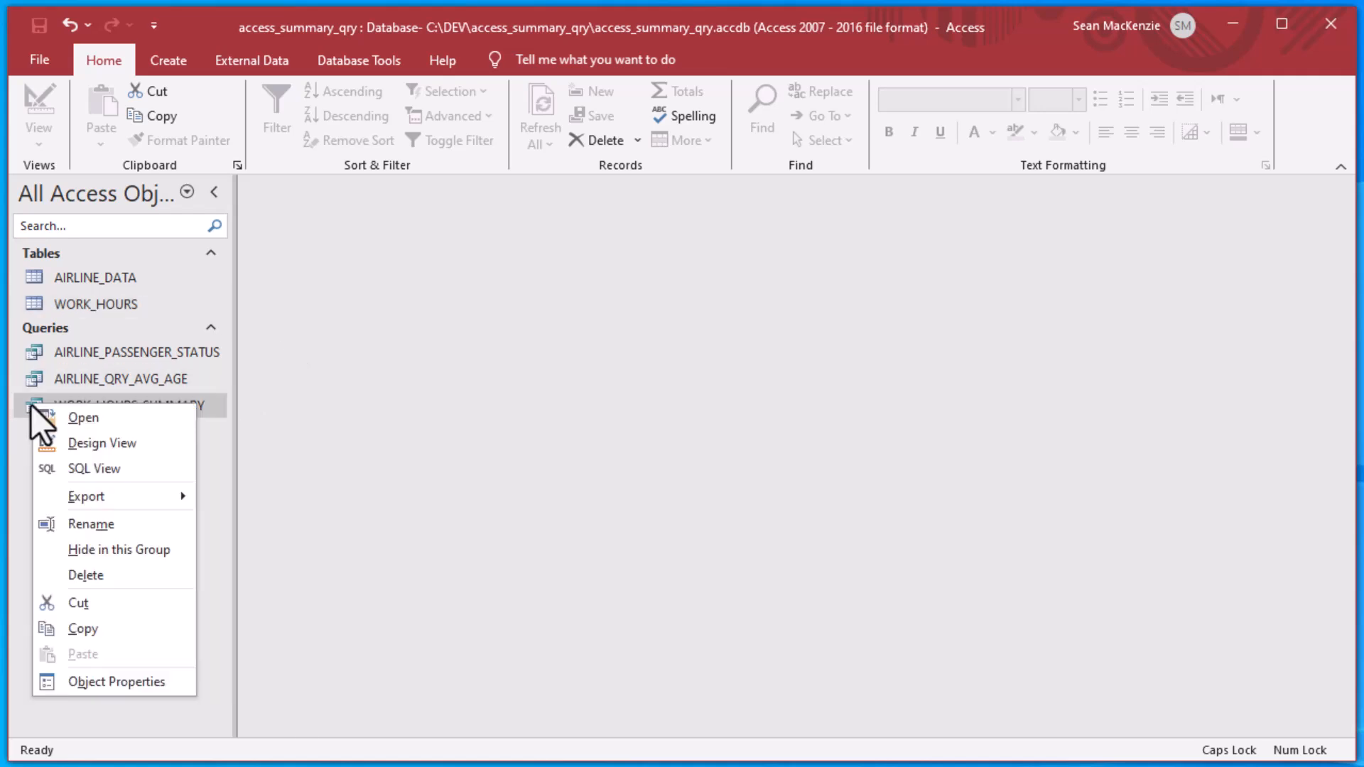
pyautogui.click(92, 441)
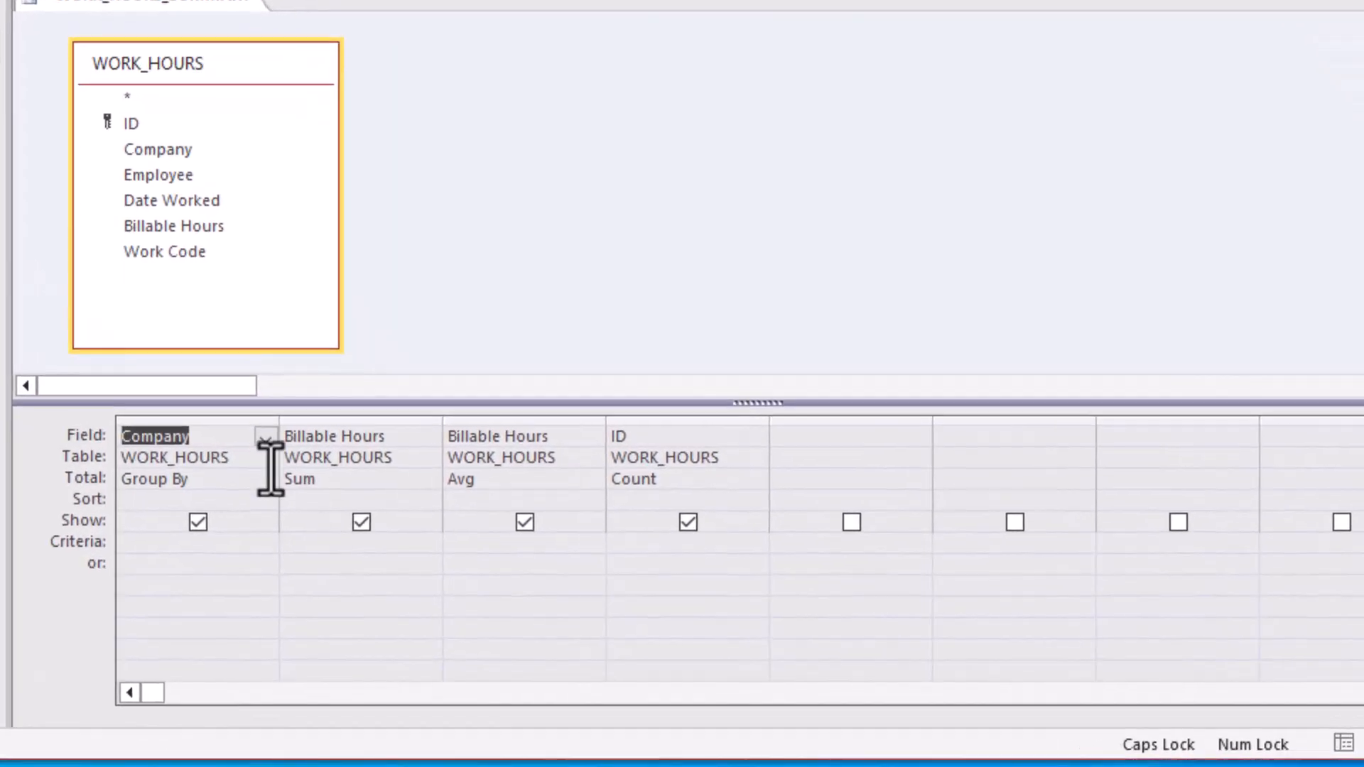
pyautogui.click(283, 436)
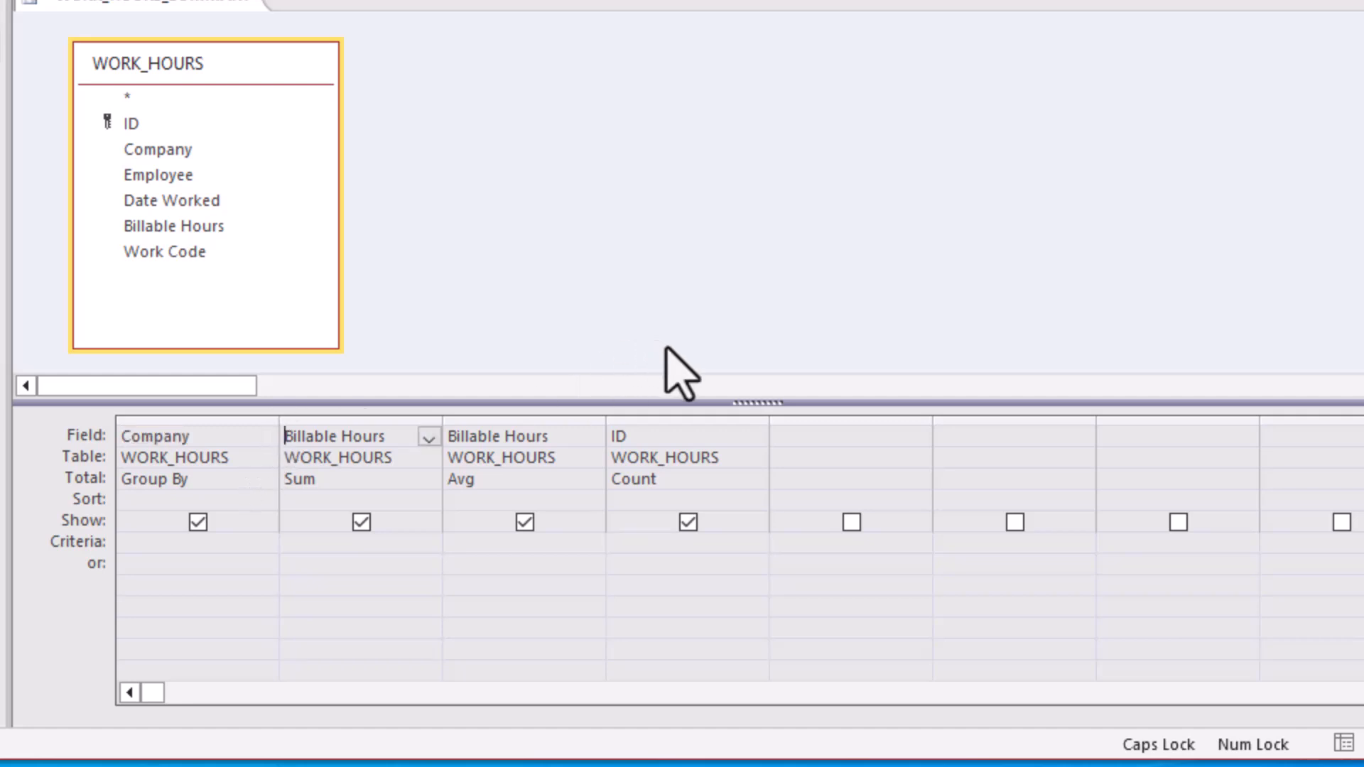
pyautogui.write('TOTAL')
pyautogui.press('BackSpace')
pyautogui.press('BackSpace')
pyautogui.press('BackSpace')
pyautogui.press('BackSpace')
pyautogui.press('capslock')
pyautogui.write('otalHours:')
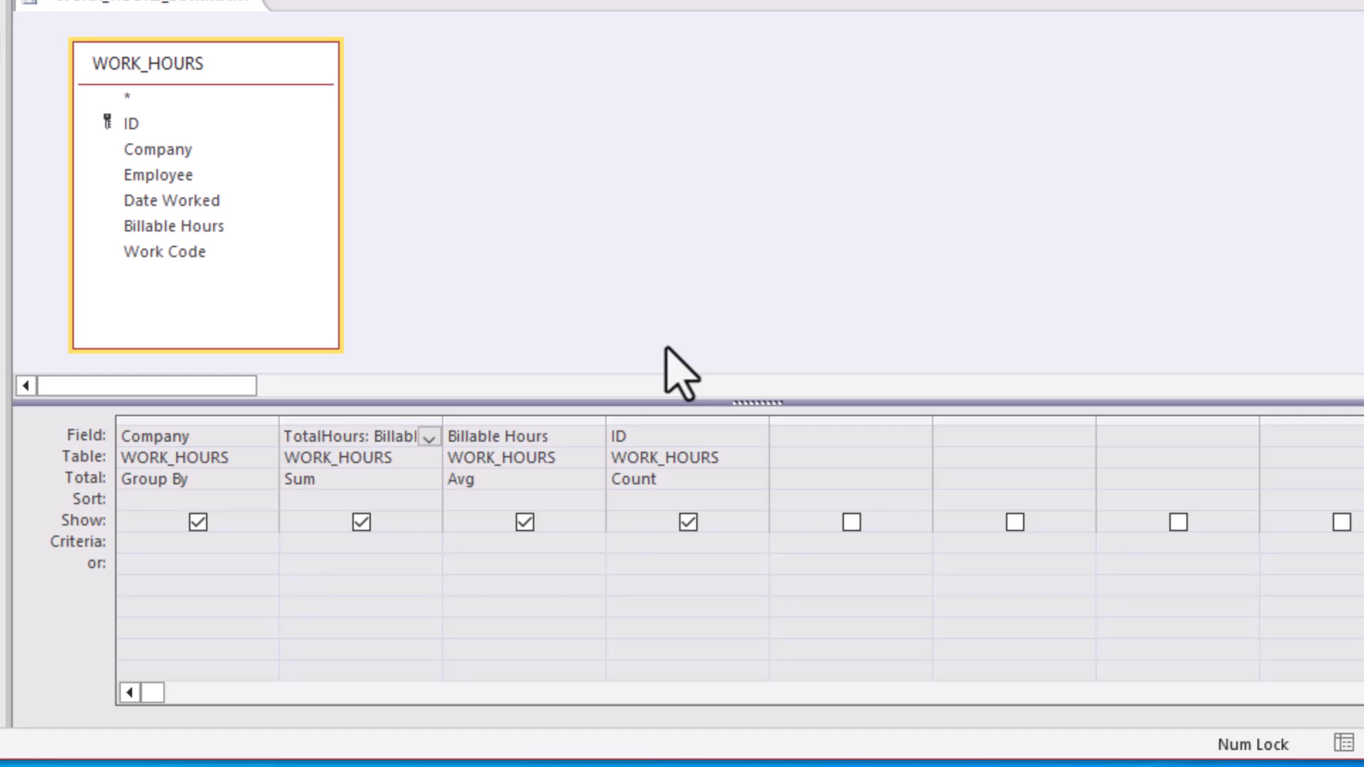
# Give the averaged Billable Hours column the alias AvgHours, with a colon separating it from the field name
pyautogui.click(560, 441)
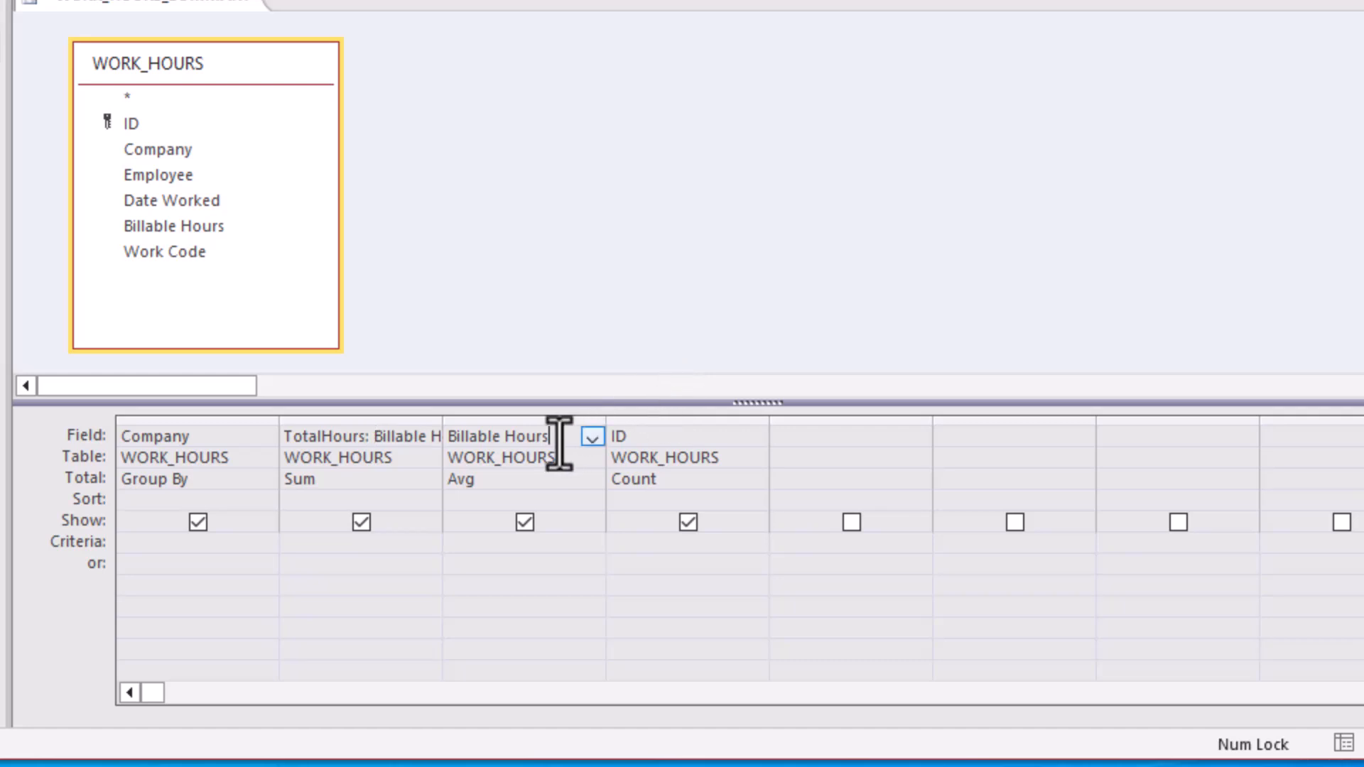
pyautogui.press('Home')
pyautogui.write('AvgHours')
pyautogui.click(674, 439)
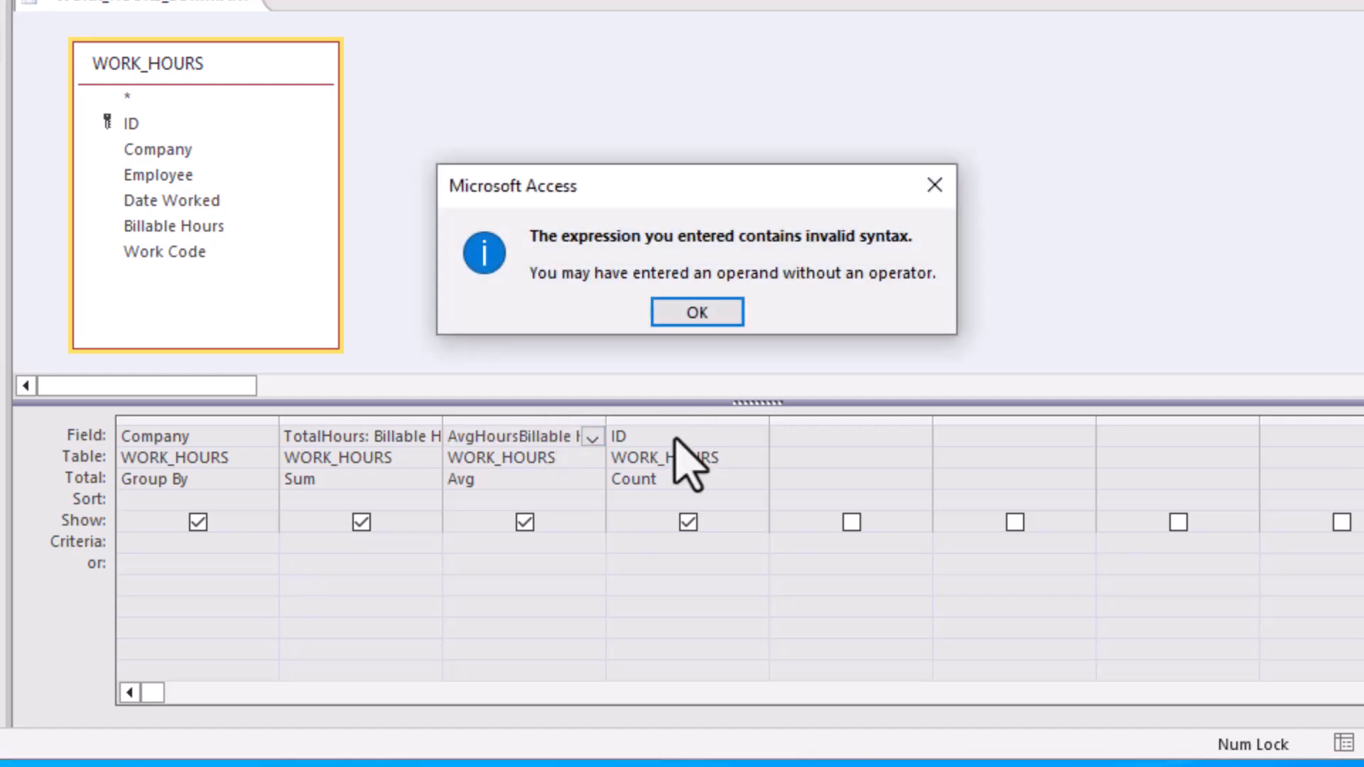
pyautogui.click(697, 313)
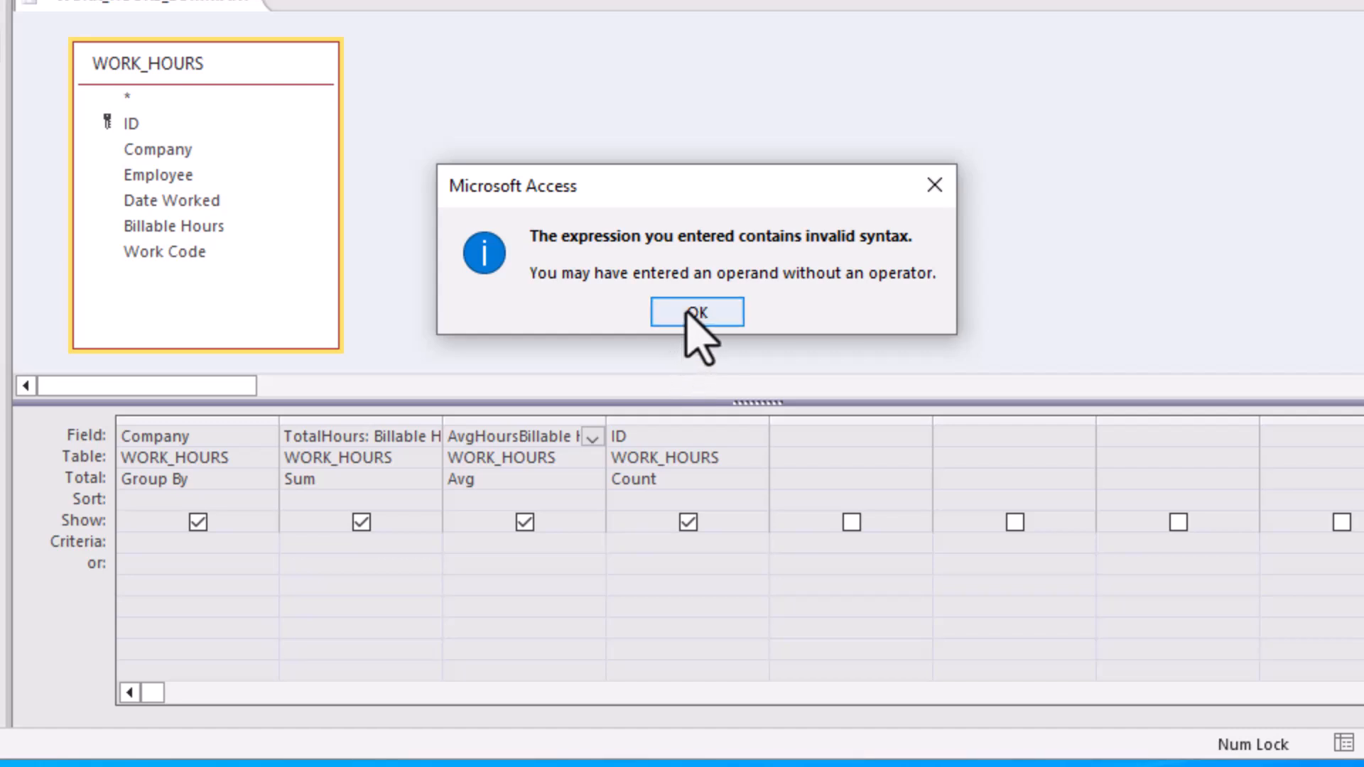
pyautogui.click(520, 436)
pyautogui.write(':')
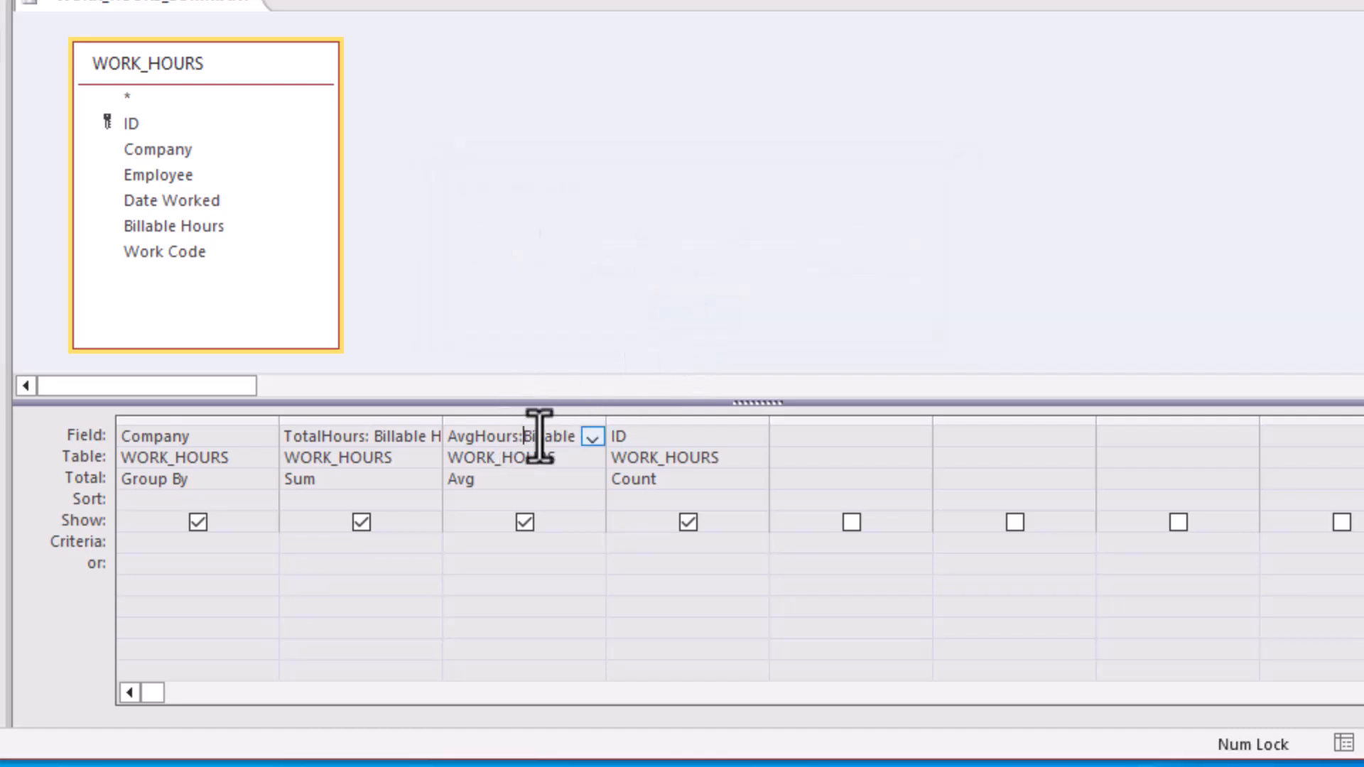
pyautogui.press('Tab')
# Give the counted ID column the alias EntryCount and check the column headings in datasheet view
pyautogui.click(648, 444)
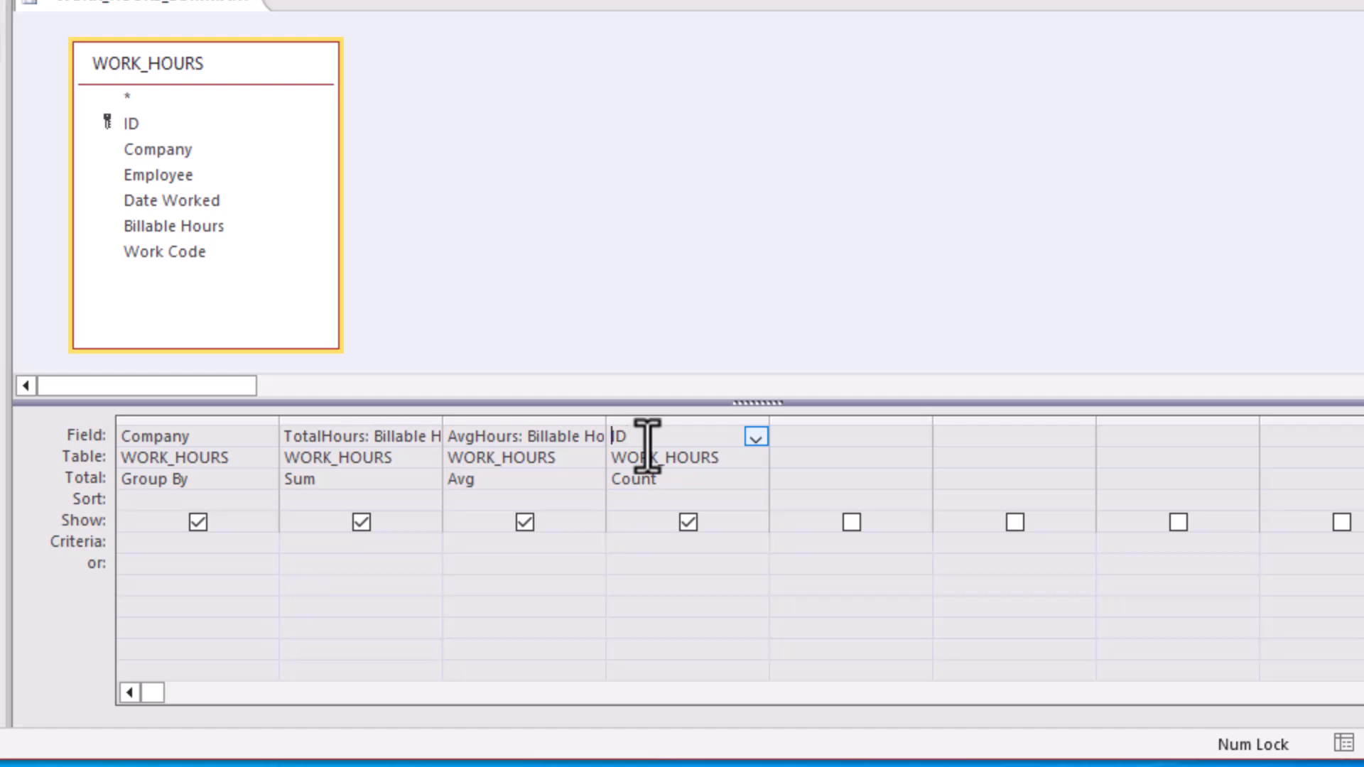
pyautogui.write('EntryCount:')
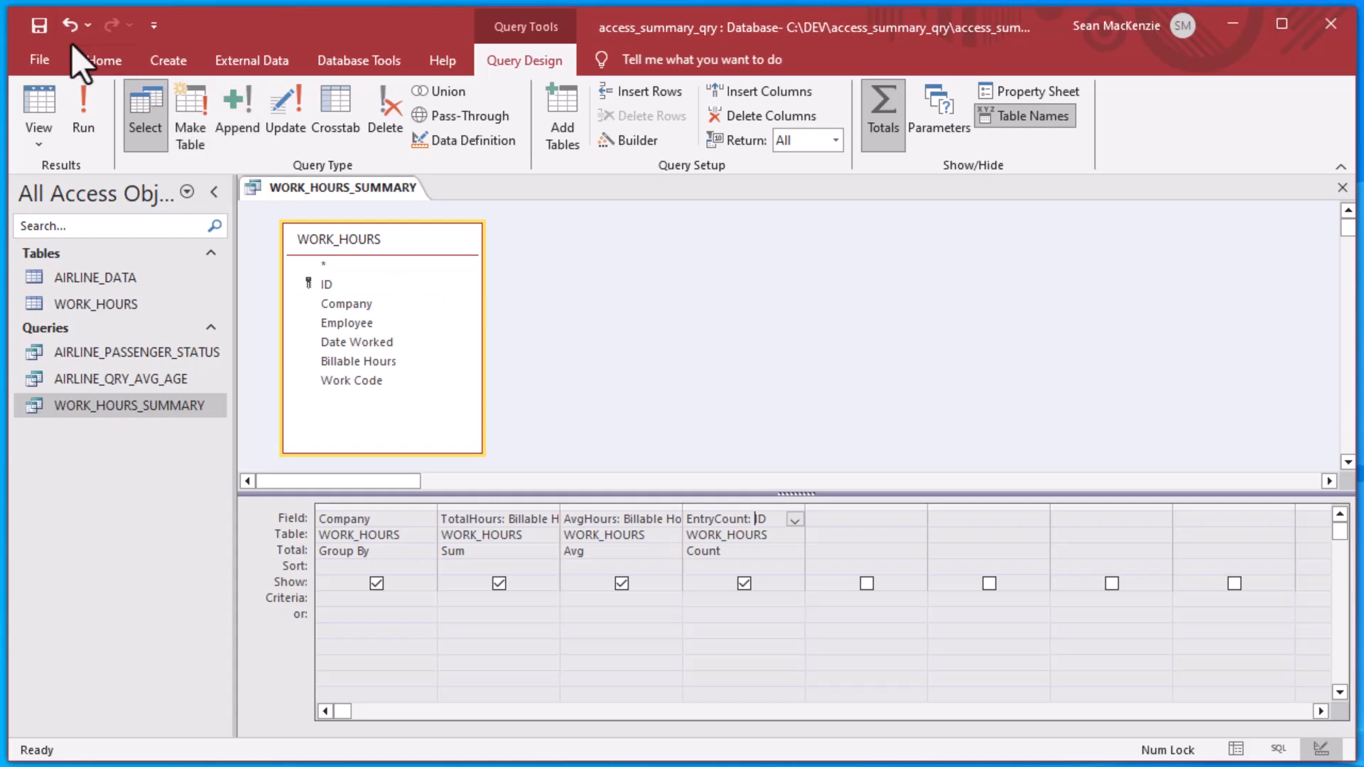
pyautogui.click(29, 100)
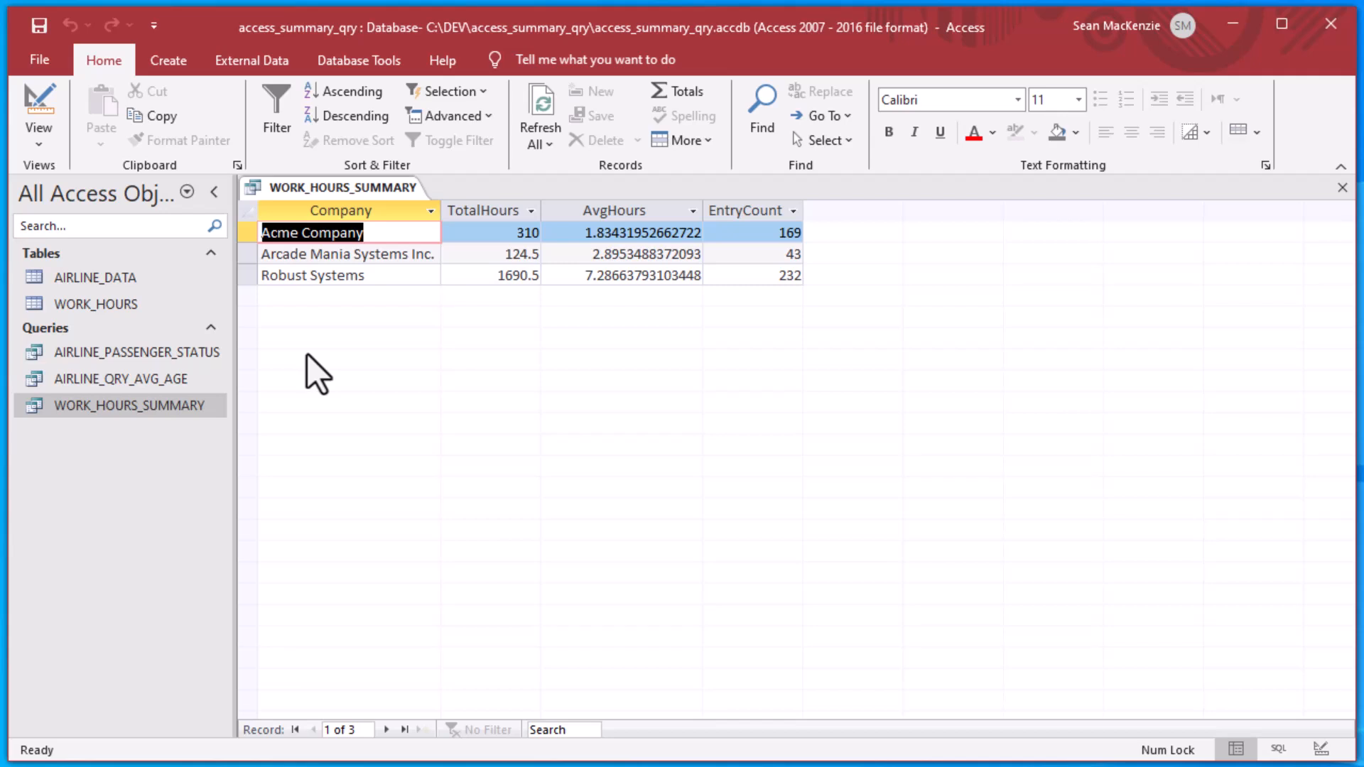
pyautogui.click(586, 234)
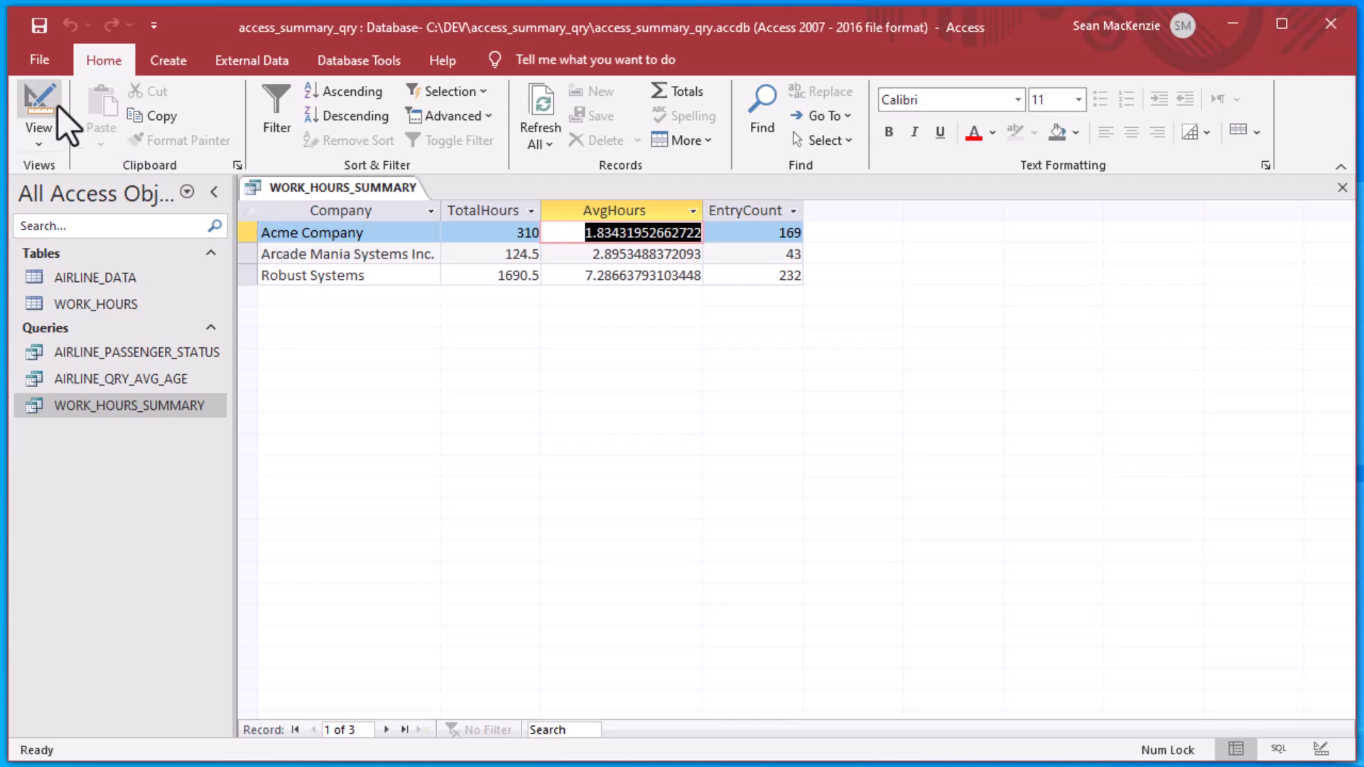
# Return to design view and review the field names and Total settings from Company through EntryCount
pyautogui.click(40, 101)
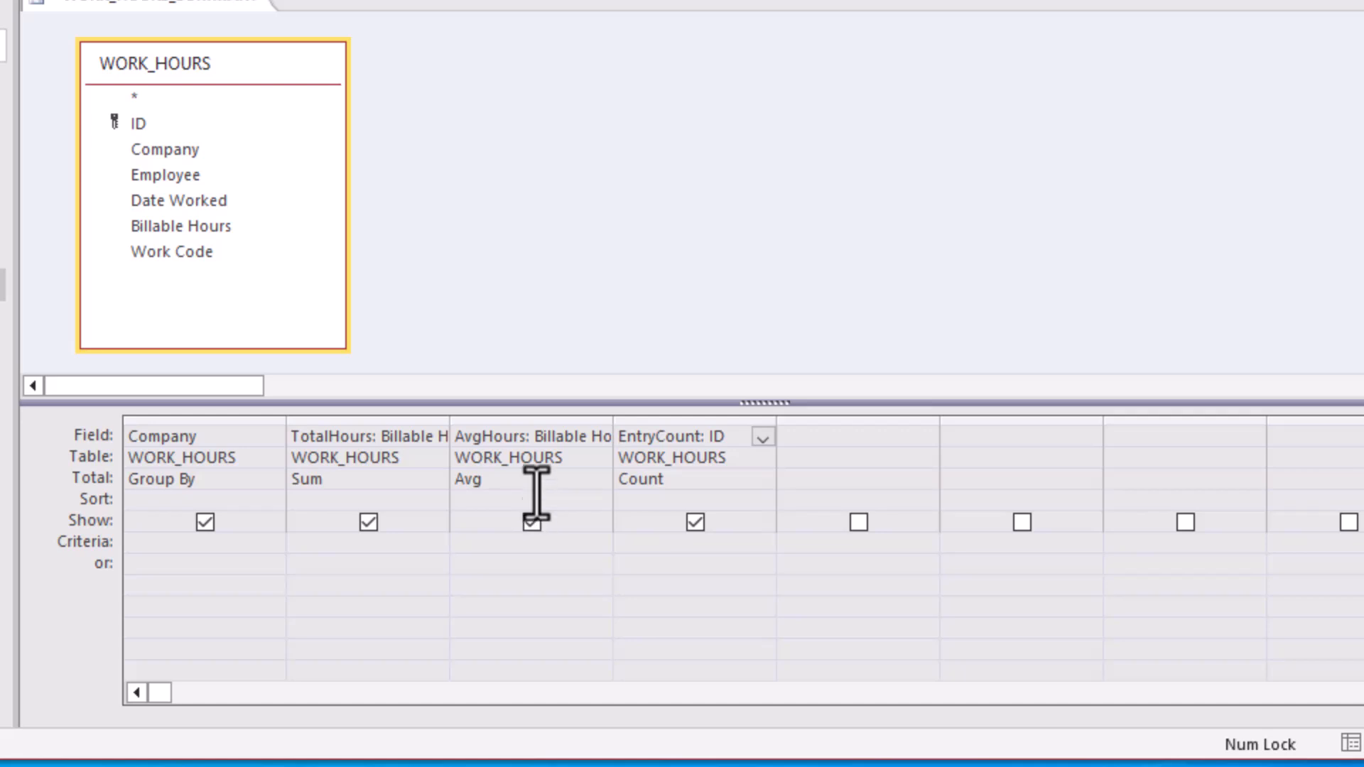
pyautogui.click(122, 436)
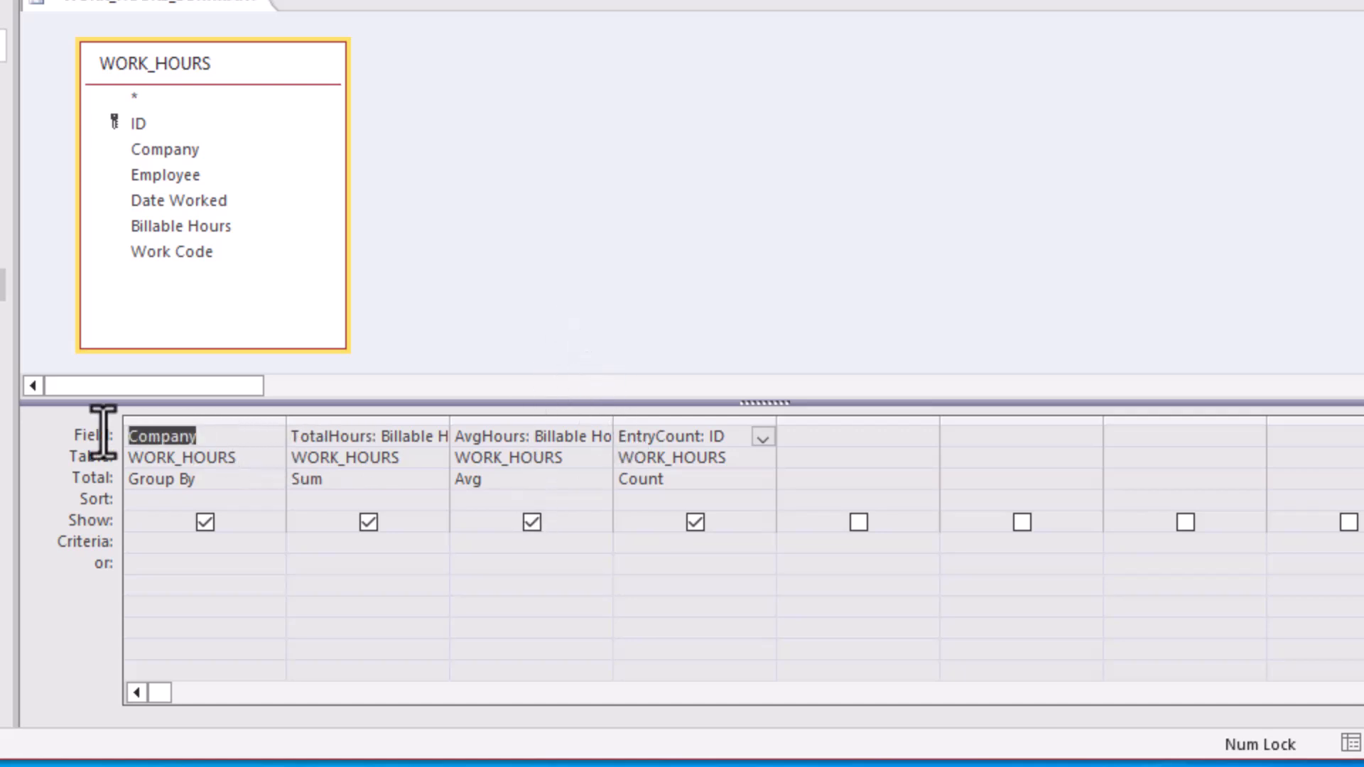
pyautogui.moveTo(292, 442); pyautogui.dragTo(789, 484)
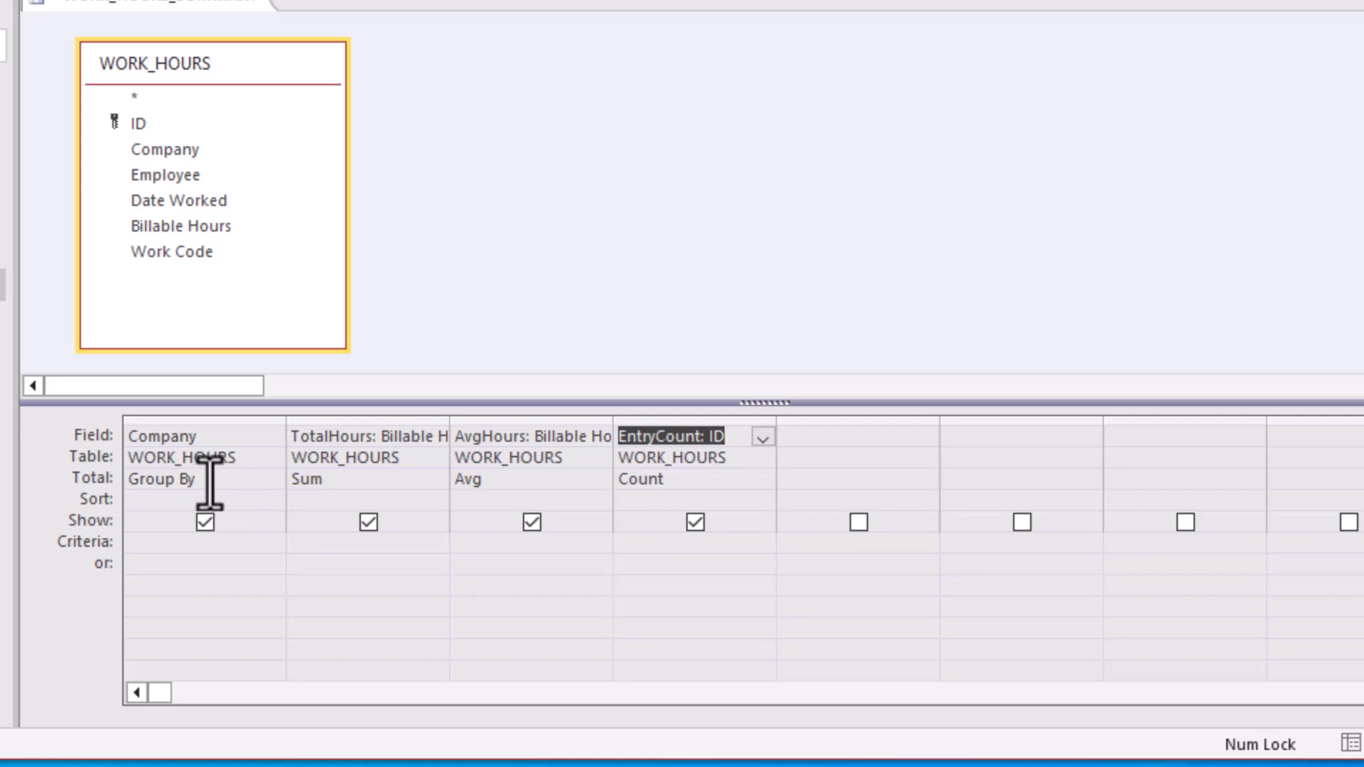
pyautogui.click(123, 477)
pyautogui.click(290, 480)
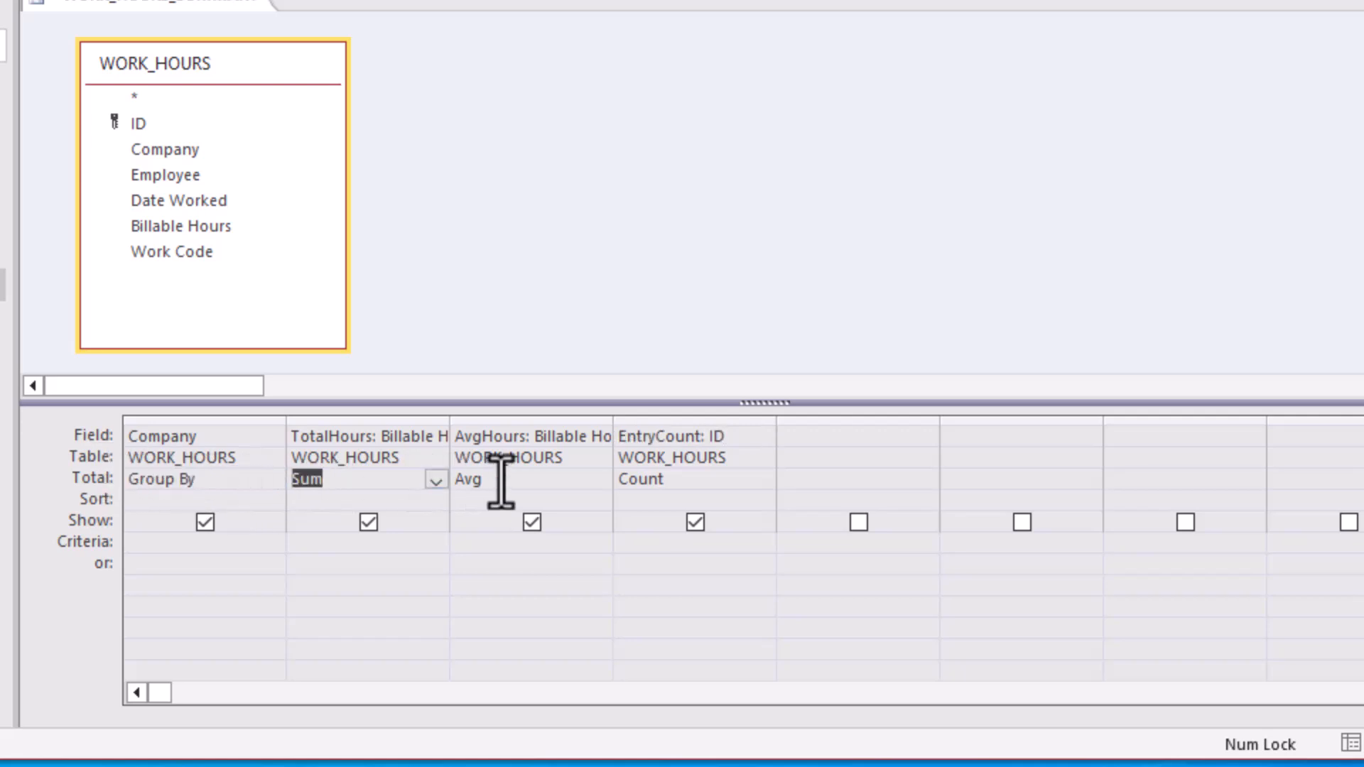
pyautogui.click(451, 479)
pyautogui.click(616, 481)
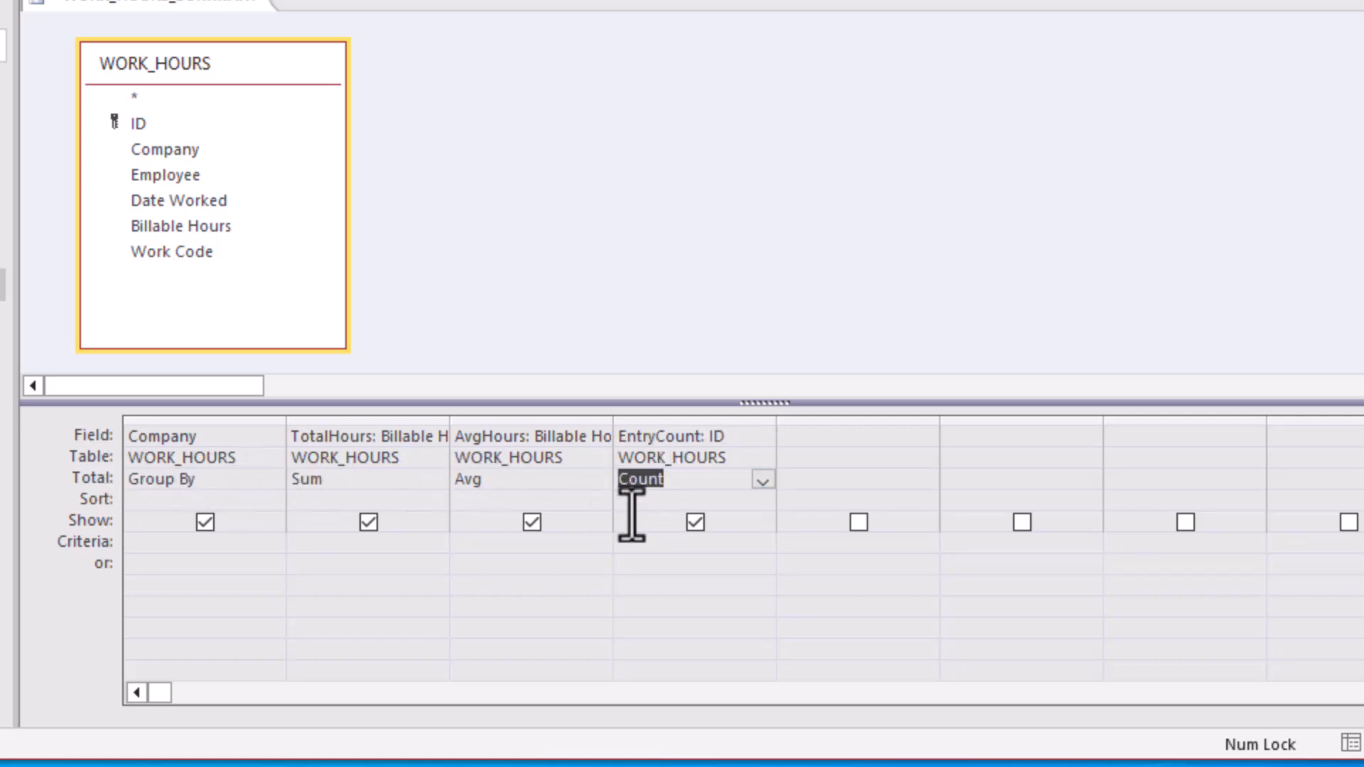
# Insert the Employee field between Company and TotalHours as a Group By column and check every column's Total setting
pyautogui.click(133, 547)
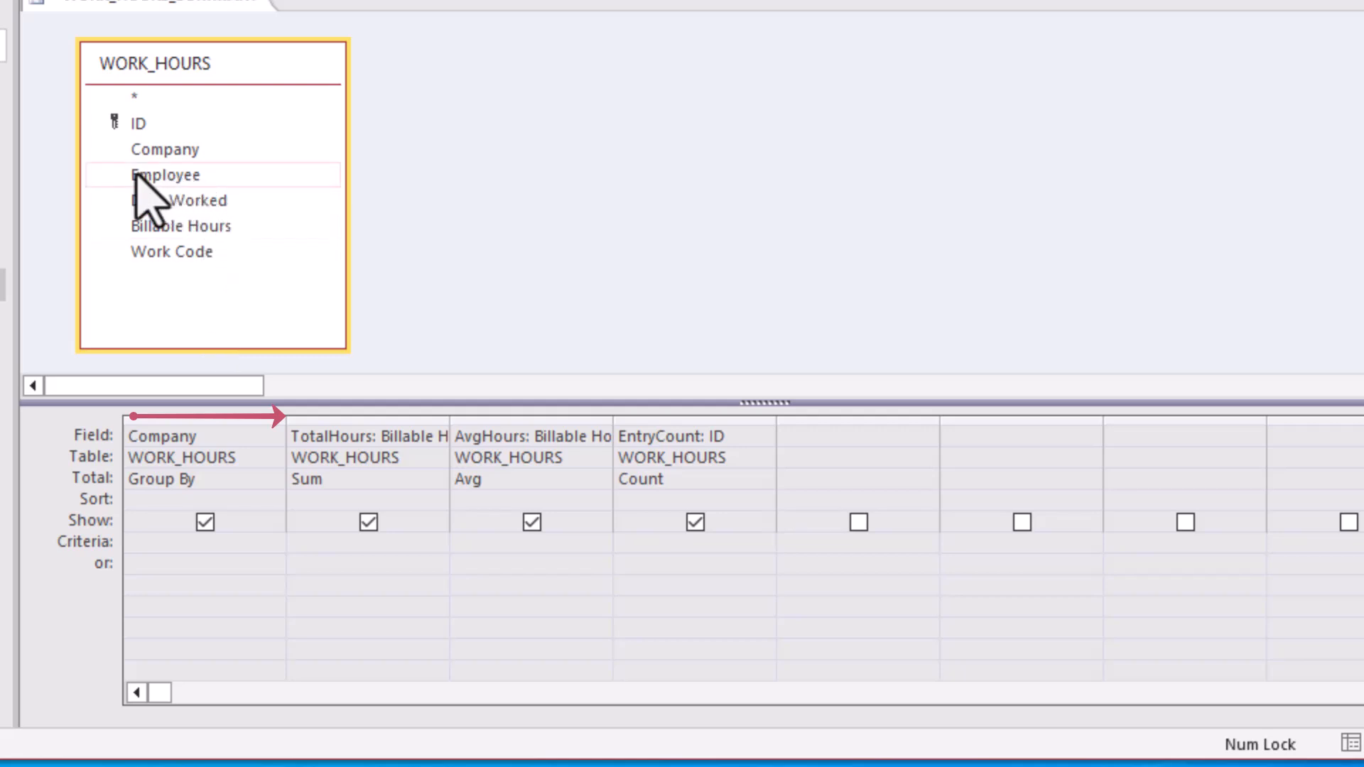
pyautogui.moveTo(136, 176); pyautogui.dragTo(308, 478)
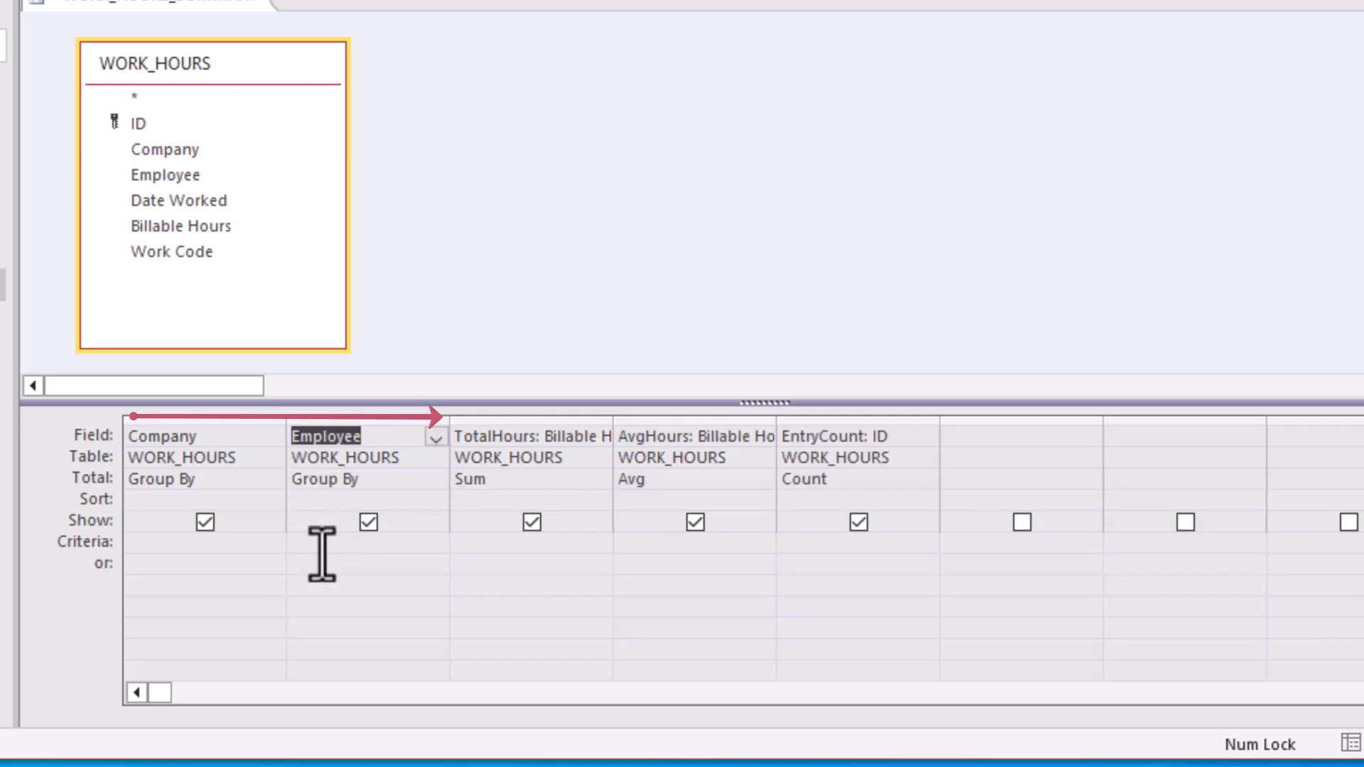
pyautogui.moveTo(181, 478); pyautogui.dragTo(96, 478)
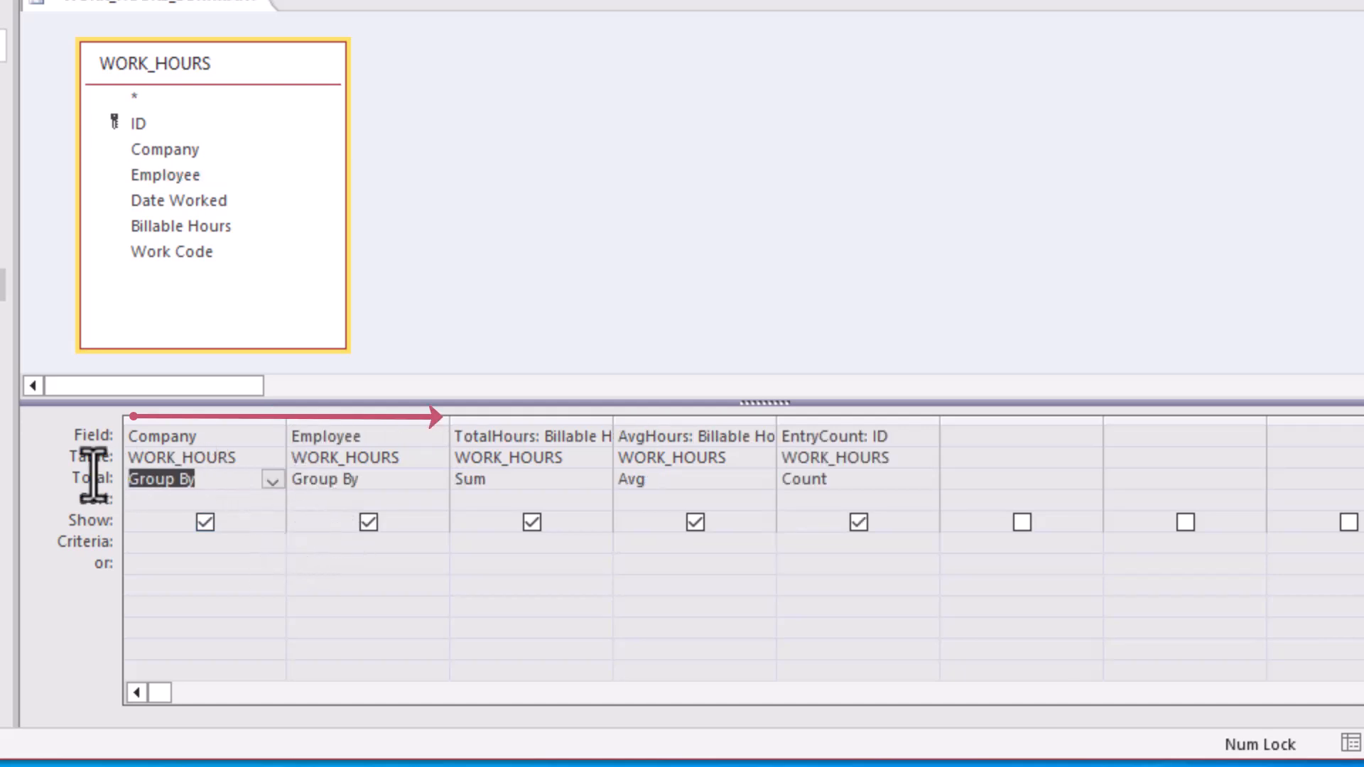
pyautogui.moveTo(364, 479); pyautogui.dragTo(257, 479)
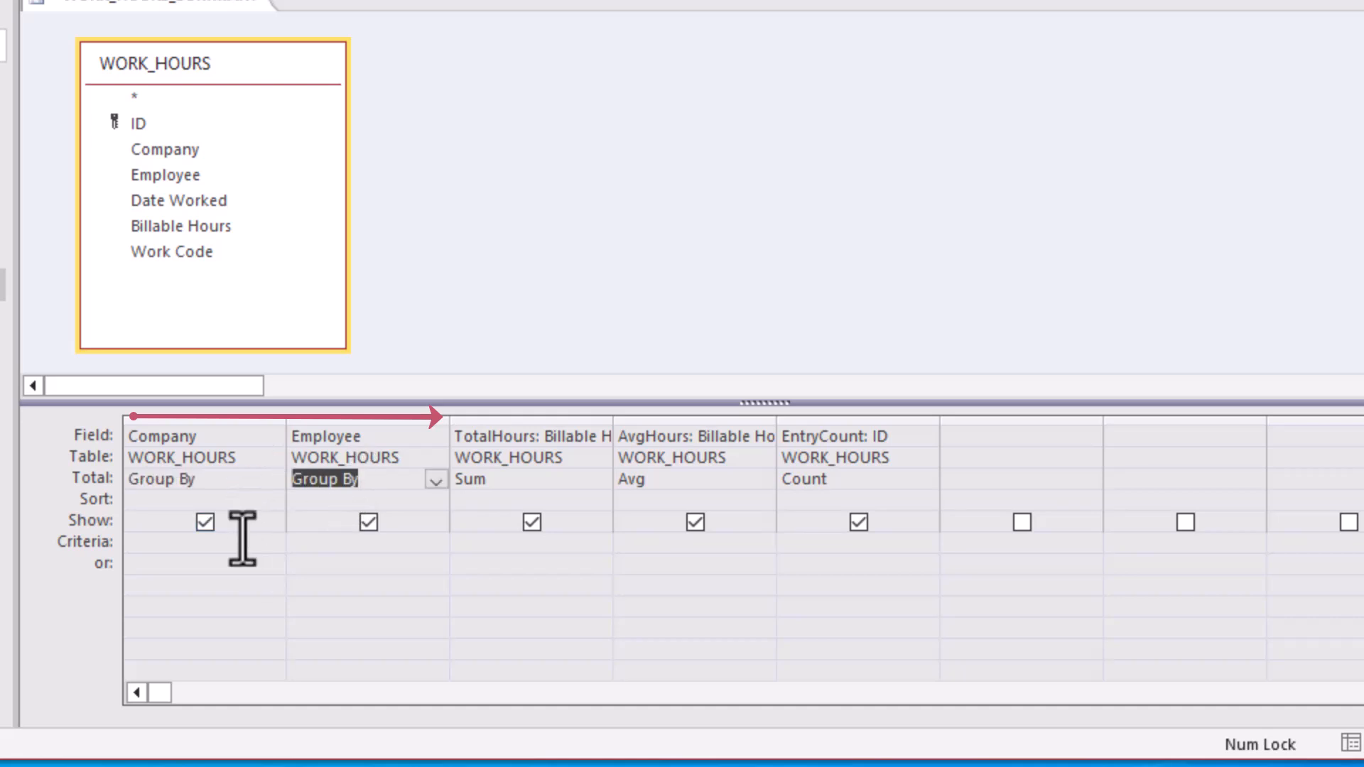
pyautogui.moveTo(529, 479); pyautogui.dragTo(442, 478)
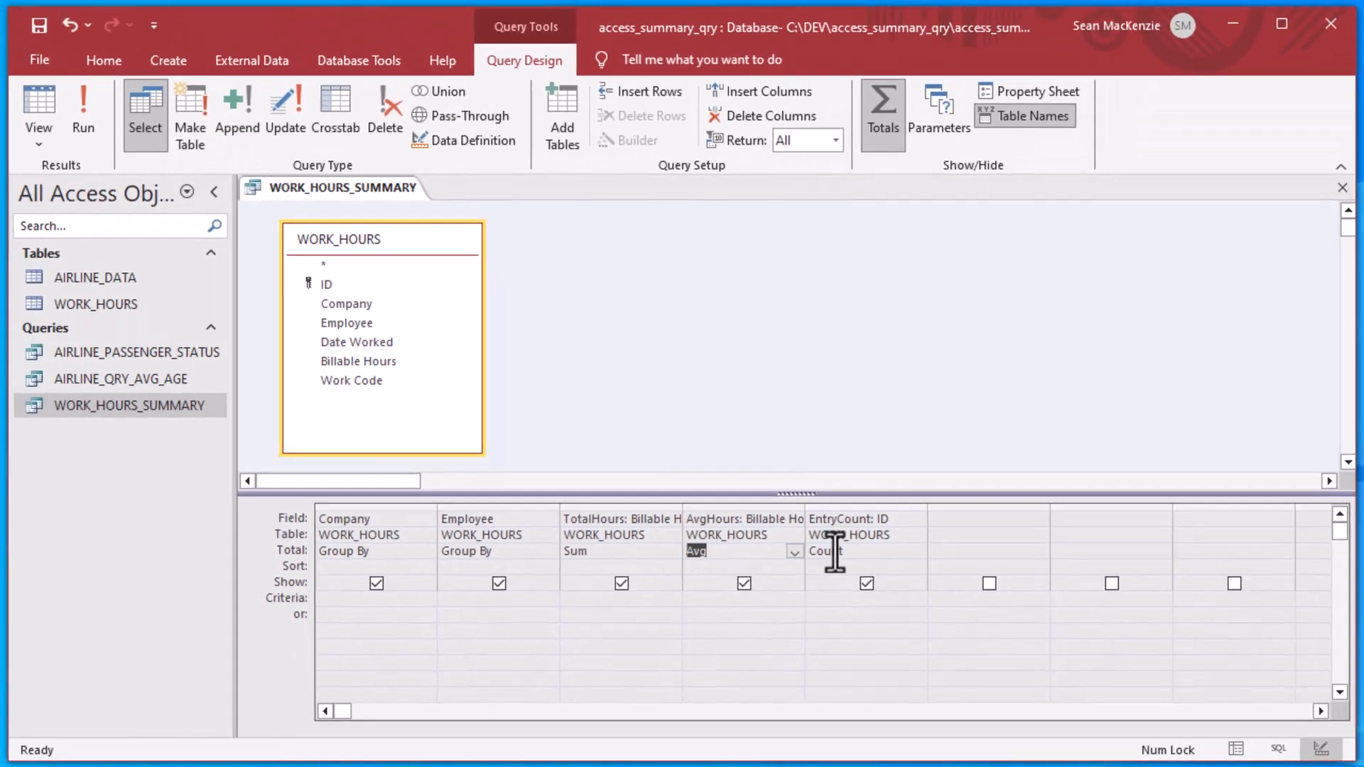
pyautogui.click(835, 553)
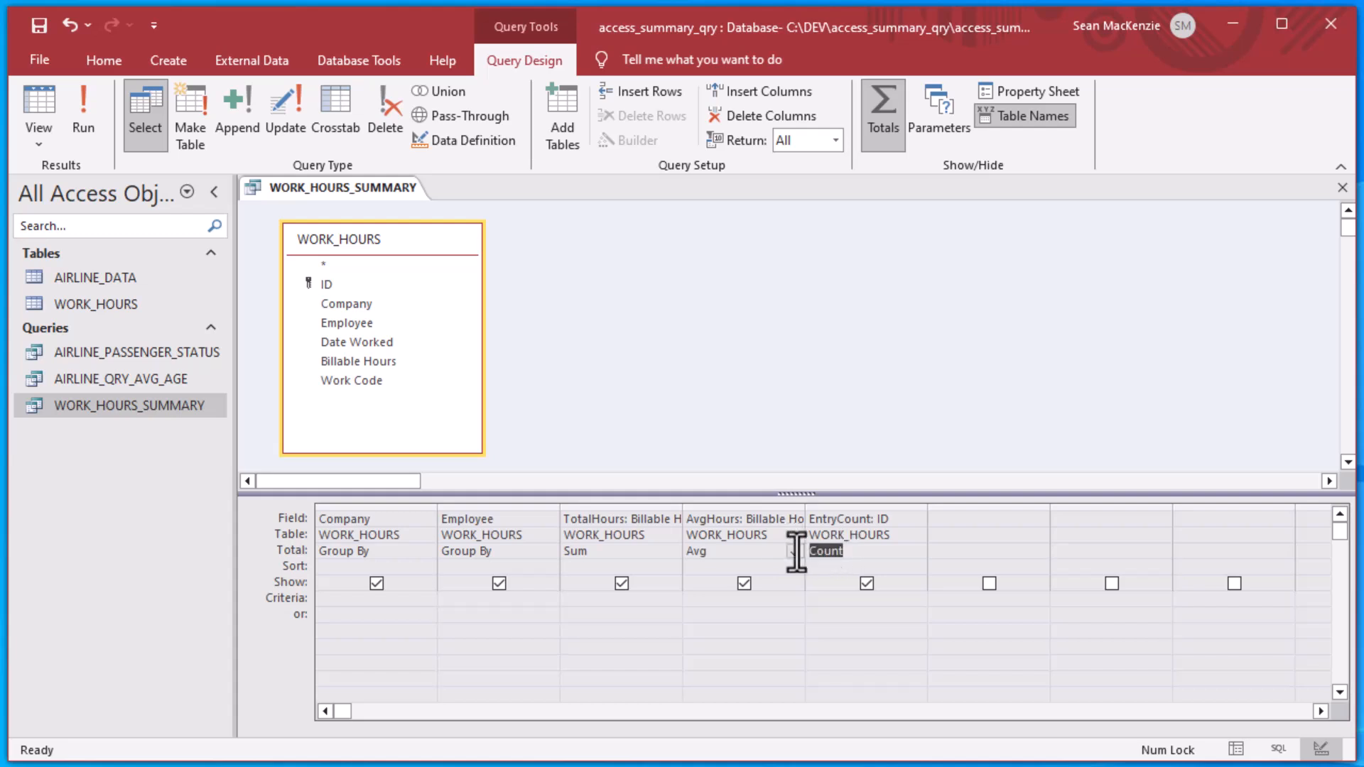
# Show the query in datasheet view and examine the rows for Acme Company, Arcade Mania Systems Inc. and Robust Systems
pyautogui.click(41, 95)
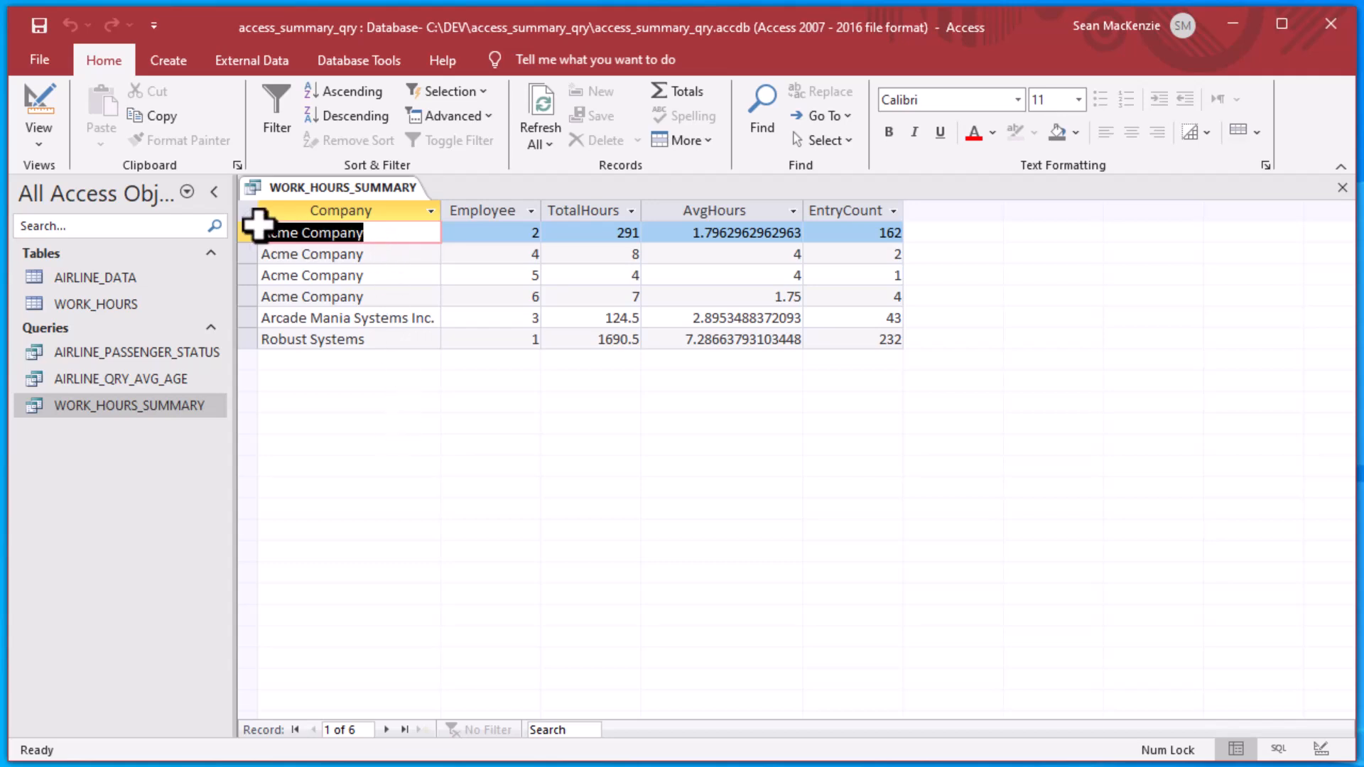
pyautogui.moveTo(246, 233); pyautogui.dragTo(249, 297)
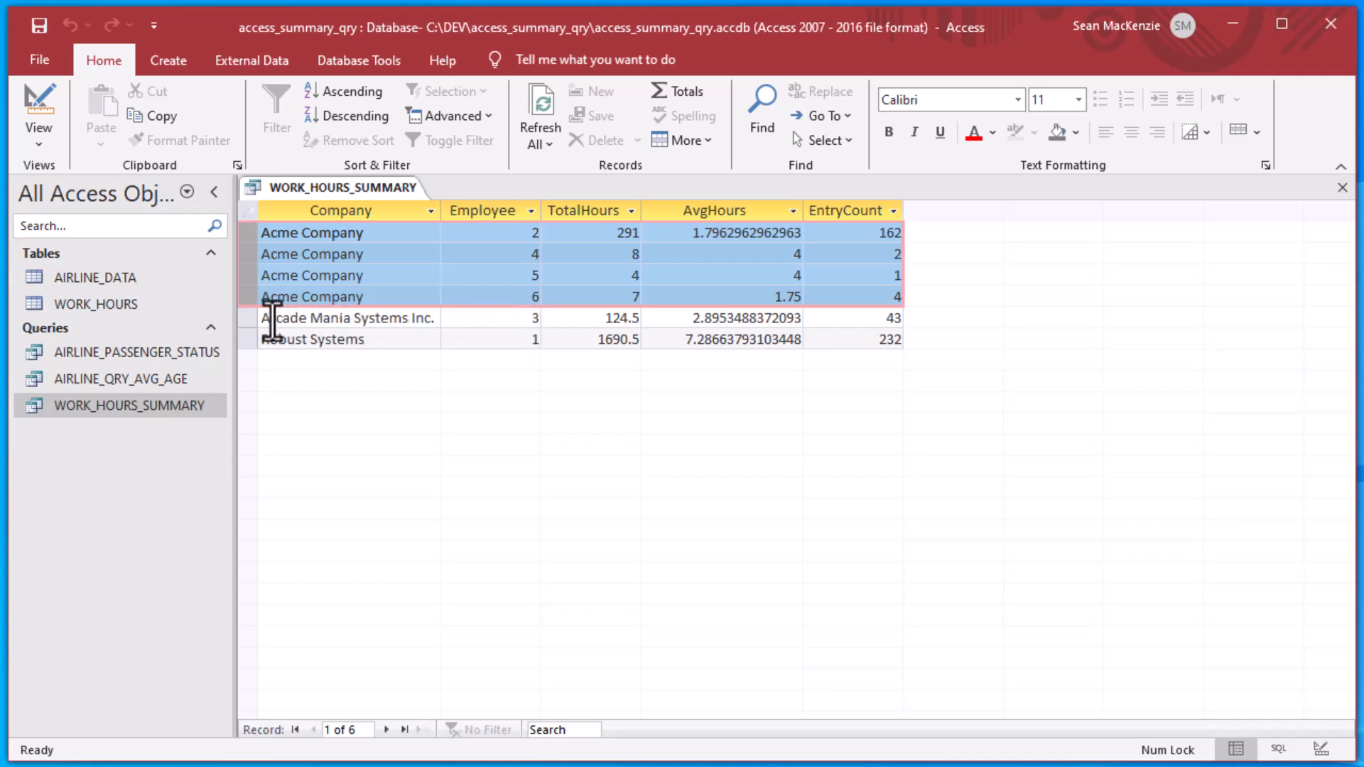
pyautogui.click(251, 317)
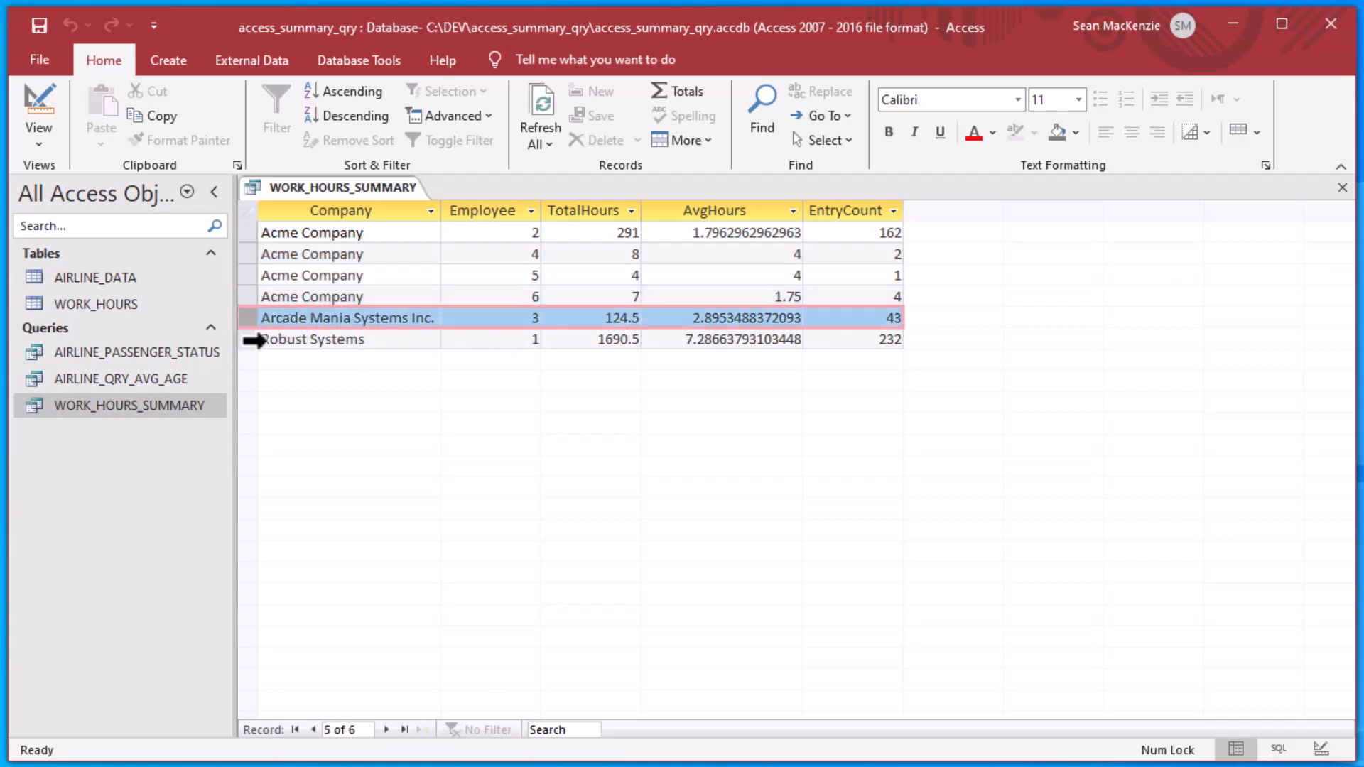
pyautogui.click(252, 340)
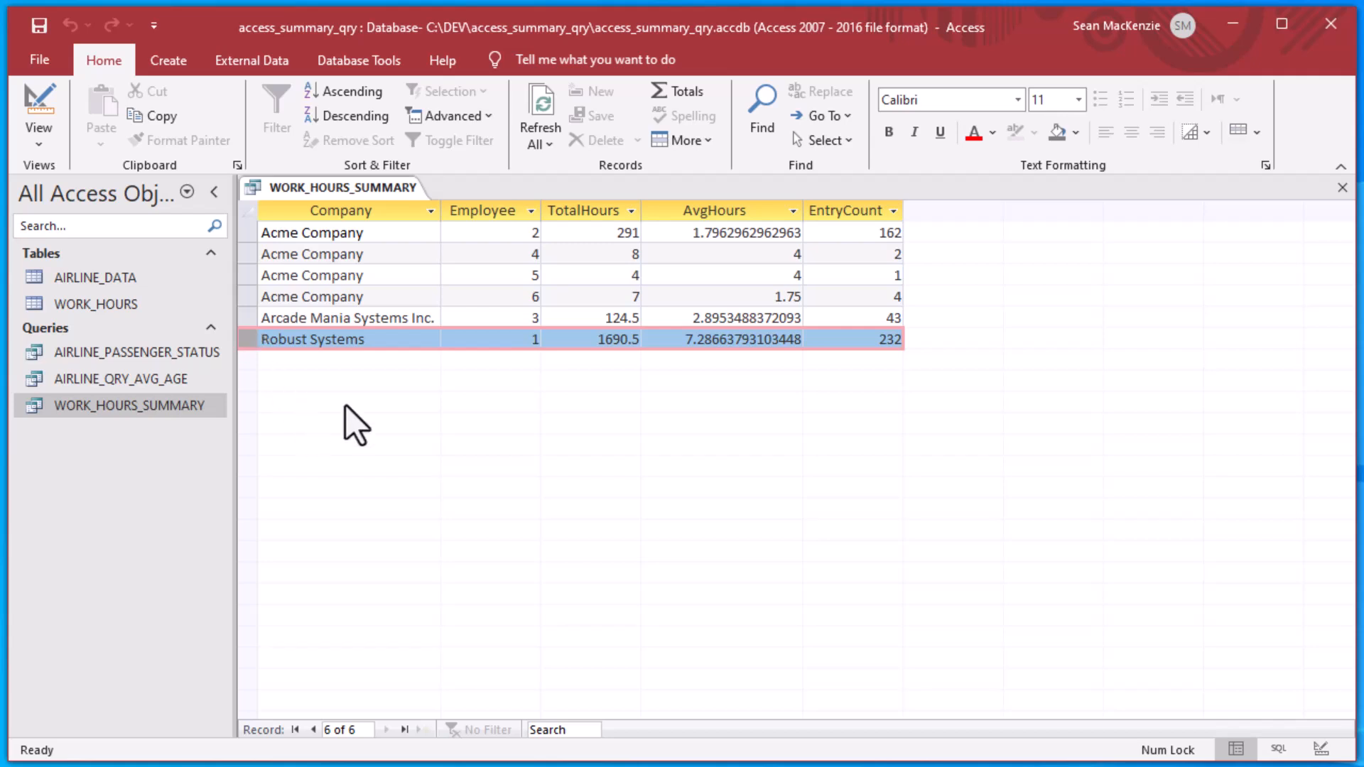
# Return to design view and delete the Employee column from the WORK_HOURS_SUMMARY query
pyautogui.click(28, 99)
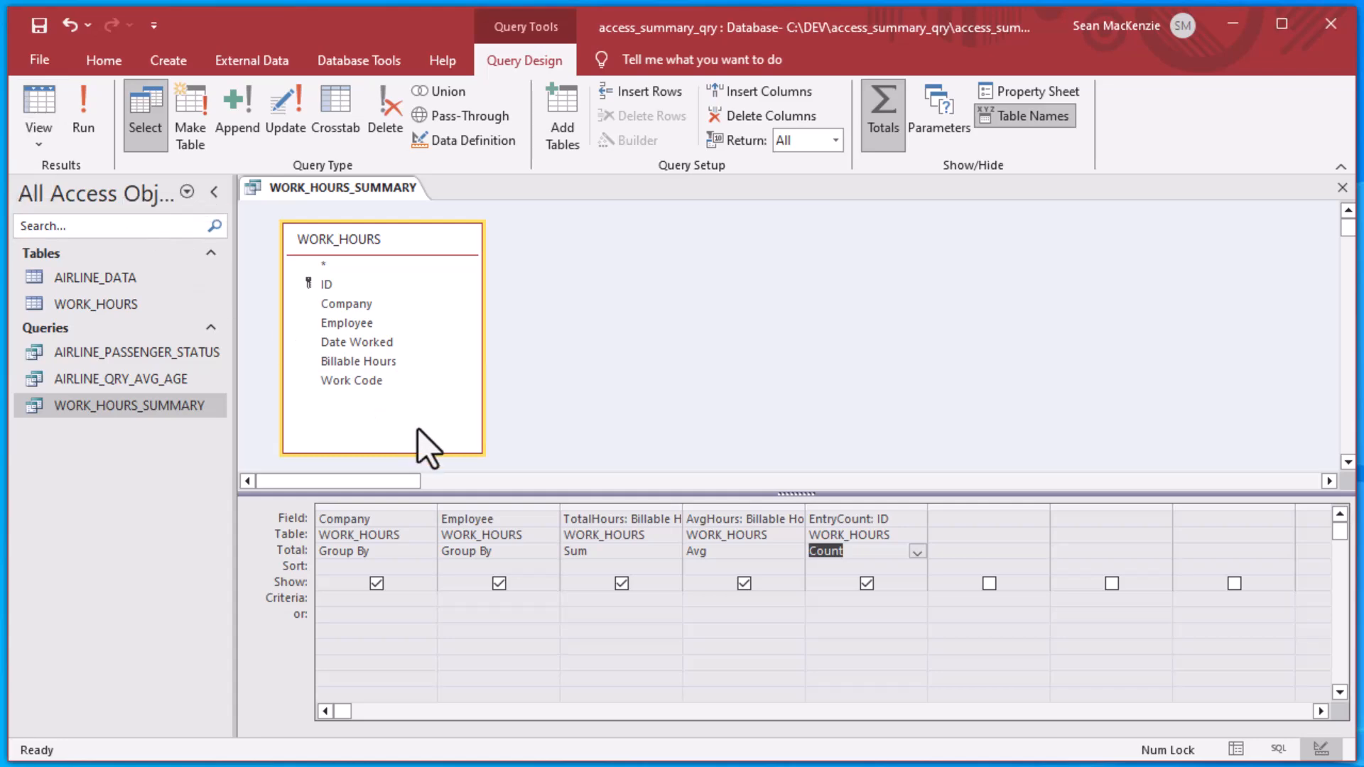
pyautogui.moveTo(358, 344); pyautogui.dragTo(483, 346)
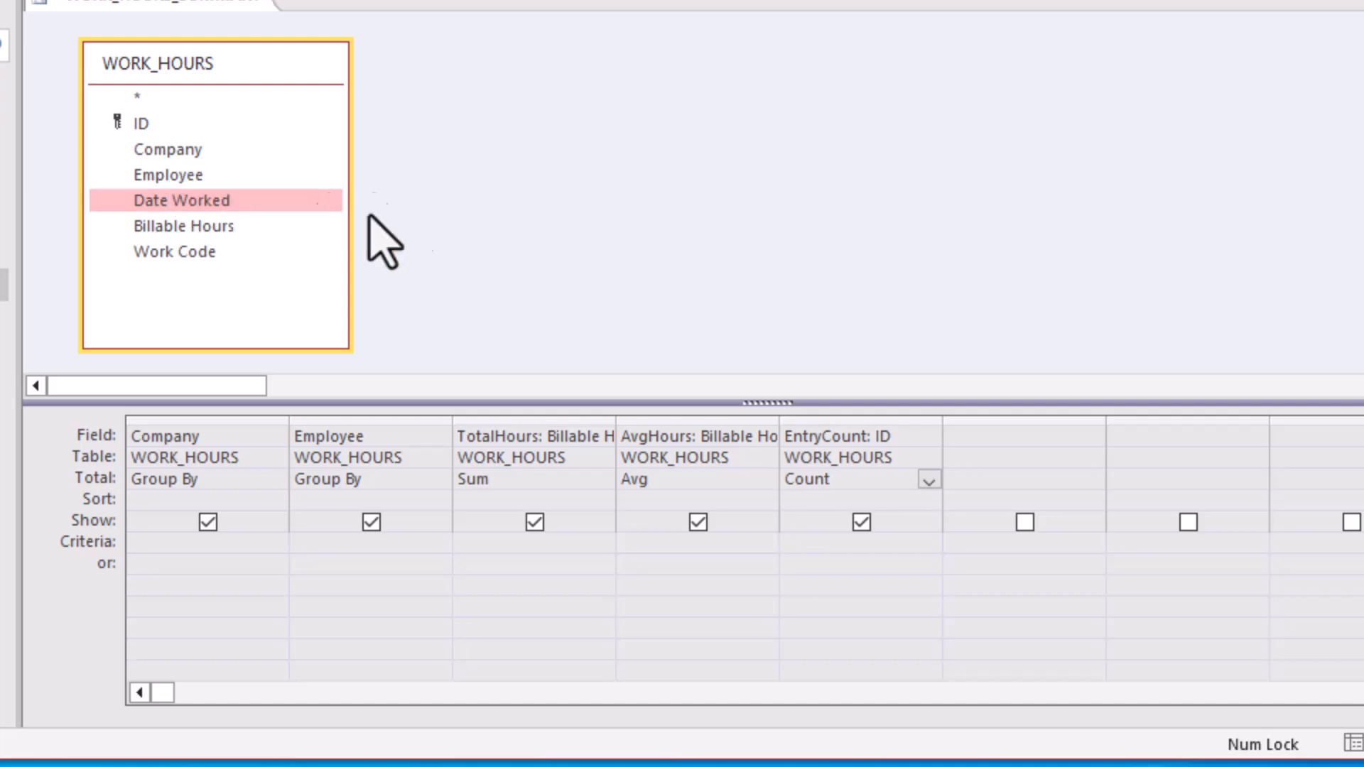
pyautogui.click(477, 252)
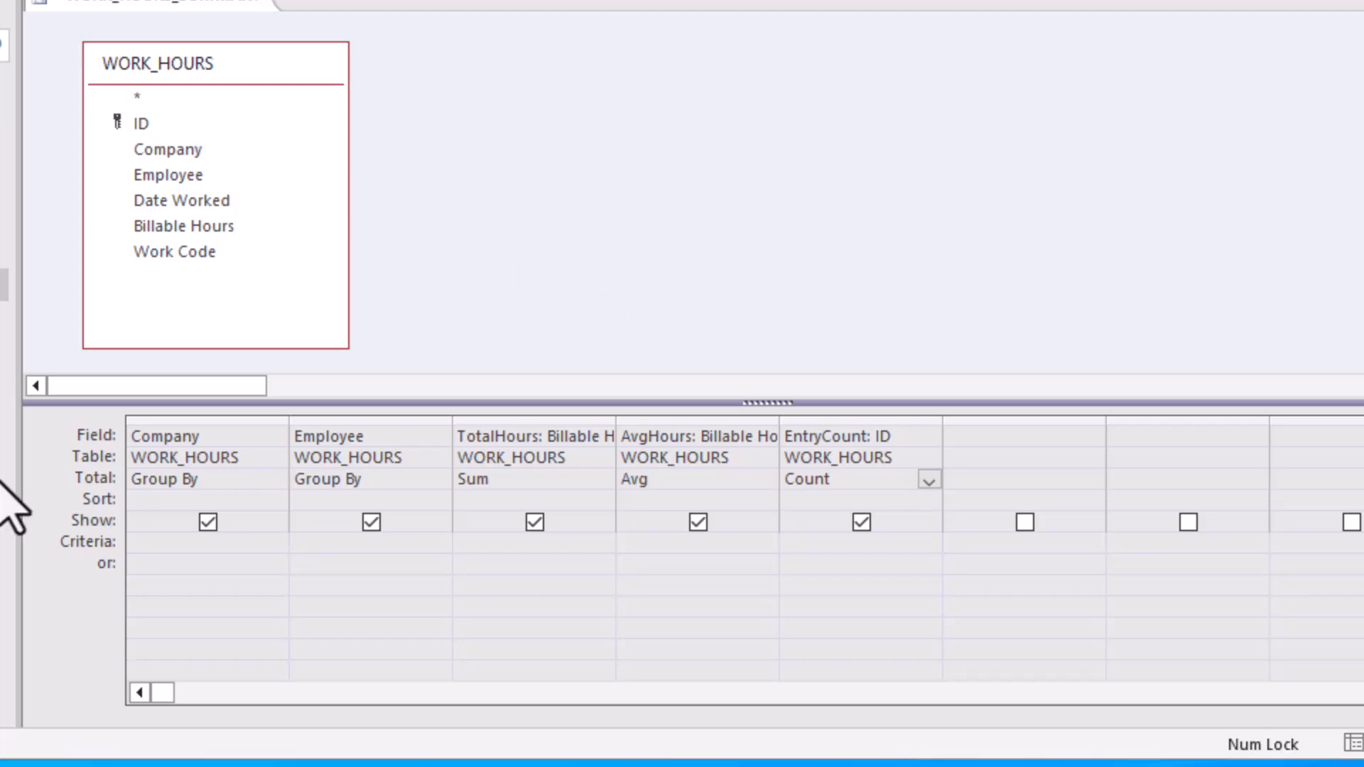
pyautogui.click(393, 419)
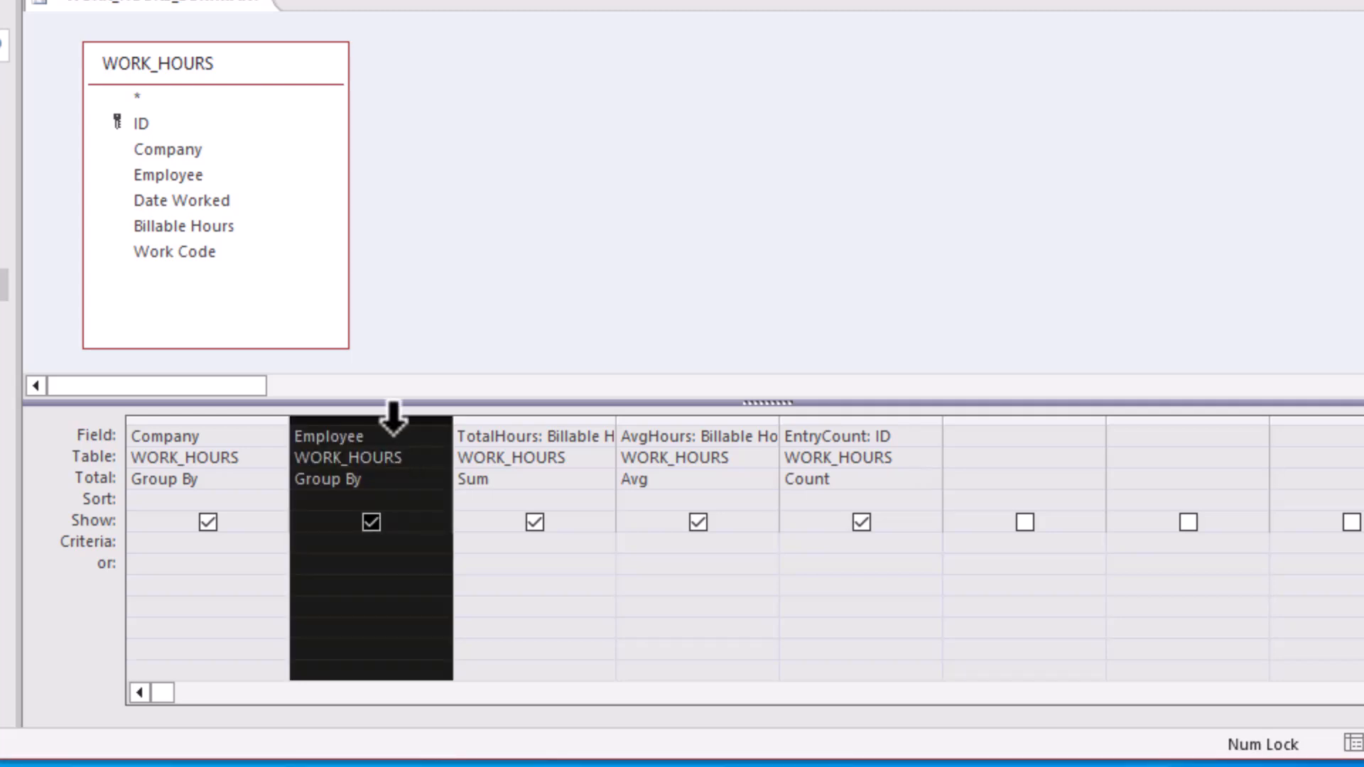
pyautogui.moveTo(377, 426); pyautogui.dragTo(375, 431)
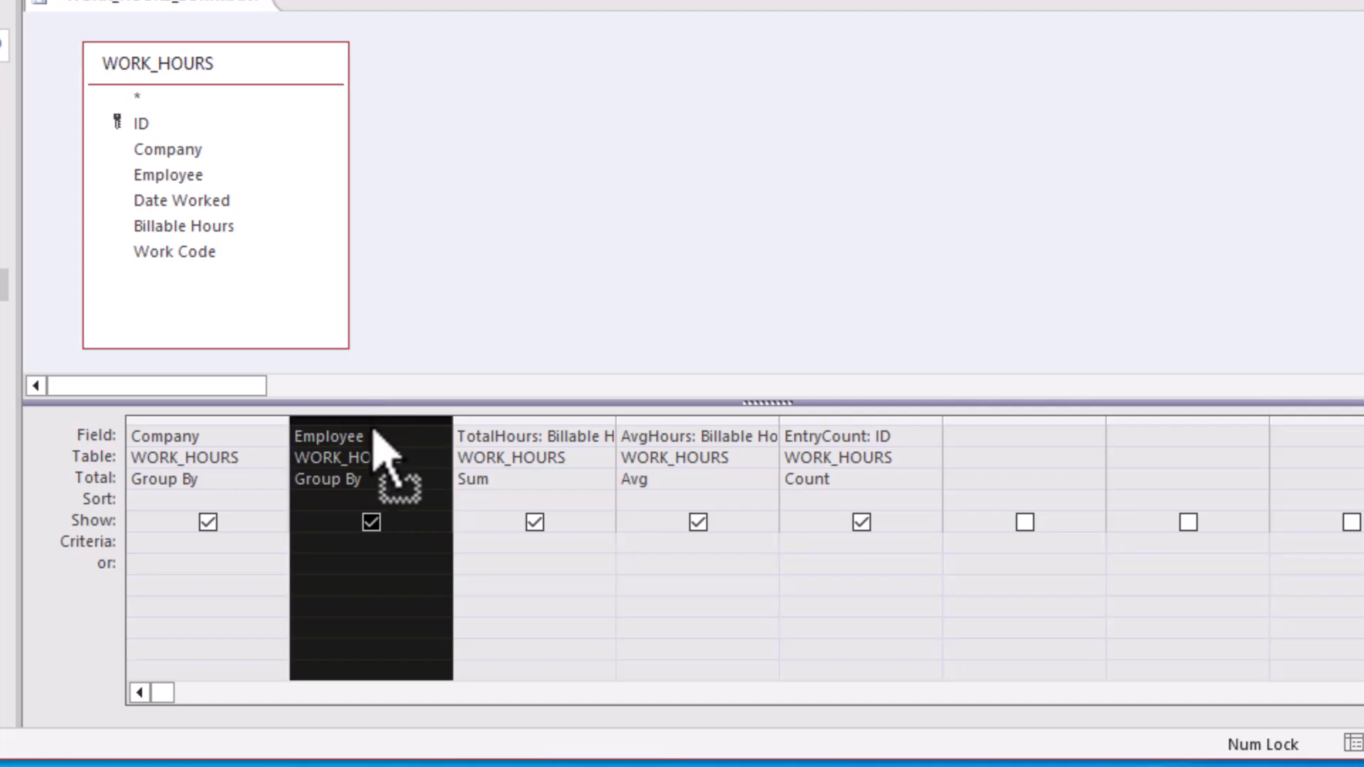
pyautogui.press('Delete')
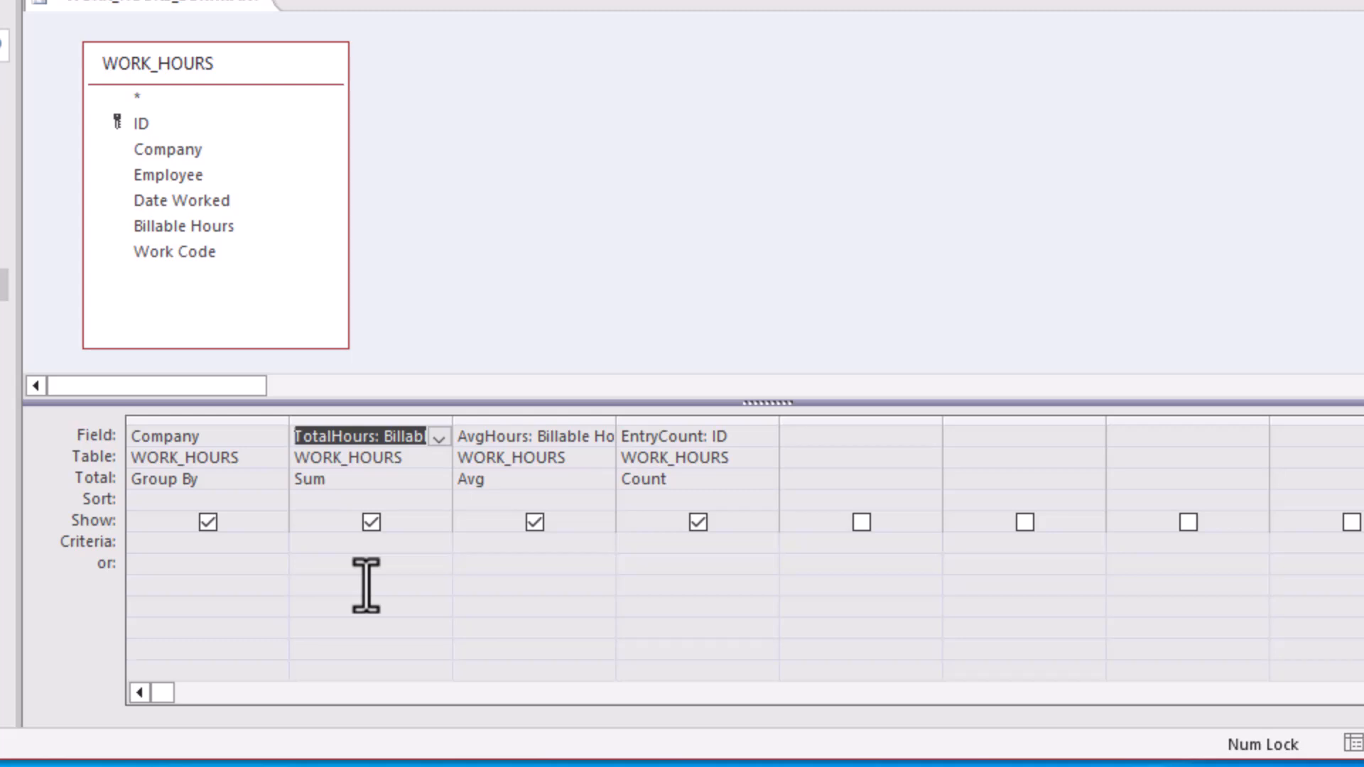
# Add the criterion Like "*Acme*" to the Company column and check the filtered rows in datasheet view
pyautogui.click(208, 441)
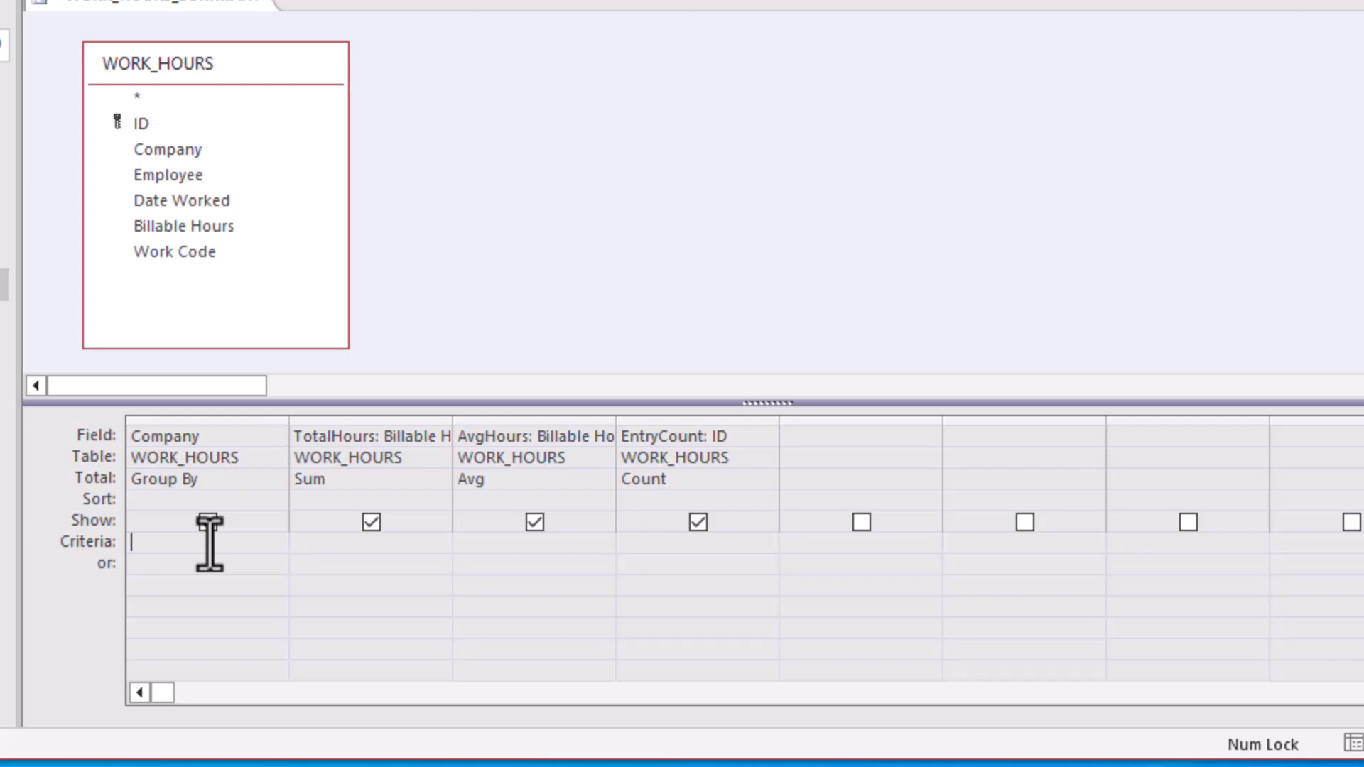
pyautogui.write('Like "*Acme*')
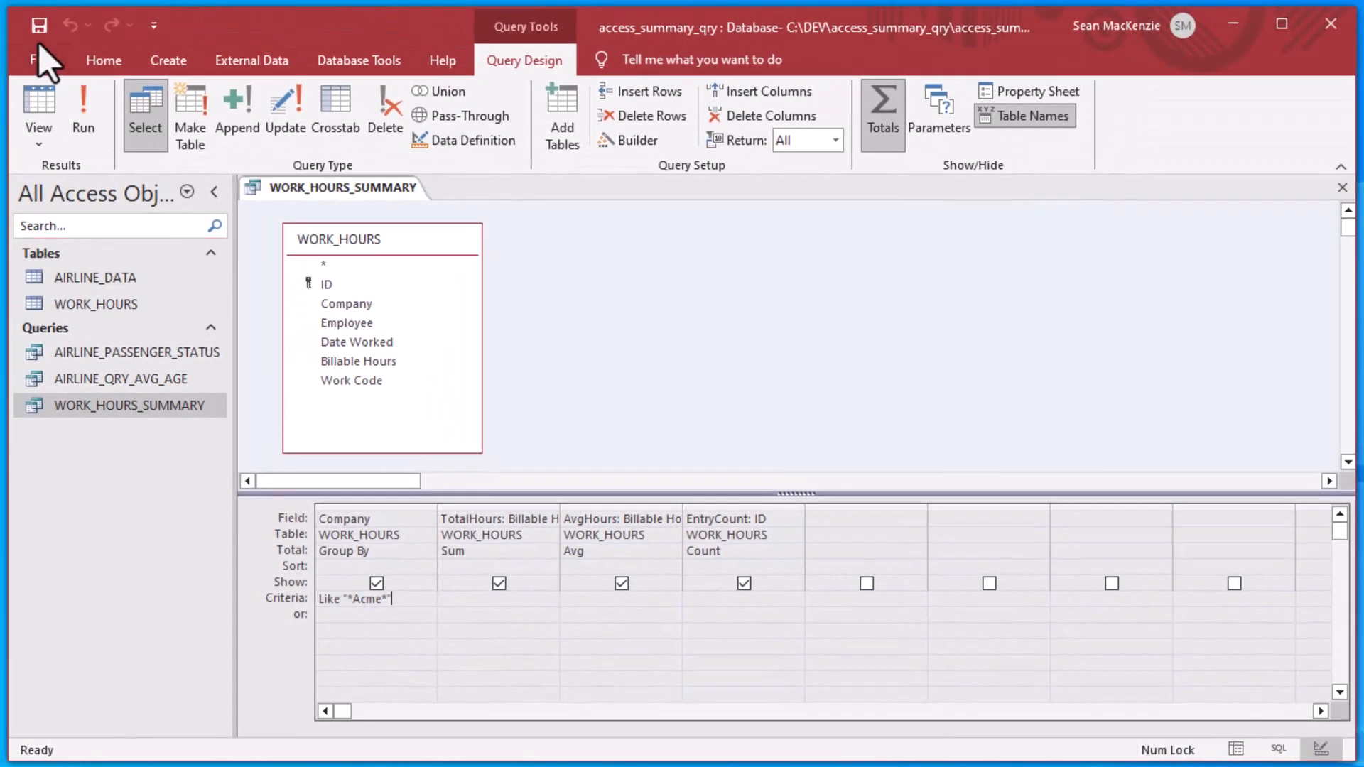
pyautogui.click(39, 96)
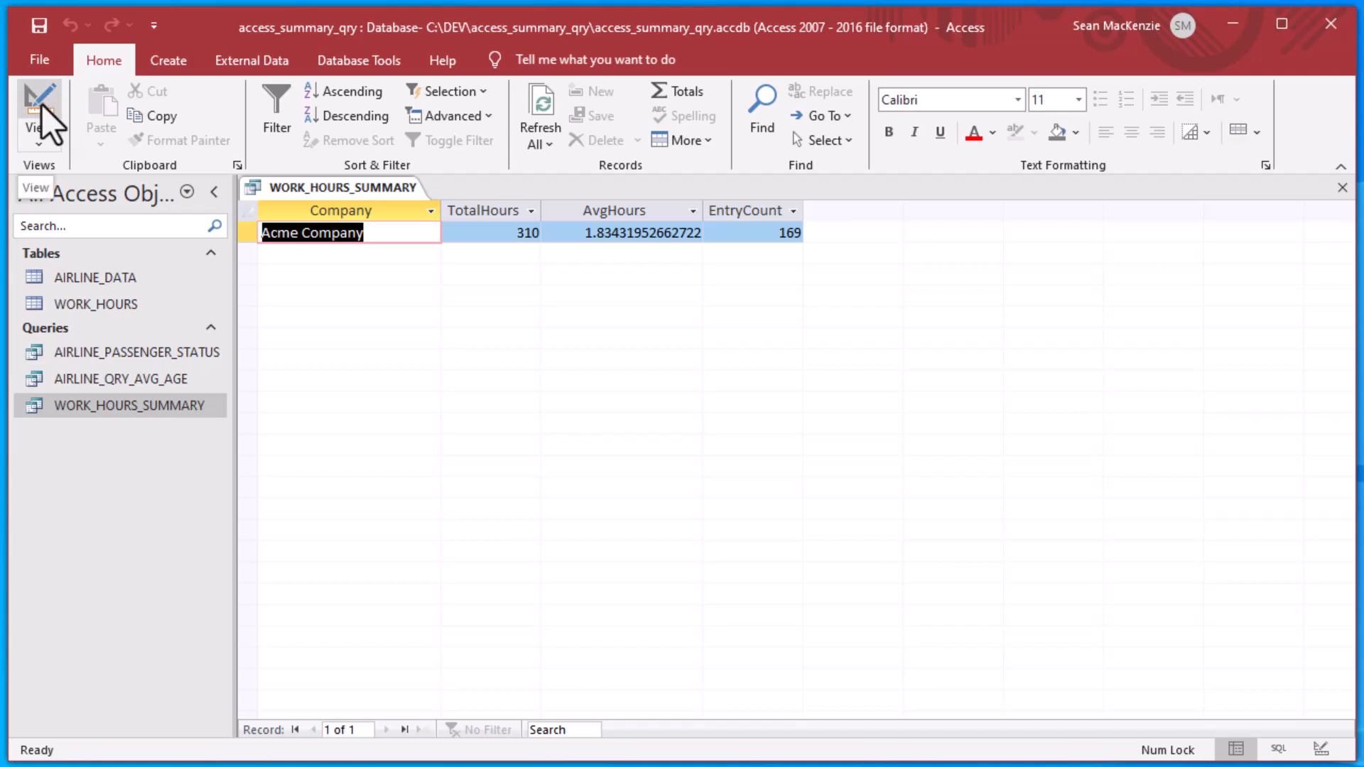
# Clear the criterion from the Company column in design view and show the query's datasheet
pyautogui.click(40, 104)
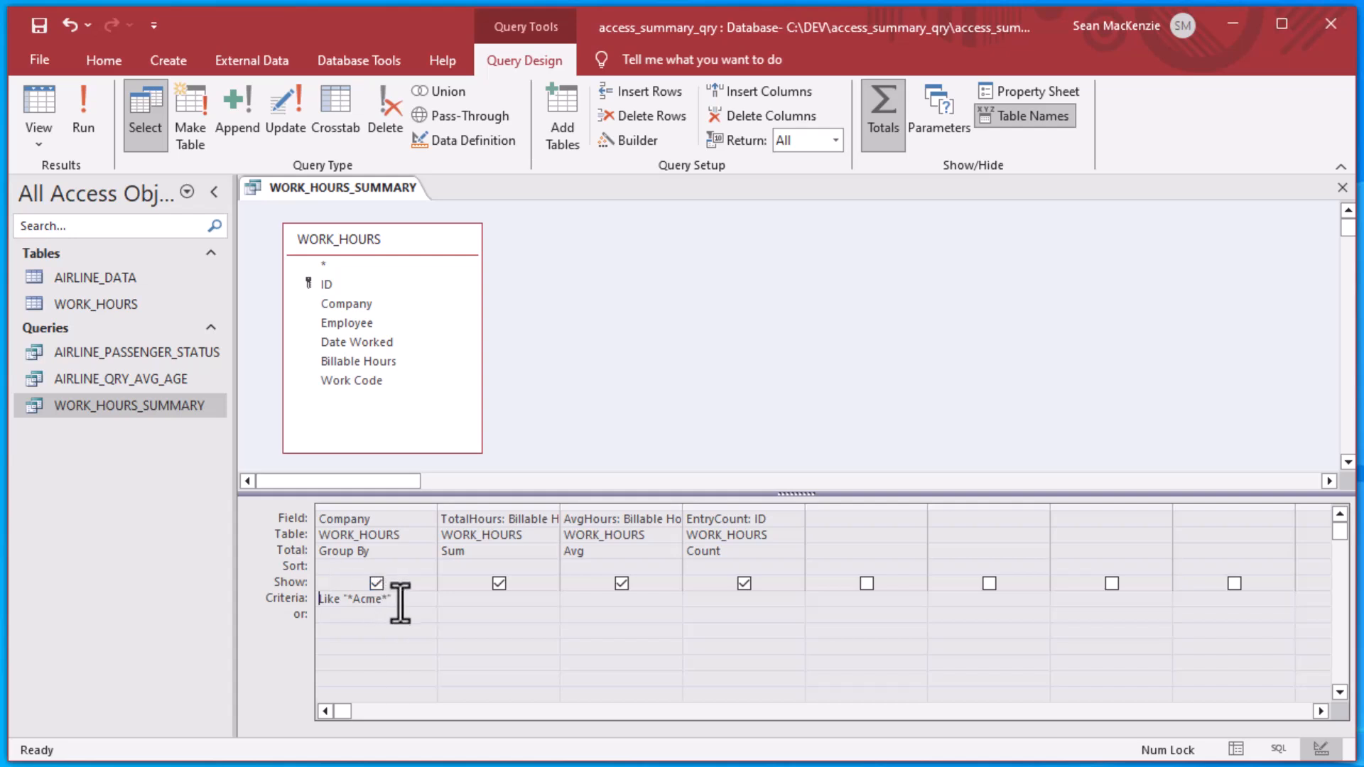
pyautogui.moveTo(395, 598); pyautogui.dragTo(298, 599)
pyautogui.press('Delete')
pyautogui.click(40, 108)
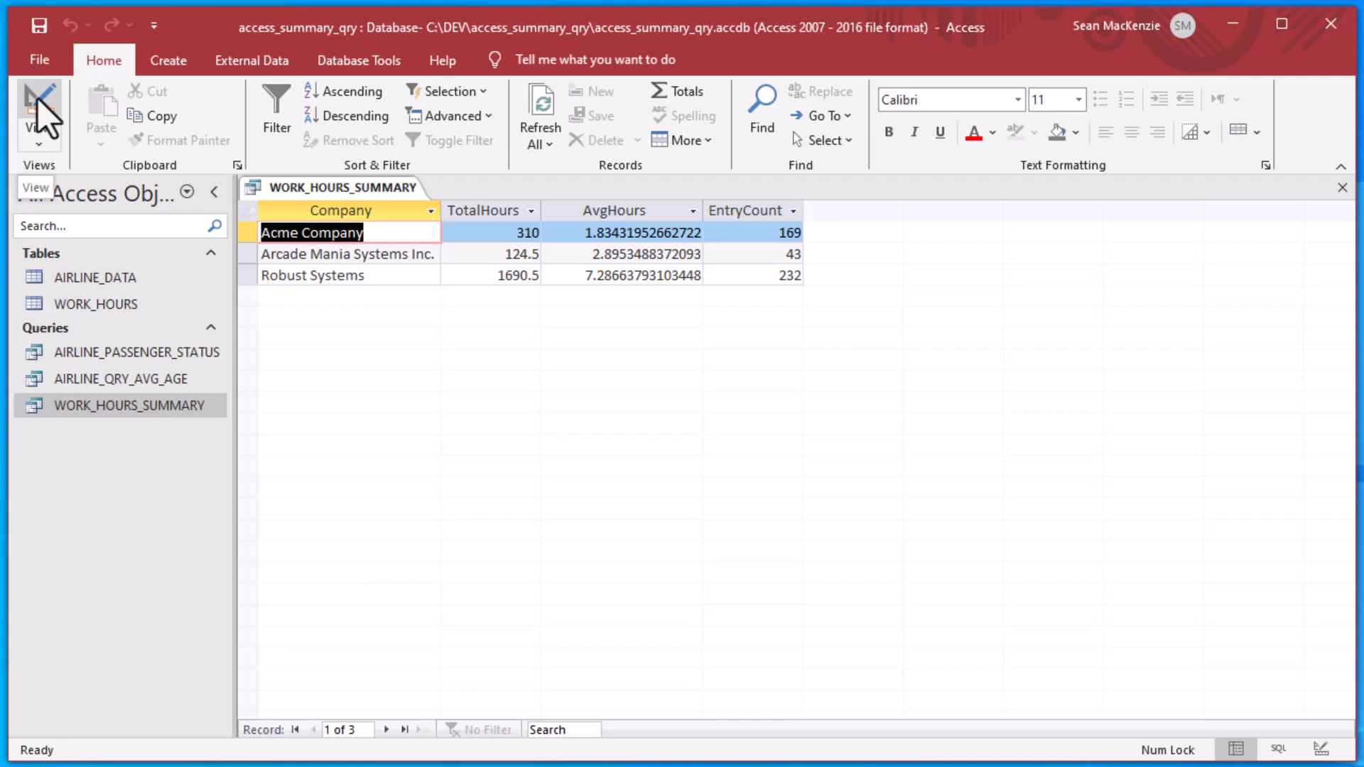
# Add the criterion >150 to the TotalHours column in design view and check the filtered companies in datasheet view
pyautogui.click(37, 98)
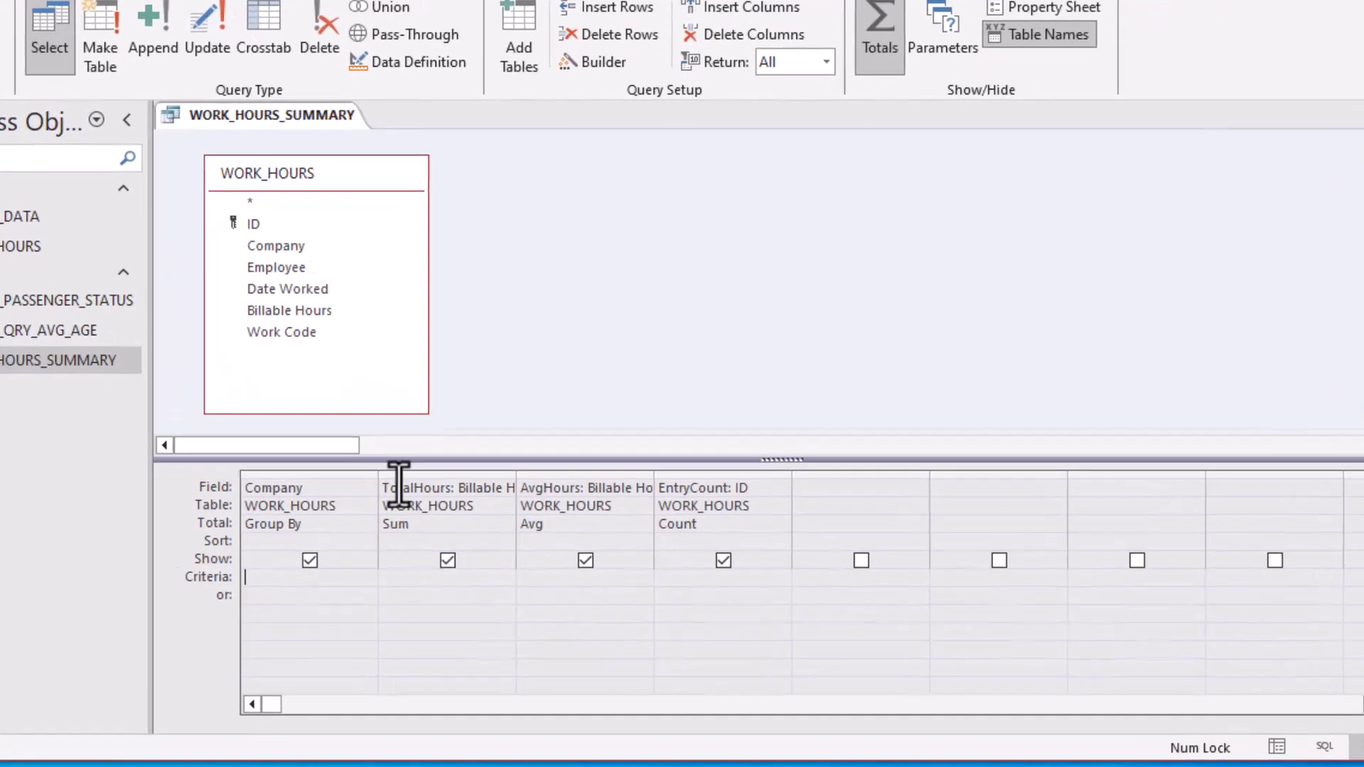
pyautogui.moveTo(366, 441); pyautogui.dragTo(271, 428)
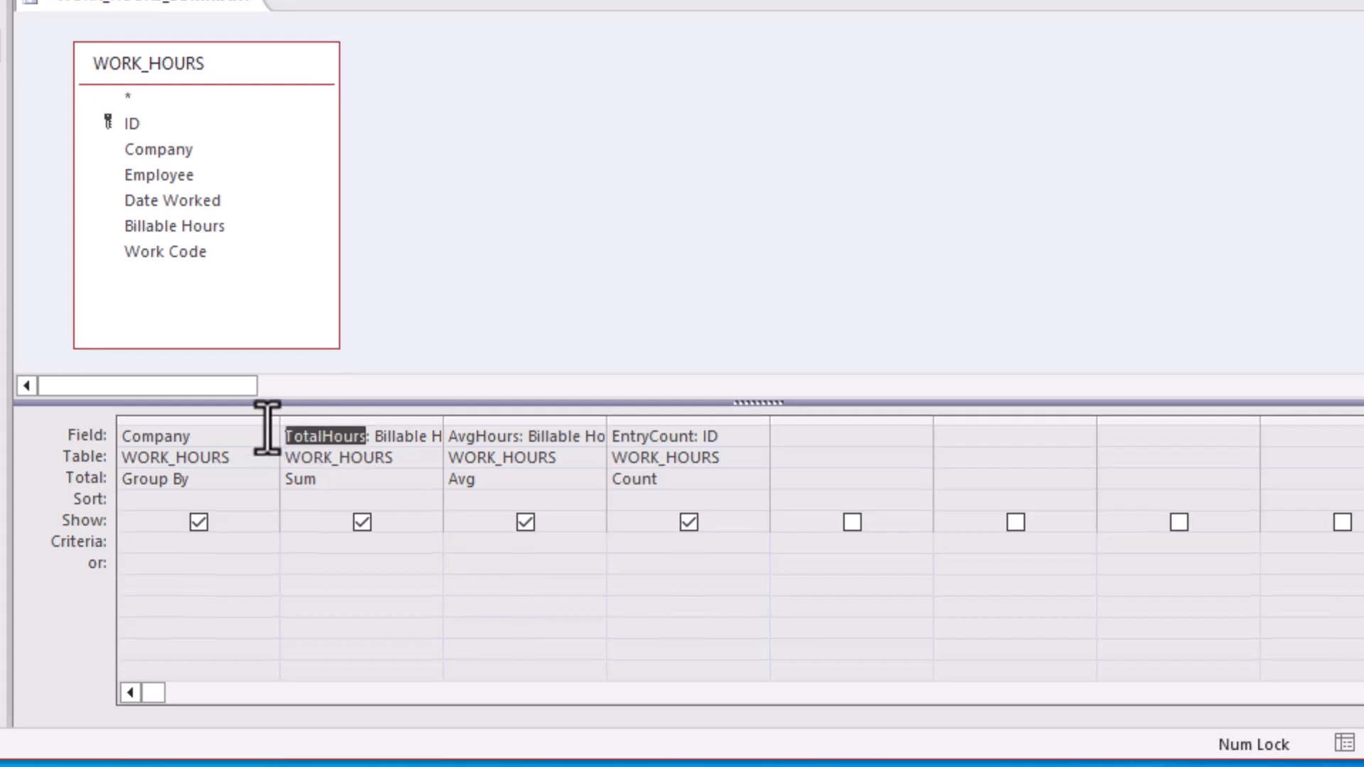
pyautogui.click(317, 545)
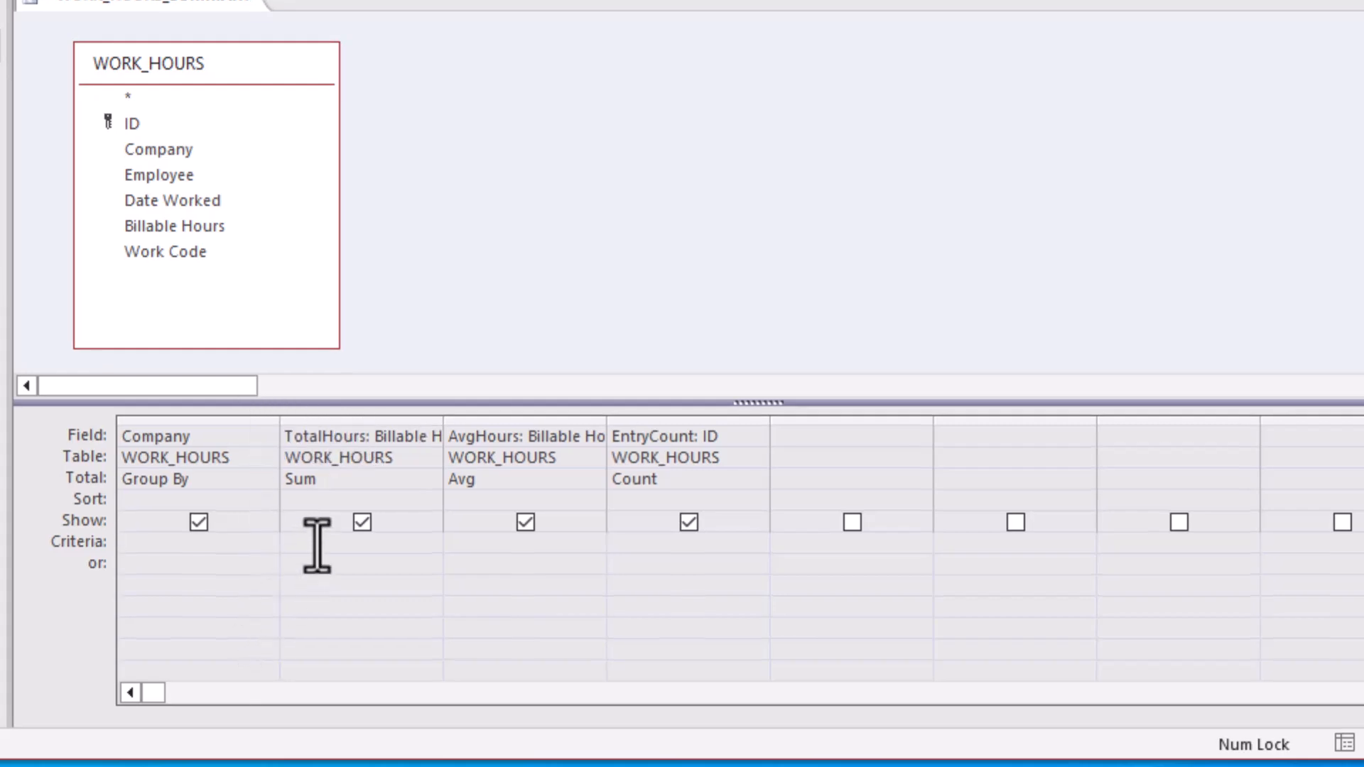
pyautogui.write('>150')
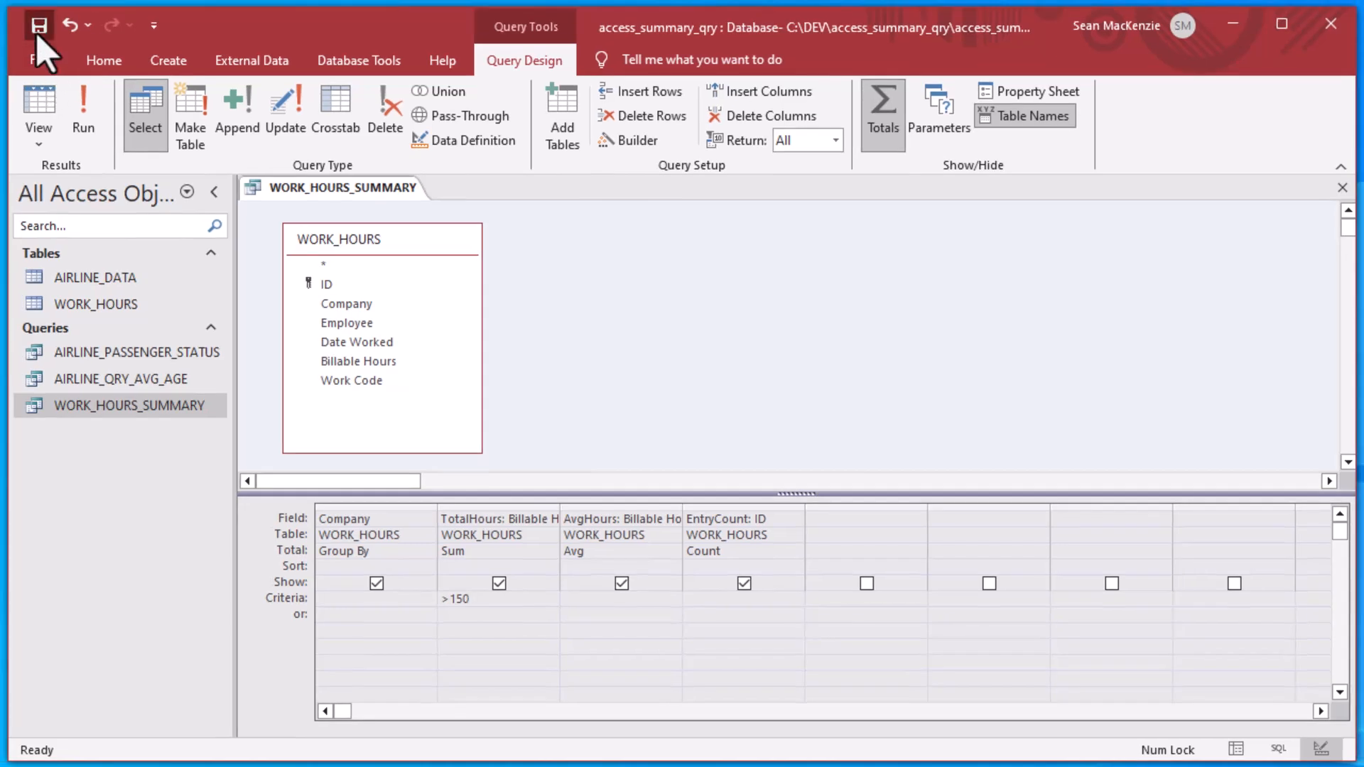
pyautogui.click(36, 112)
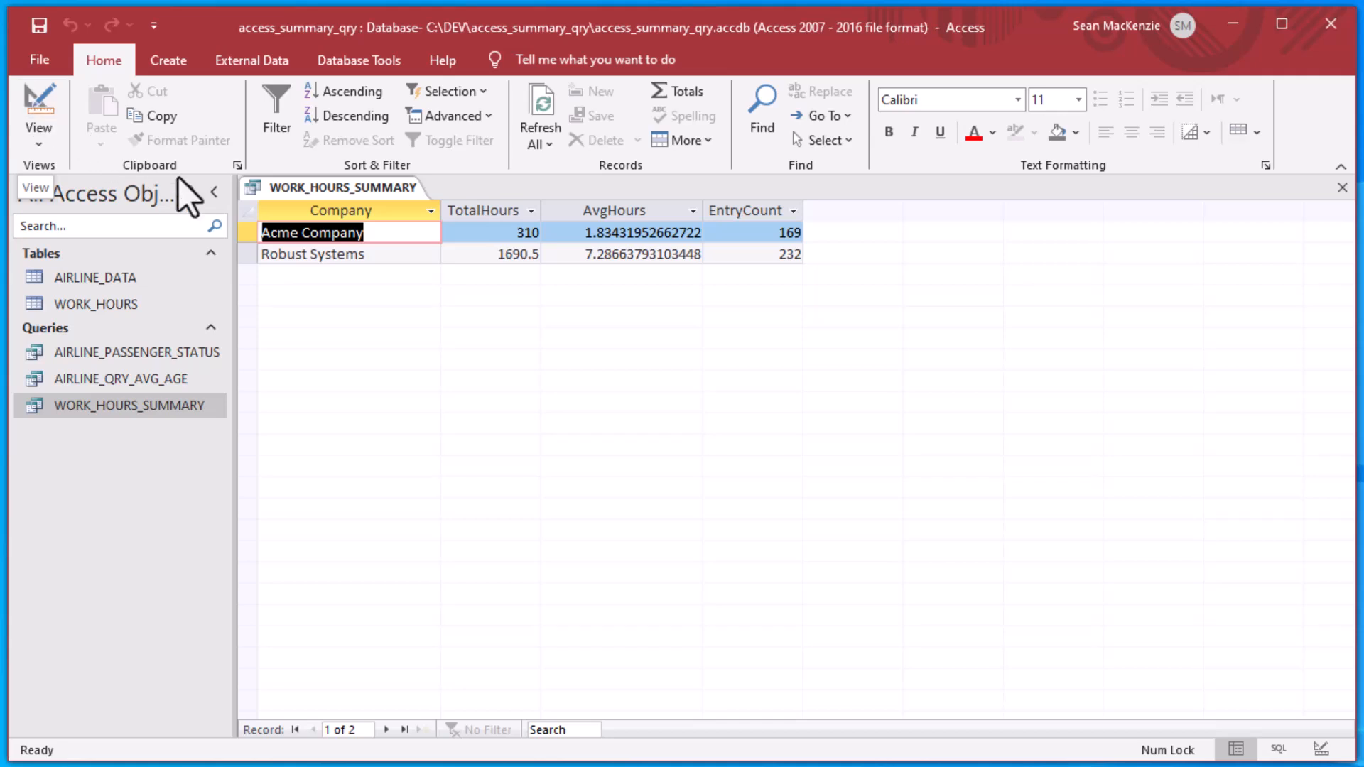
# Add the criterion >200 to the EntryCount column in design view and check the filtered rows in datasheet view
pyautogui.click(33, 91)
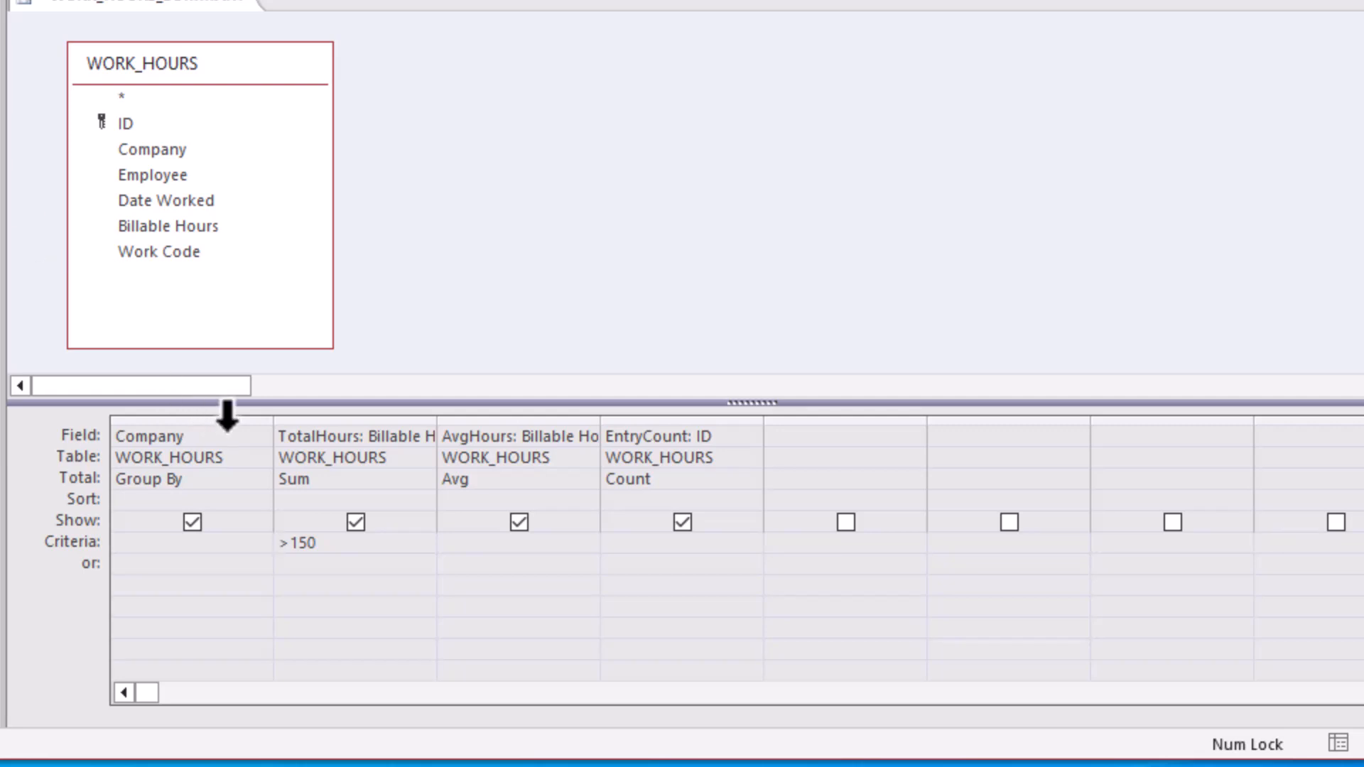
pyautogui.click(641, 548)
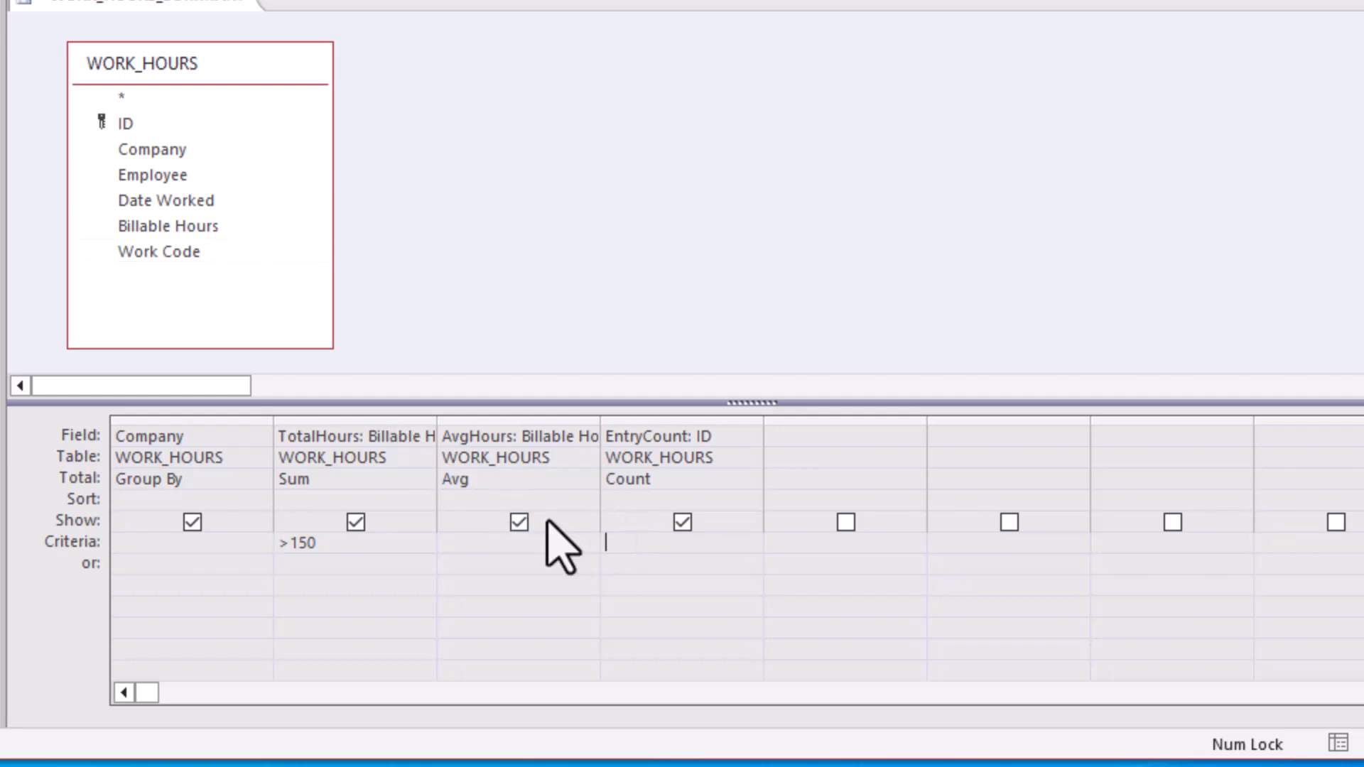
pyautogui.write('>200')
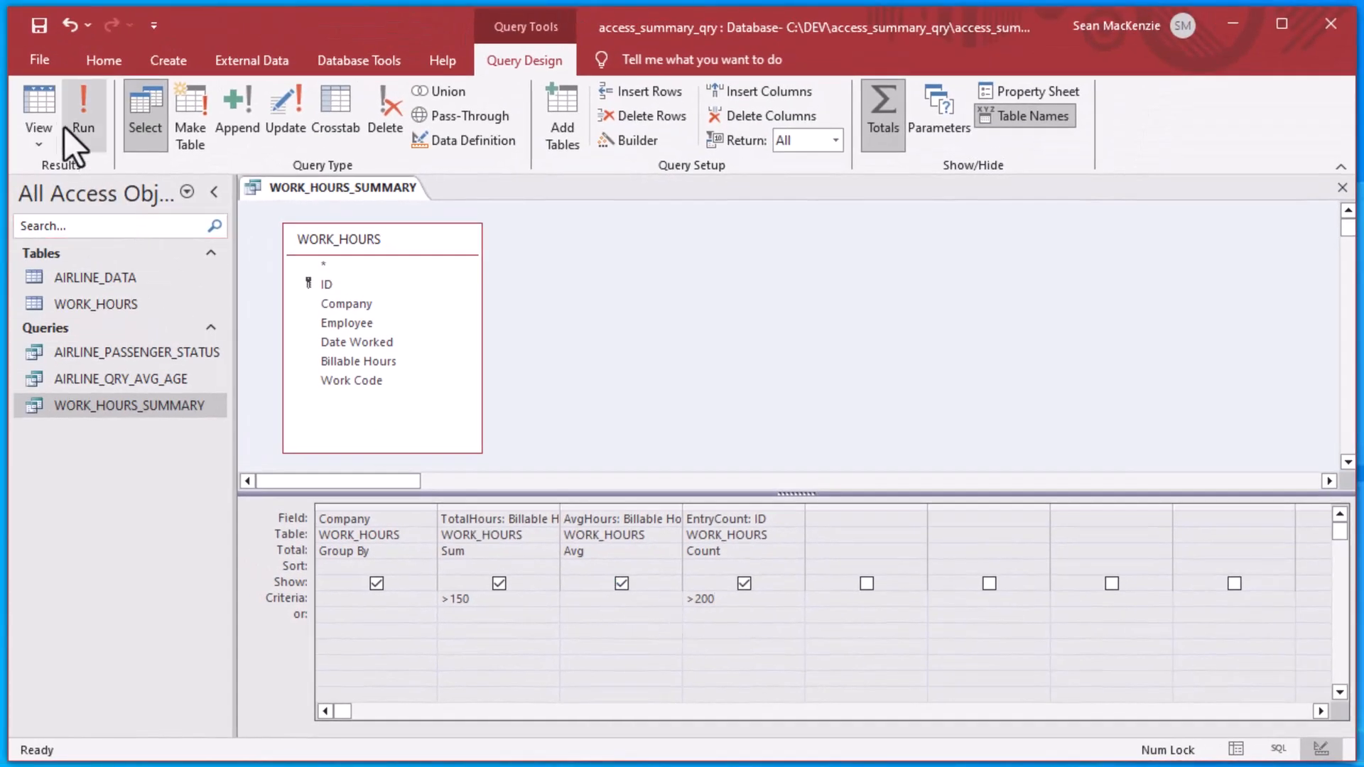
pyautogui.click(37, 101)
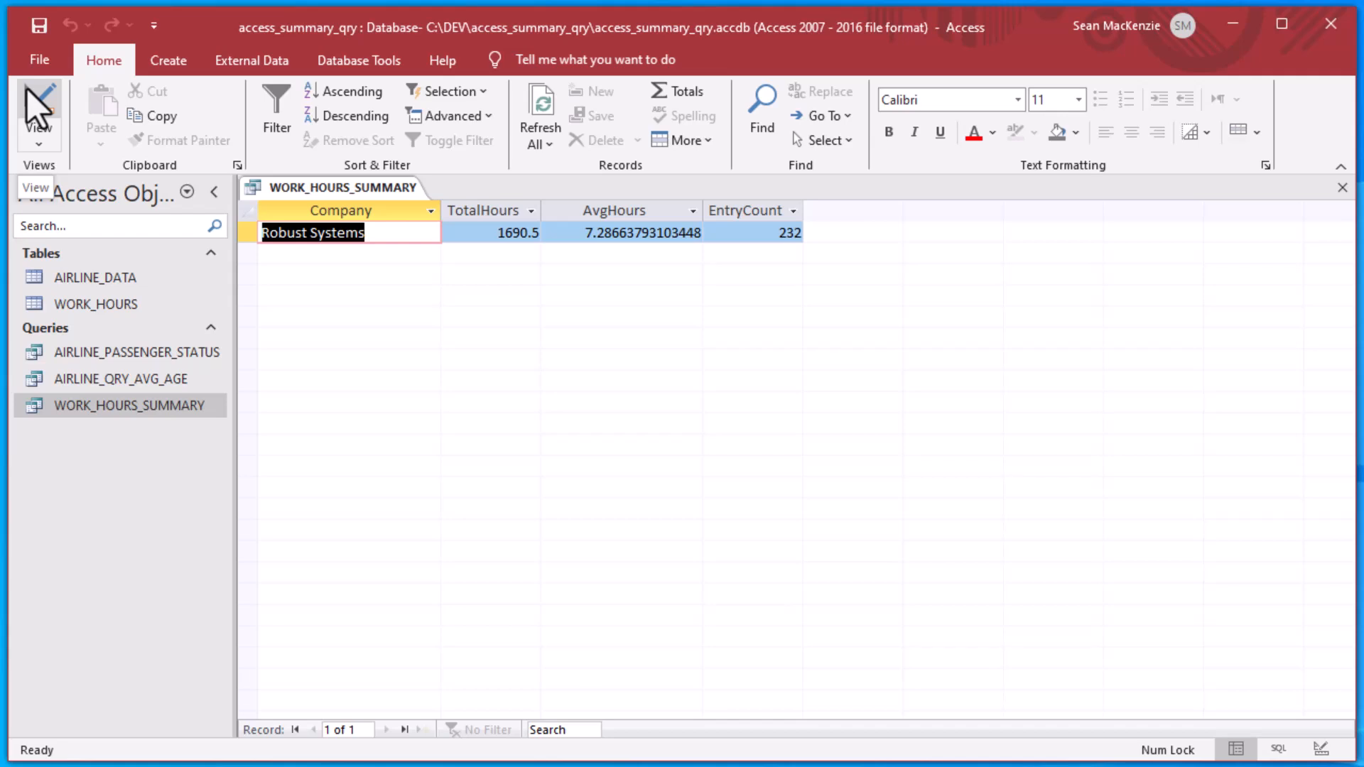
# Switch the WORK_HOURS_SUMMARY query to SQL view and copy its entire SQL statement
pyautogui.click(27, 88)
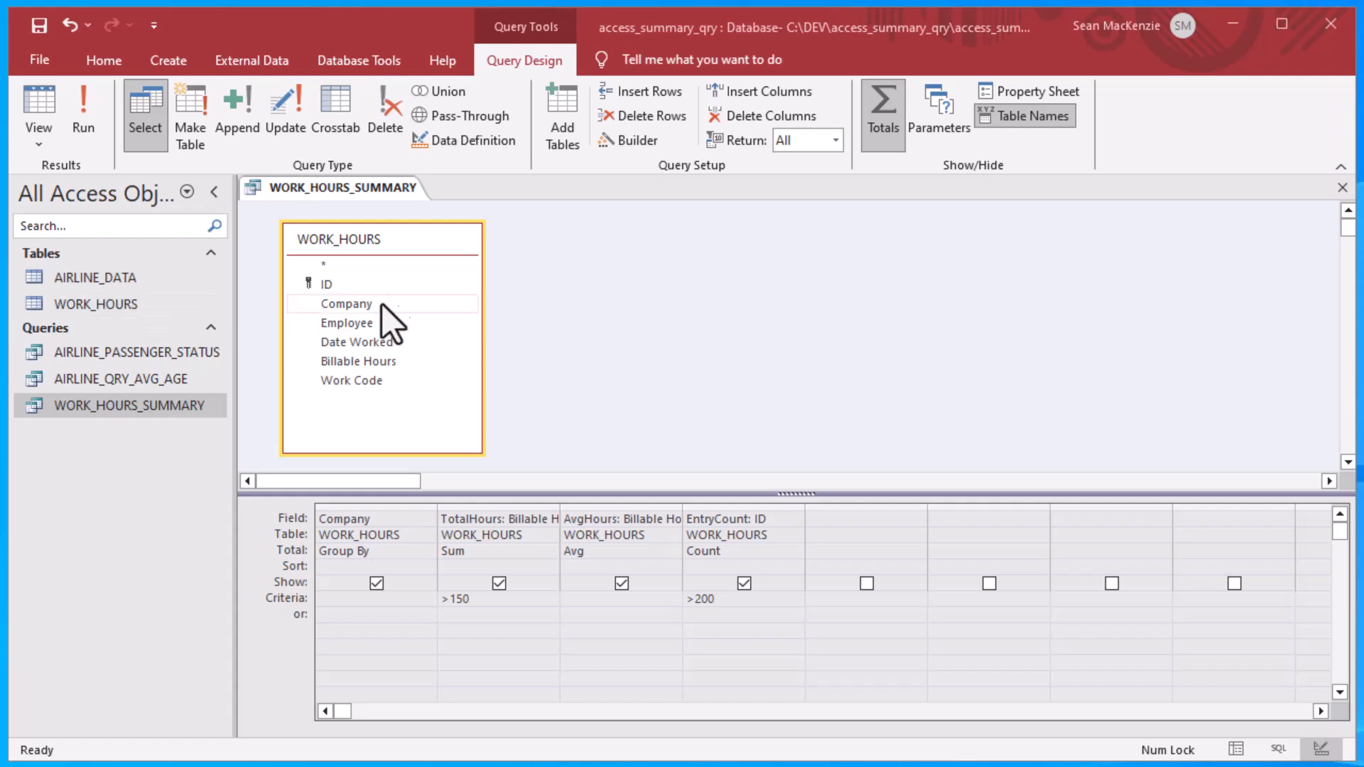
pyautogui.click(387, 239)
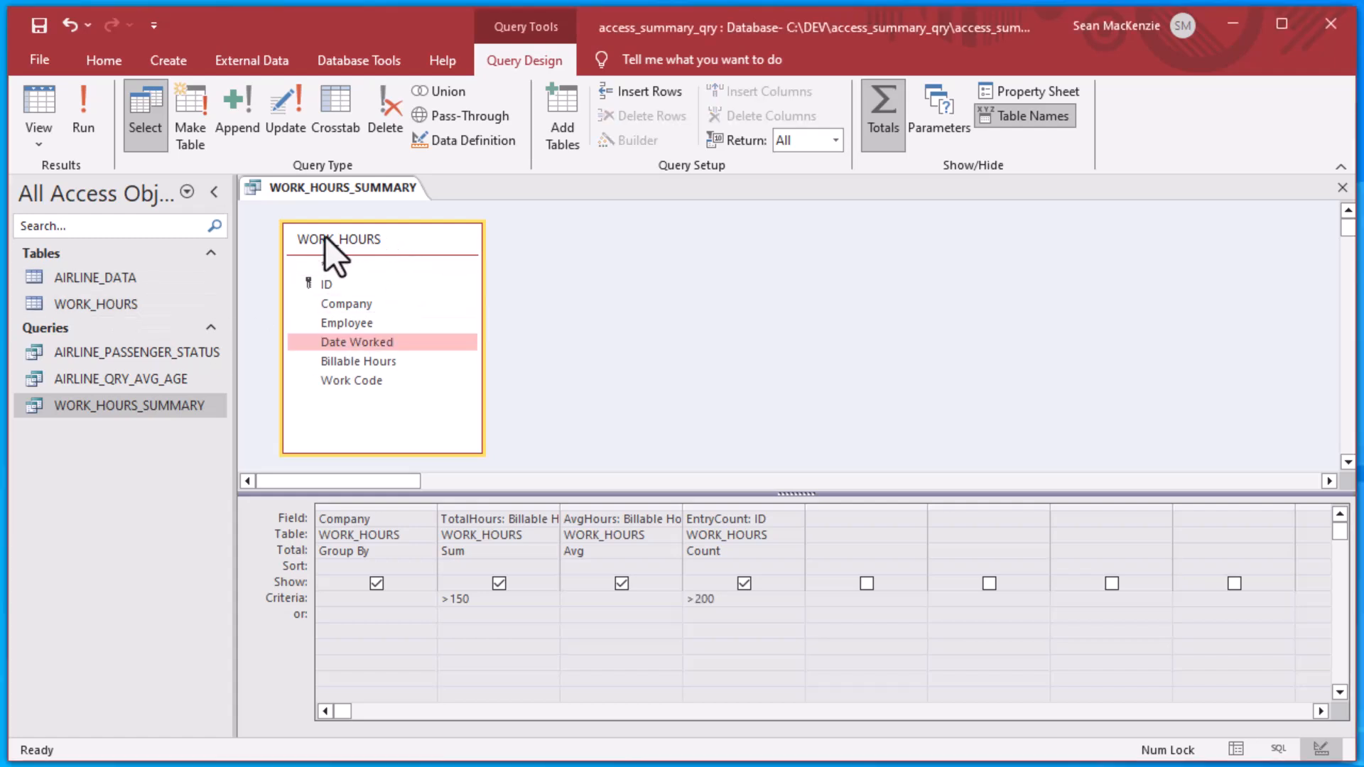
pyautogui.click(41, 141)
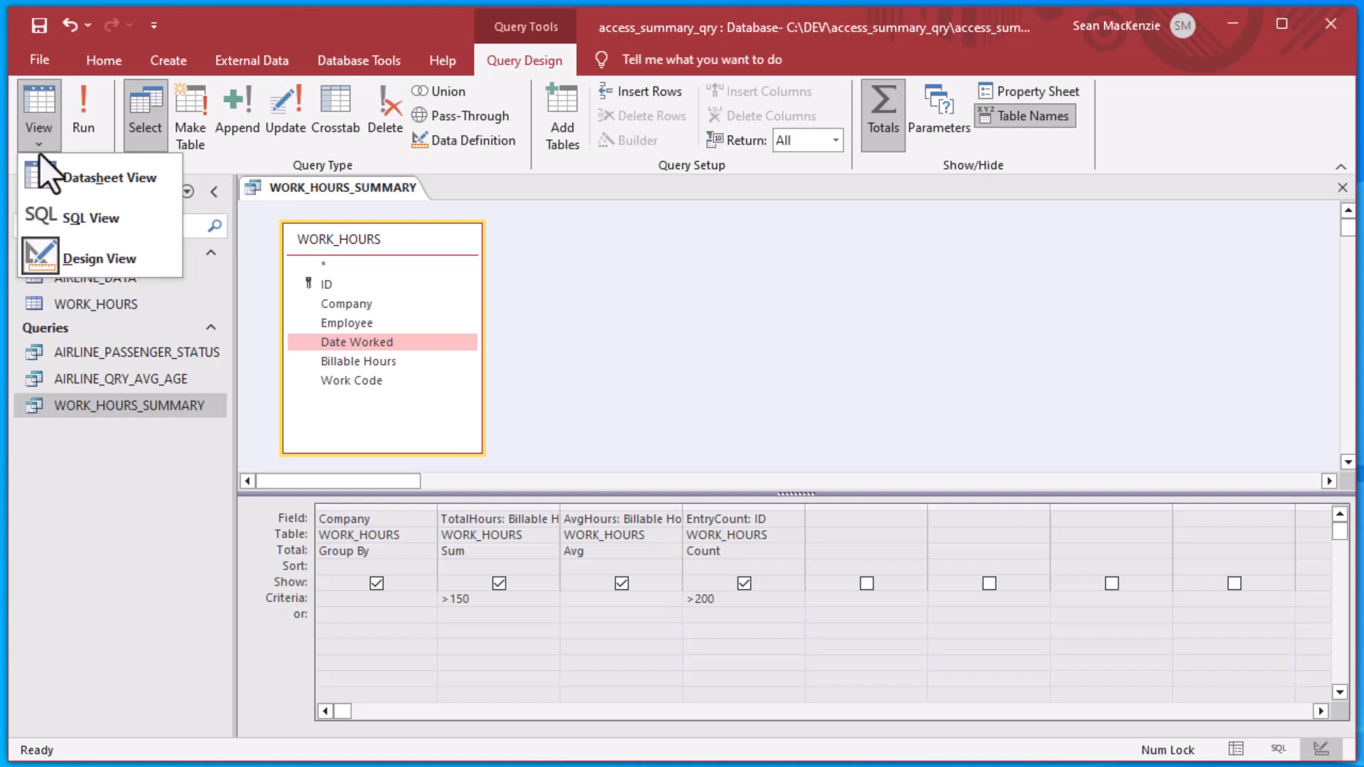
pyautogui.click(40, 213)
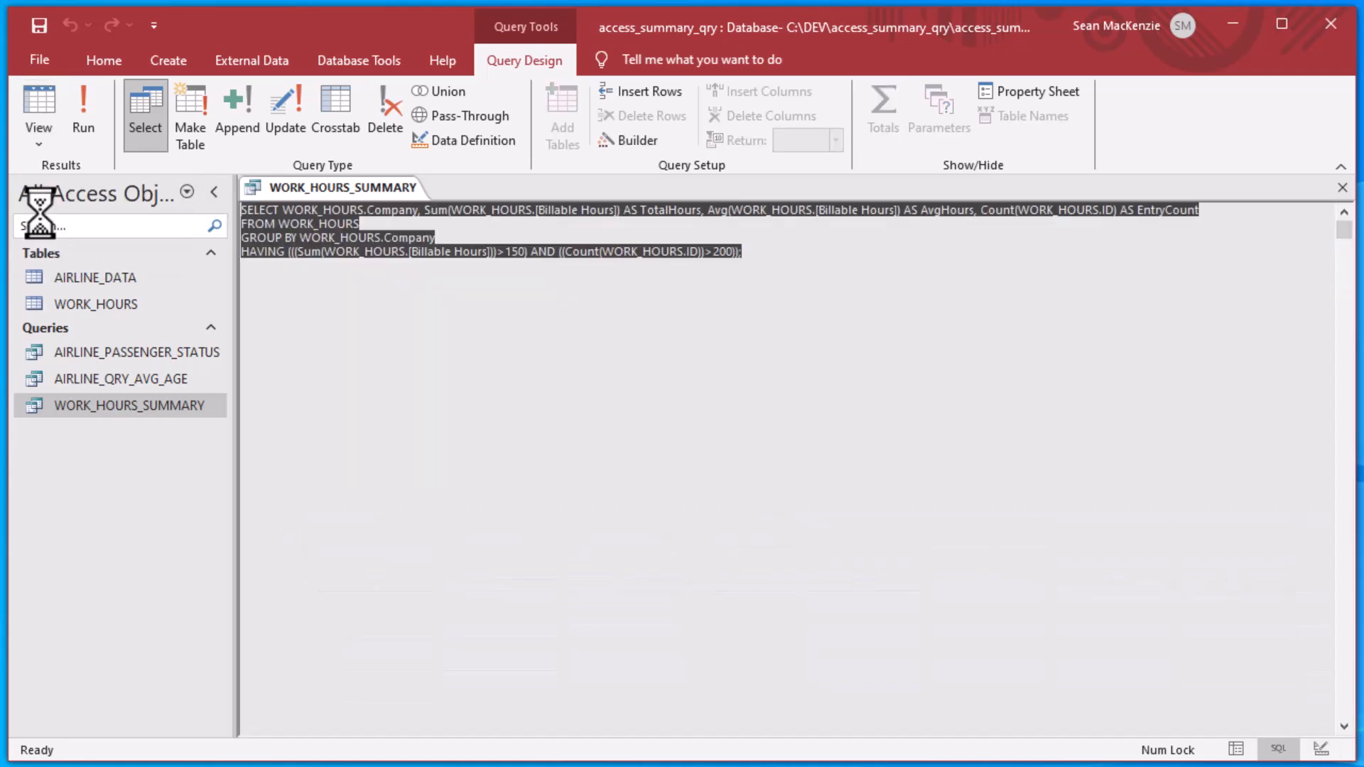
pyautogui.rightClick(309, 232)
pyautogui.click(350, 266)
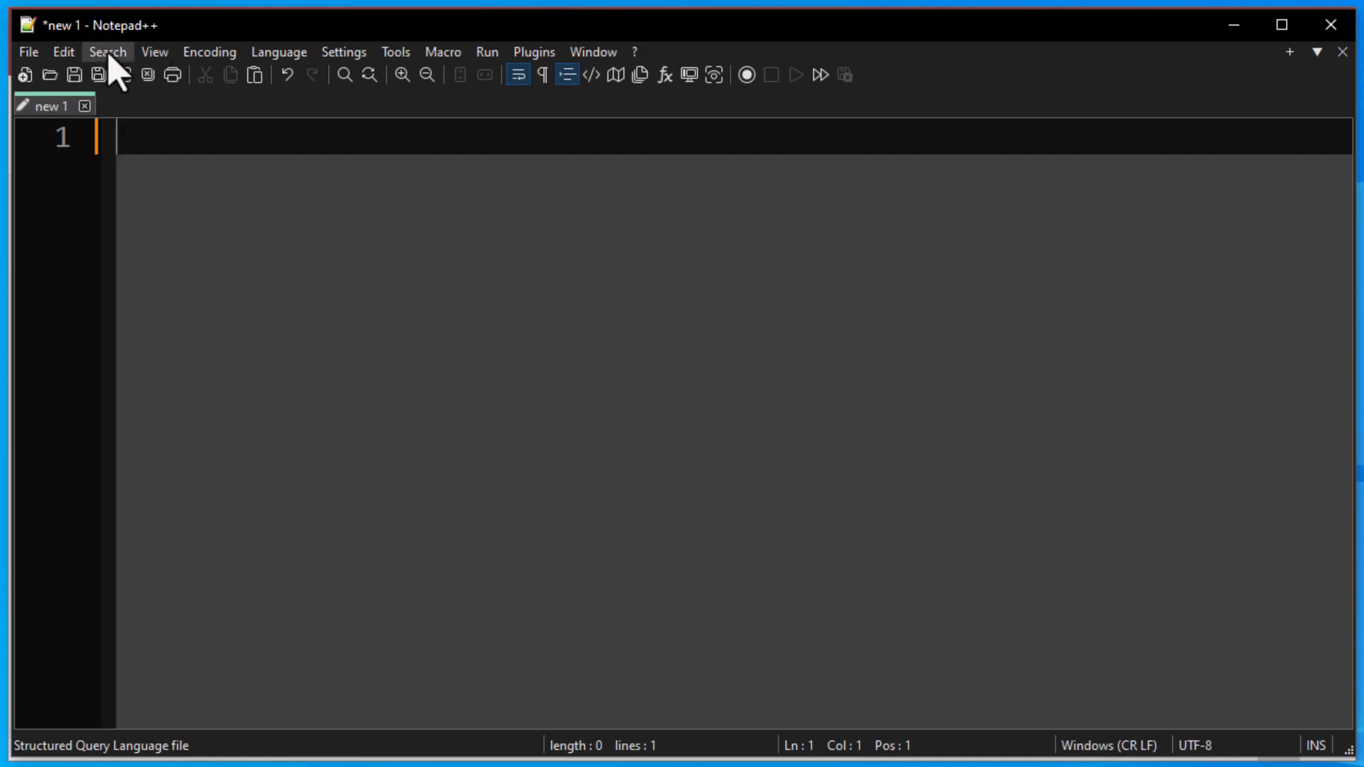
# In a blank Notepad++ document, set the syntax language to SQL and paste the copied query statement
pyautogui.click(276, 61)
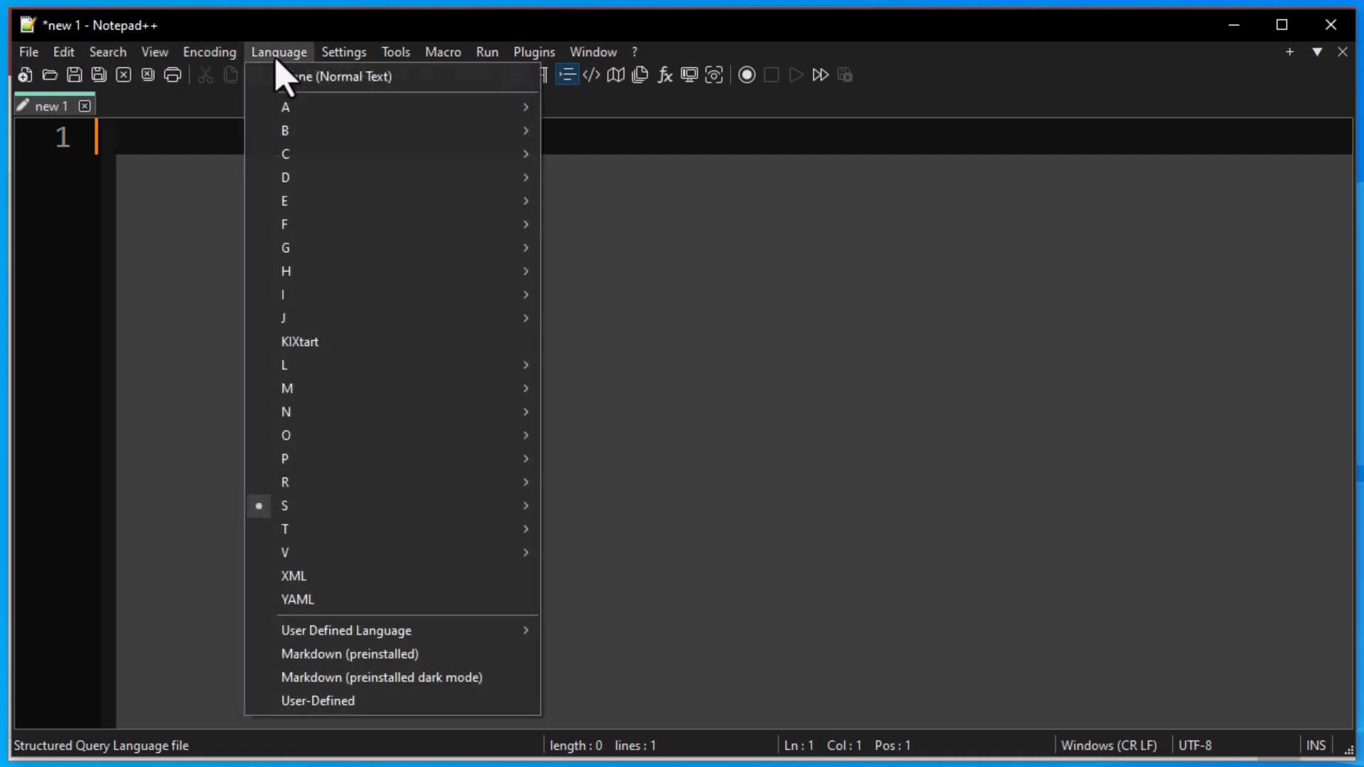
pyautogui.moveTo(444, 508)
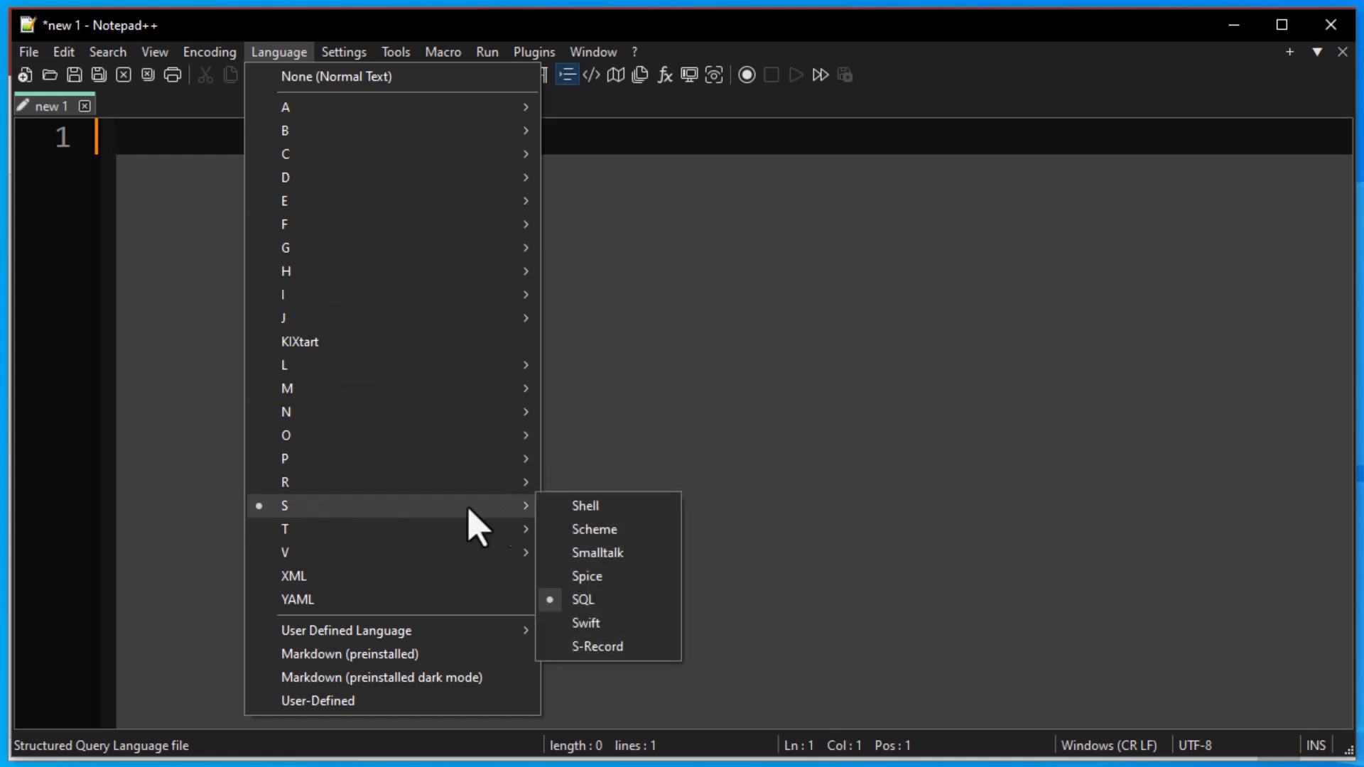
pyautogui.click(597, 605)
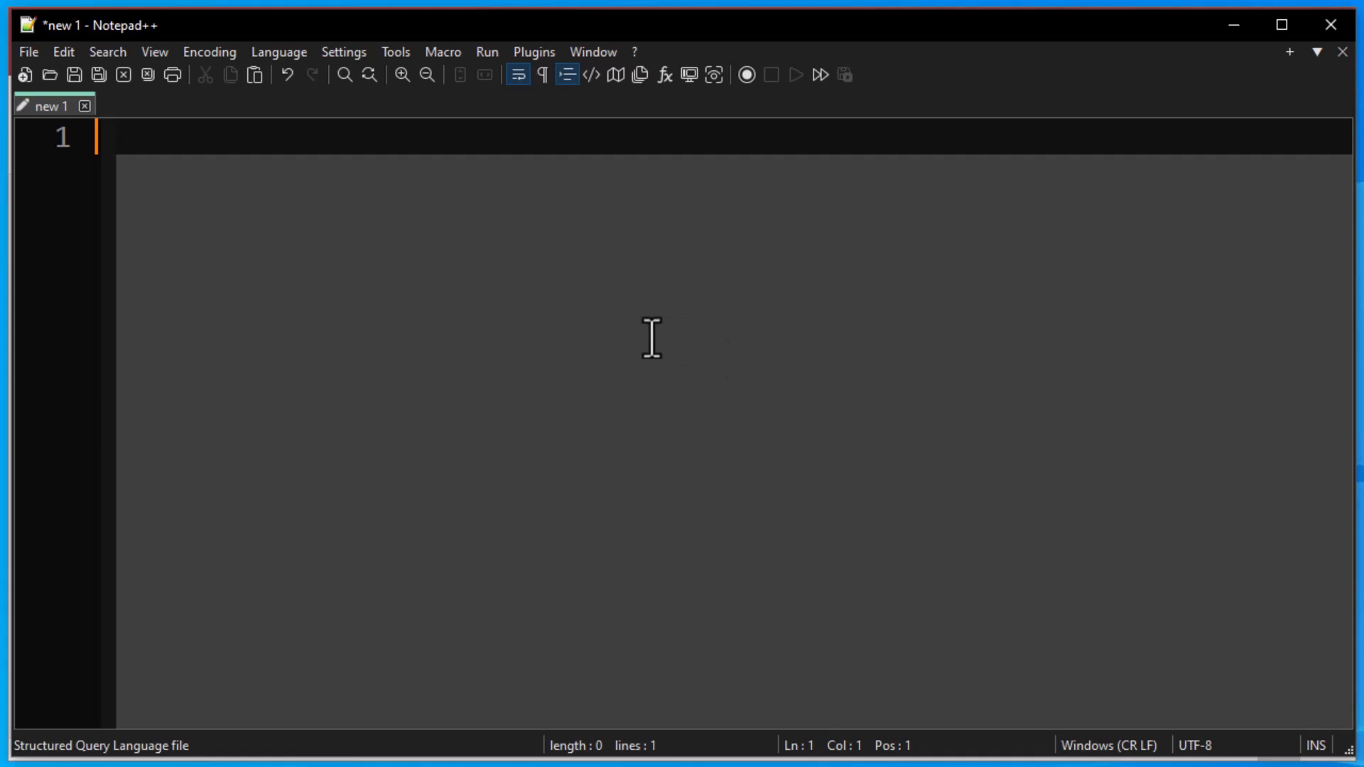
pyautogui.rightClick(136, 142)
pyautogui.click(192, 204)
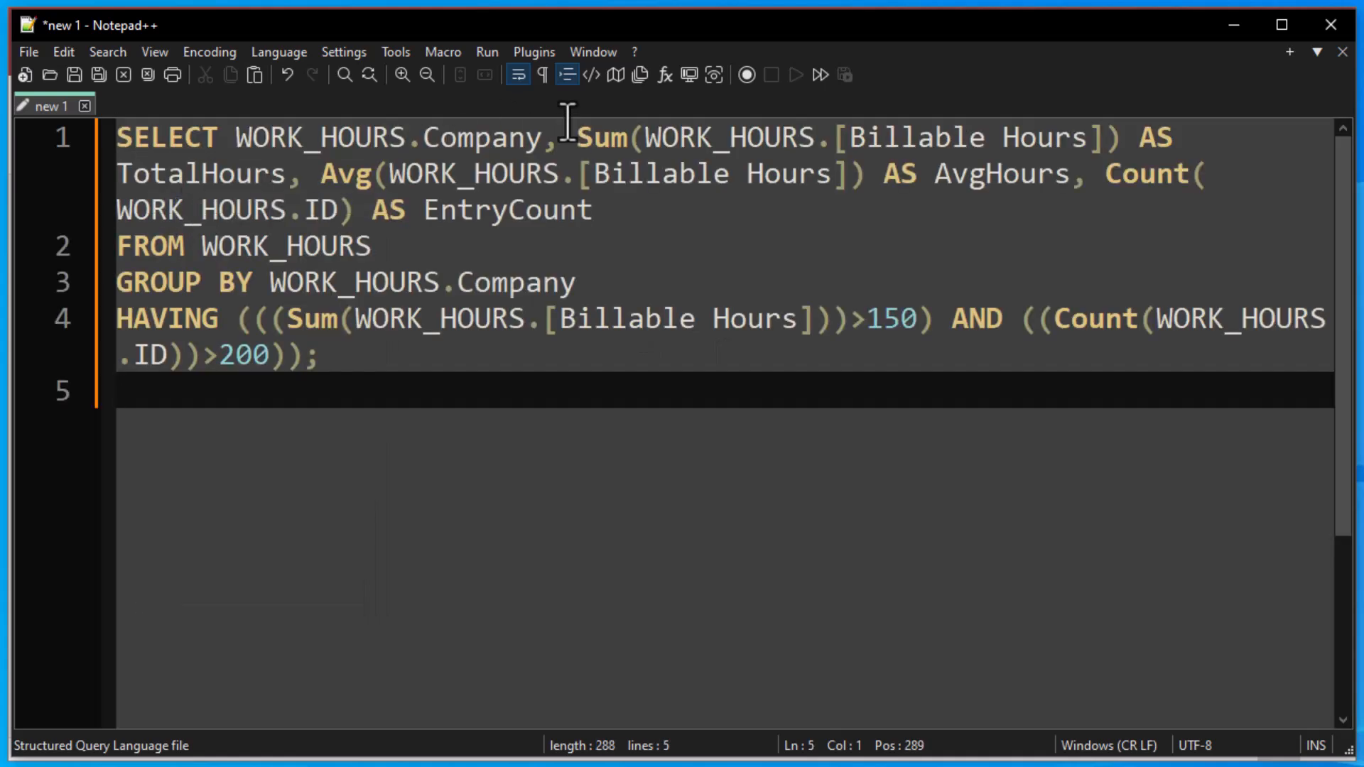
# Break the SELECT clause so the Sum, Avg and Count expressions each start on their own indented line
pyautogui.click(576, 137)
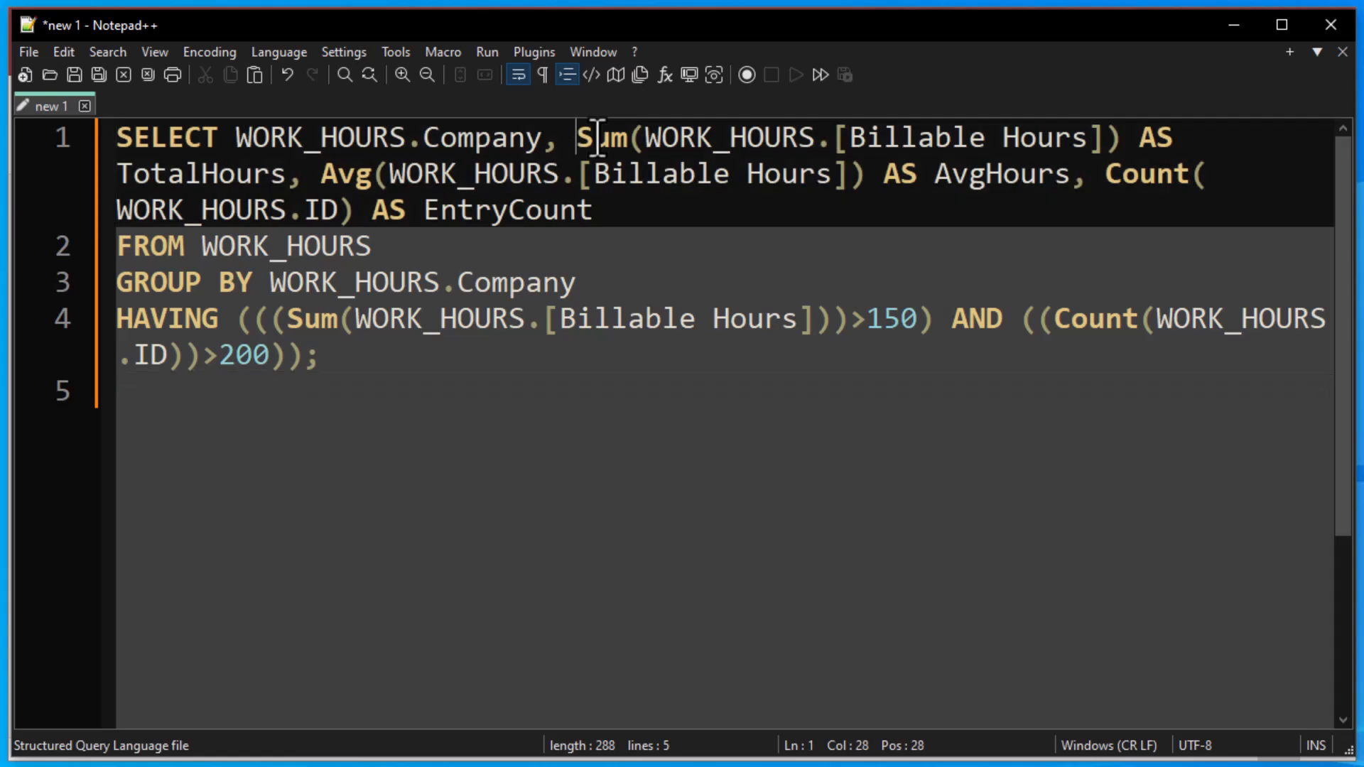
pyautogui.press('Return')
pyautogui.press('Tab')
pyautogui.press('Right')
pyautogui.press('Right')
pyautogui.press('Right')
pyautogui.press('Right')
pyautogui.press('Right')
pyautogui.press('Right')
pyautogui.press('Right')
pyautogui.press('Right')
pyautogui.press('Right')
pyautogui.press('Right')
pyautogui.press('Right')
pyautogui.press('Right')
pyautogui.press('Right')
pyautogui.press('Right')
pyautogui.press('Right')
pyautogui.press('Right')
pyautogui.press('Right')
pyautogui.press('Right')
pyautogui.press('Right')
pyautogui.press('Right')
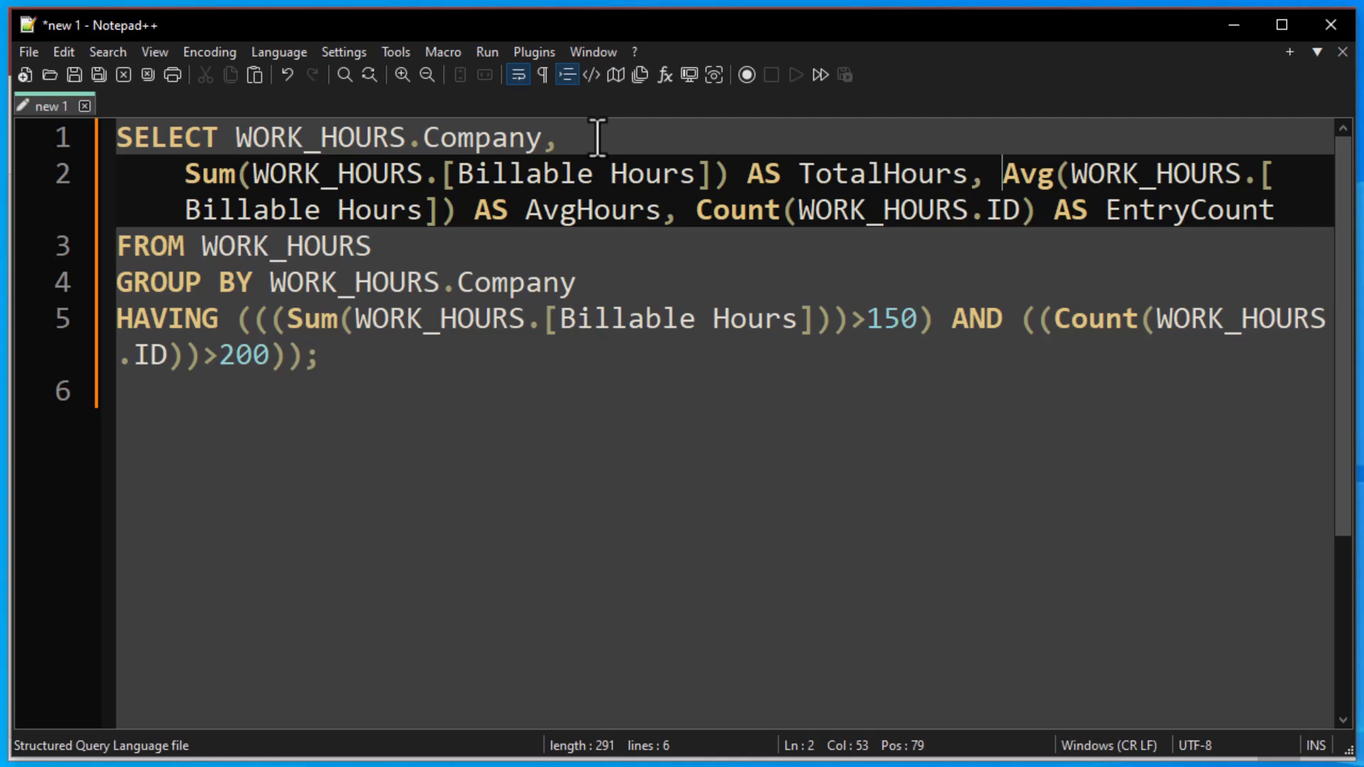
pyautogui.press('Return')
pyautogui.press('Right')
pyautogui.press('Right')
pyautogui.press('Right')
pyautogui.press('Right')
pyautogui.press('Right')
pyautogui.press('Right')
pyautogui.press('Right')
pyautogui.press('Right')
pyautogui.press('Right')
pyautogui.press('Right')
pyautogui.press('Right')
pyautogui.press('Right')
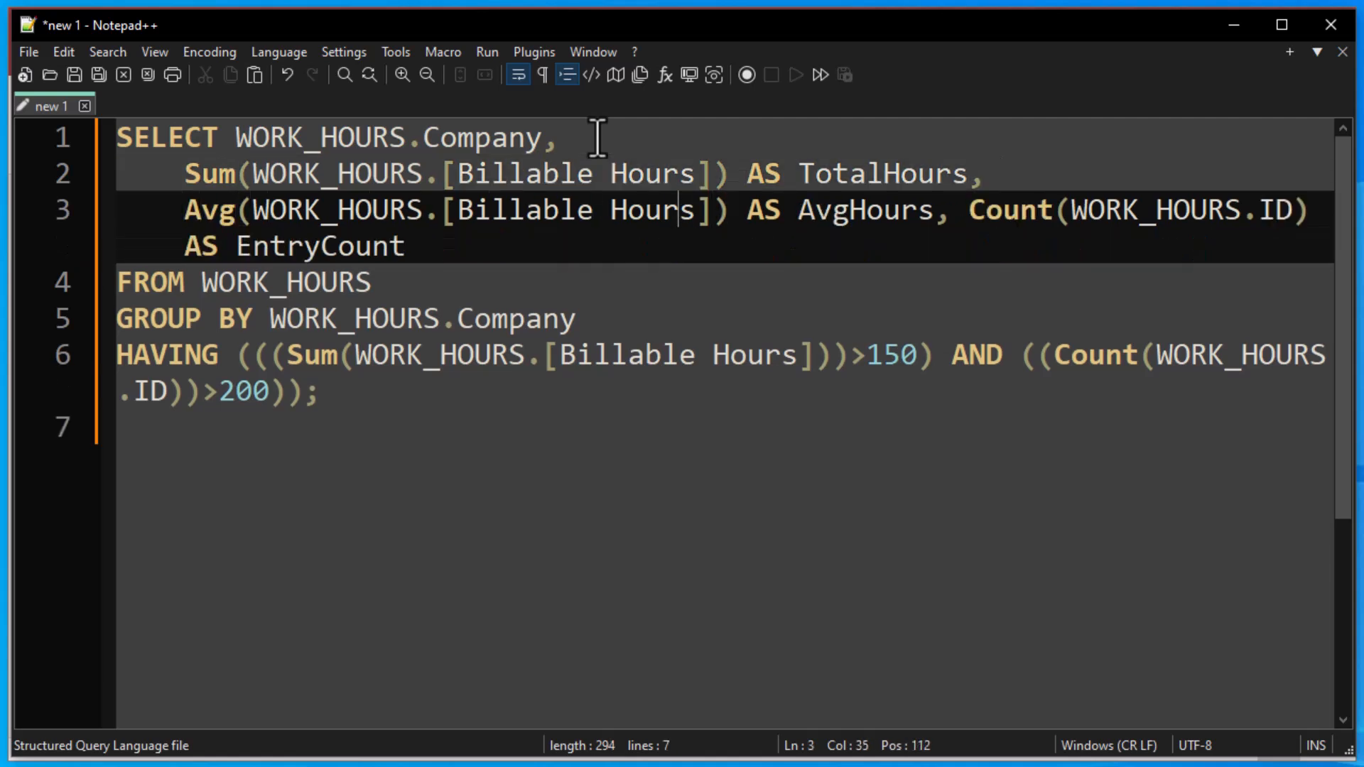
pyautogui.press('Return')
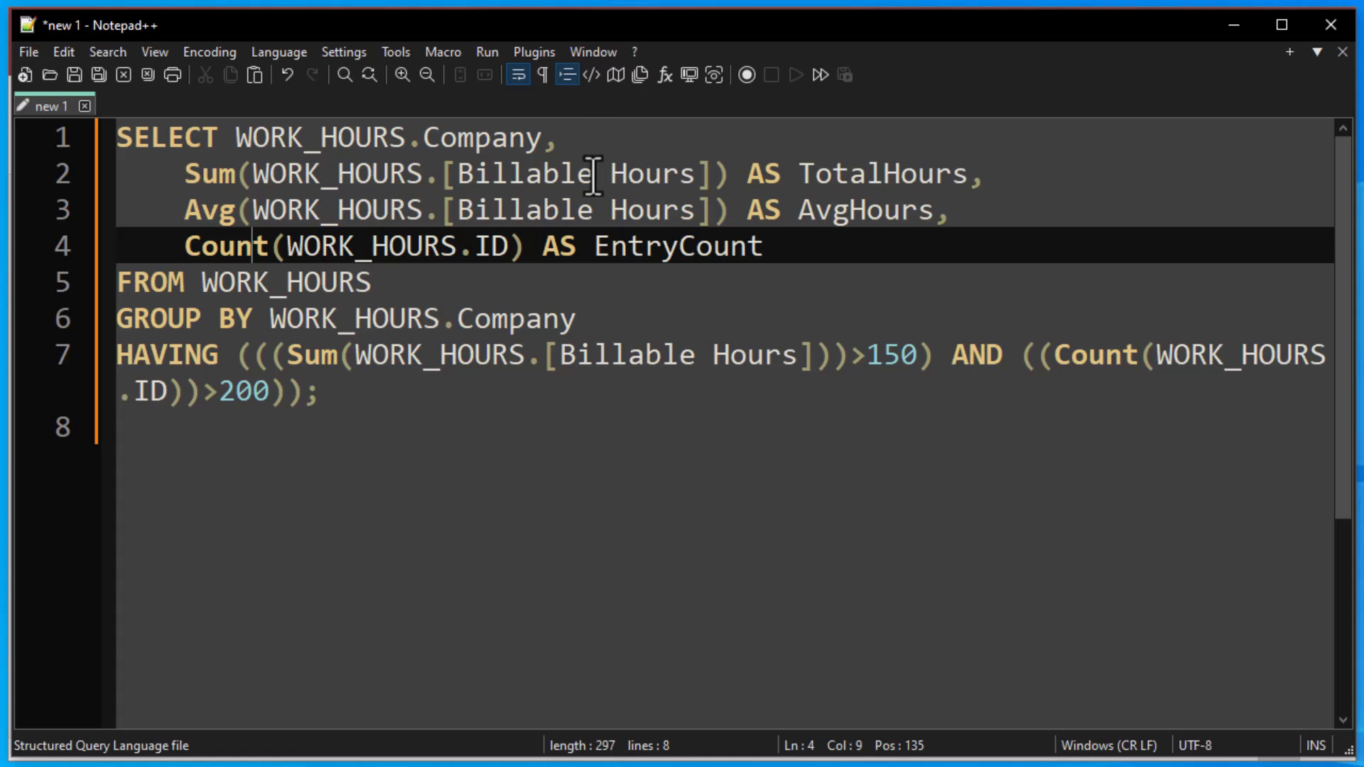
# Move the AND condition of the HAVING clause onto its own indented line
pyautogui.click(960, 355)
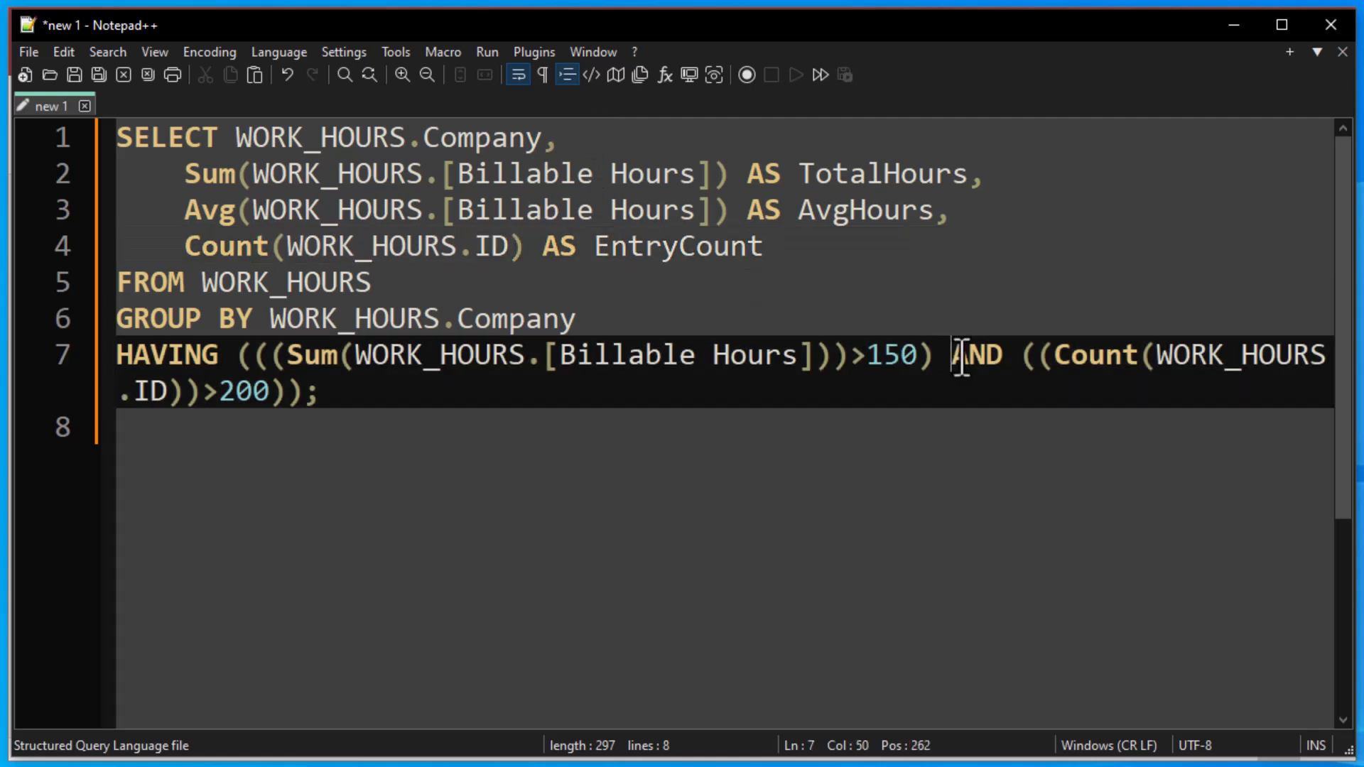
pyautogui.press('Return')
pyautogui.press('Tab')
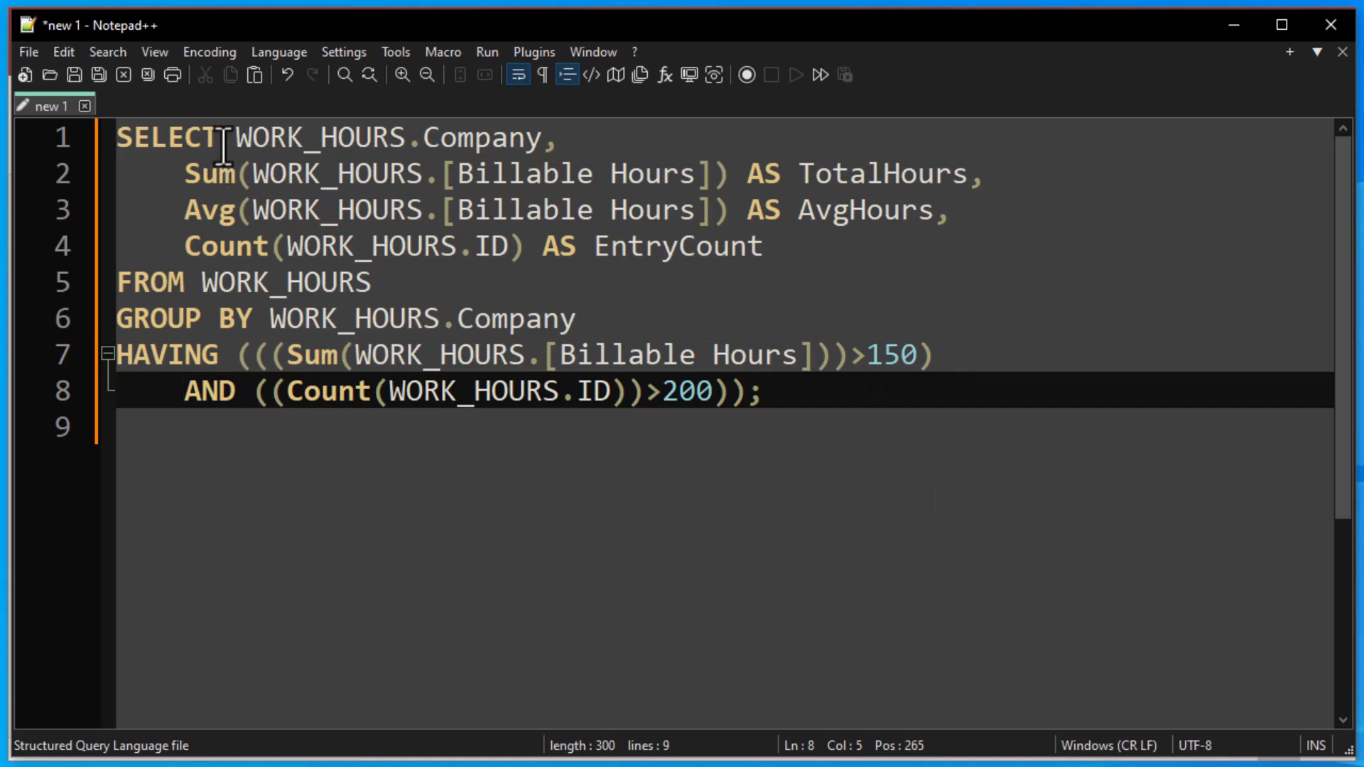
# Examine the Company field in SELECT and GROUP BY, the three aggregate expressions, and both conditions in the HAVING clause
pyautogui.moveTo(235, 139); pyautogui.dragTo(540, 143)
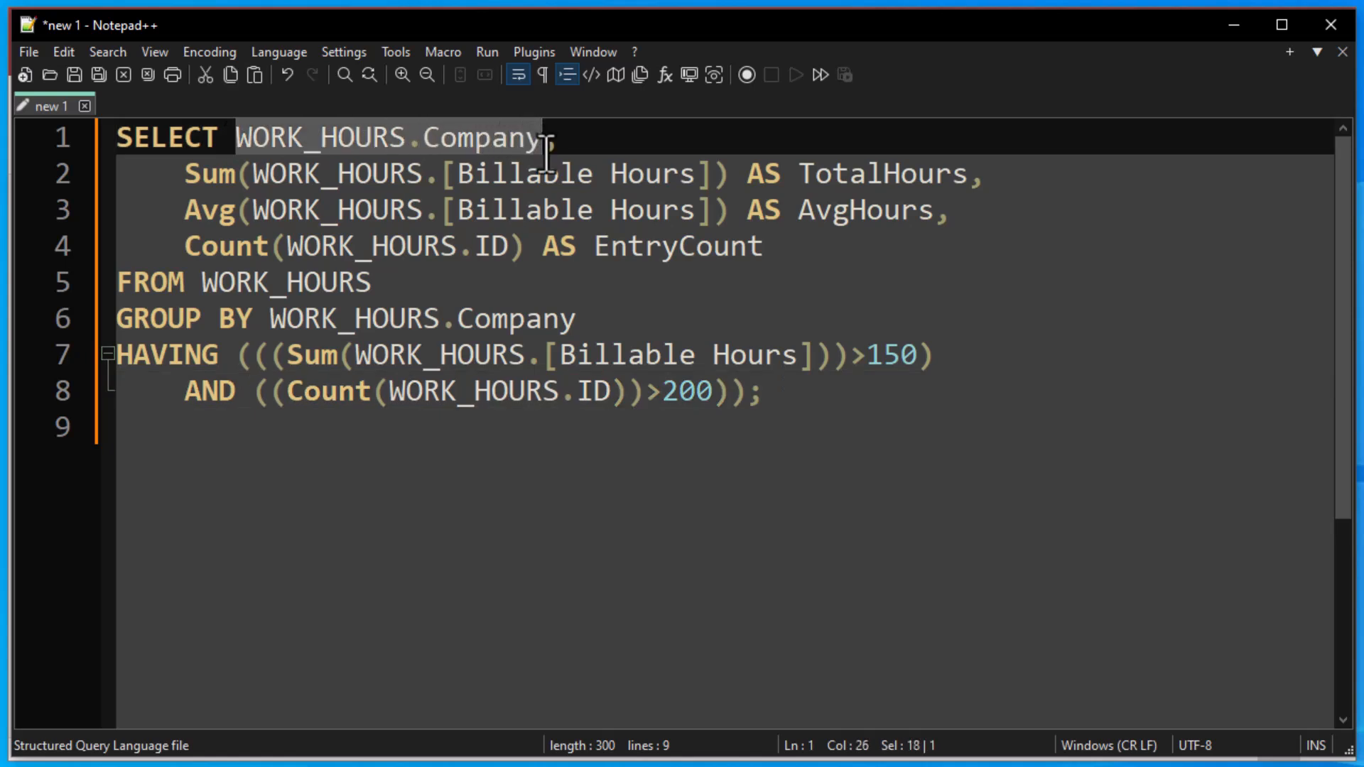
pyautogui.moveTo(270, 319); pyautogui.dragTo(573, 318)
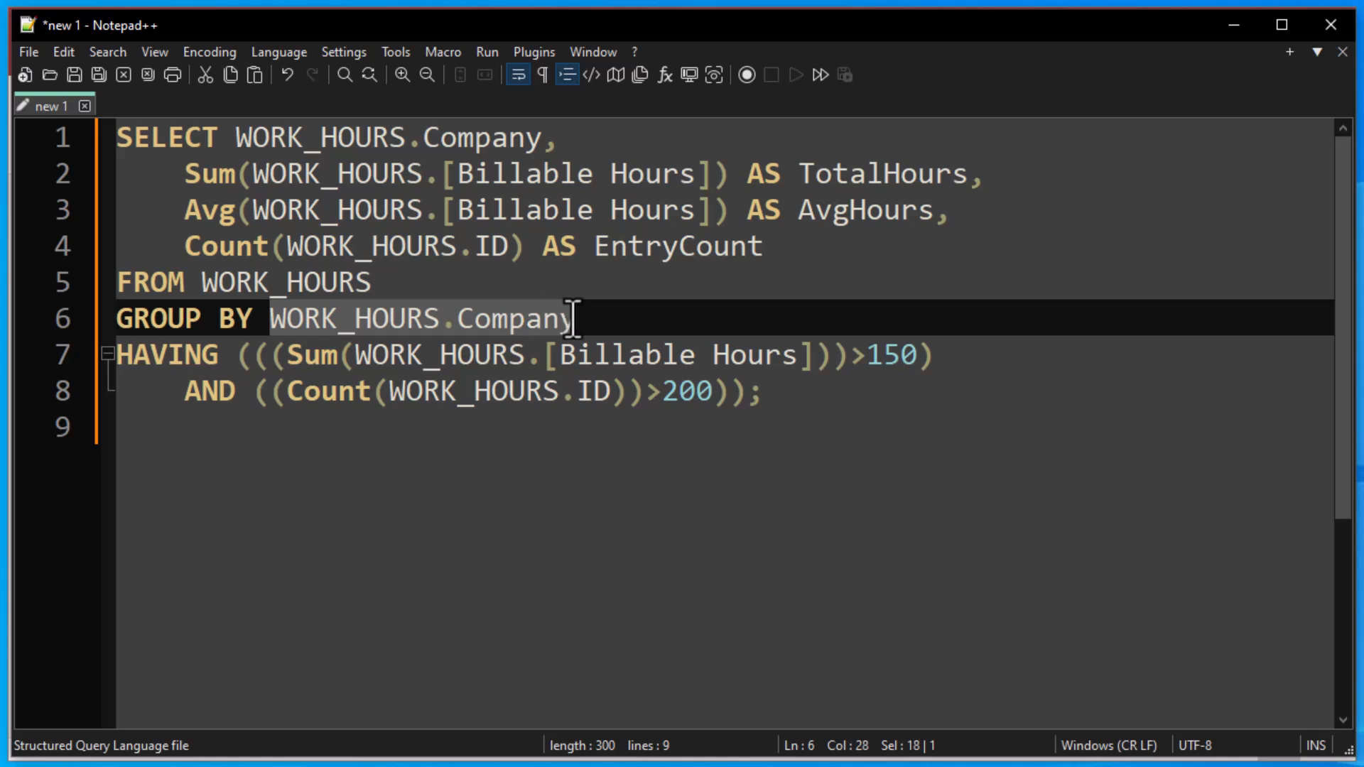
pyautogui.moveTo(186, 174); pyautogui.dragTo(721, 183)
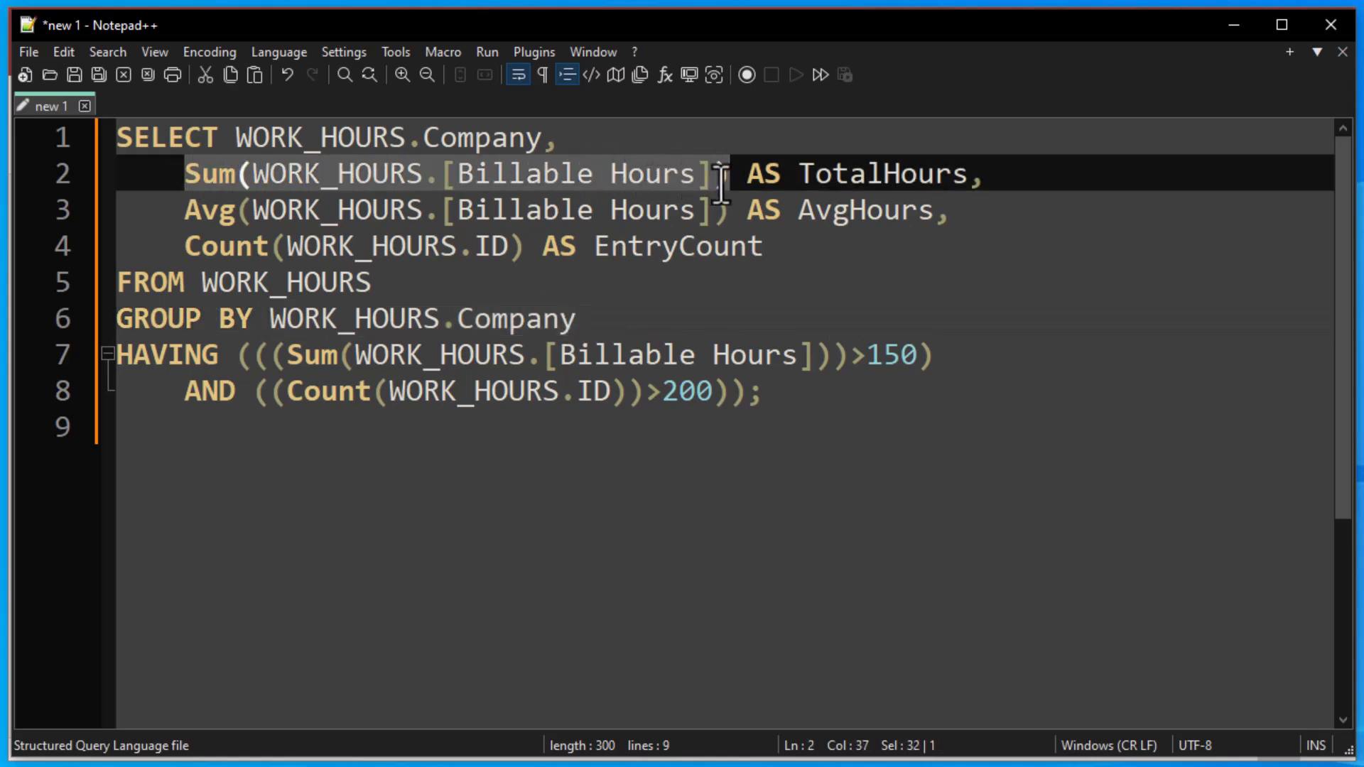
pyautogui.moveTo(187, 211); pyautogui.dragTo(724, 213)
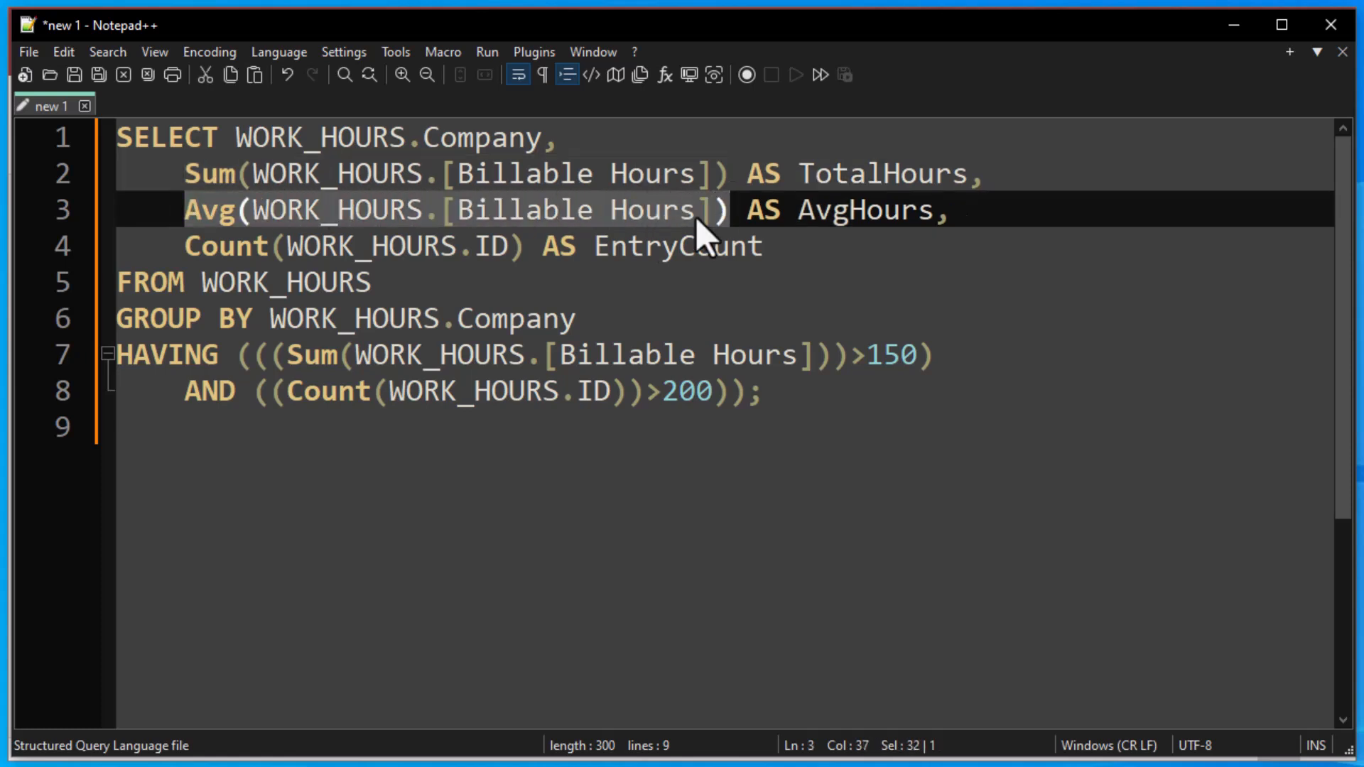
pyautogui.moveTo(185, 246); pyautogui.dragTo(525, 246)
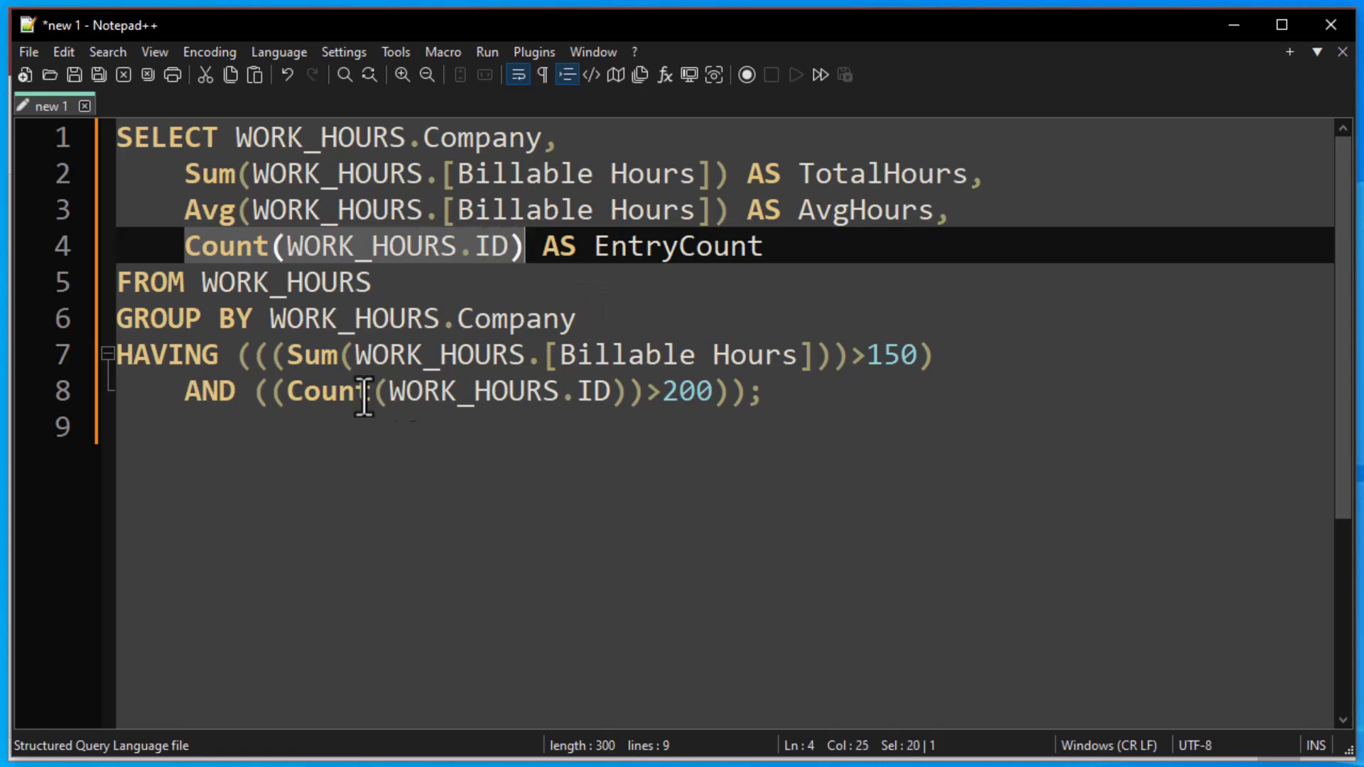
pyautogui.moveTo(121, 355); pyautogui.dragTo(219, 355)
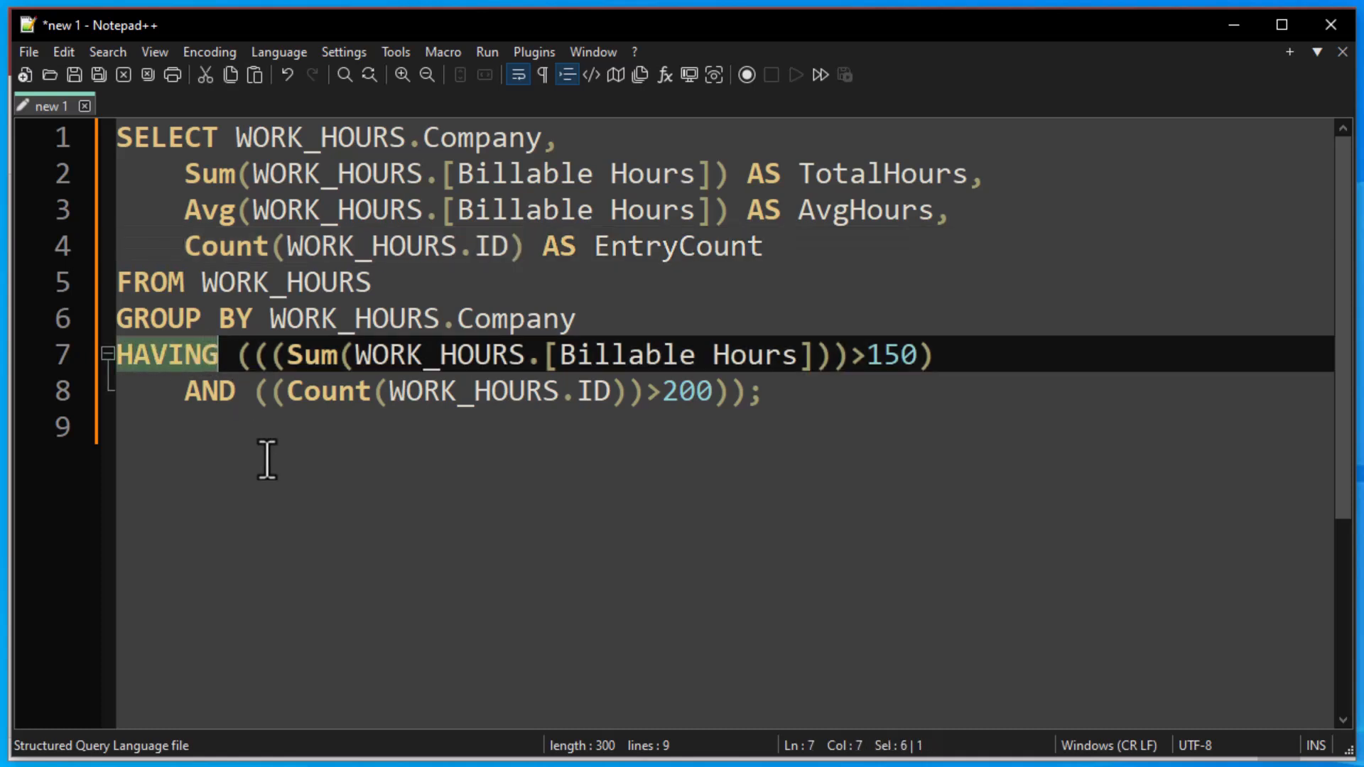
pyautogui.moveTo(285, 360); pyautogui.dragTo(927, 361)
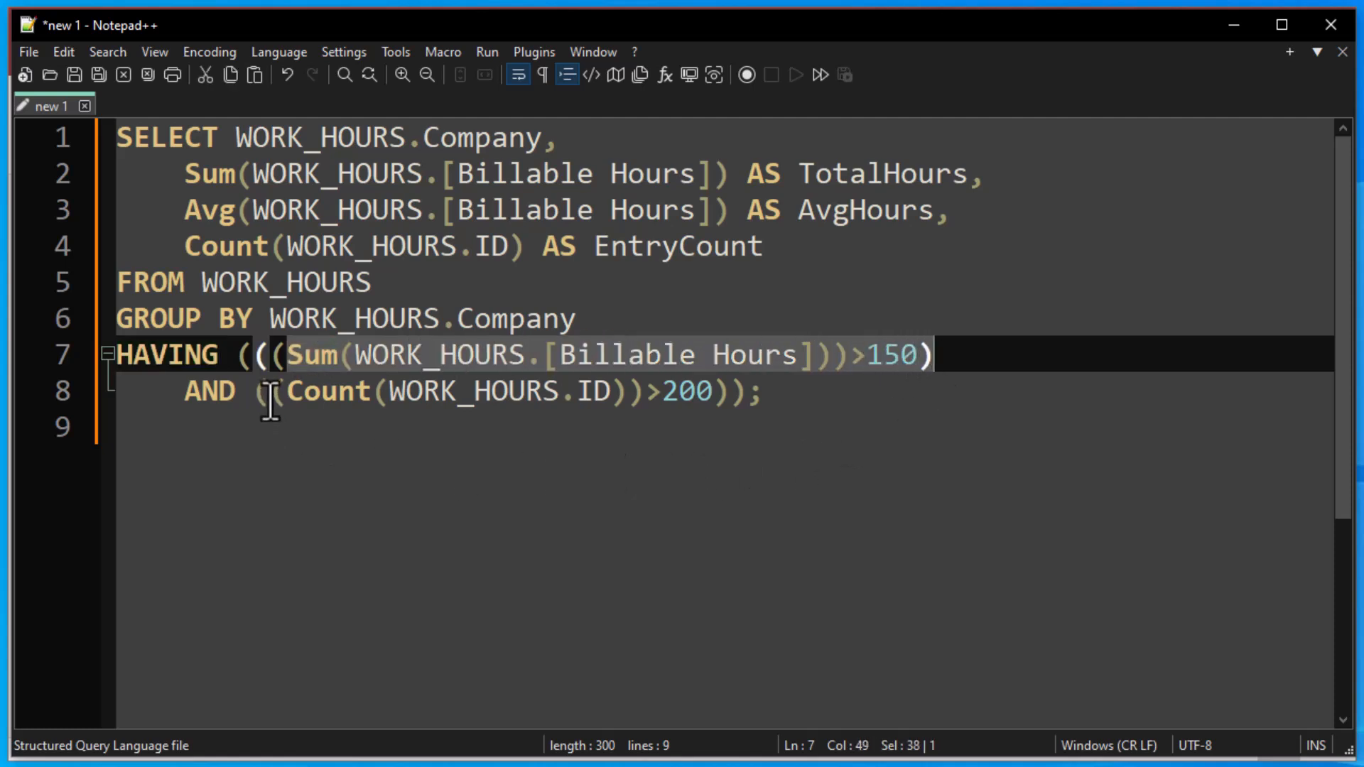
pyautogui.moveTo(270, 397); pyautogui.dragTo(724, 396)
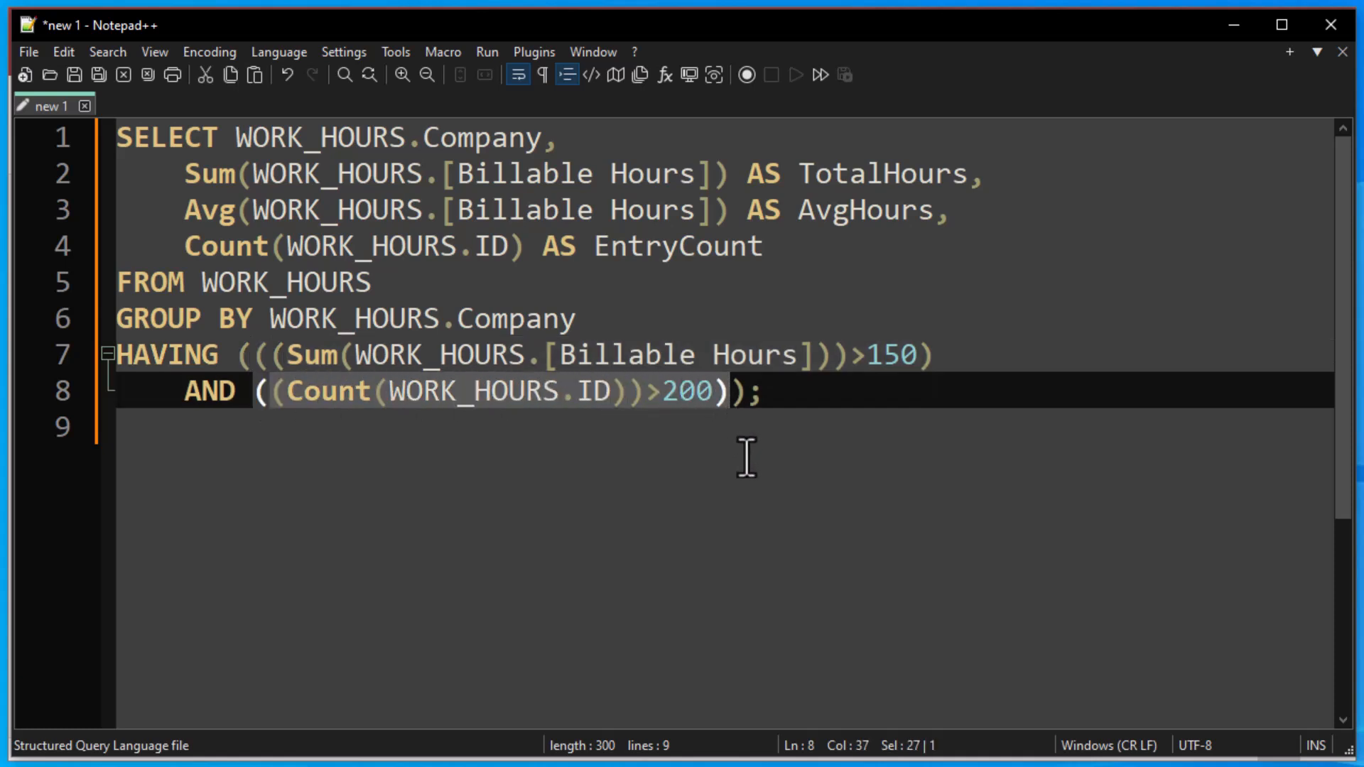
# Check the matching parenthesis pairs around the Sum and Count conditions in the HAVING clause
pyautogui.click(740, 390)
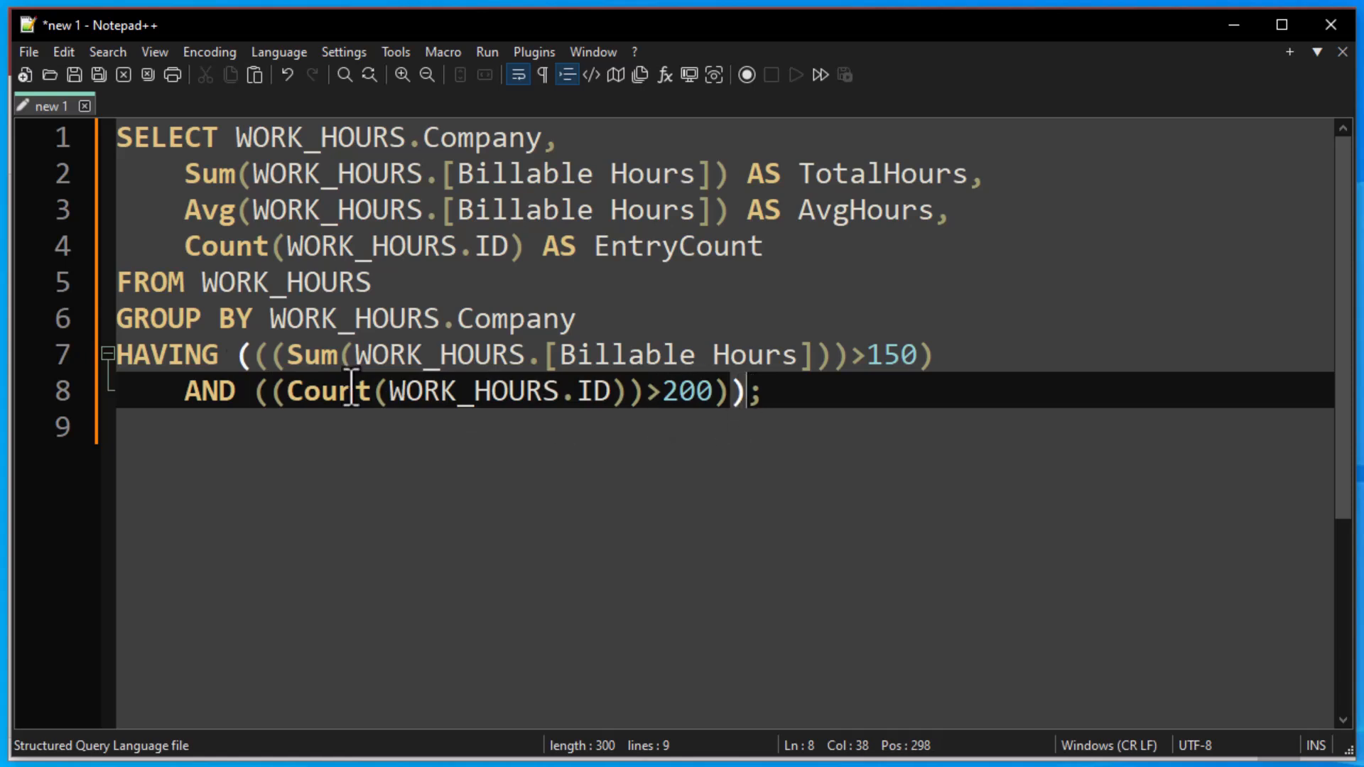
pyautogui.click(237, 353)
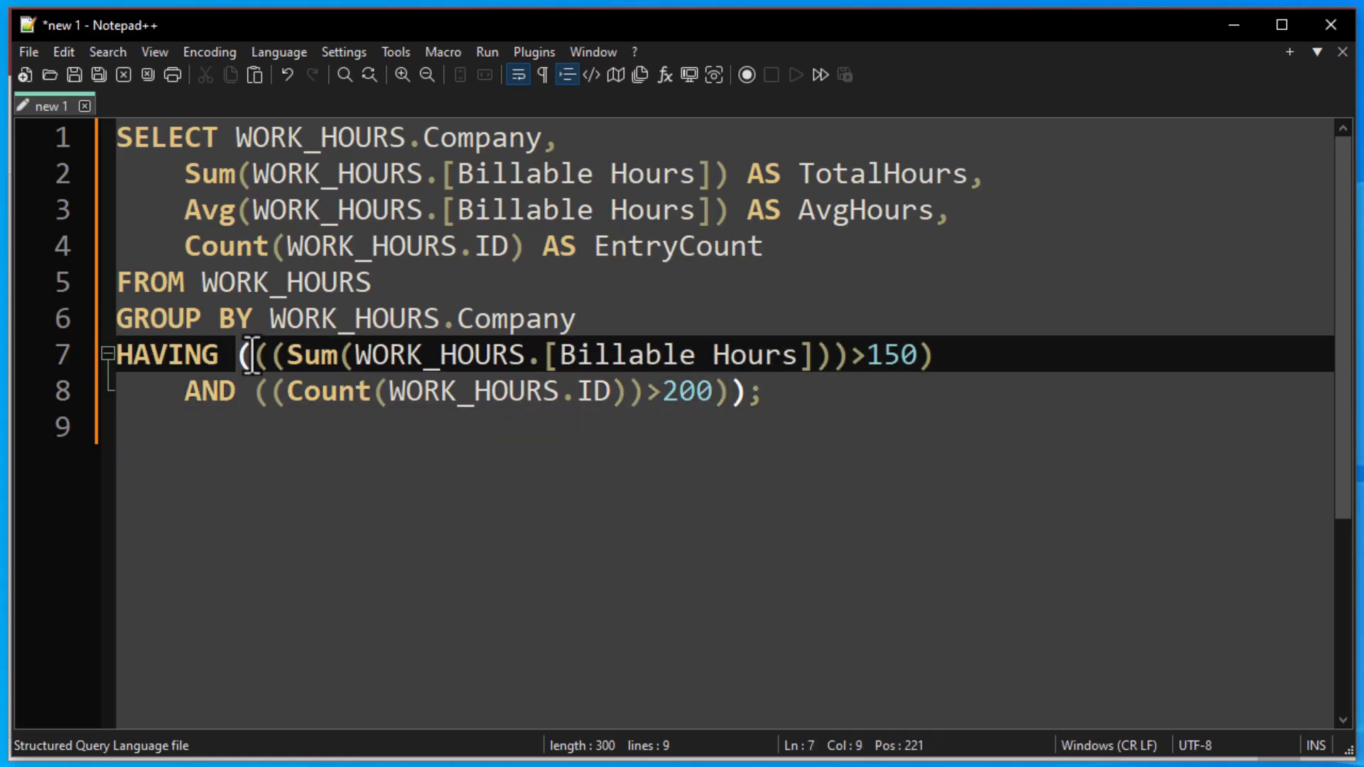
pyautogui.click(269, 353)
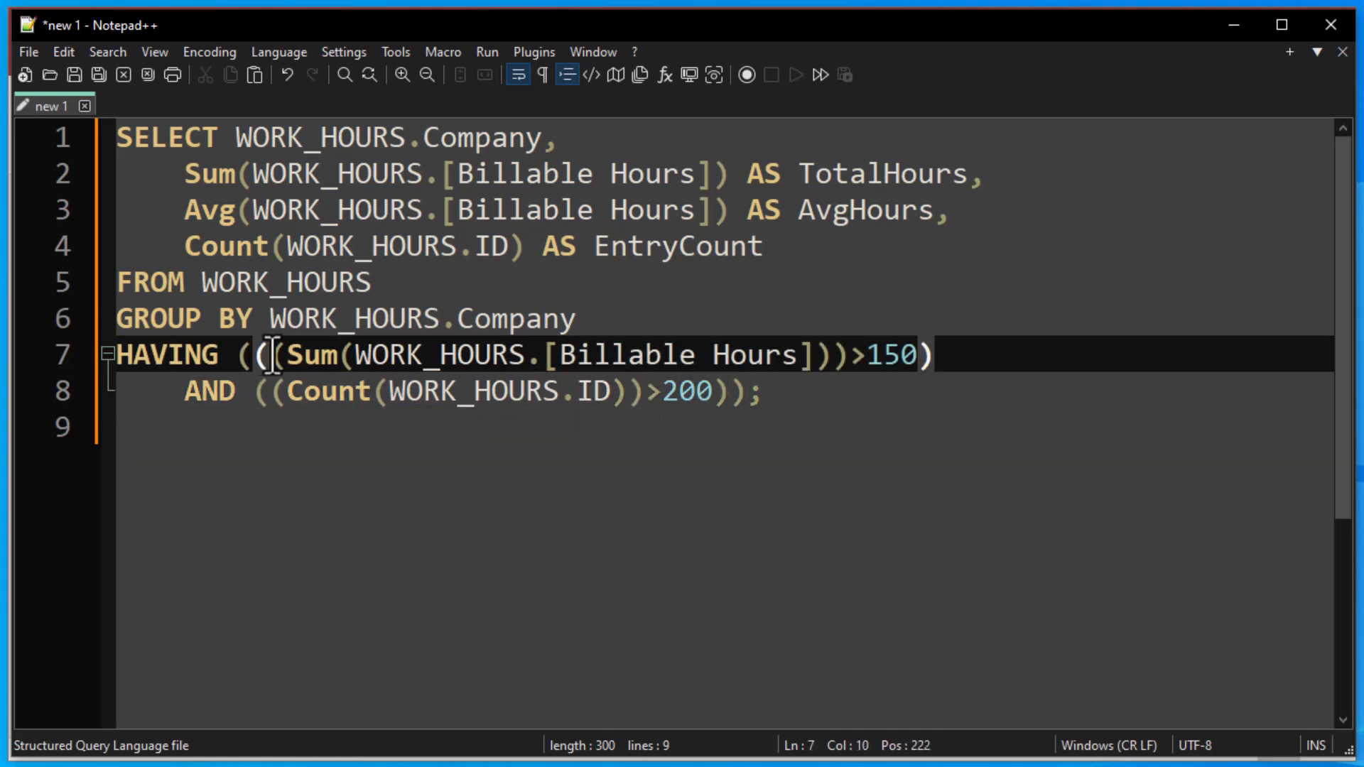
pyautogui.click(282, 353)
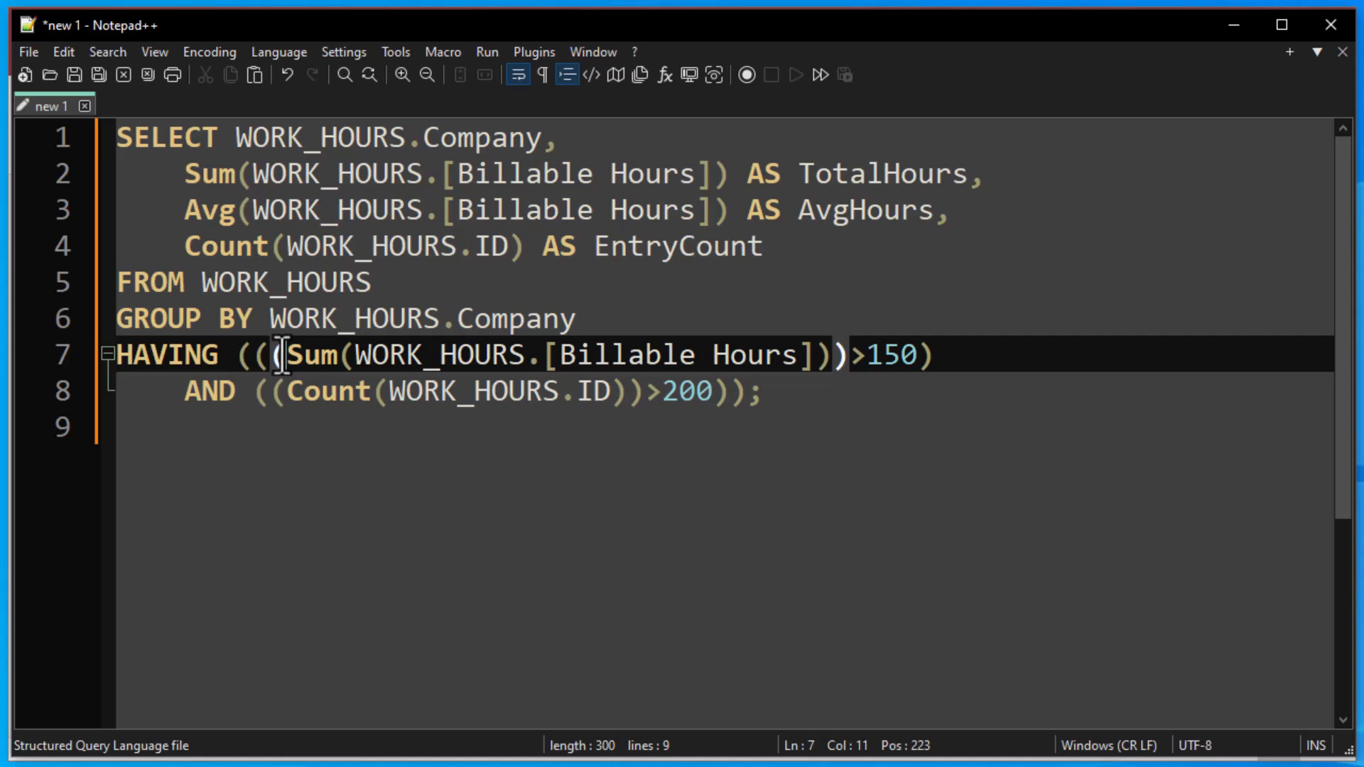
pyautogui.click(290, 392)
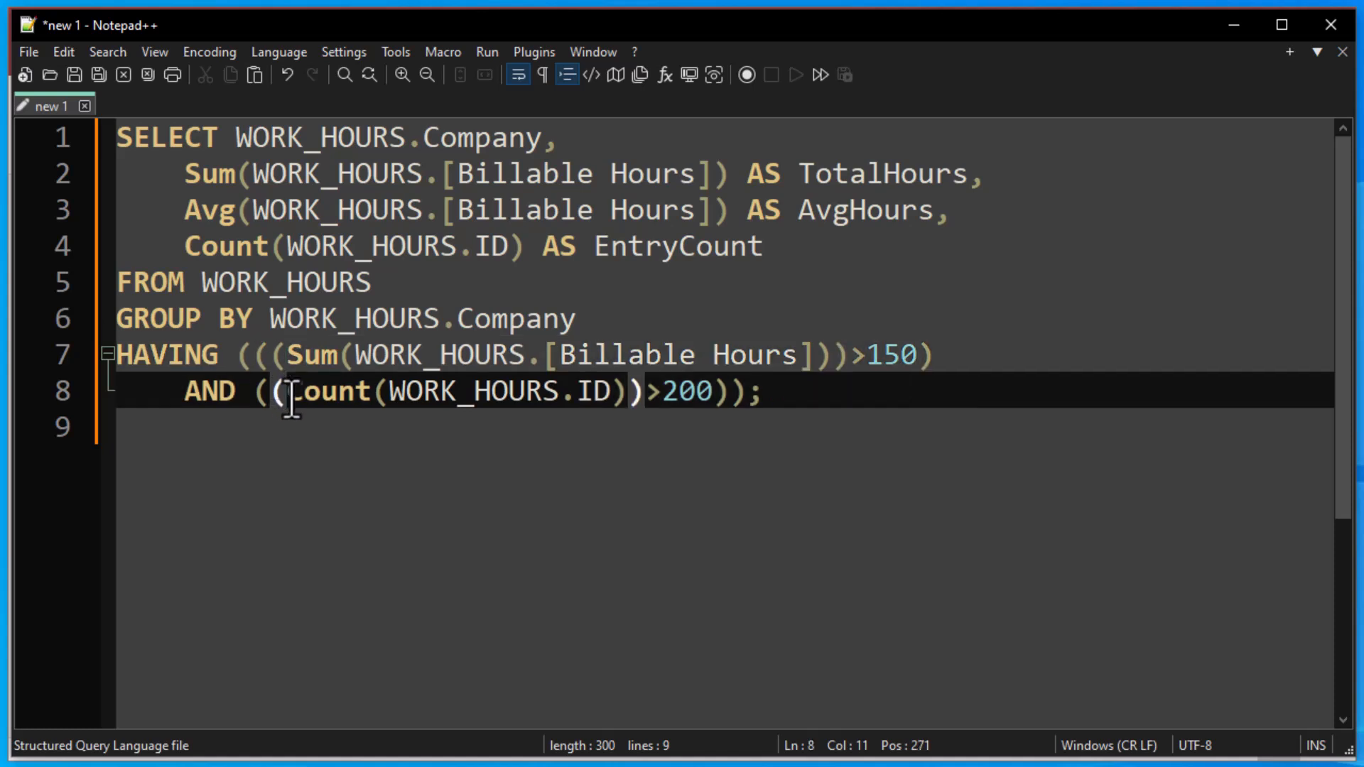
pyautogui.click(262, 393)
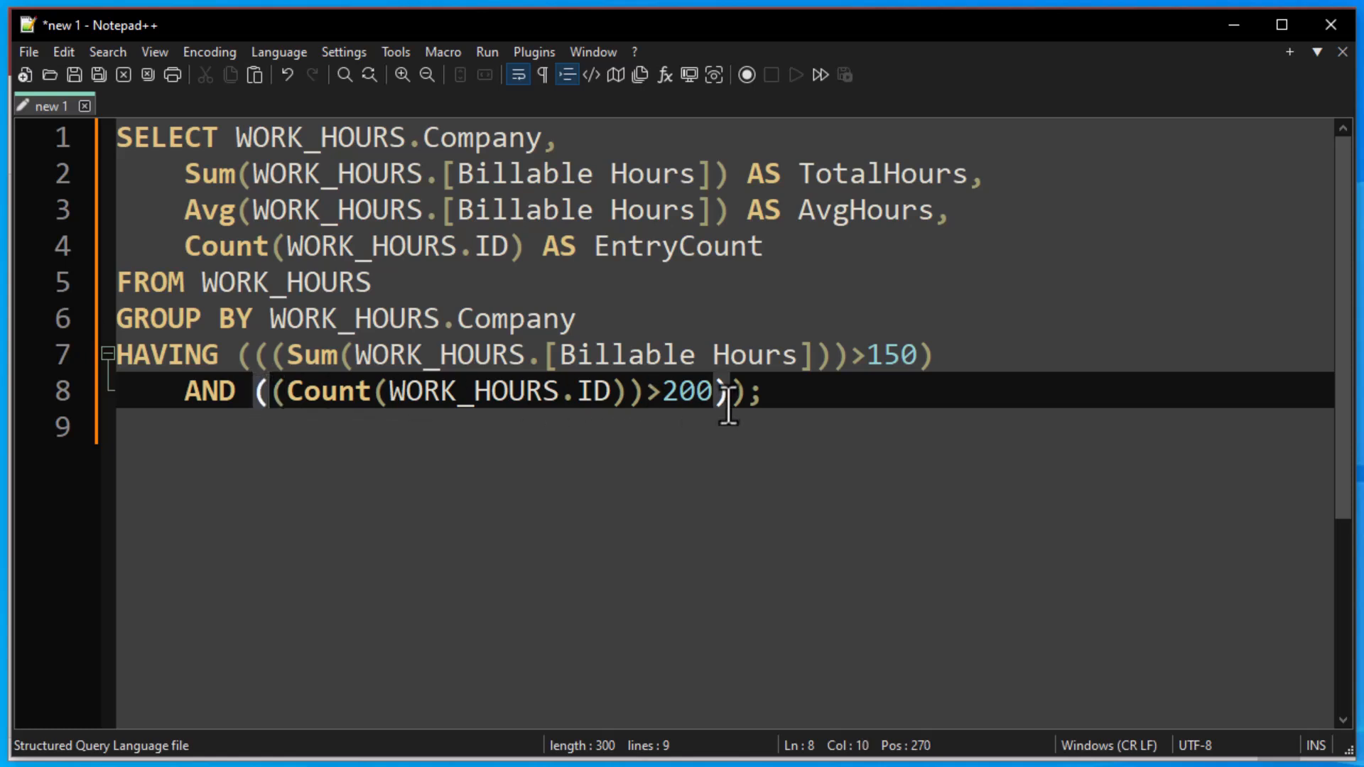
pyautogui.click(739, 393)
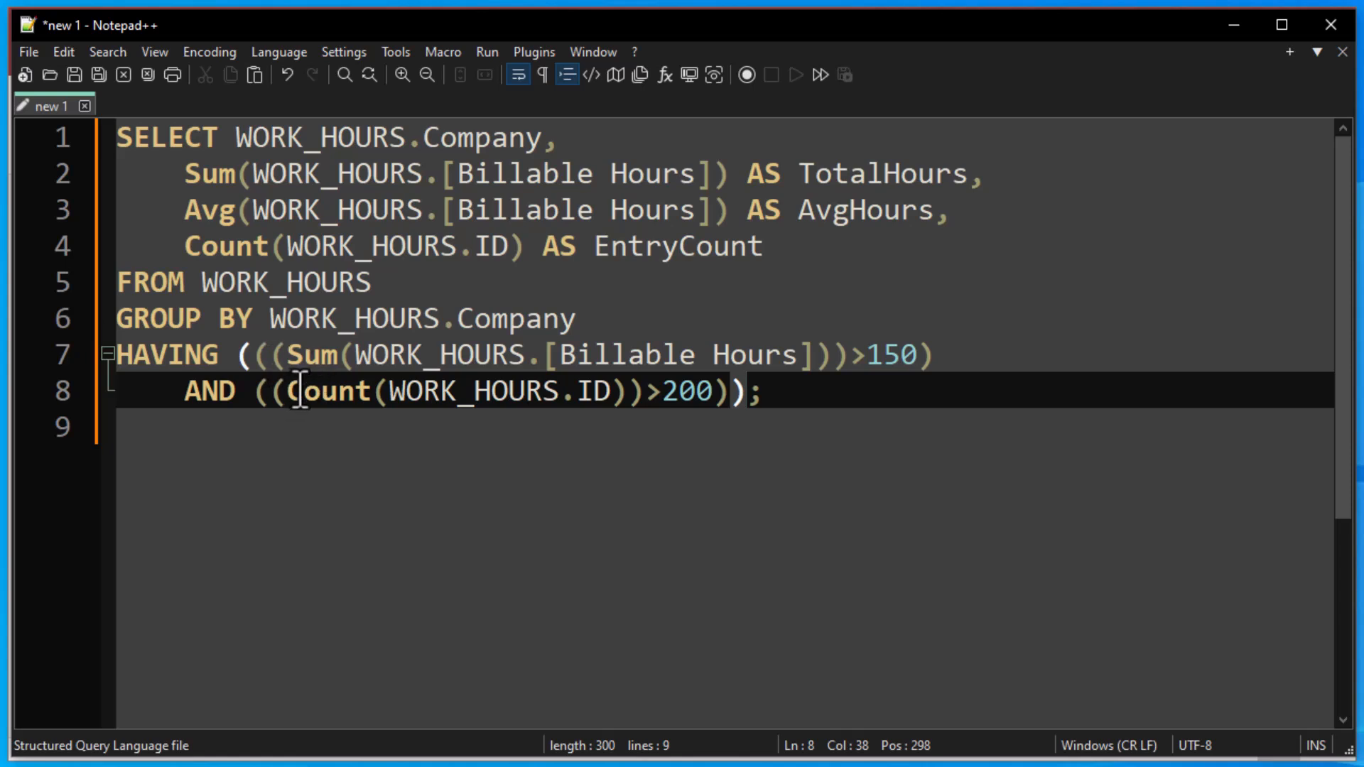
# Return to Access, close the WORK_HOURS_SUMMARY query with its design changes saved, and reopen it in datasheet view
pyautogui.click(1224, 27)
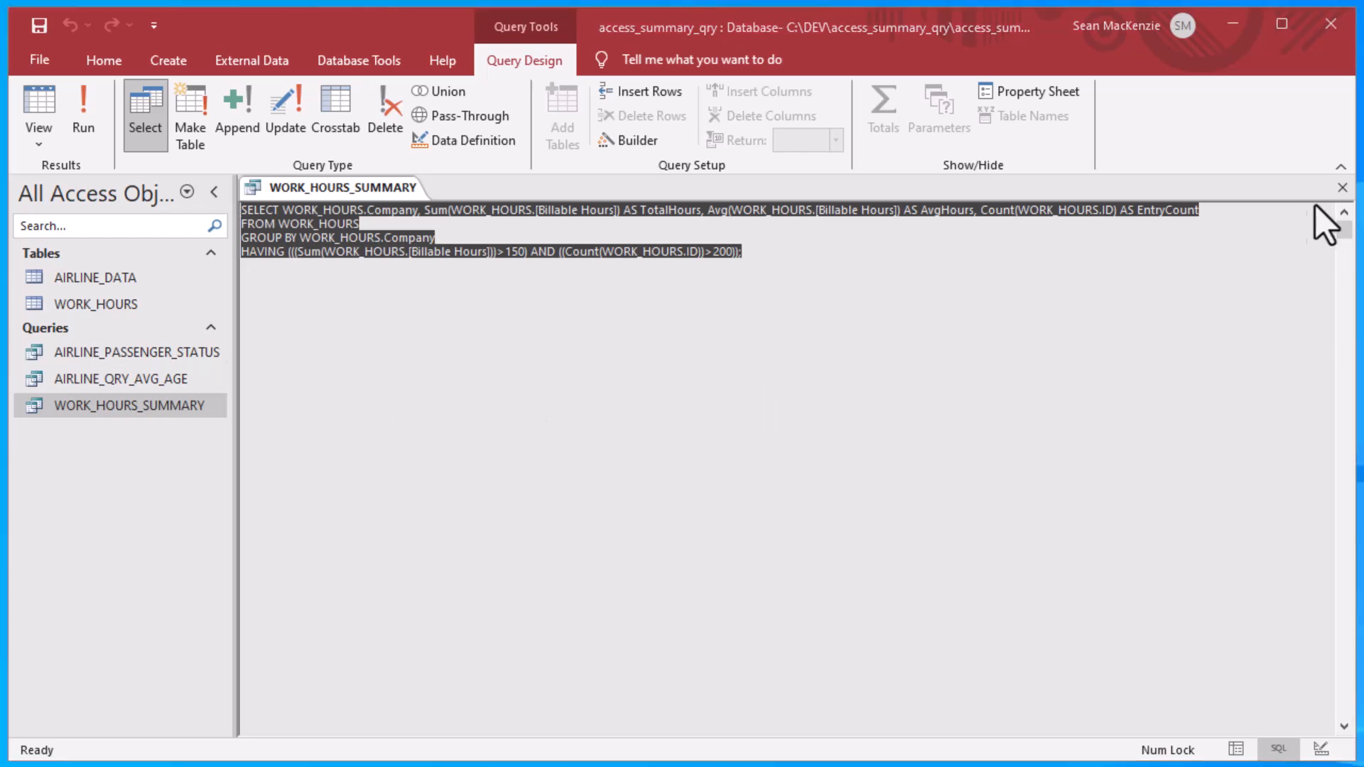
pyautogui.click(1342, 188)
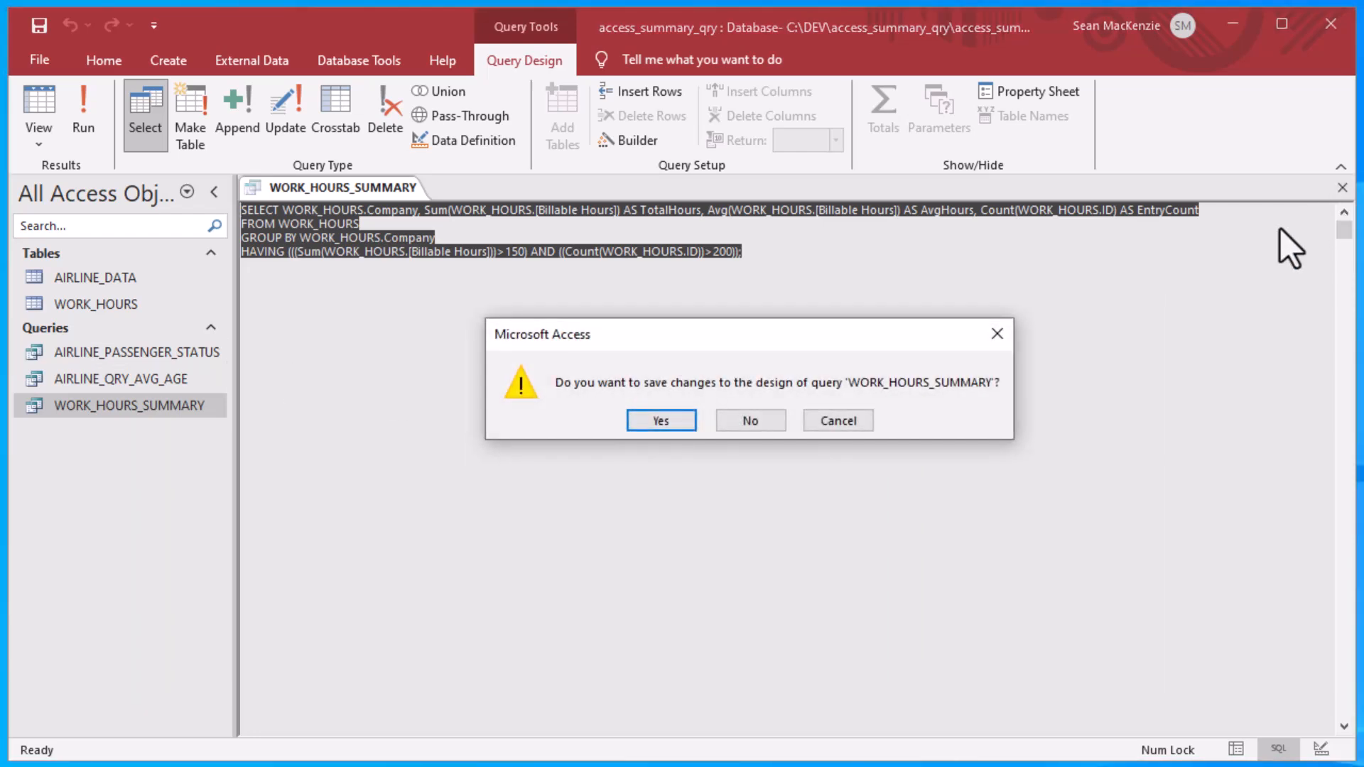
pyautogui.click(648, 424)
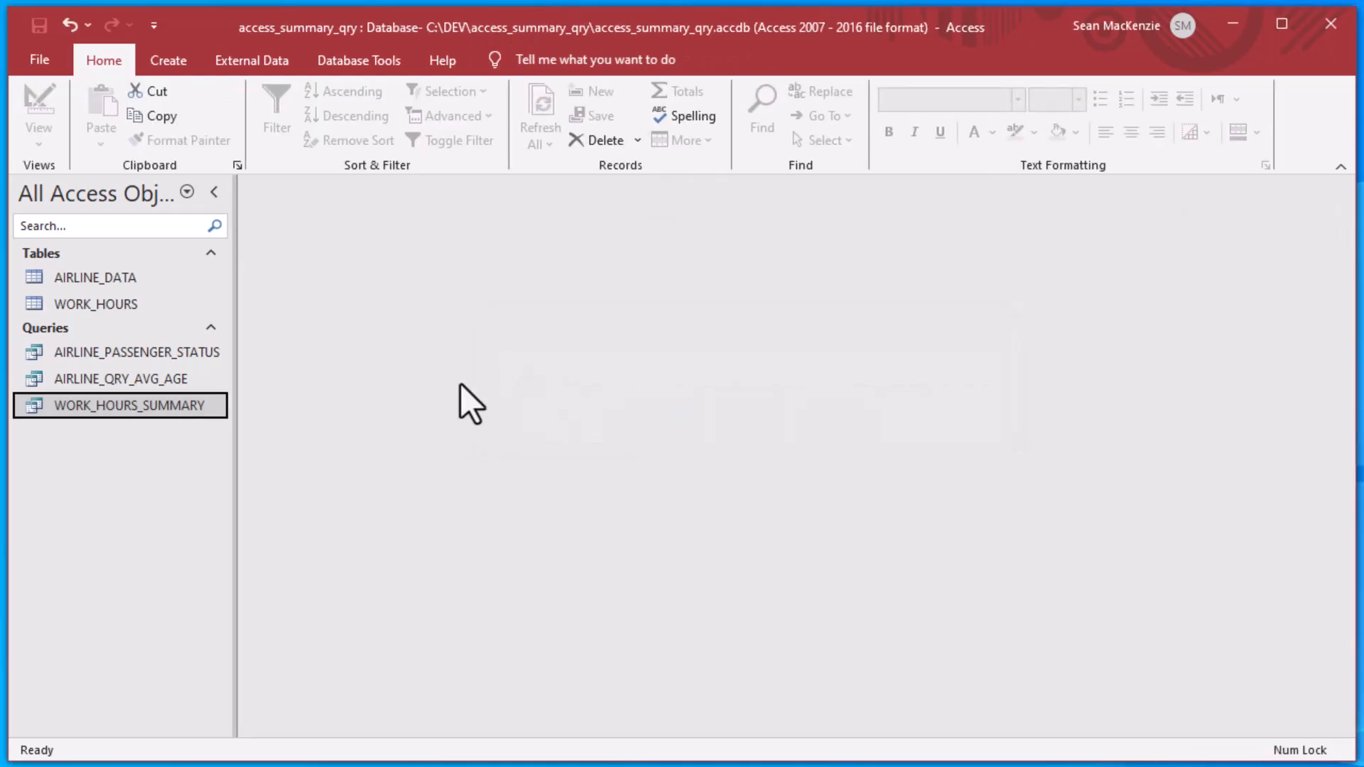
pyautogui.doubleClick(29, 411)
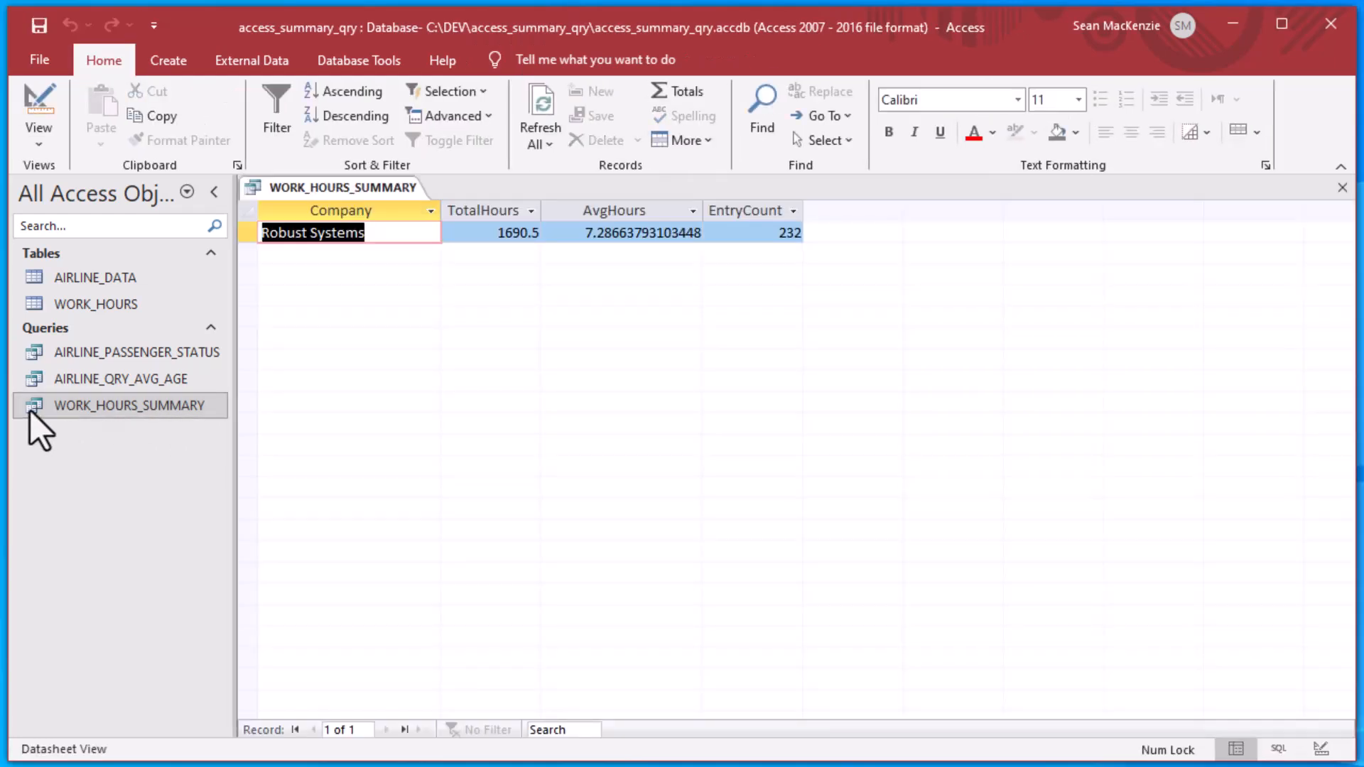